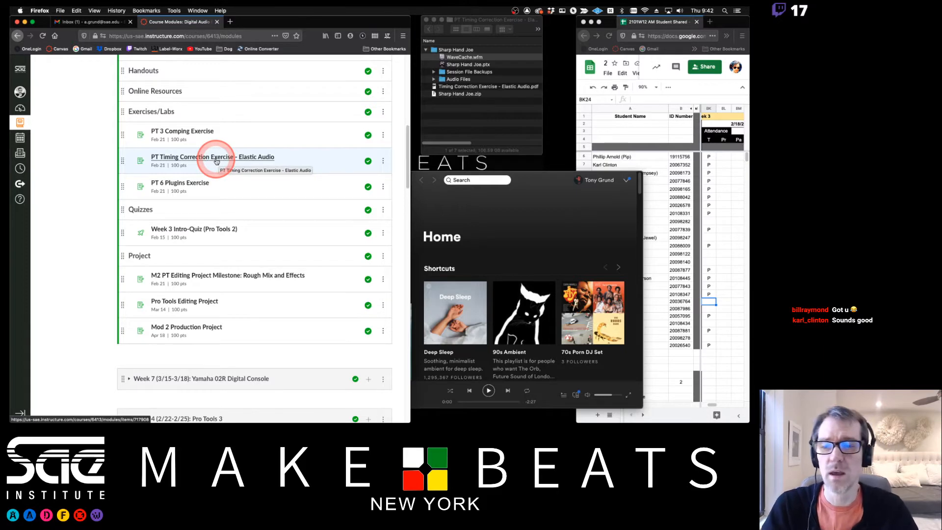
- Open the 'PT Timing Correction Exercise - Elastic Audio' assignment from the Canvas modules list
left_click(217, 159)
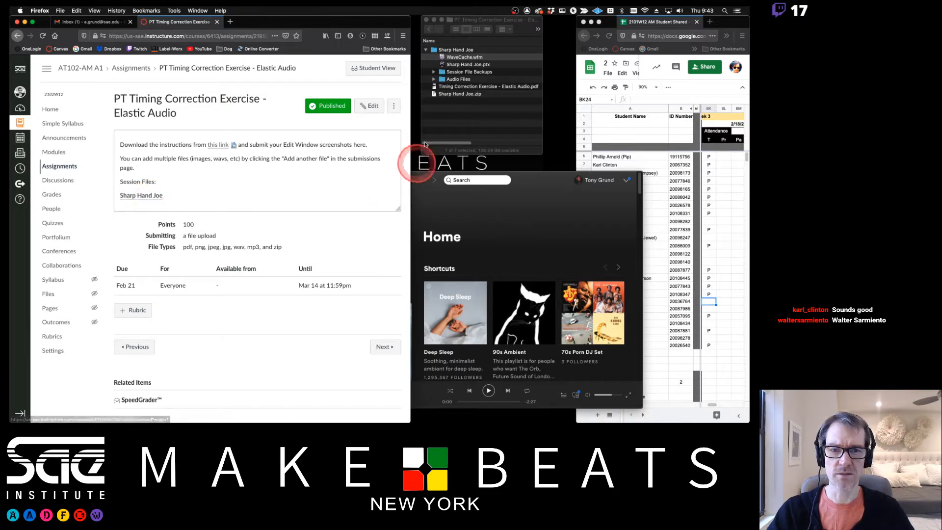
- Open the Timing Correction PDF, then open the Sharp Hand Joe.ptx session
double_click(467, 87)
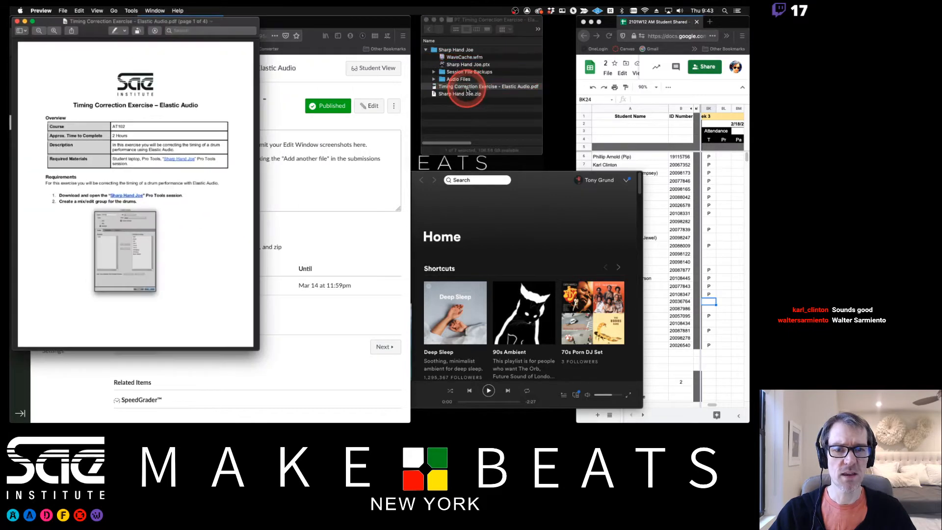
left_click(474, 107)
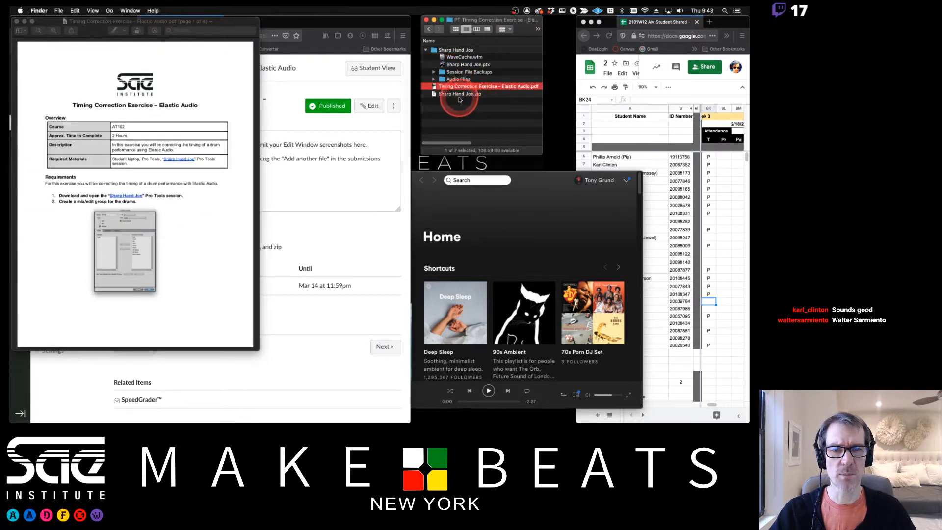
left_click(459, 94)
left_click(459, 65)
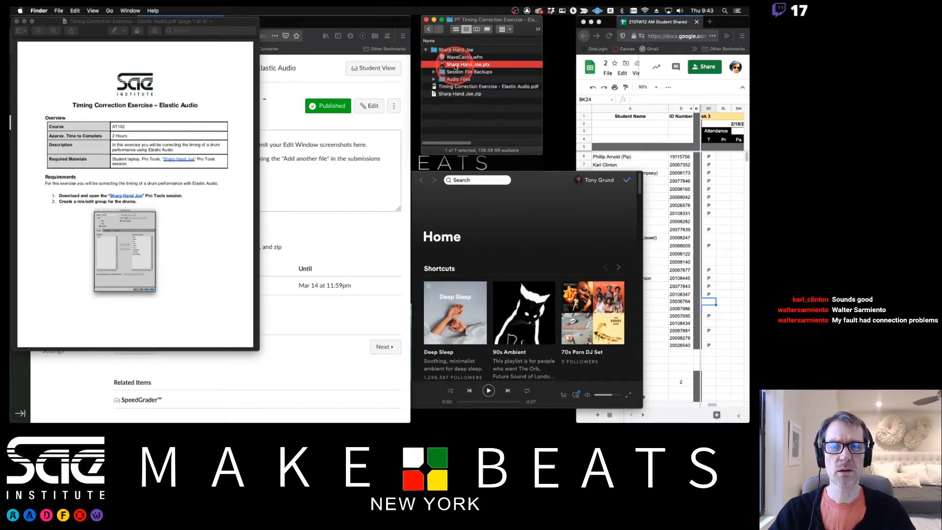
double_click(456, 67)
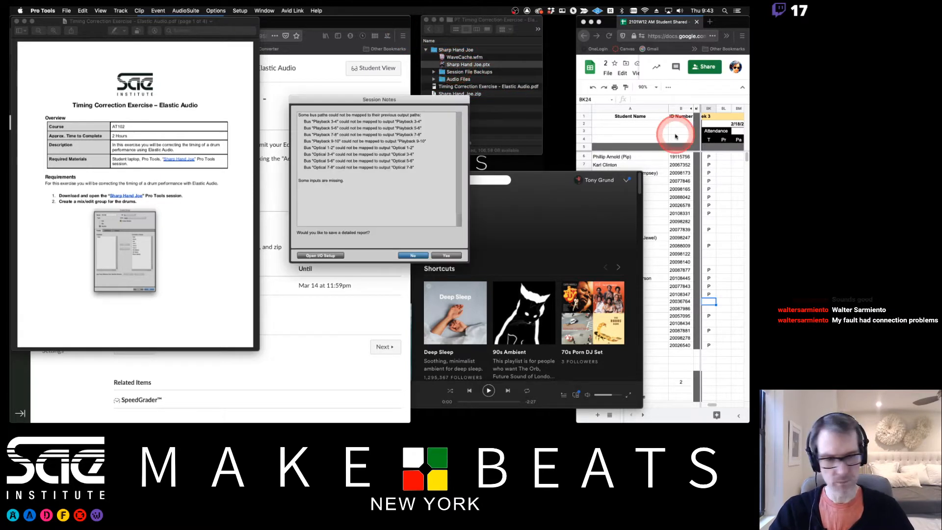
- Dismiss Session Notes without a report, keep the 8 GB Playback Engine cache, and show the Mix window
left_click(705, 303)
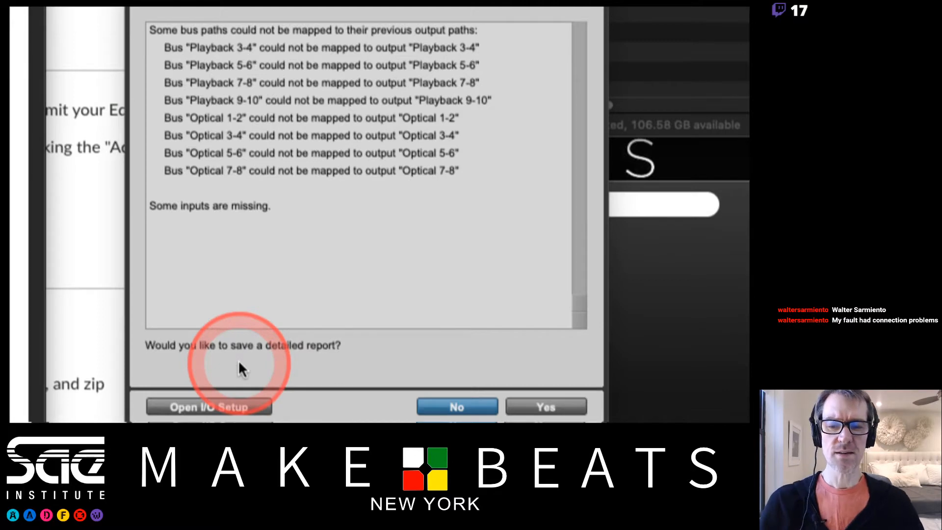
left_click(456, 406)
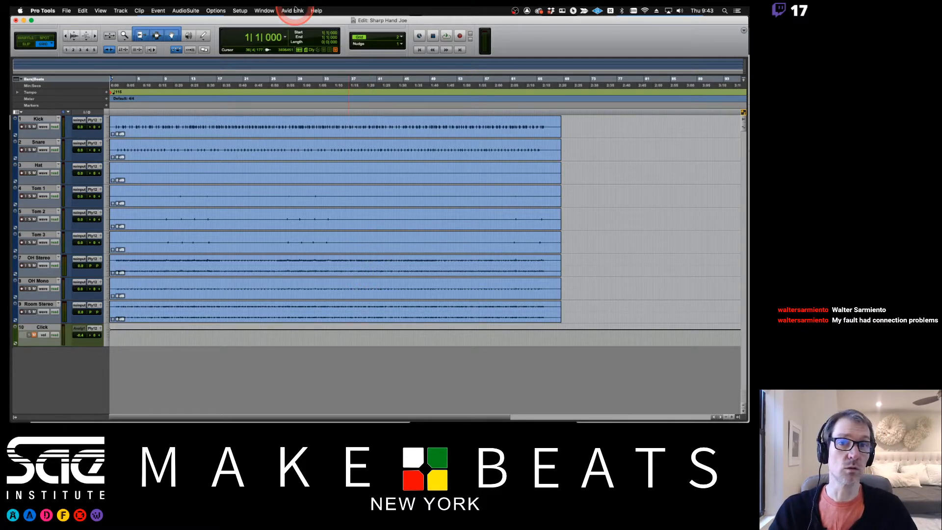
left_click(242, 10)
left_click(260, 28)
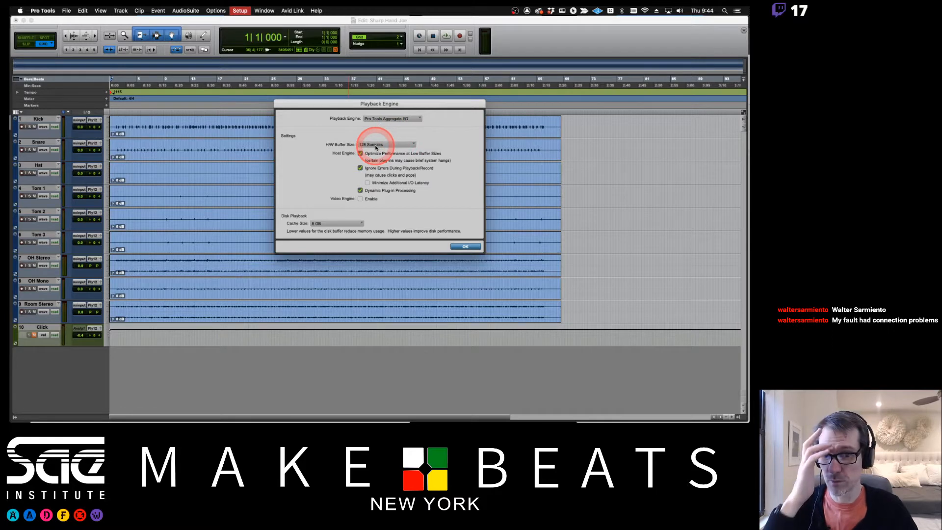
left_click(339, 224)
left_click(398, 224)
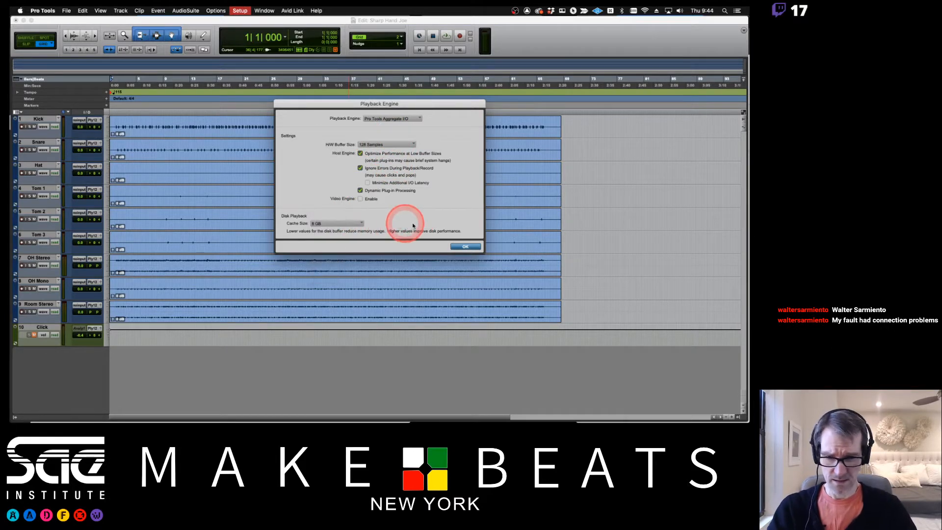
left_click(465, 247)
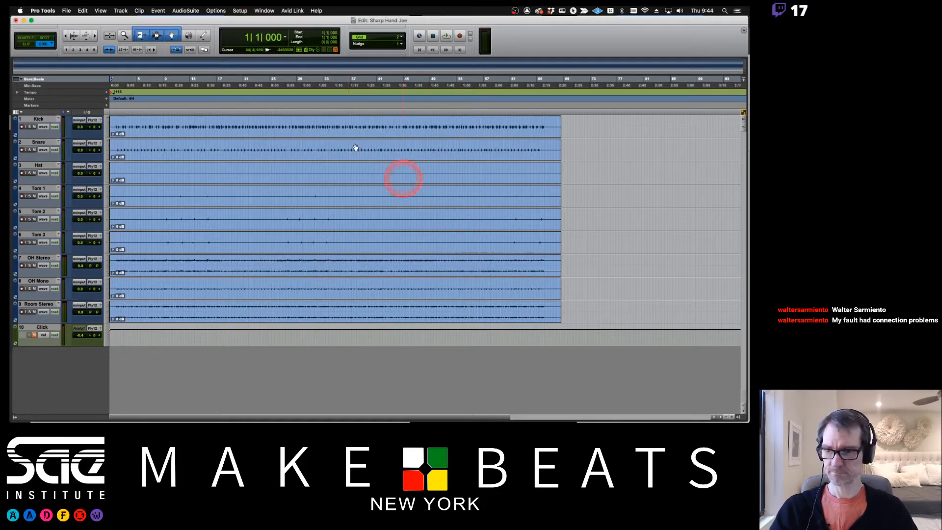
key("super+equal")
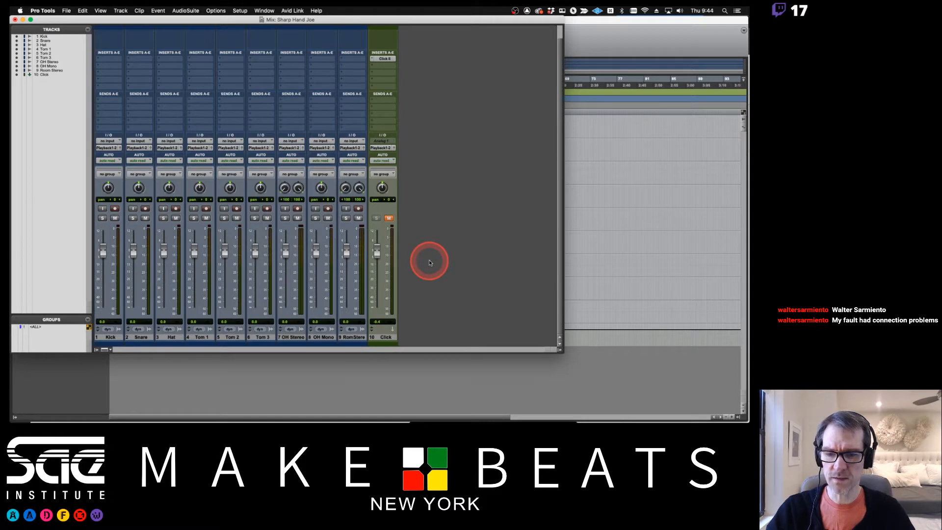
- Add a Master 1 master fader and two stereo aux tracks after the Click track
left_click(386, 337)
key("super+shift+n")
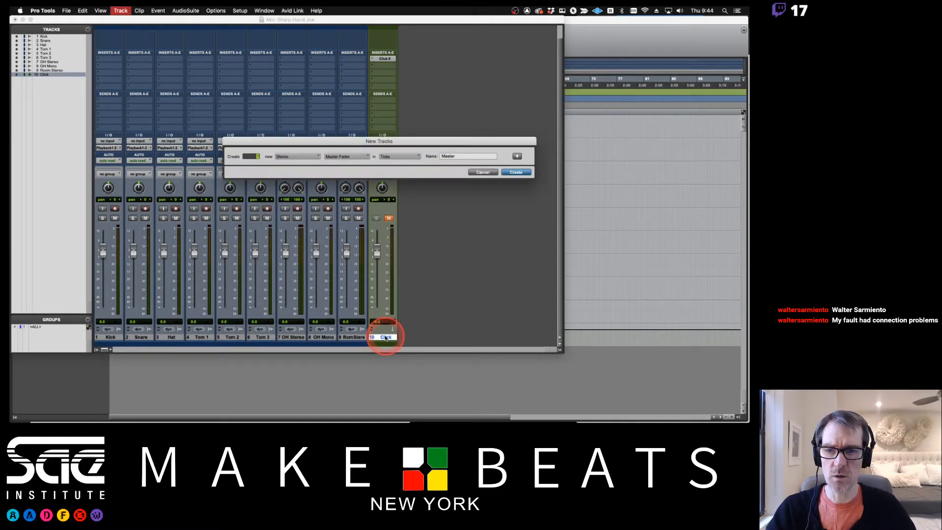
key("Return")
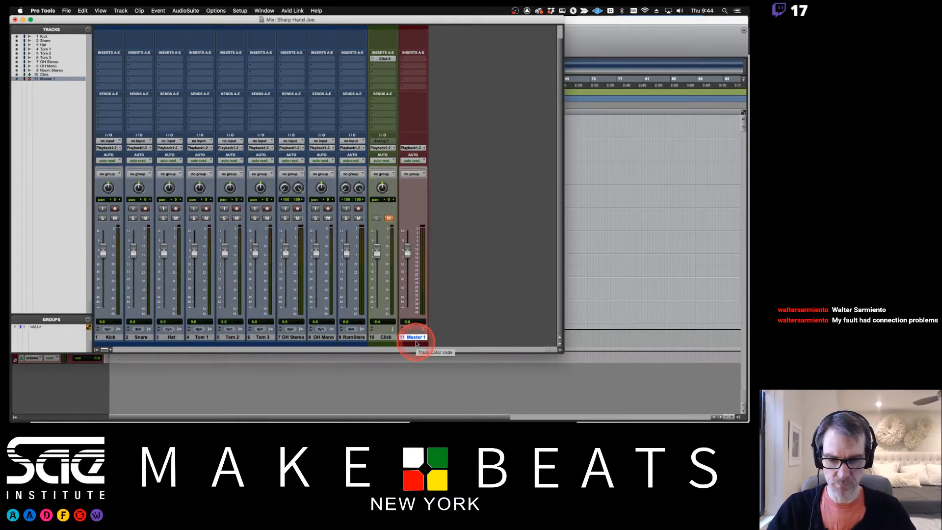
key("super+shift+n")
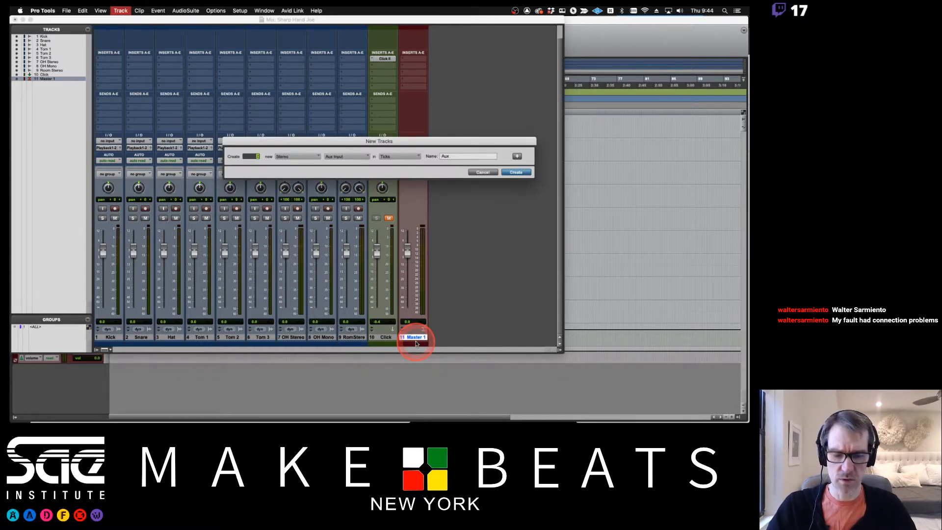
key("Return")
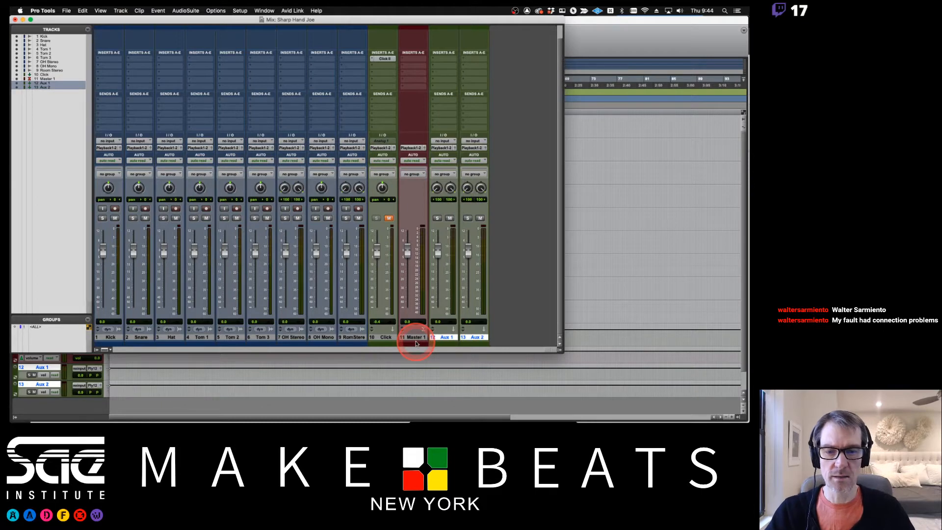
- Rename the aux tracks Rvb and Dly and move Click to the first position
double_click(446, 338)
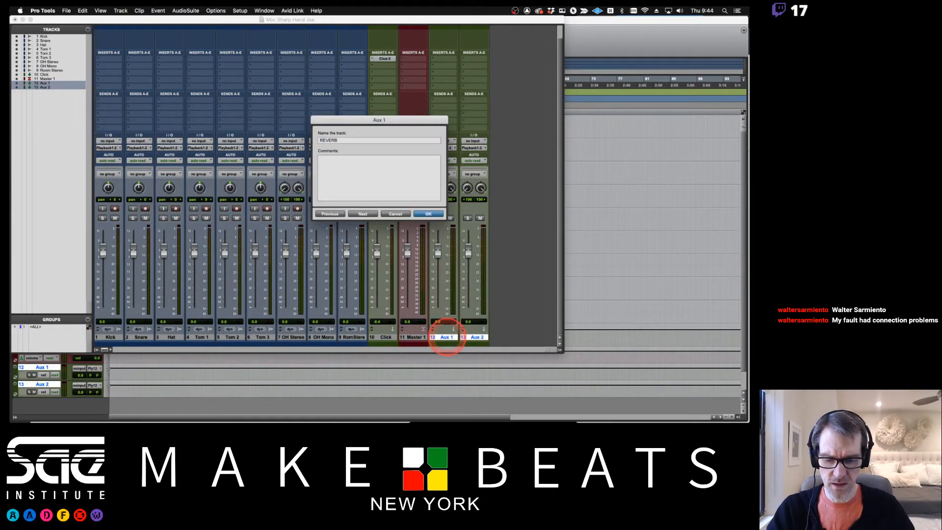
type("Reve")
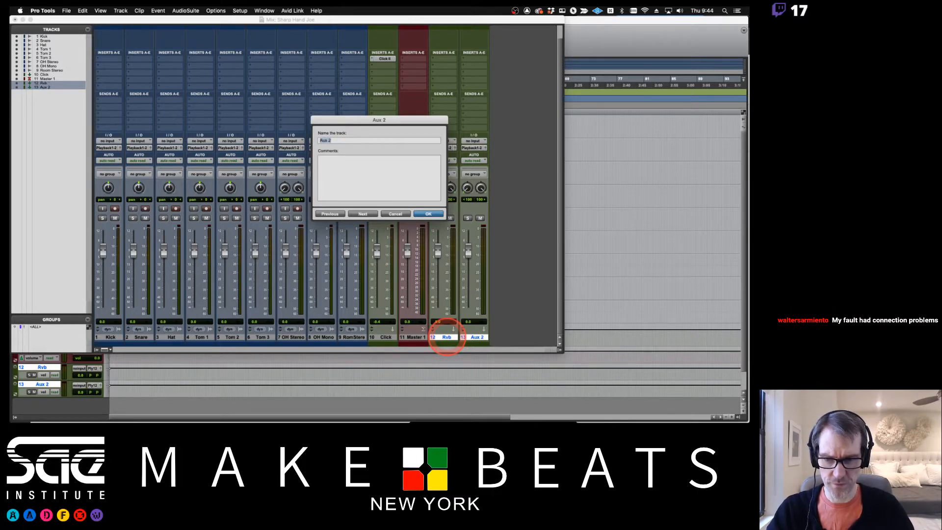
key("Return")
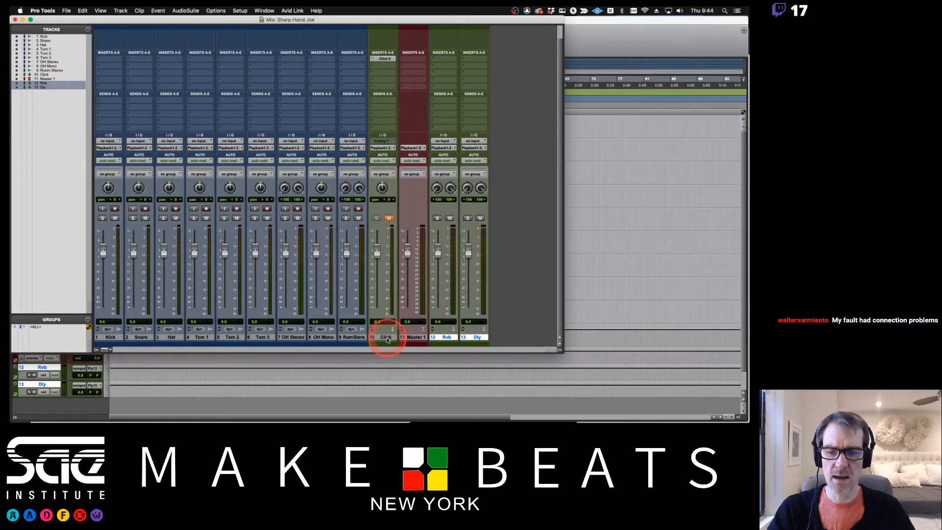
left_click_drag(387, 339, 103, 336)
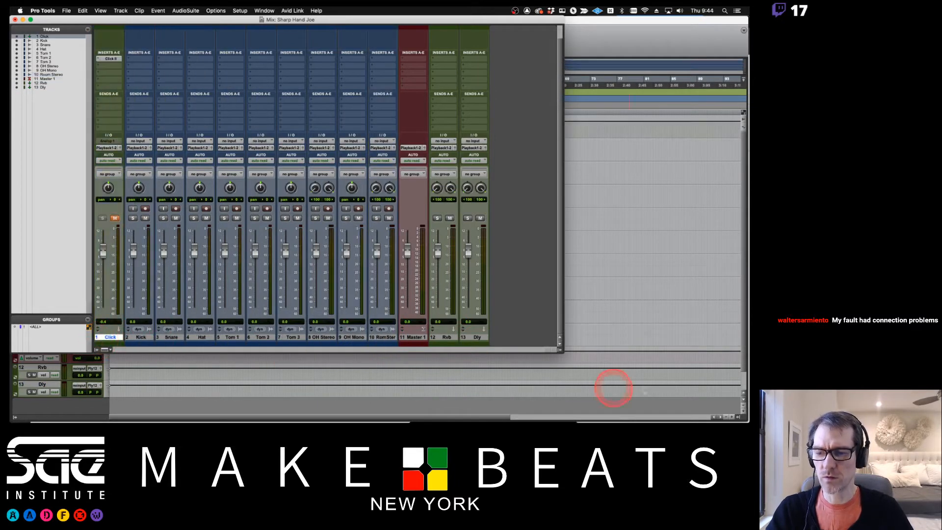
left_click_drag(563, 350, 744, 419)
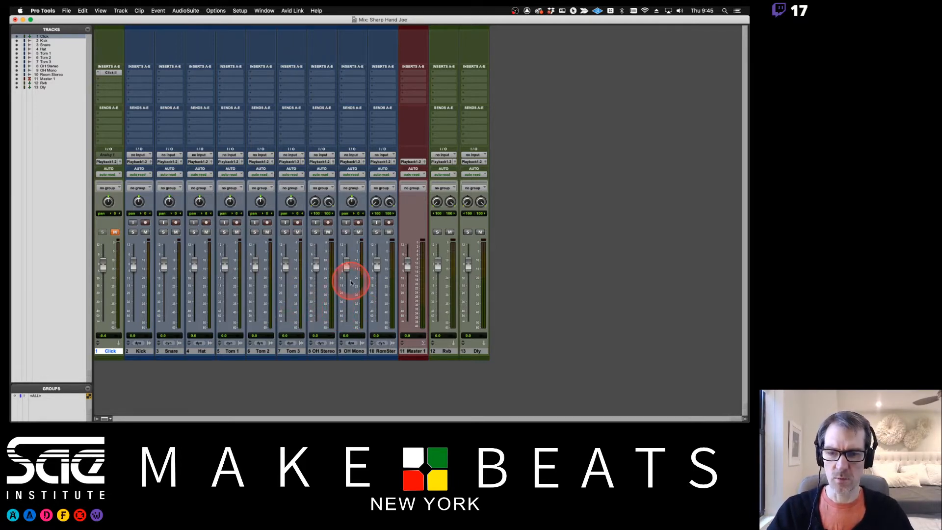
- Pull the Room Stereo and OH Mono faders down to -inf
left_click_drag(378, 266, 383, 347)
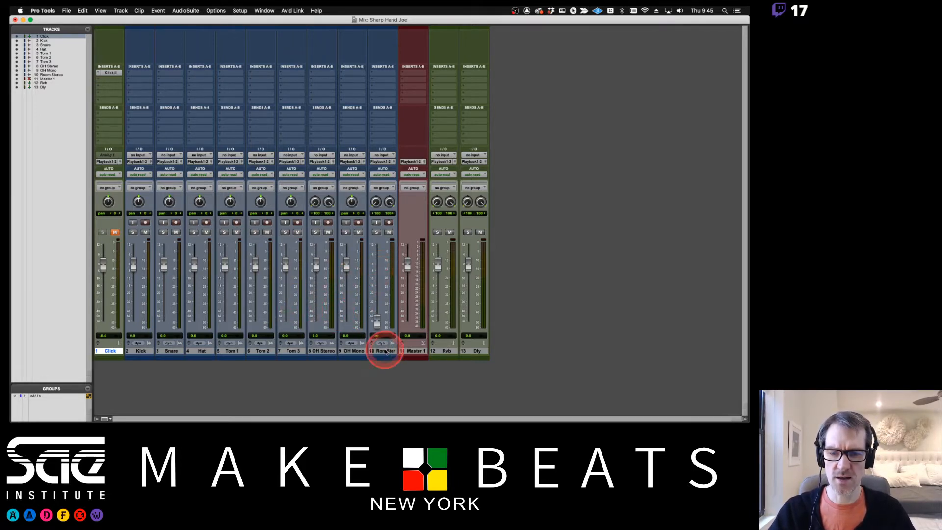
left_click_drag(345, 264, 318, 332)
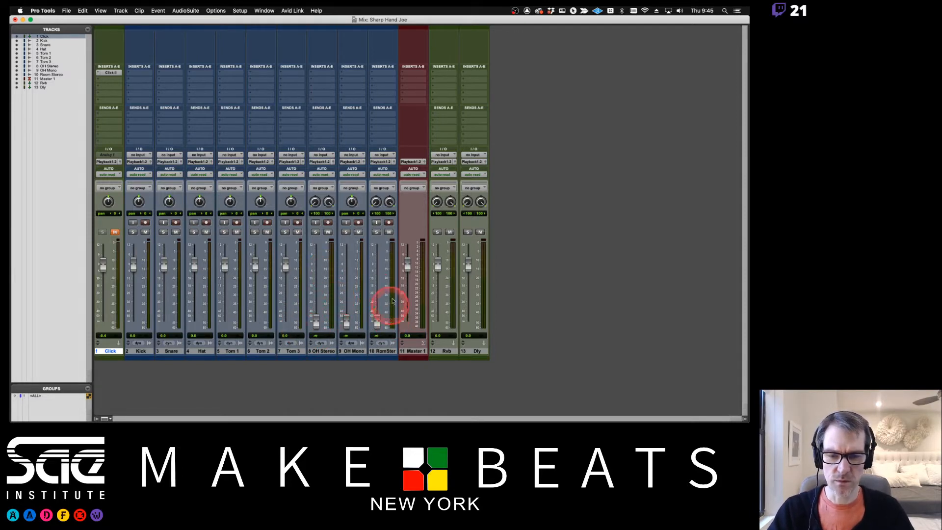
key("super+equal")
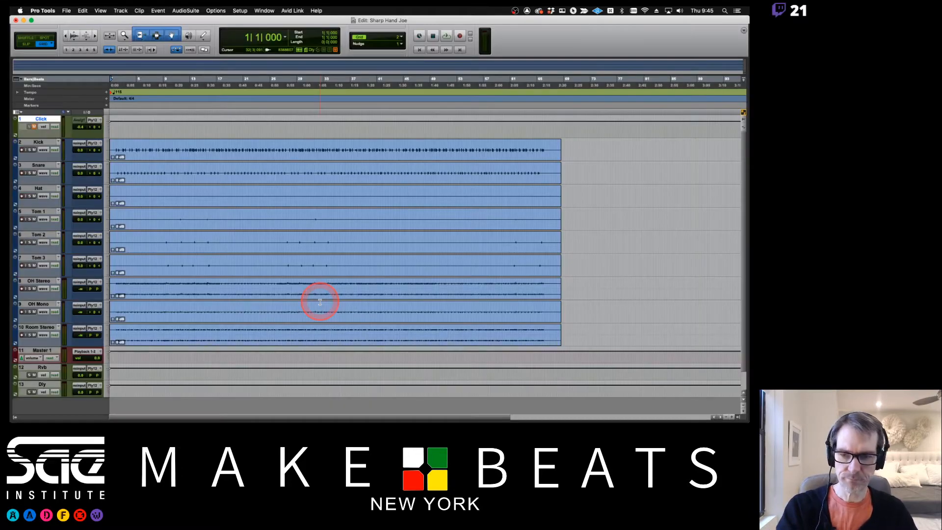
- Make the grid follow the main time scale and set it to 1 bar
key("super+bracketright")
key("super+bracketright")
key("super+bracketright")
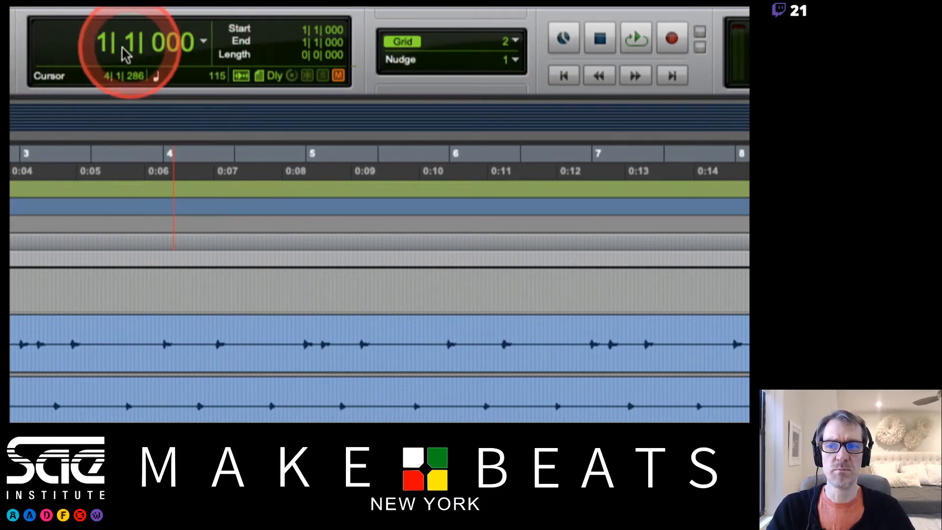
left_click(515, 41)
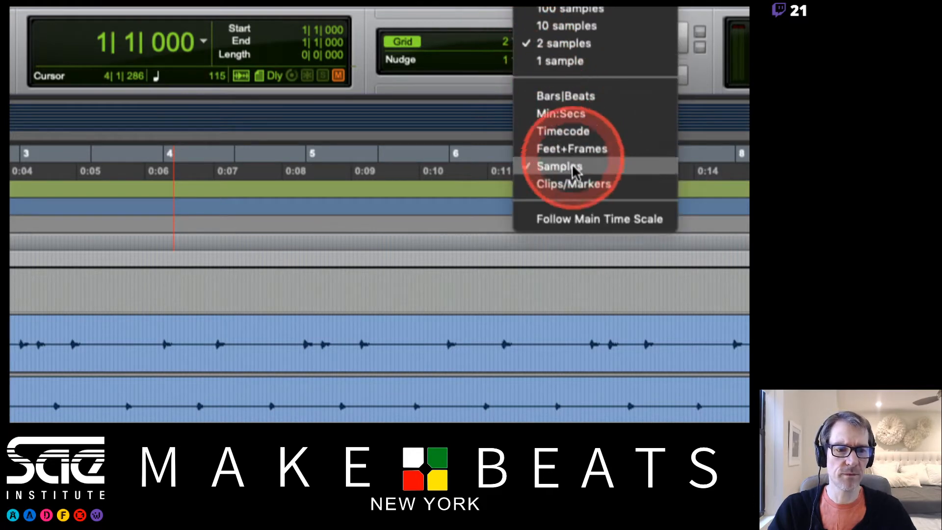
left_click(602, 221)
left_click(577, 203)
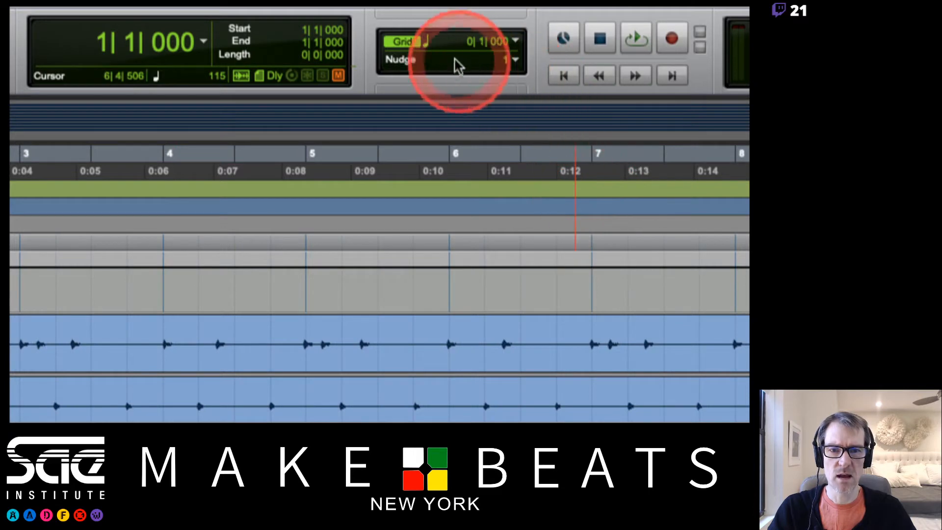
left_click(515, 41)
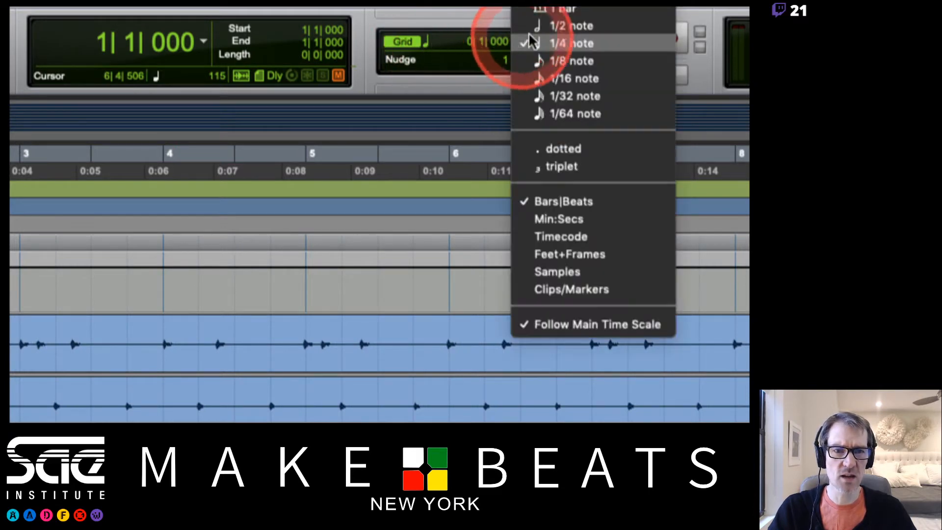
left_click(553, 28)
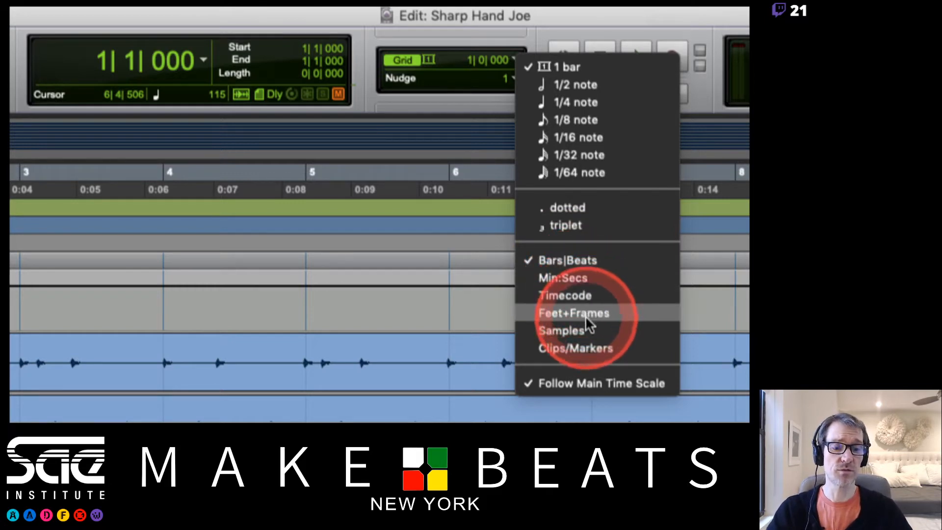
left_click(449, 190)
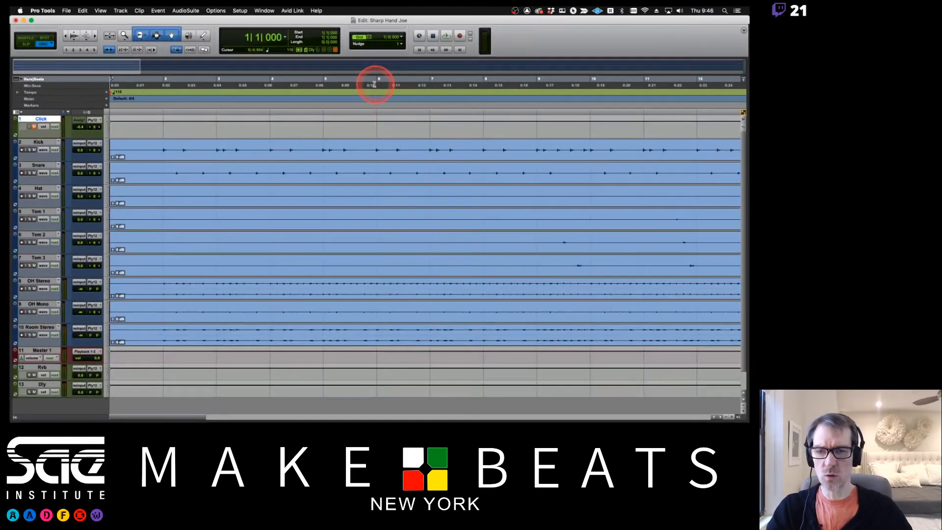
- After trying 1/4 and 1/16 notes, set the grid to 1/2 note and click at bar 2
left_click_drag(337, 126, 374, 84)
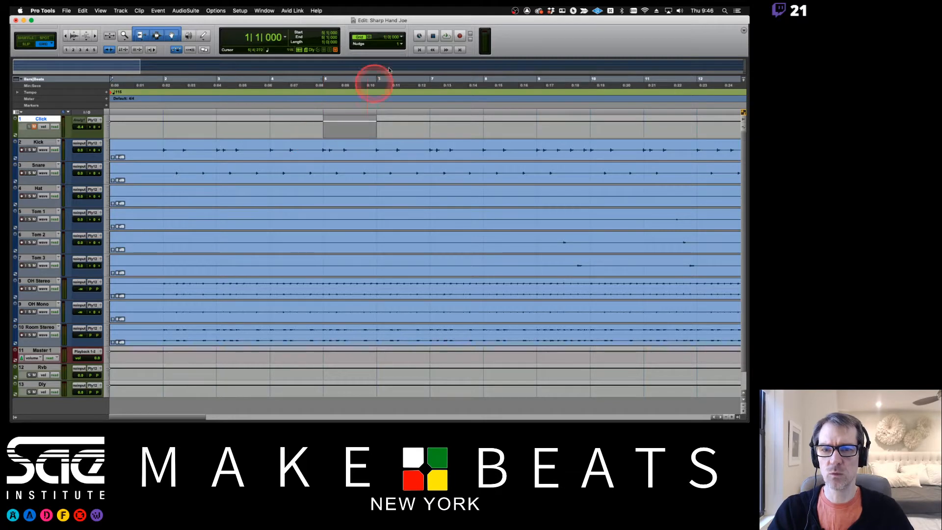
left_click(401, 38)
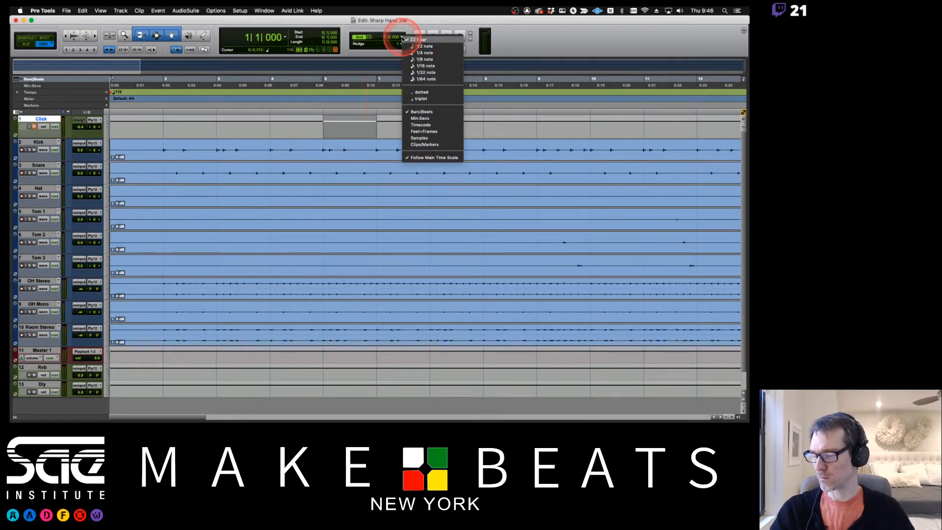
left_click(422, 53)
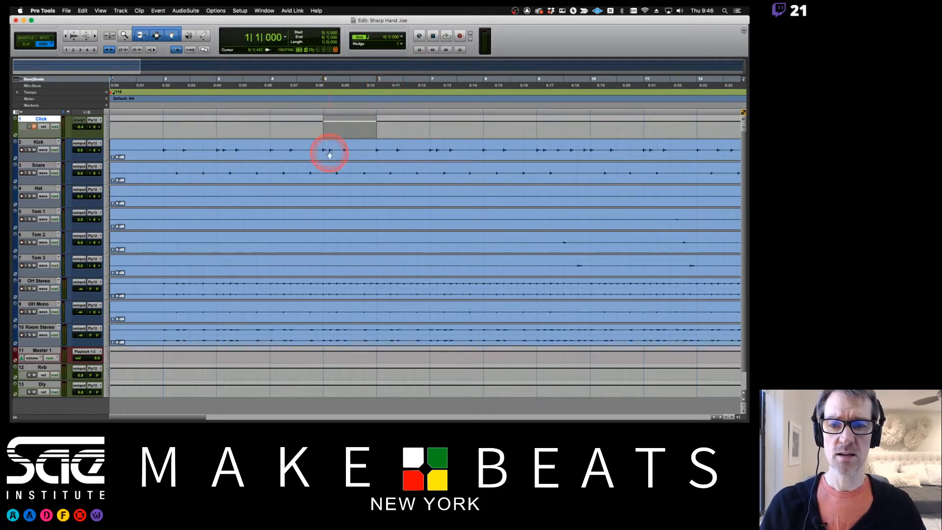
left_click(402, 41)
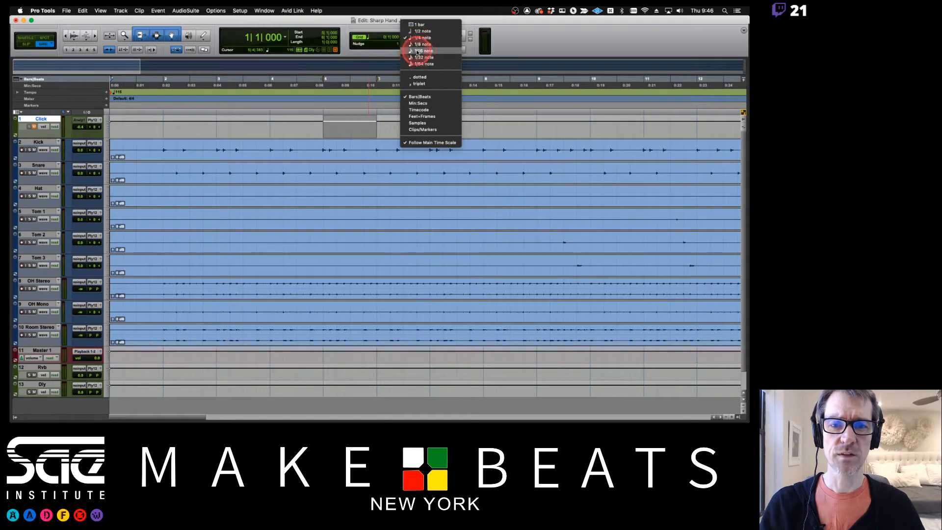
left_click(421, 51)
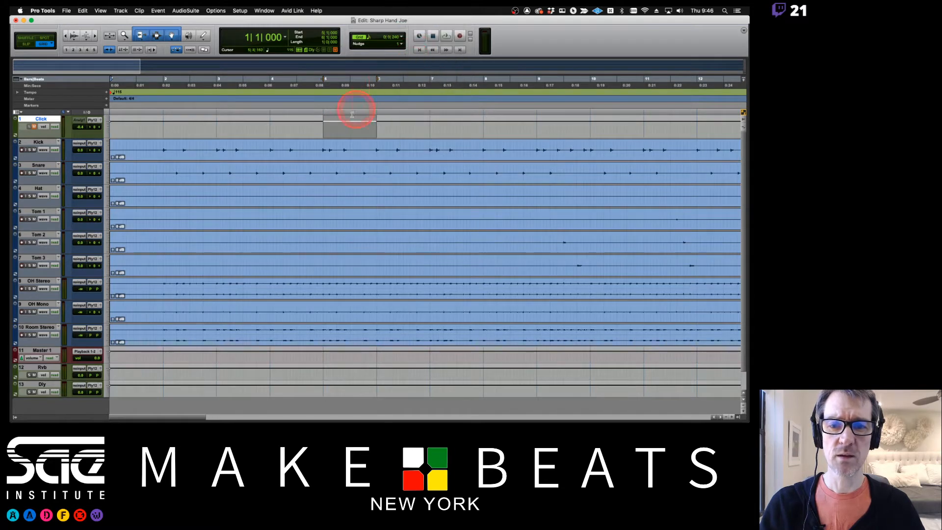
left_click(401, 36)
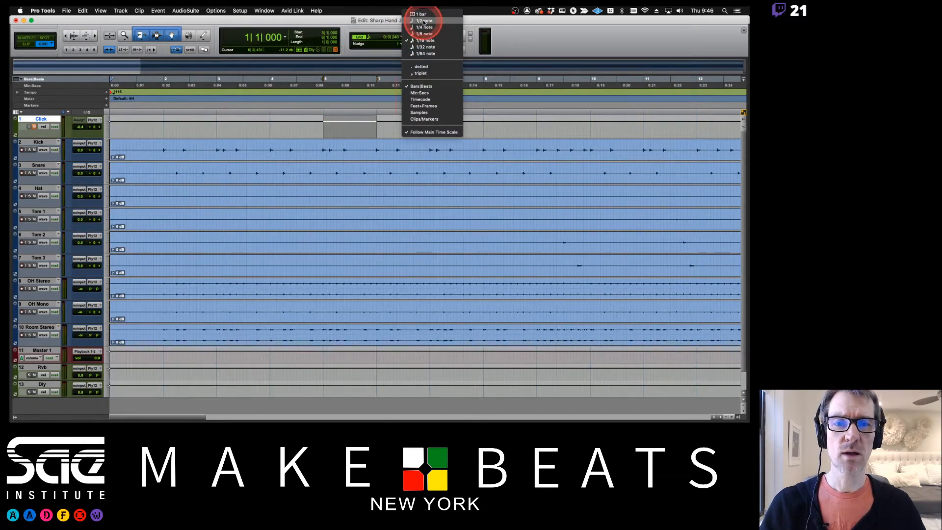
left_click(424, 21)
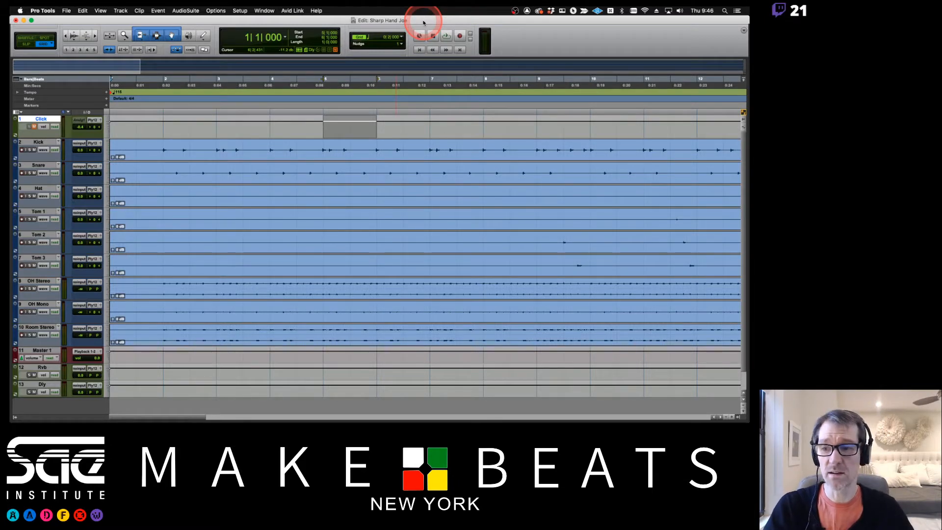
left_click(159, 149)
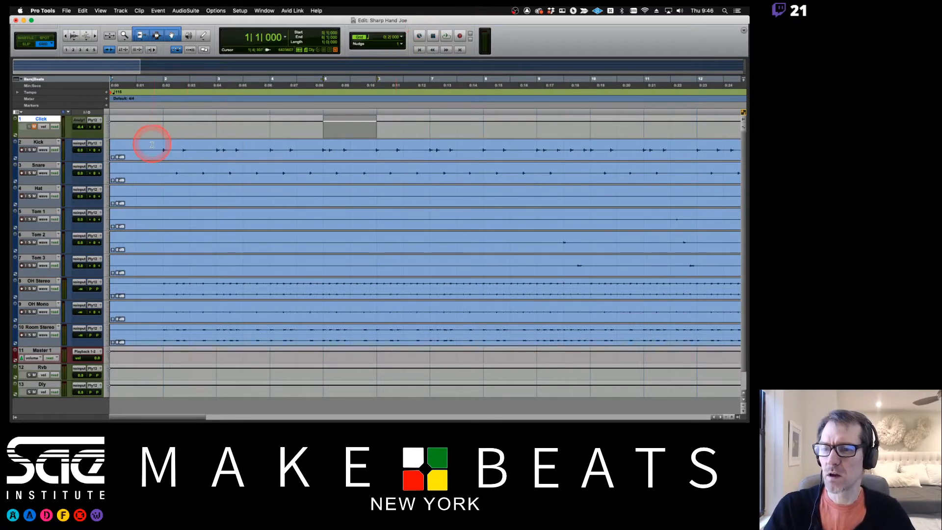
- Unmute the Click track and start playback
left_click(34, 128)
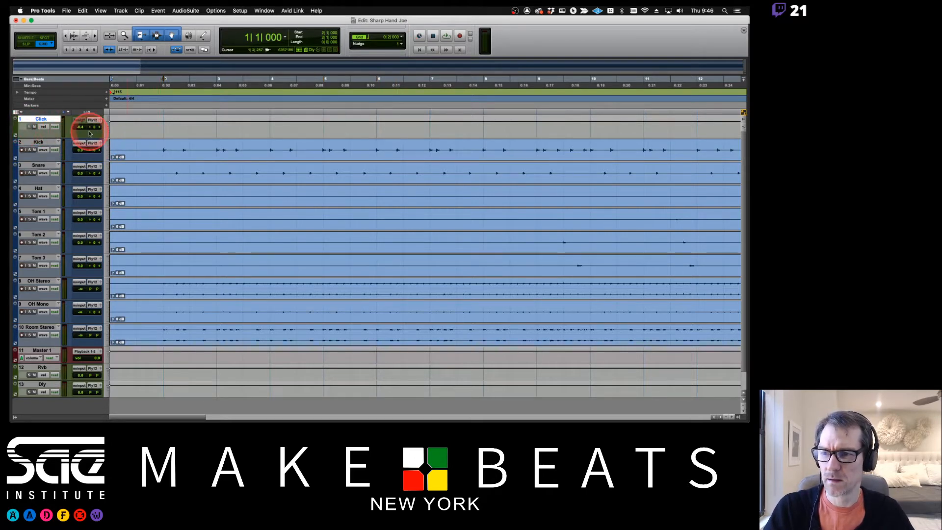
key("space")
key("space")
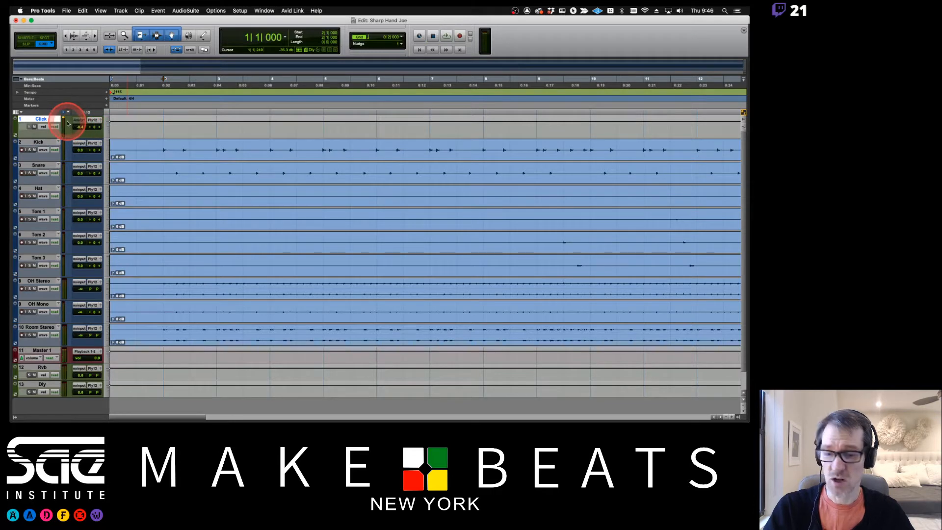
left_click(15, 417)
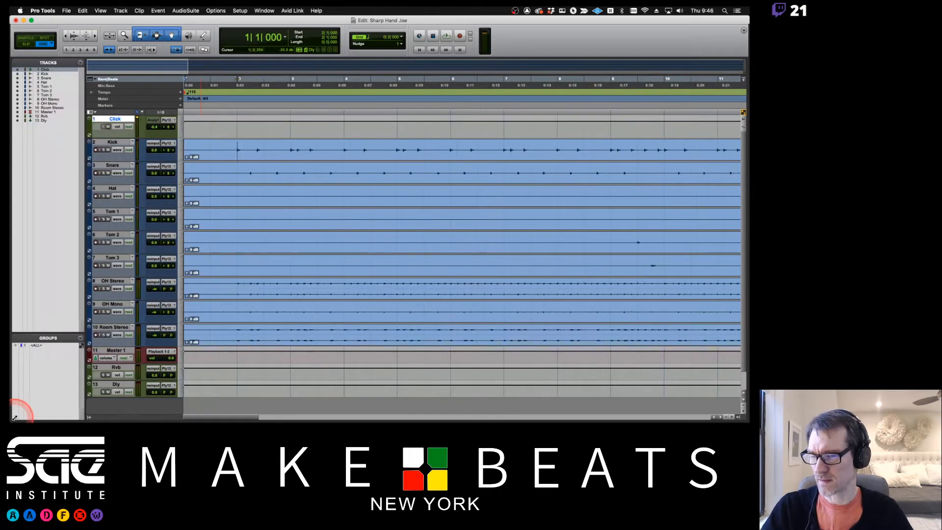
left_click(89, 417)
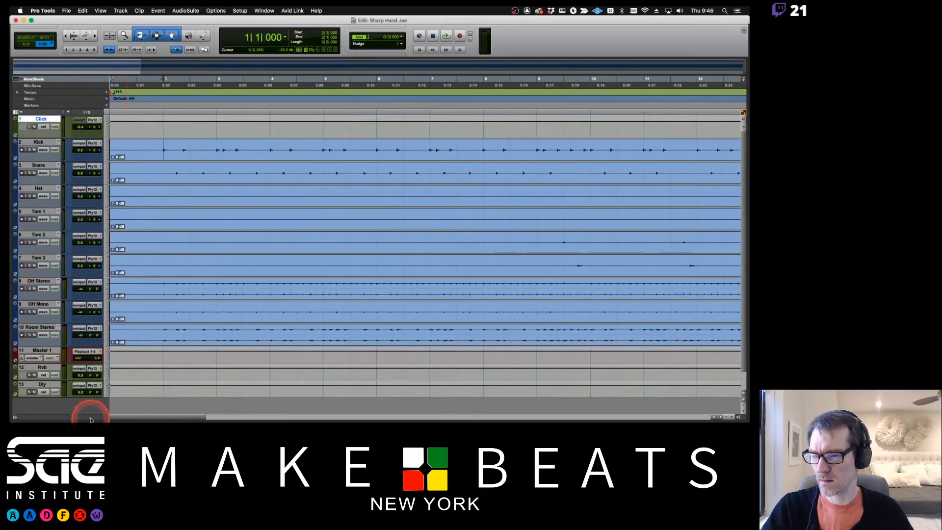
- Show the Inserts and Sends columns on the Edit window tracks
left_click(18, 112)
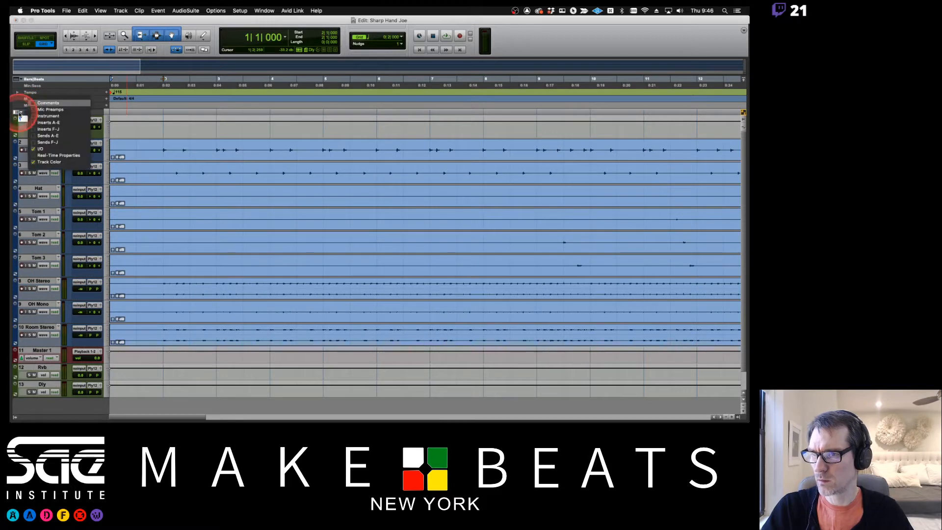
left_click(54, 122)
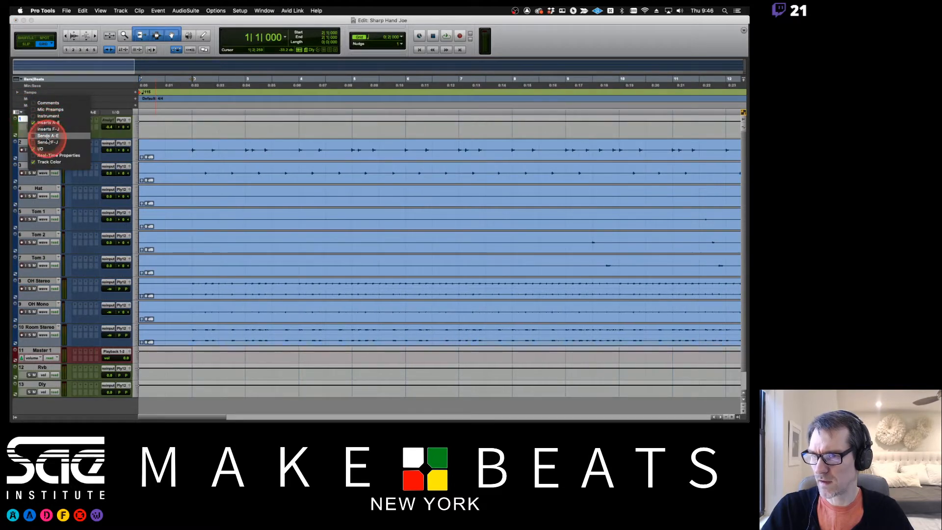
left_click(46, 137)
left_click(93, 126)
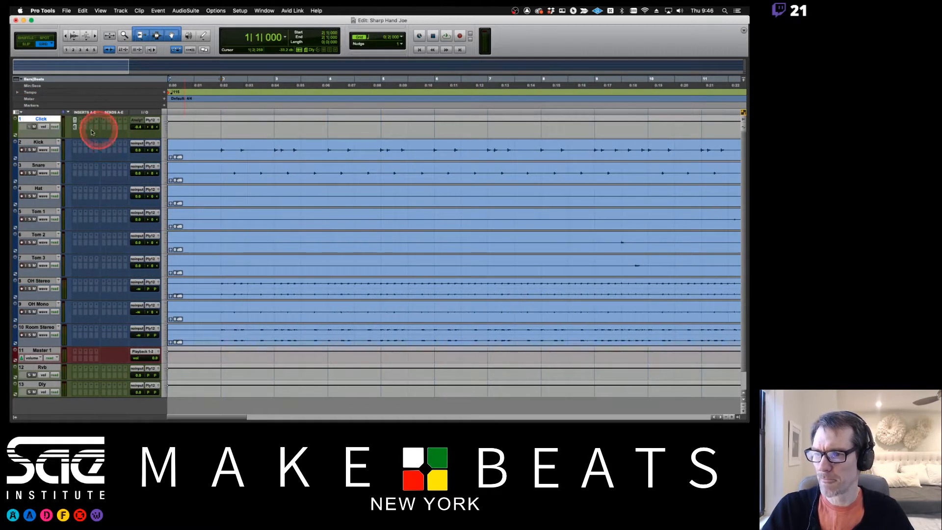
- Load the Tony Click preset in Click II and adjust the Click track volume
left_click(75, 128)
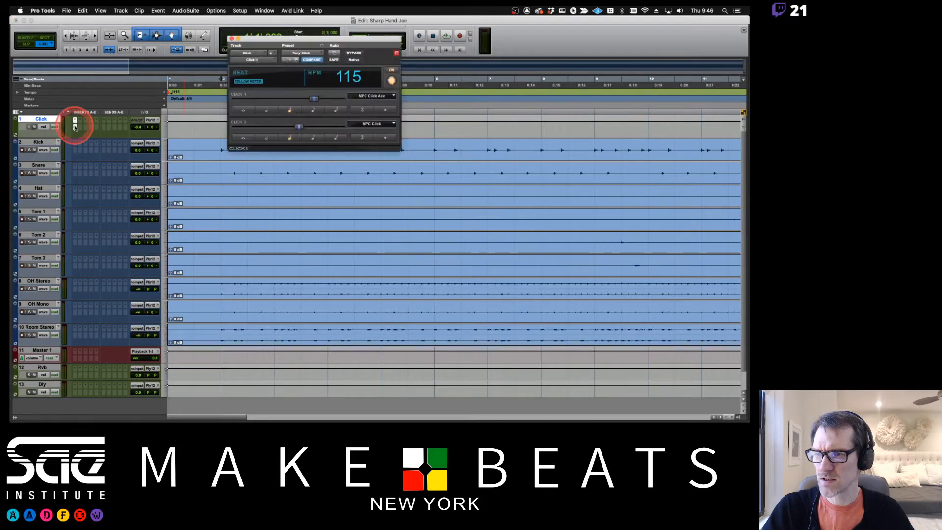
left_click(312, 52)
left_click(311, 55)
key("space")
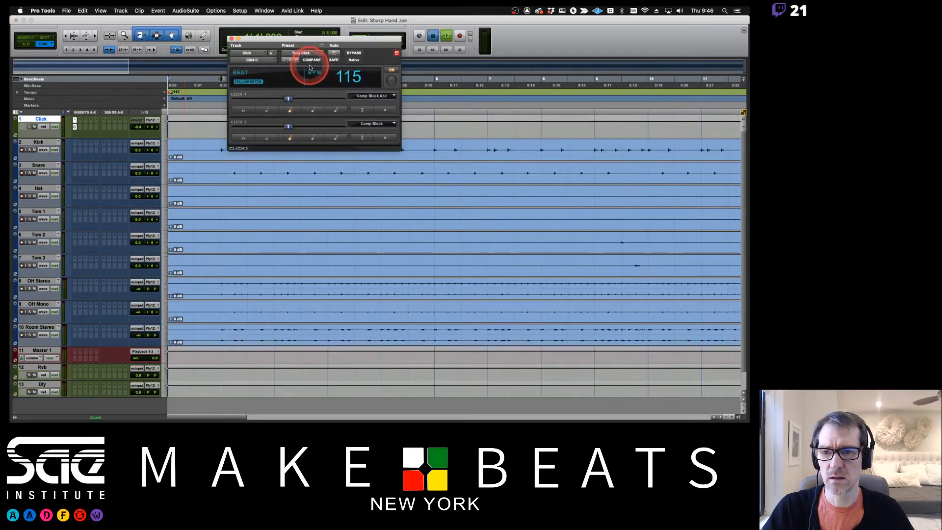
left_click(232, 39)
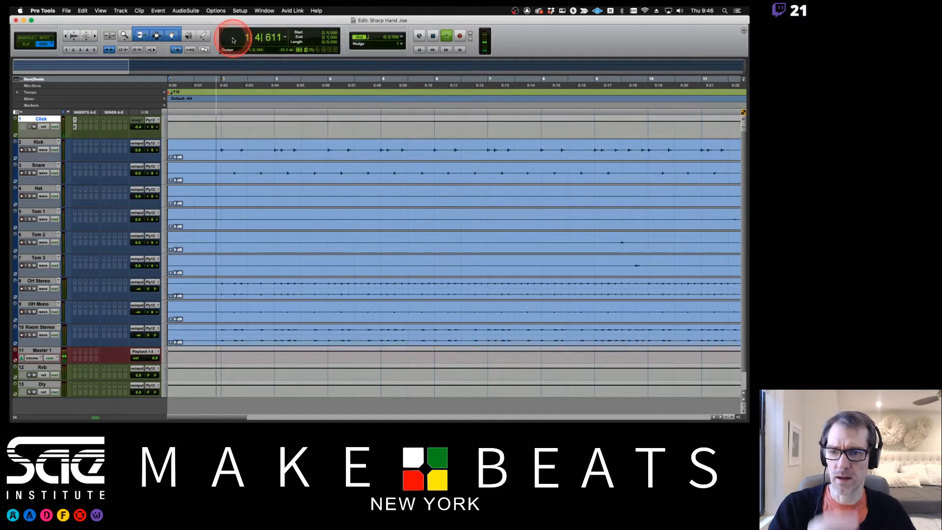
left_click_drag(136, 127, 138, 135)
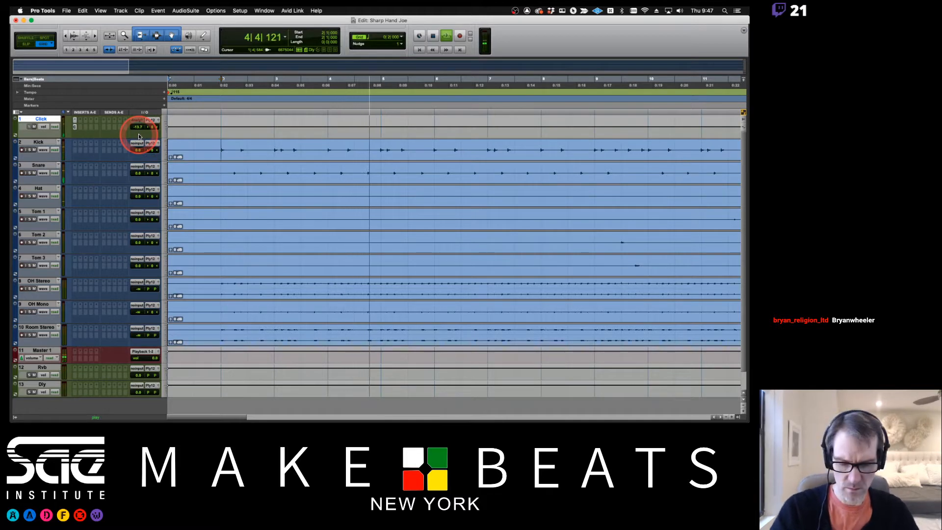
- Mark attendance cell BK29 as P in the class sheet, then return to the Mix window
key("super+Tab")
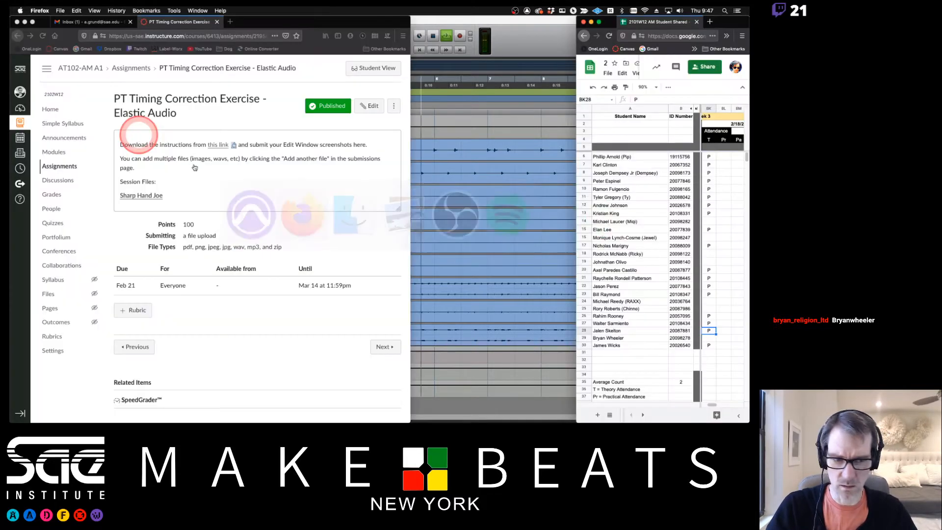
left_click(707, 338)
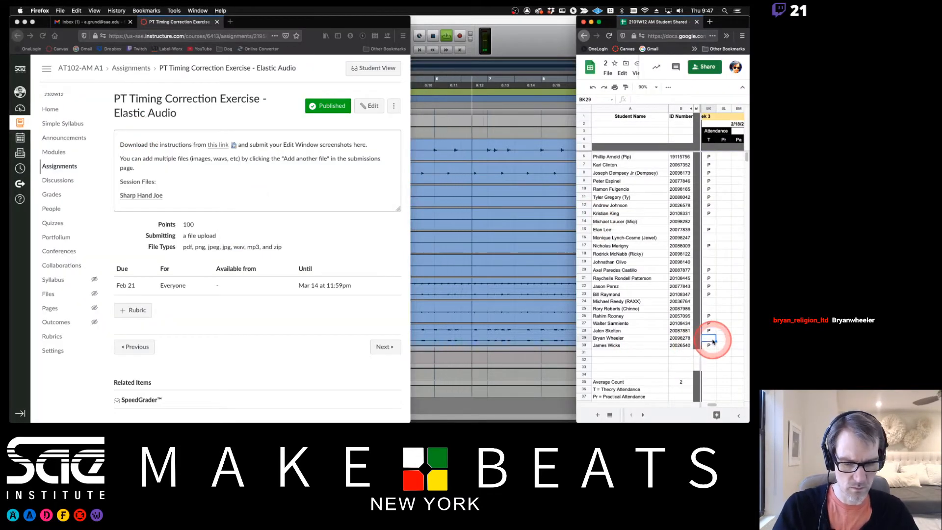
type("P")
left_click(500, 280)
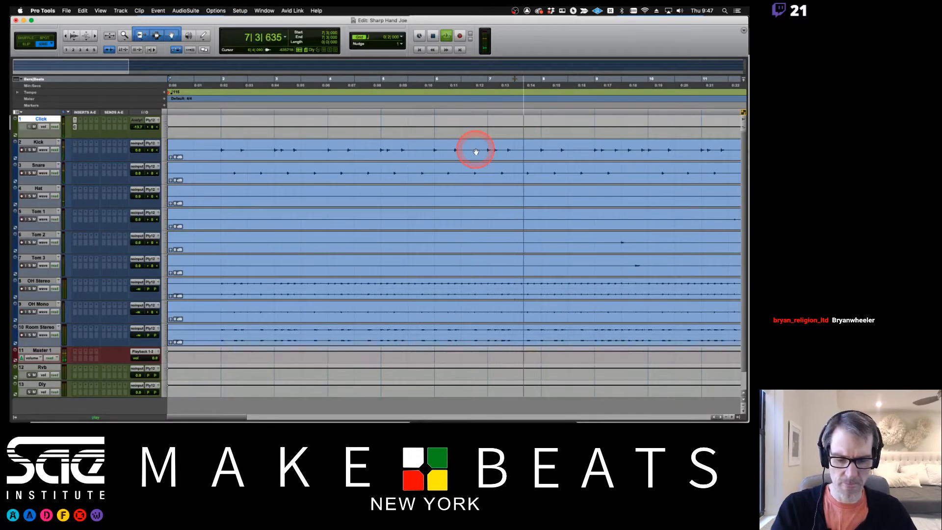
key("super+equal")
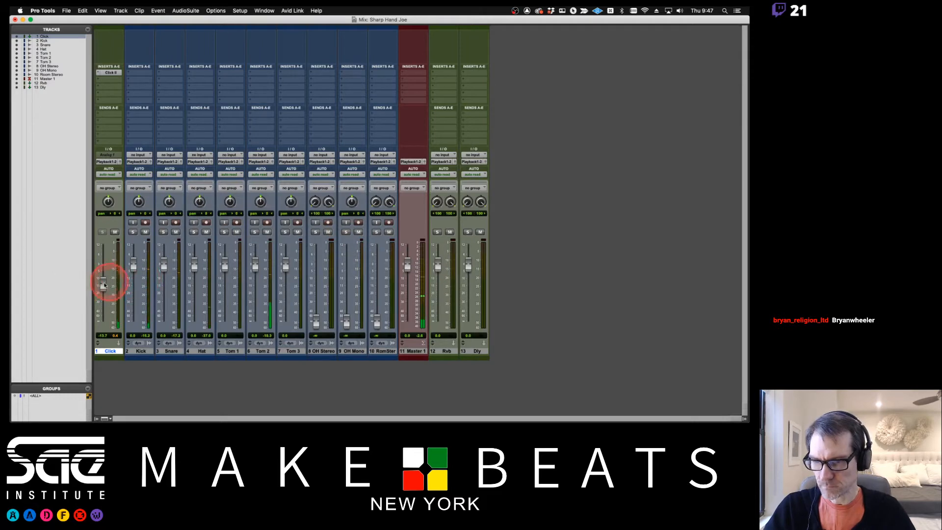
- Raise Kick to +5.0 then reset it to 0.0, stop playback, and check the song zoom
left_click_drag(136, 268, 137, 258)
key("space")
left_click(137, 260, "alt")
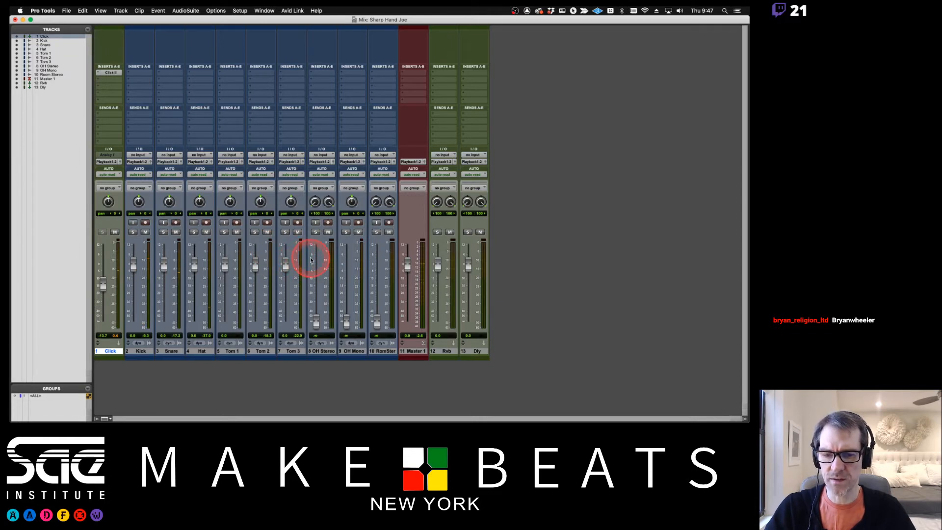
left_click(122, 314)
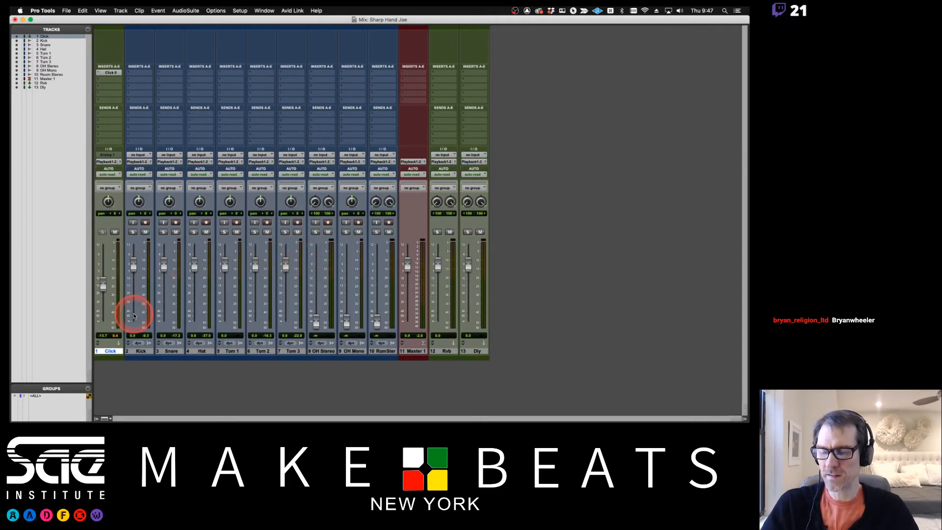
key("super+equal")
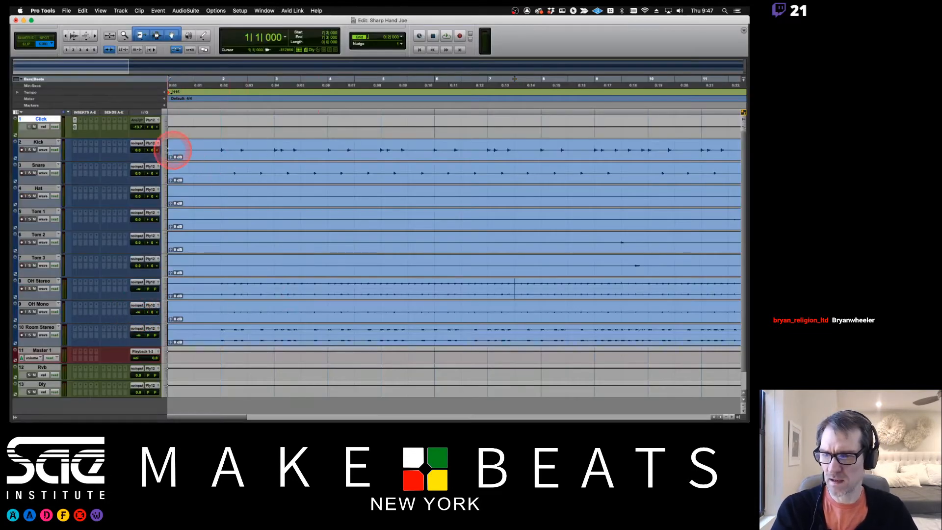
key("r")
key("r")
key("r")
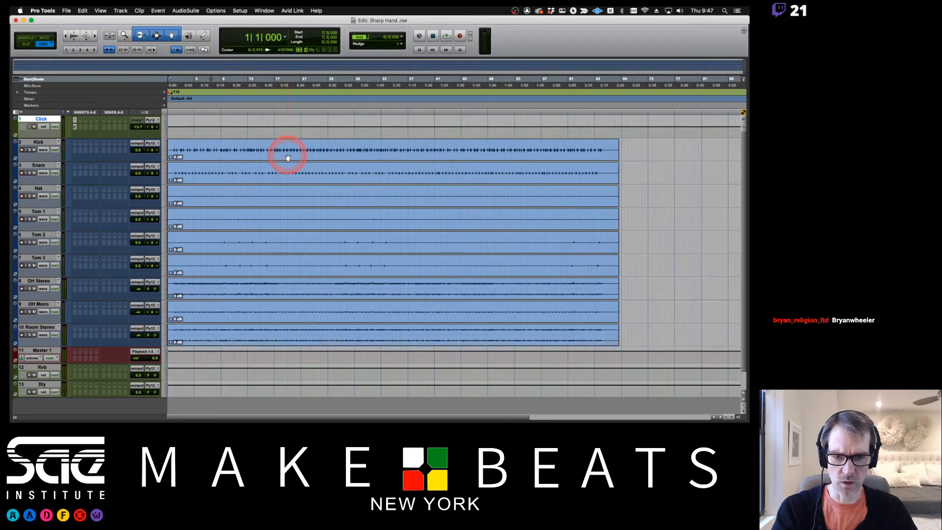
key("t")
key("super+equal")
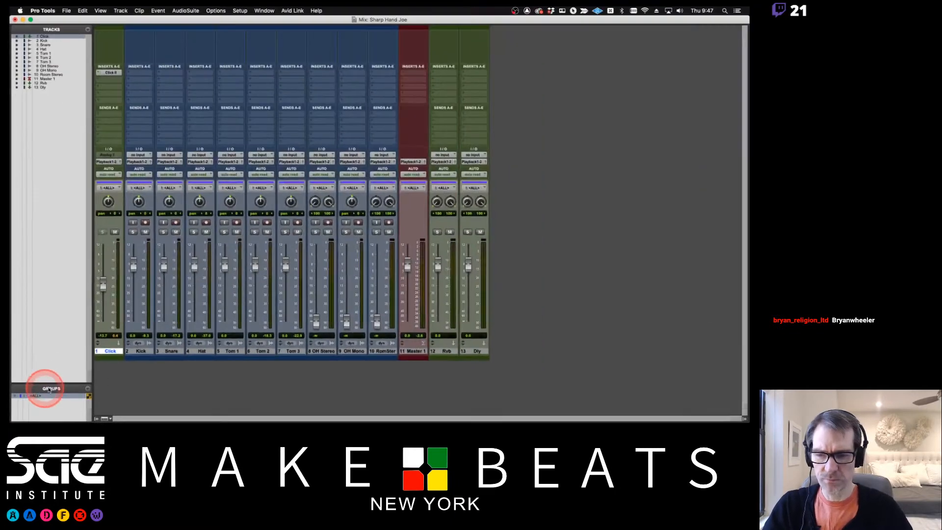
- Take the tracks out of the ALL group, lower Master 1, and set Click to -8.4
left_click_drag(134, 269, 135, 254)
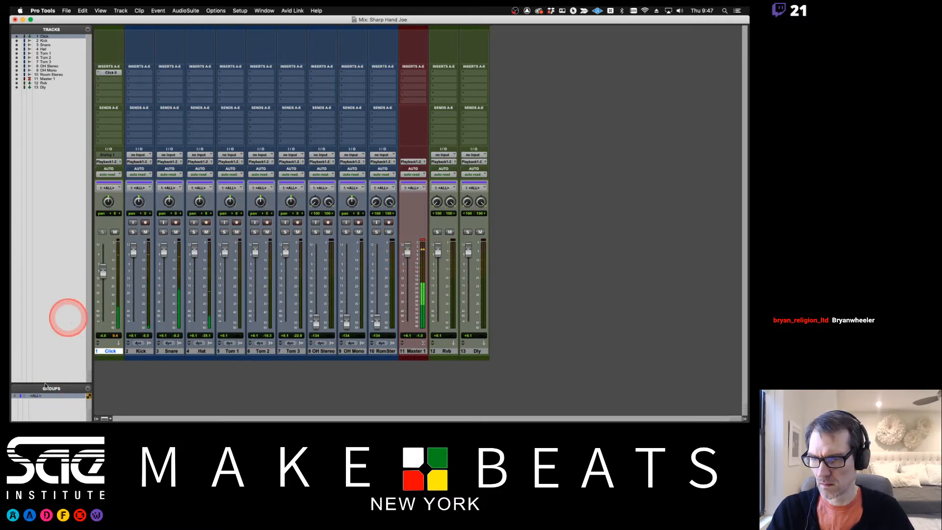
left_click(35, 395)
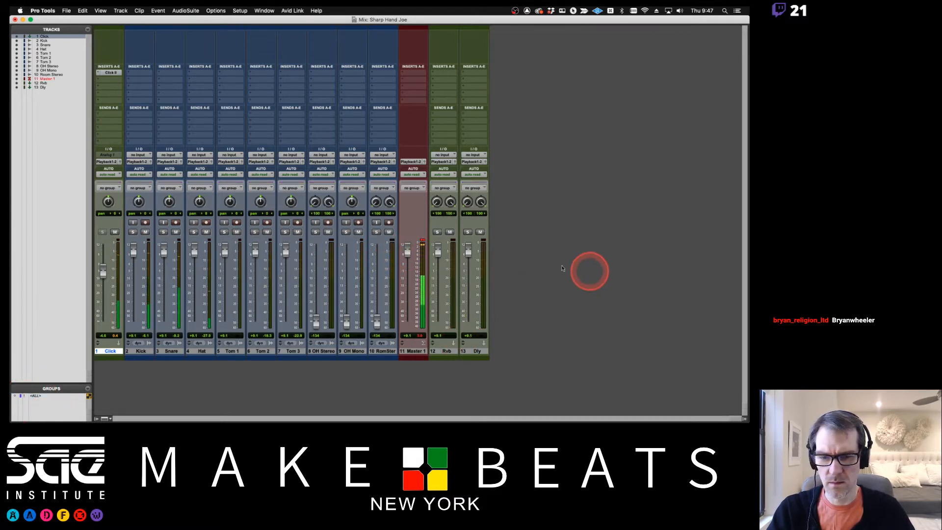
left_click_drag(407, 250, 408, 265)
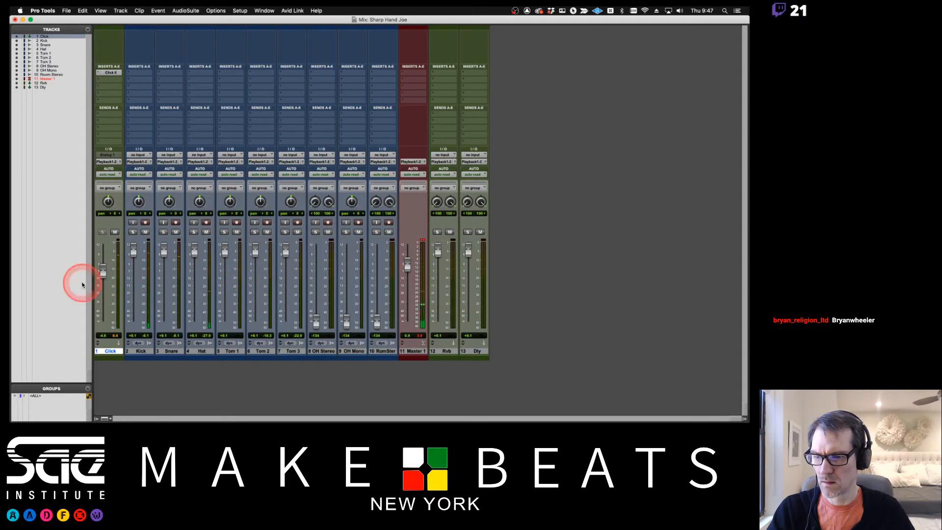
left_click_drag(101, 269, 103, 280)
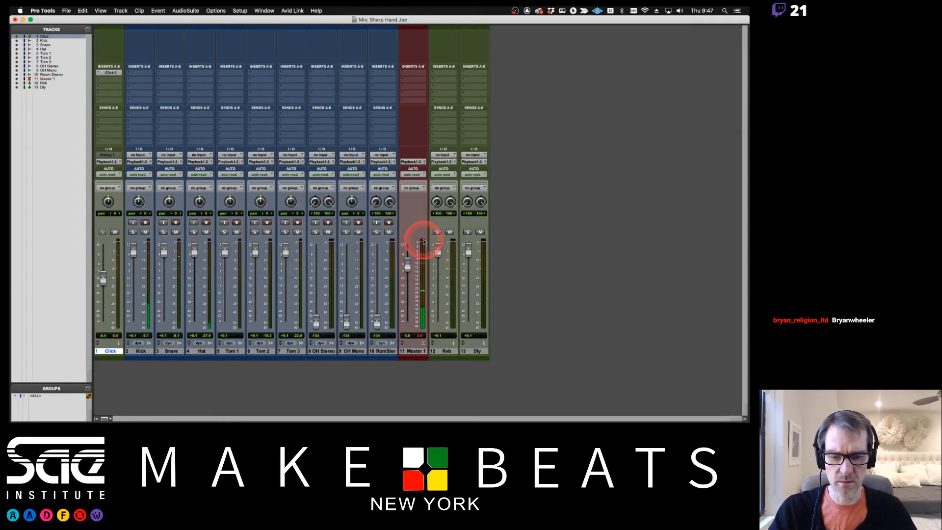
- Raise Master 1 to about +5.5 and turn the Click track down to -13.4
key("super+Tab")
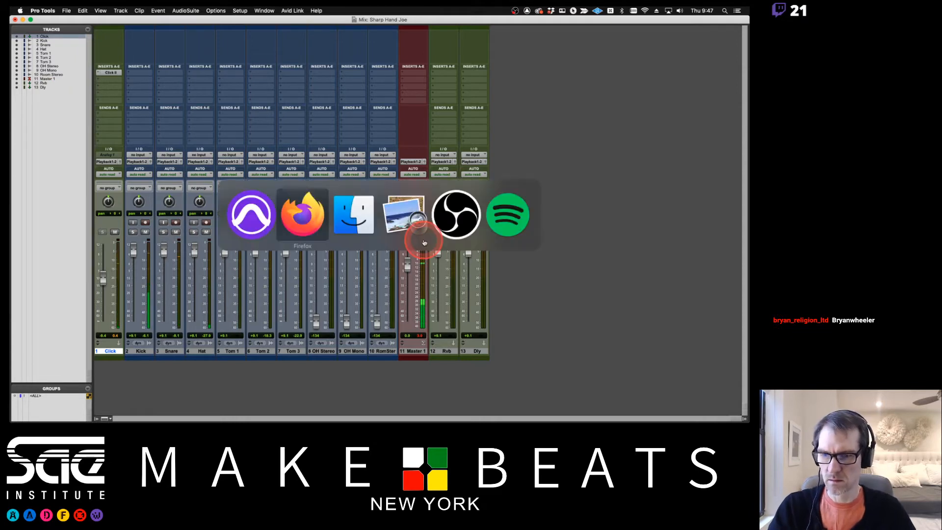
left_click(476, 229)
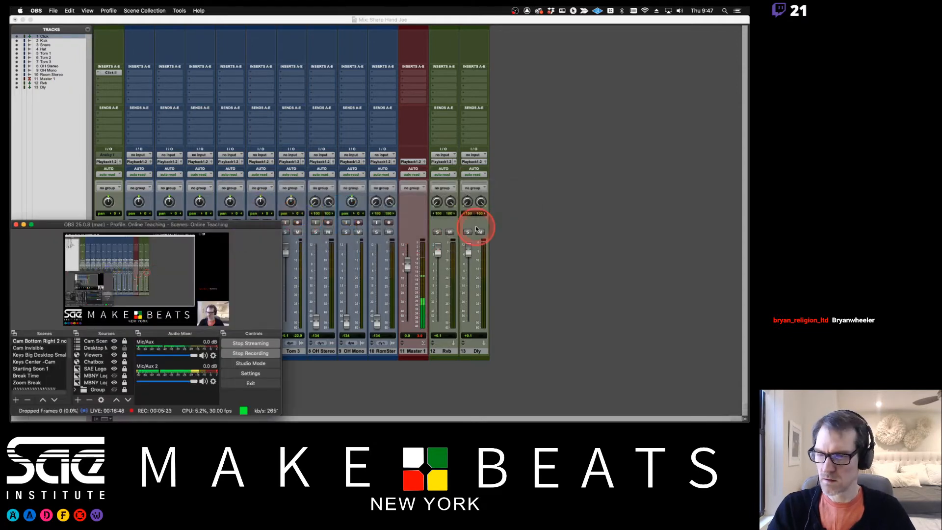
left_click_drag(407, 267, 408, 257)
left_click(73, 297)
left_click_drag(103, 278, 104, 287)
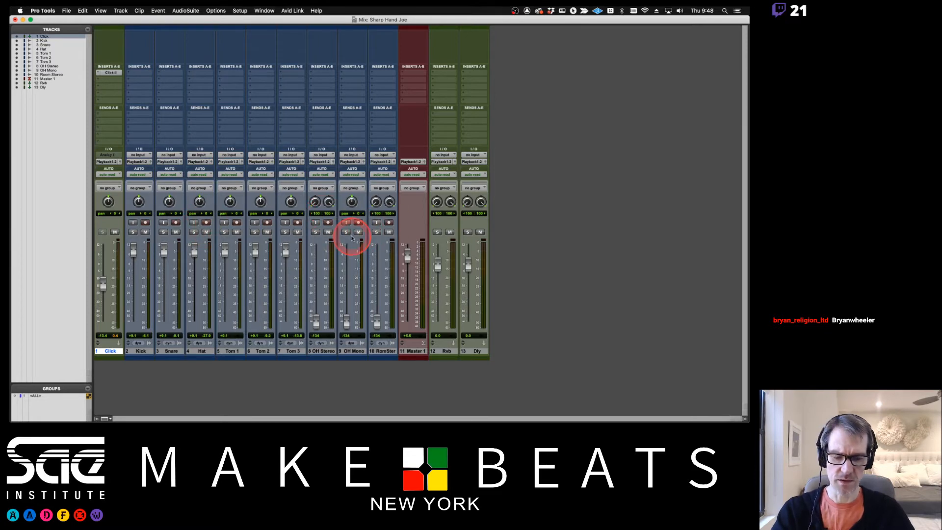
key("super+equal")
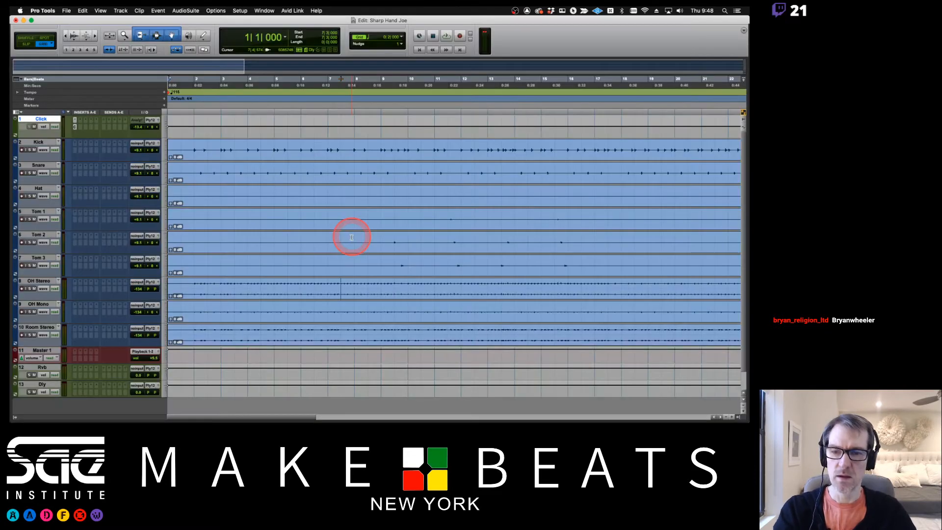
- Place the edit point at bar 2 and open the New Memory Location dialog
left_click(191, 146)
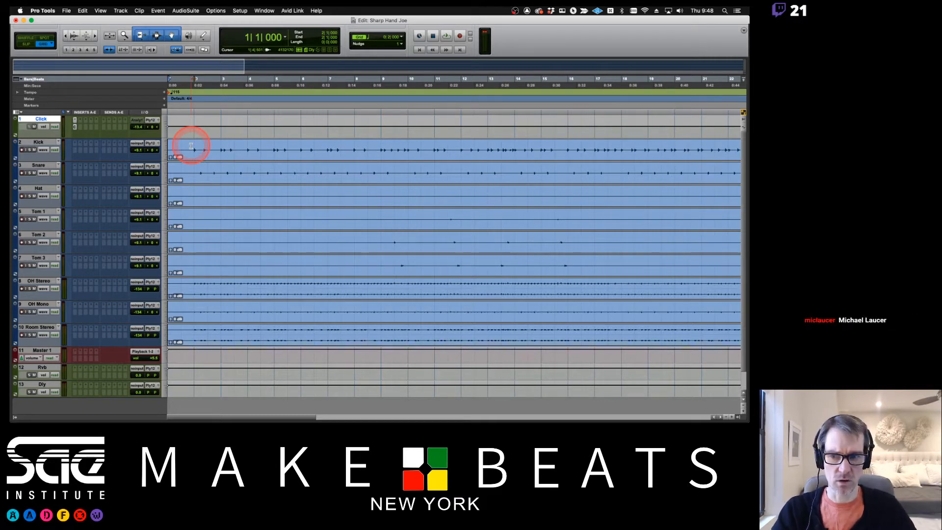
key("KP_Enter")
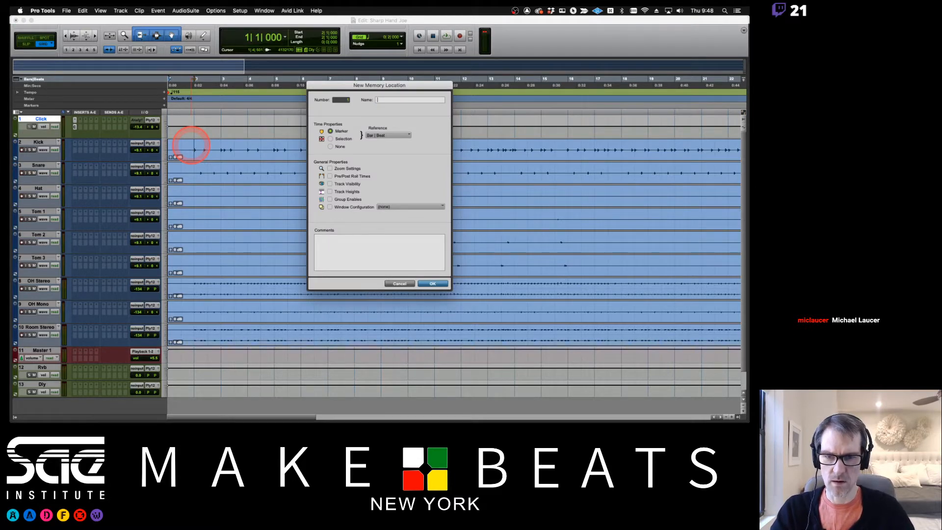
- Add a Location 1 marker and move it to bar 2
left_click(407, 284)
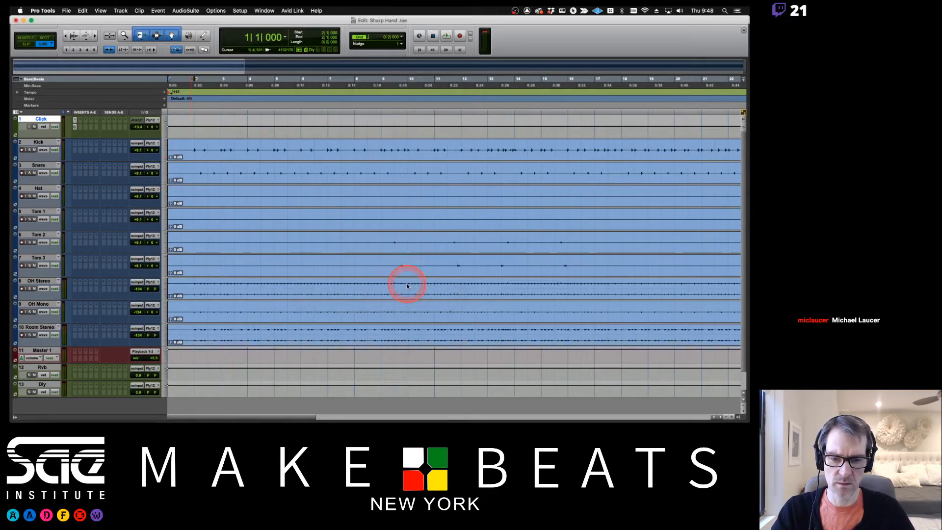
key("KP_Enter")
key("Return")
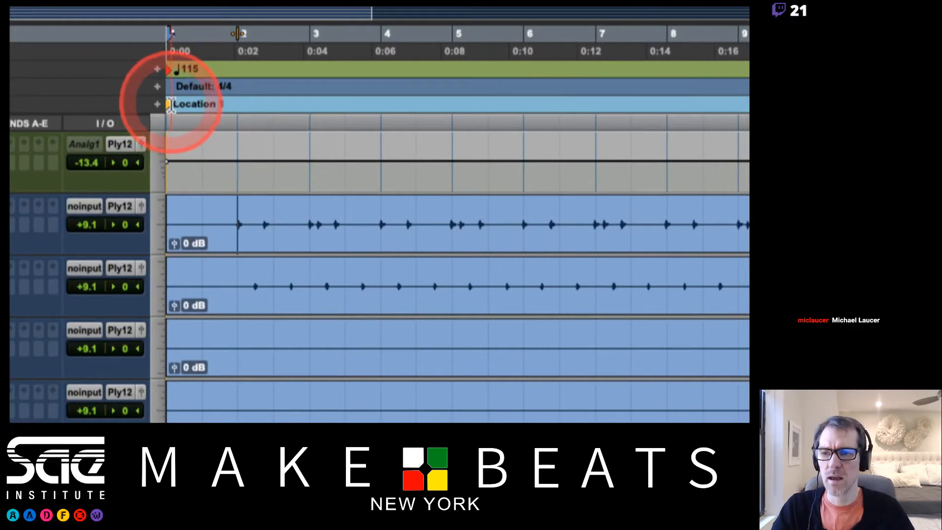
mouse_move(171, 106)
left_mouse_down()
mouse_move(380, 93)
mouse_move(231, 100)
mouse_move(361, 85)
mouse_move(249, 87)
left_mouse_up()
- Play the session from the Location 1 marker, then switch to the browser
left_click(239, 107)
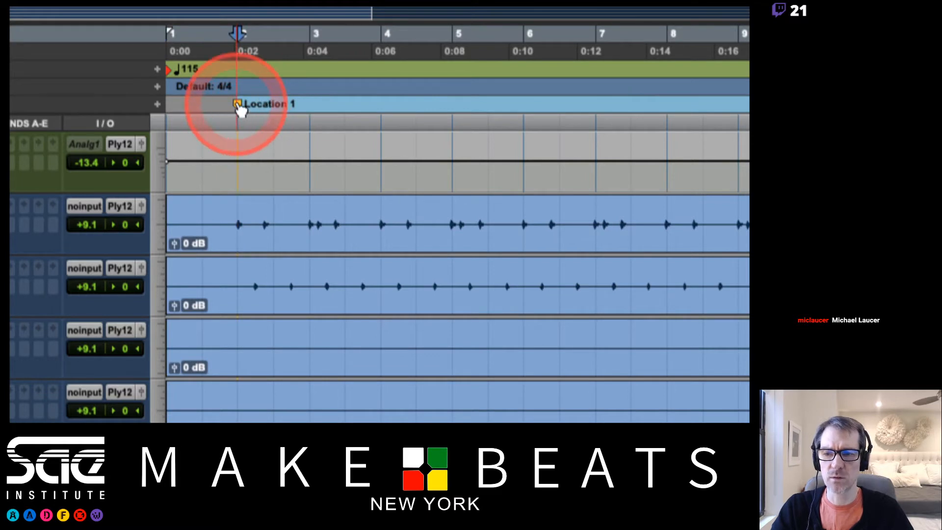
key("space")
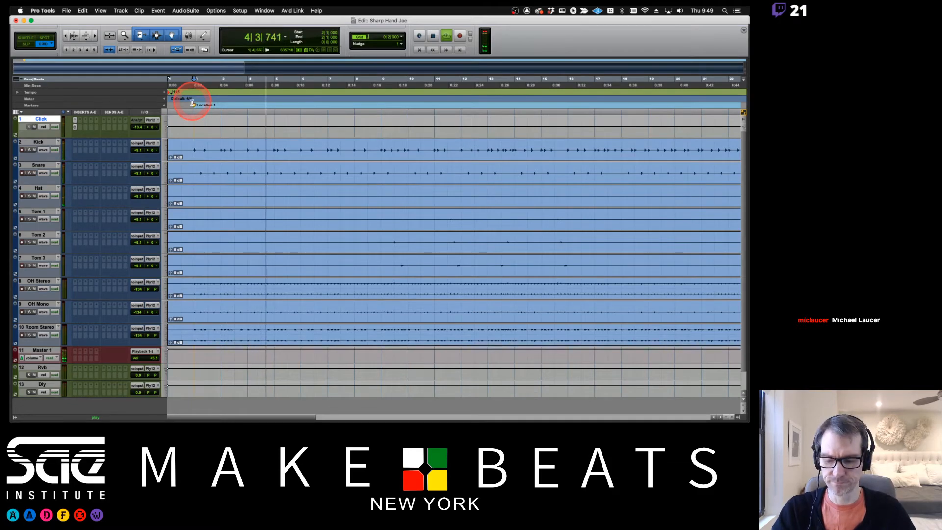
key("super+Tab")
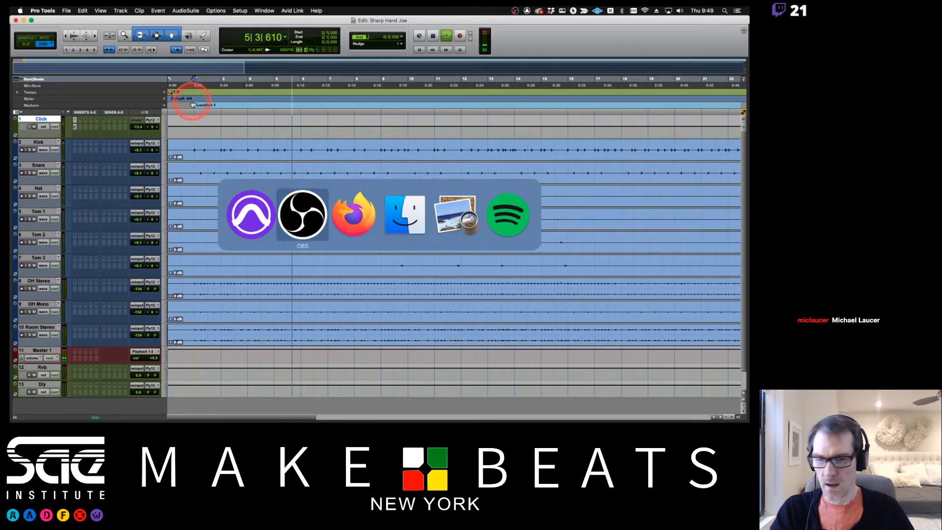
key("super+Tab")
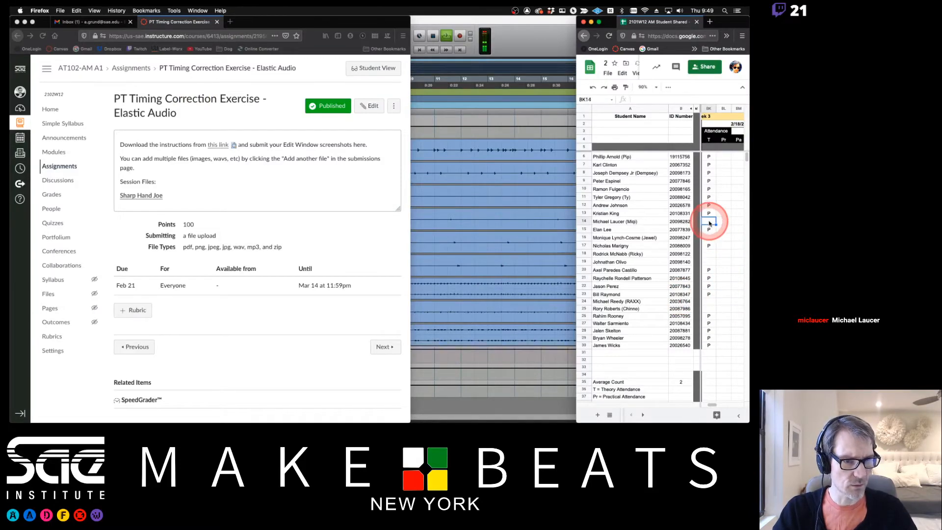
- Bring the playing Sharp Hand Joe session in Pro Tools back to the front
left_click(519, 131)
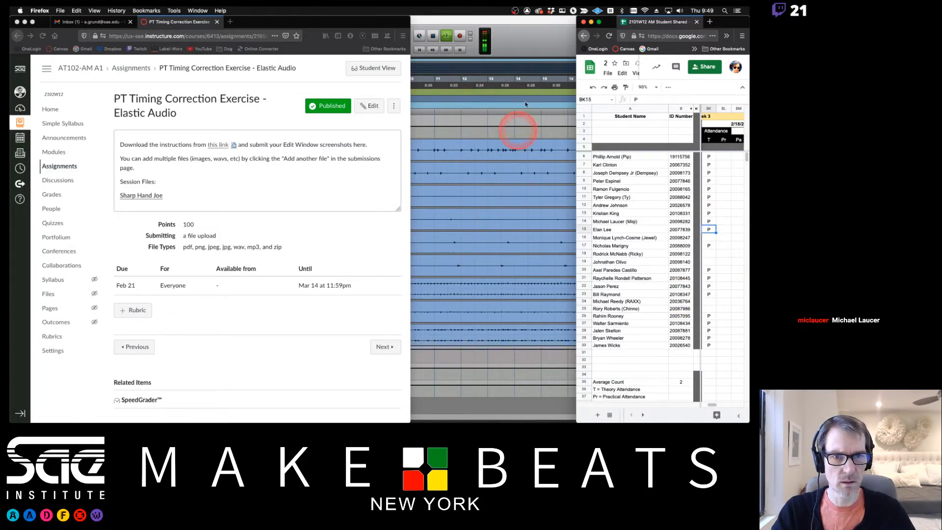
left_click(526, 31)
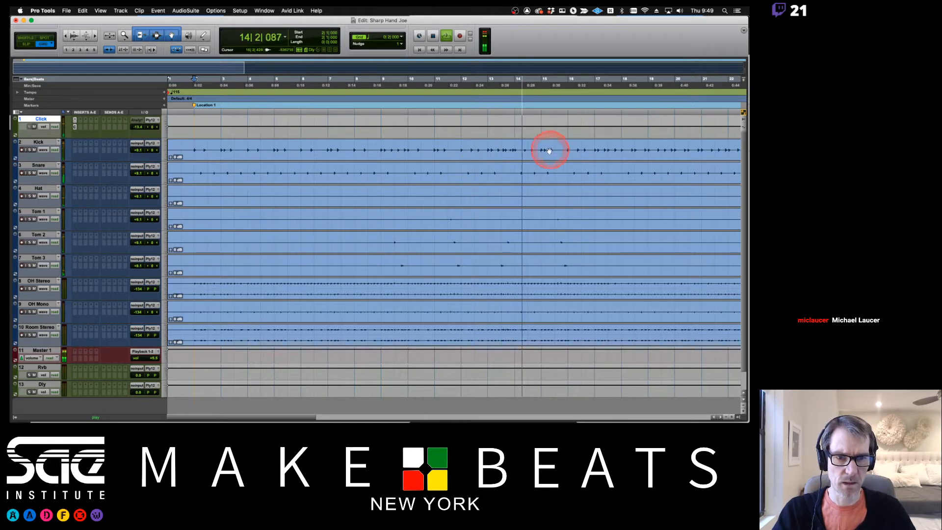
- Play the Kick from bar 12 to check timing, select 13|3–14|1, and show the Tracks/Groups lists
key("space")
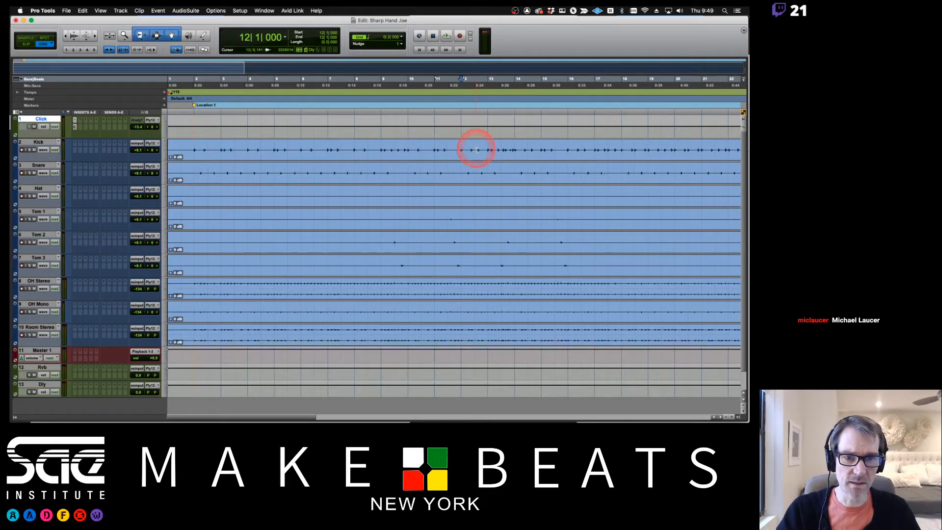
mouse_move(501, 147)
left_mouse_down()
mouse_move(523, 147)
mouse_move(515, 148)
left_mouse_up()
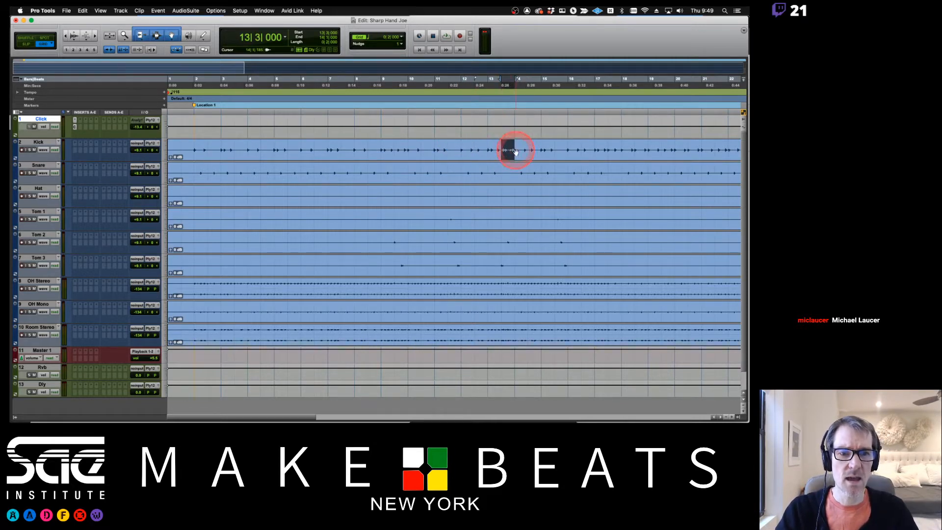
left_click(461, 149)
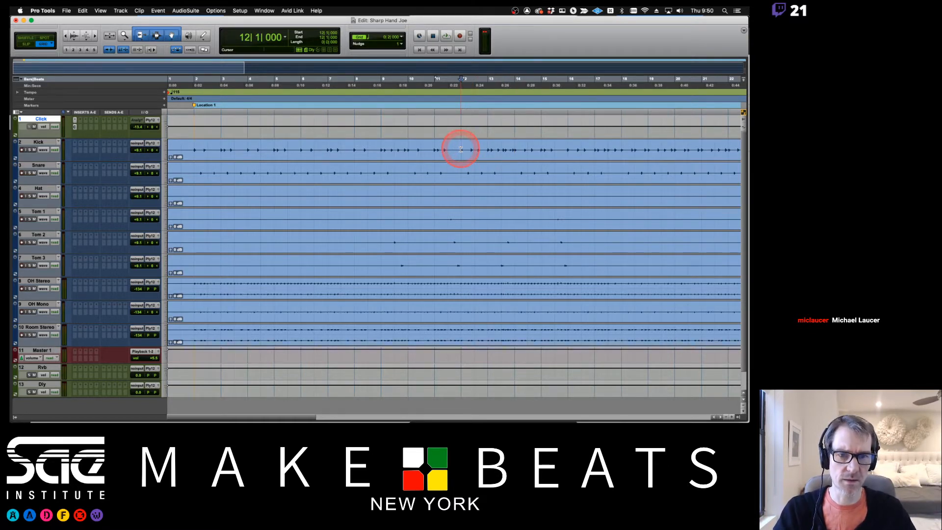
key("space")
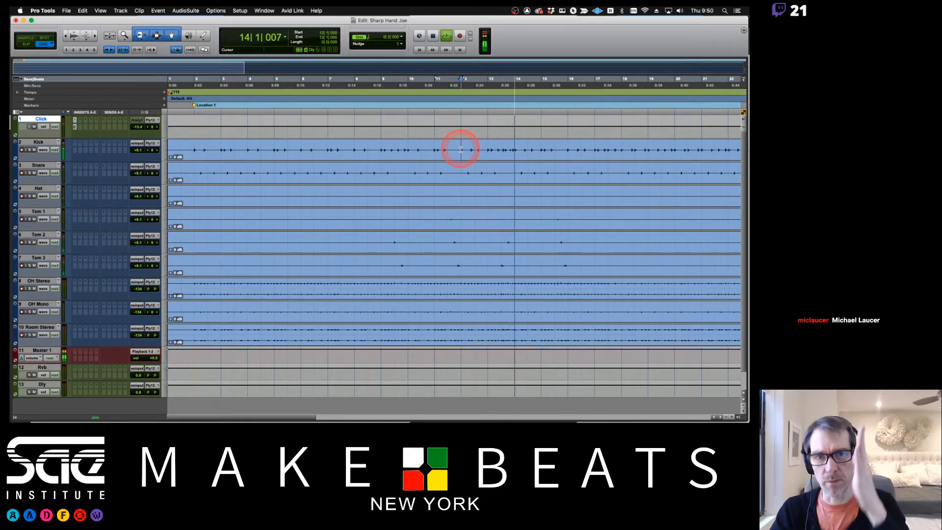
key("space")
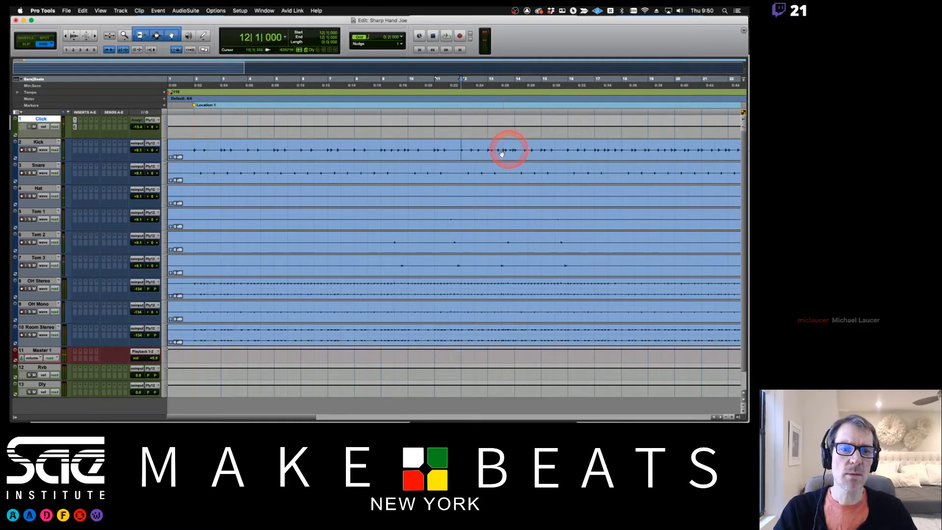
left_click_drag(500, 145, 514, 144)
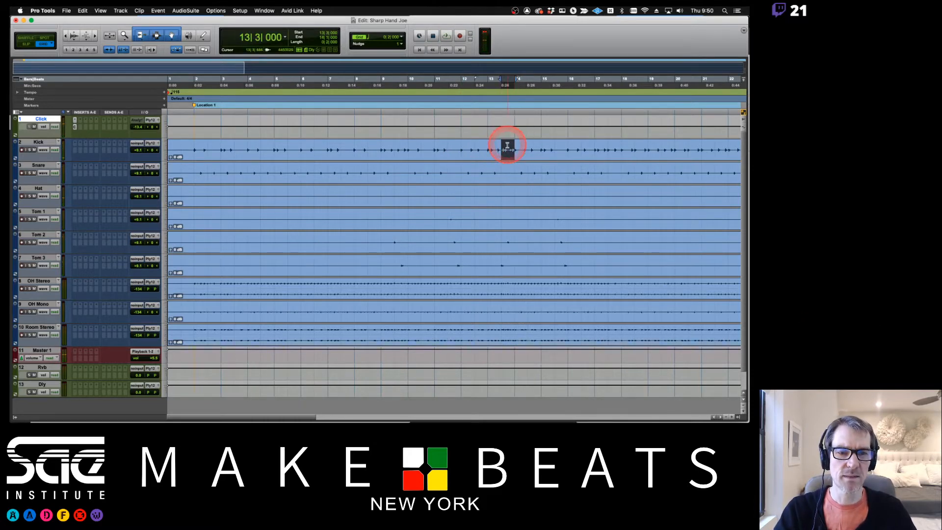
left_click(14, 417)
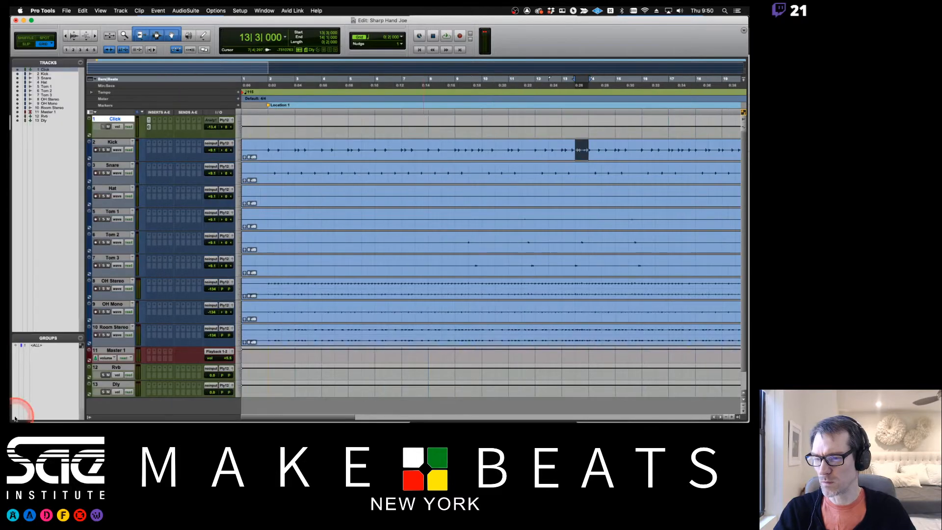
- Select Kick through Room Stereo and make them a Mix/Edit group named Drums with Cmd-G
left_click(577, 143)
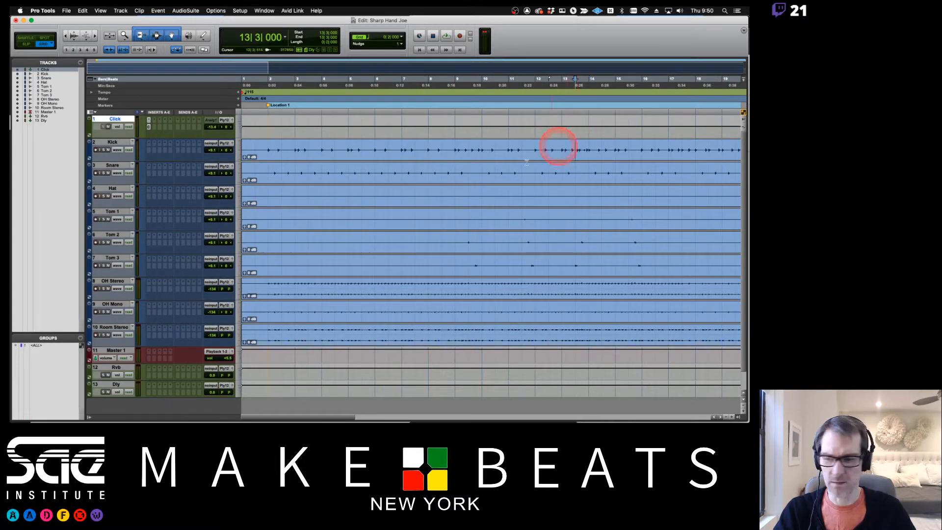
left_click(120, 141)
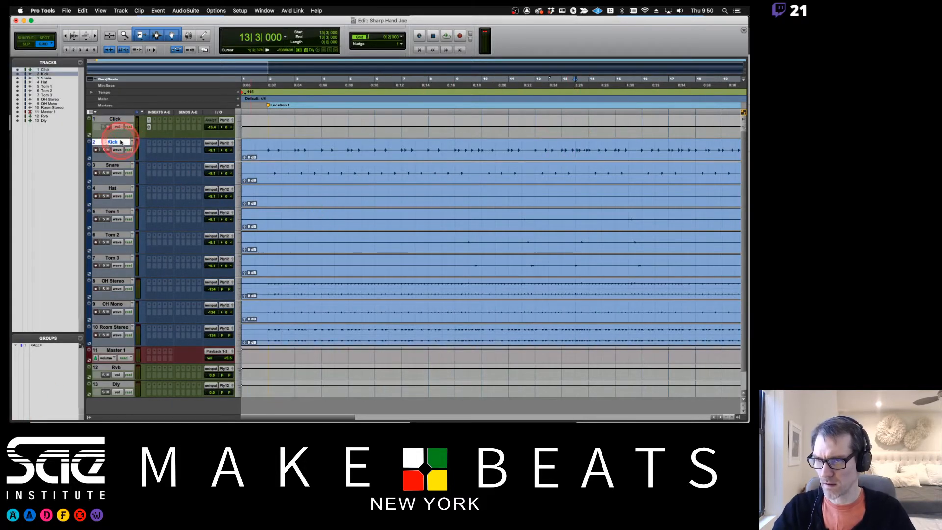
left_click(114, 327, "shift")
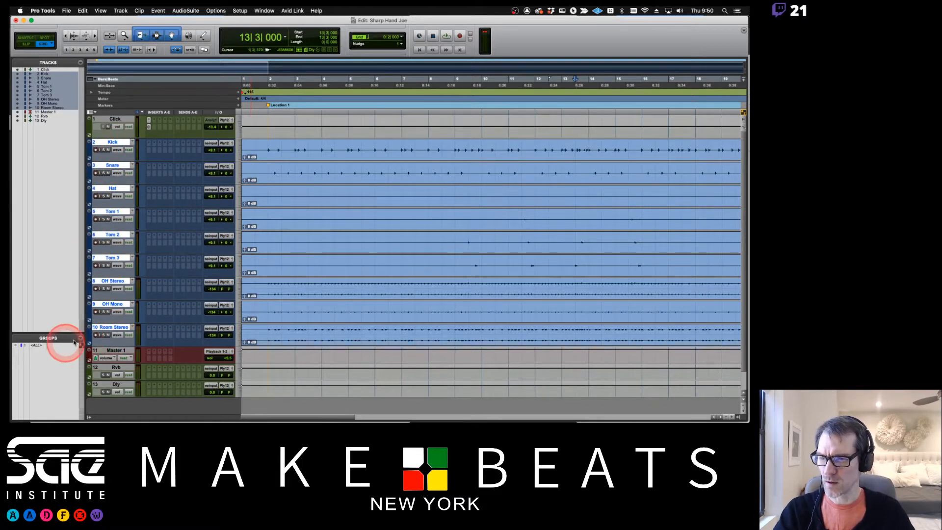
left_click(113, 144)
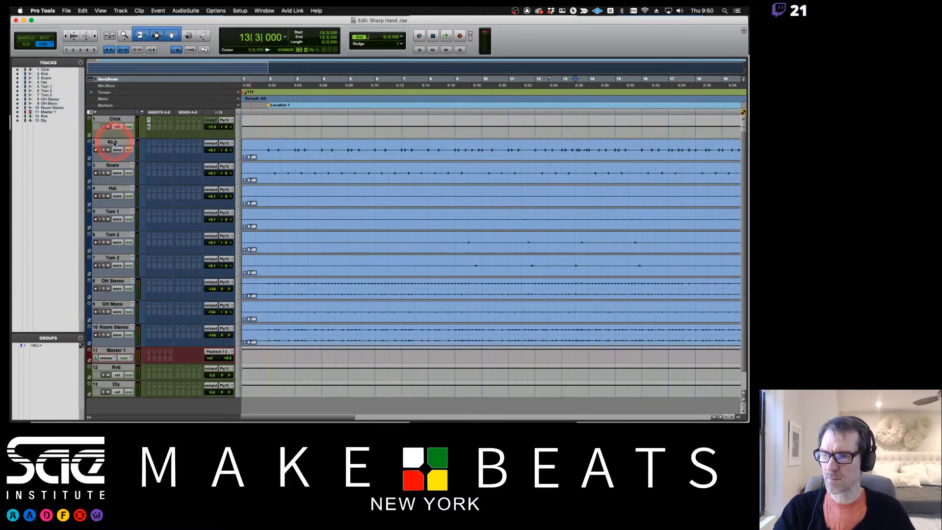
left_click(113, 328, "shift")
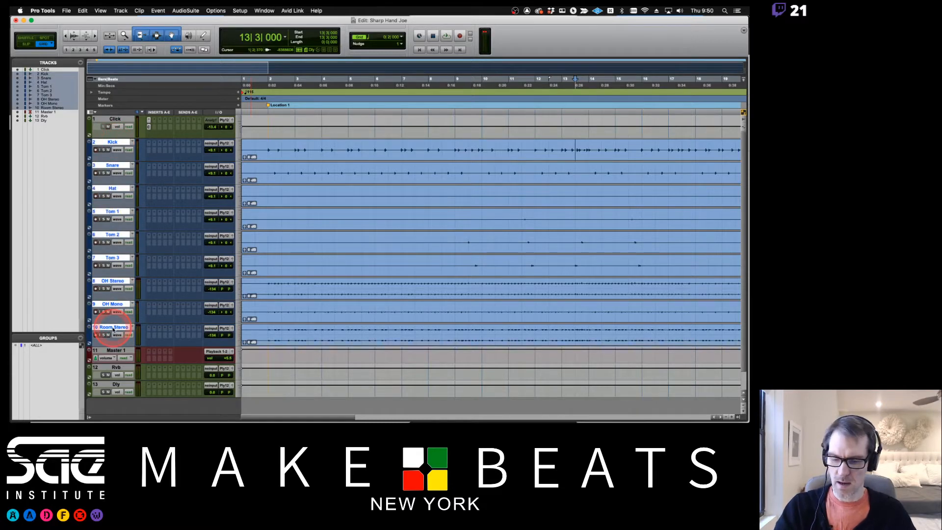
key("super+g")
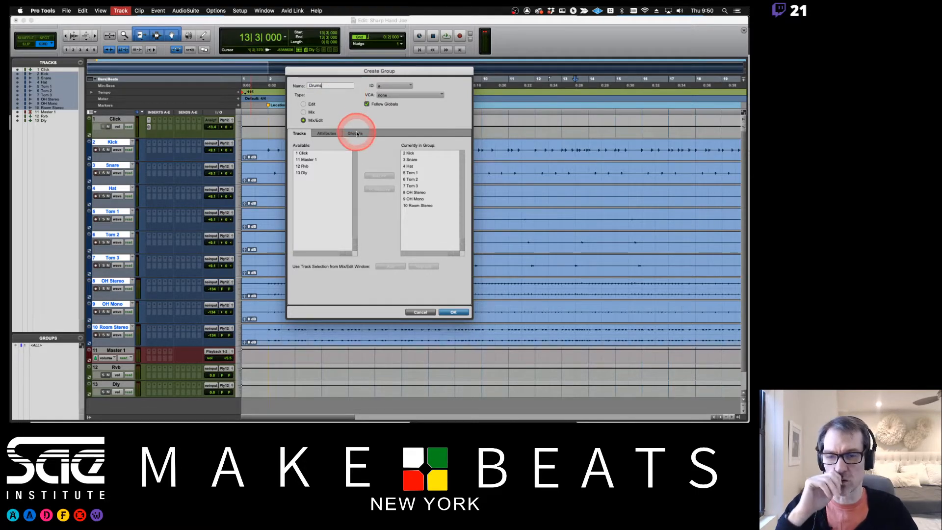
left_click(326, 133)
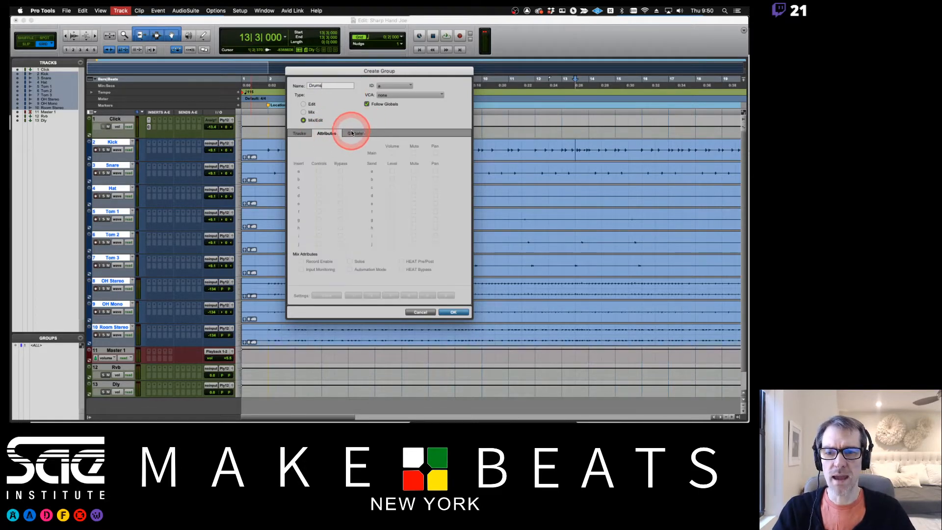
left_click(354, 133)
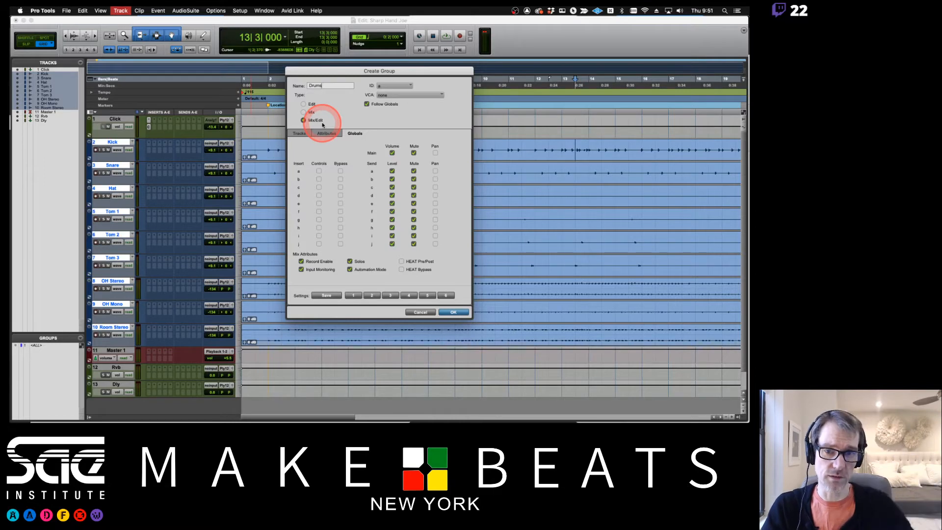
left_click(451, 312)
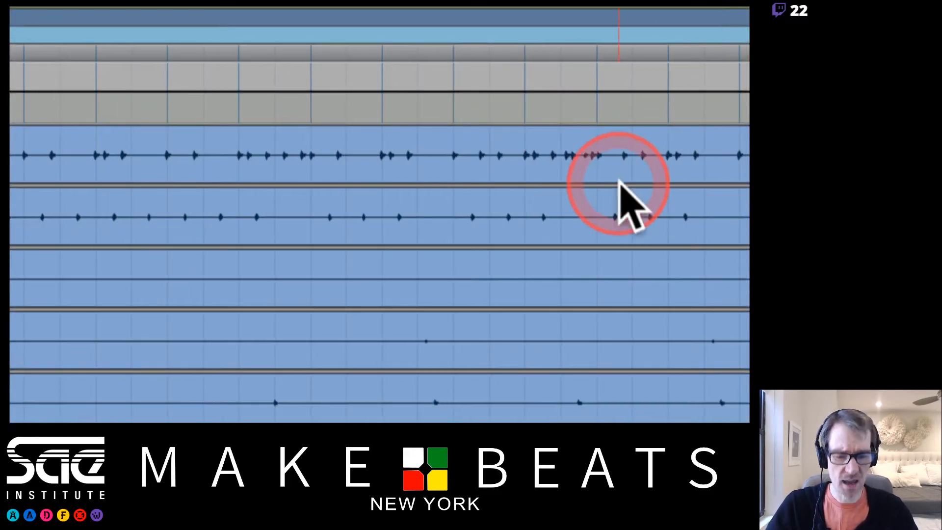
key("t")
key("t")
key("t")
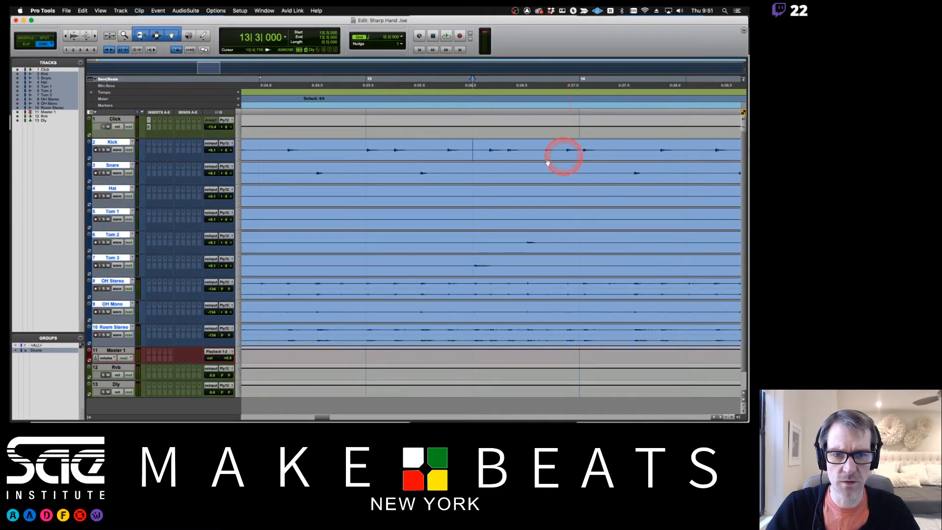
- Drag on Kick from 13|3 to bar 14 so the range spans every grouped drum track
left_click_drag(473, 148, 577, 147)
left_click(485, 149)
left_click_drag(486, 148, 558, 151)
left_click(479, 149)
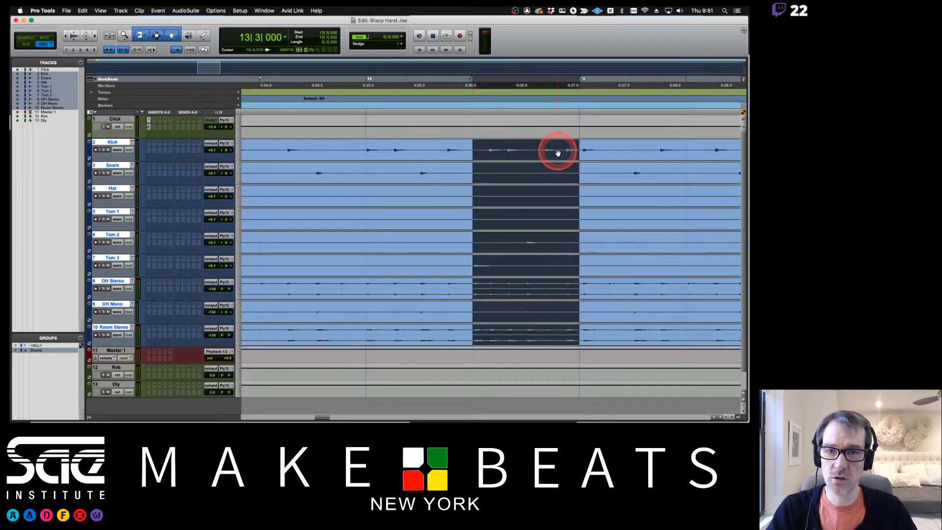
left_click(473, 144)
left_click_drag(473, 143, 579, 149)
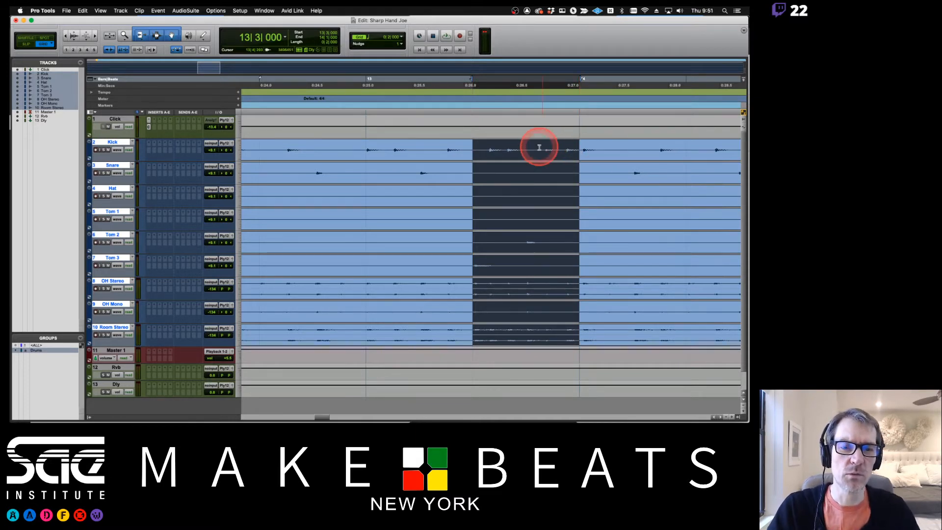
left_click_drag(473, 148, 570, 154)
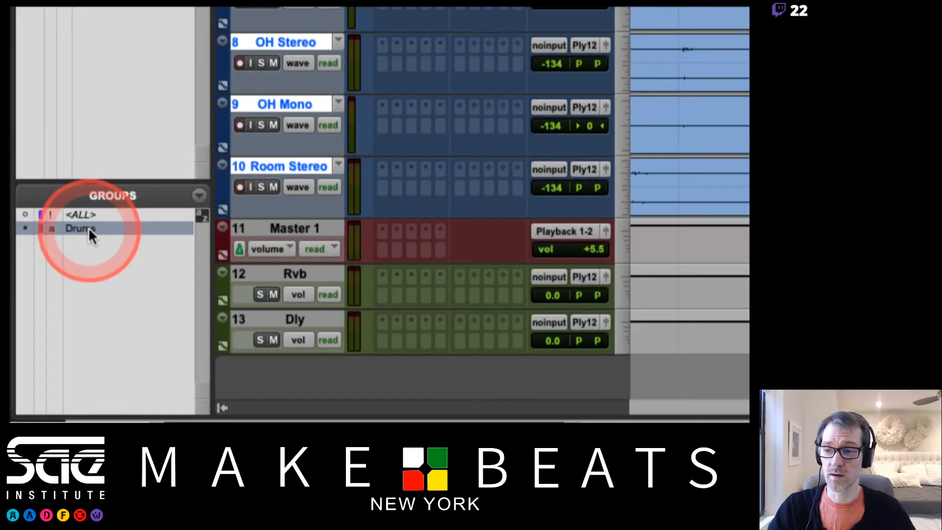
- Toggle the Drums group off and back on while reselecting 13|3 to bar 14 on Kick
left_click(89, 228)
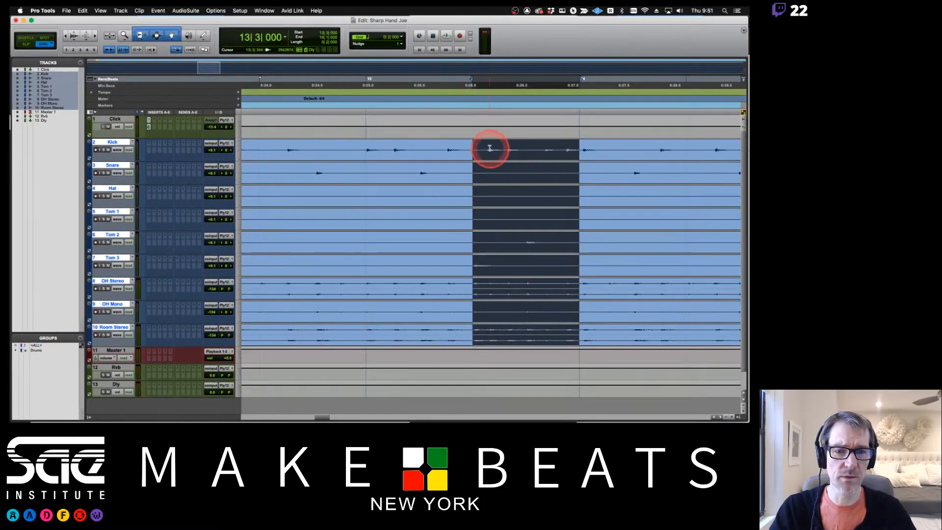
mouse_move(490, 148)
left_mouse_down()
mouse_move(471, 141)
mouse_move(591, 141)
mouse_move(528, 156)
mouse_move(586, 230)
mouse_move(568, 143)
mouse_move(473, 147)
mouse_move(597, 151)
mouse_move(477, 146)
mouse_move(576, 142)
mouse_move(499, 141)
left_mouse_up()
left_click(38, 351)
left_click(62, 342)
left_click(35, 352)
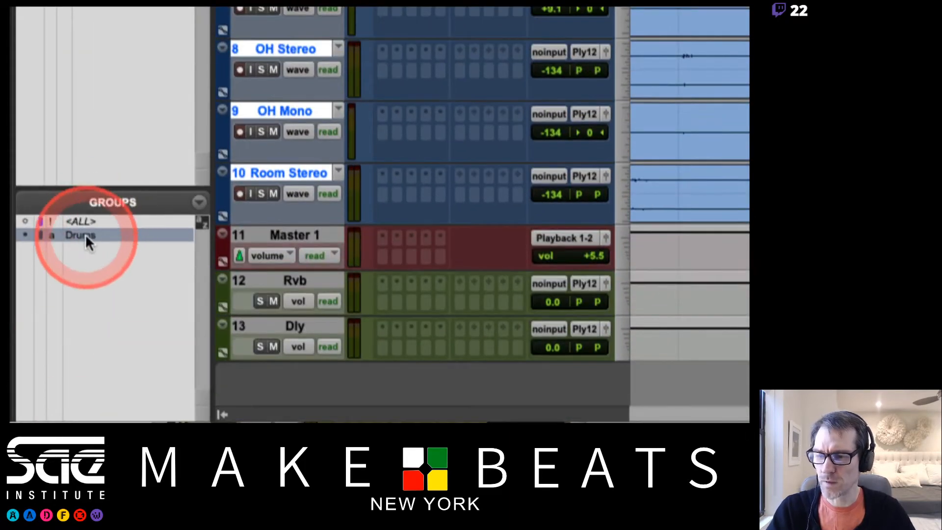
- Delete the Drums group from the Groups list and confirm the deletion
left_click(199, 202)
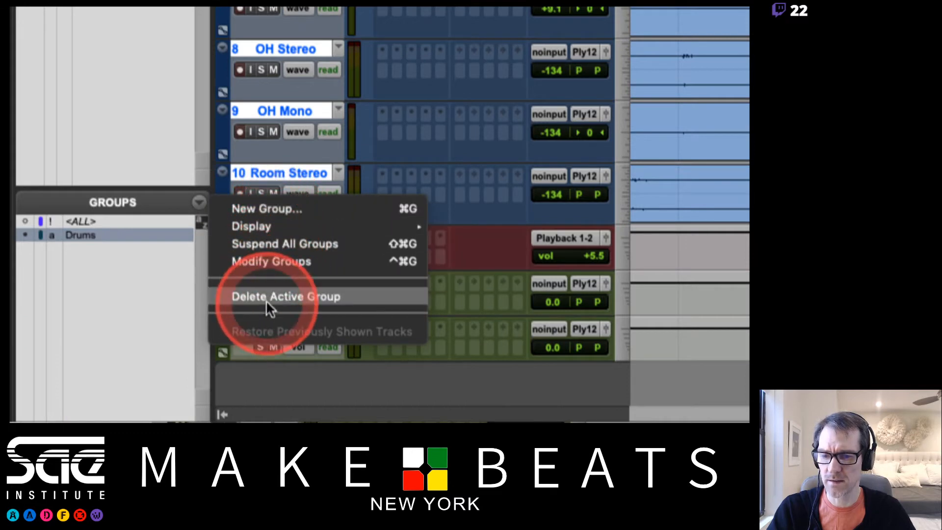
left_click(152, 296)
right_click(81, 238)
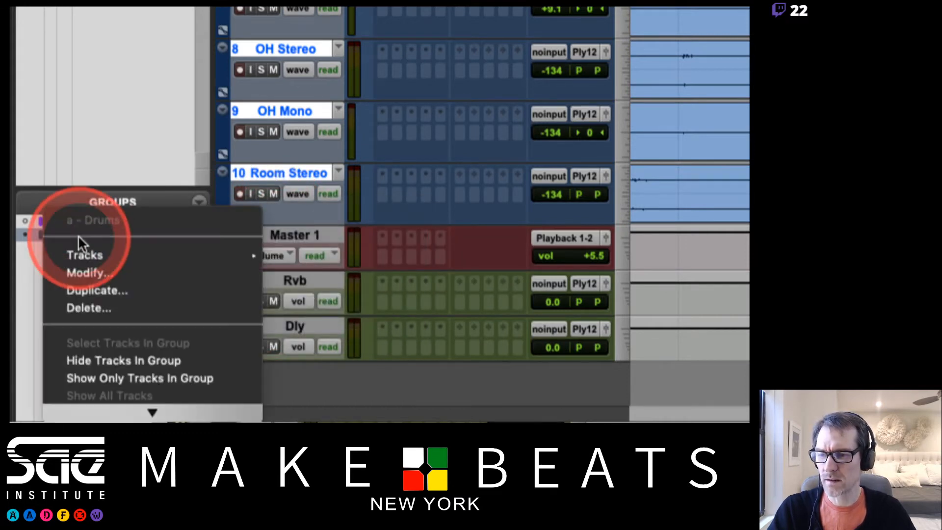
left_click(88, 308)
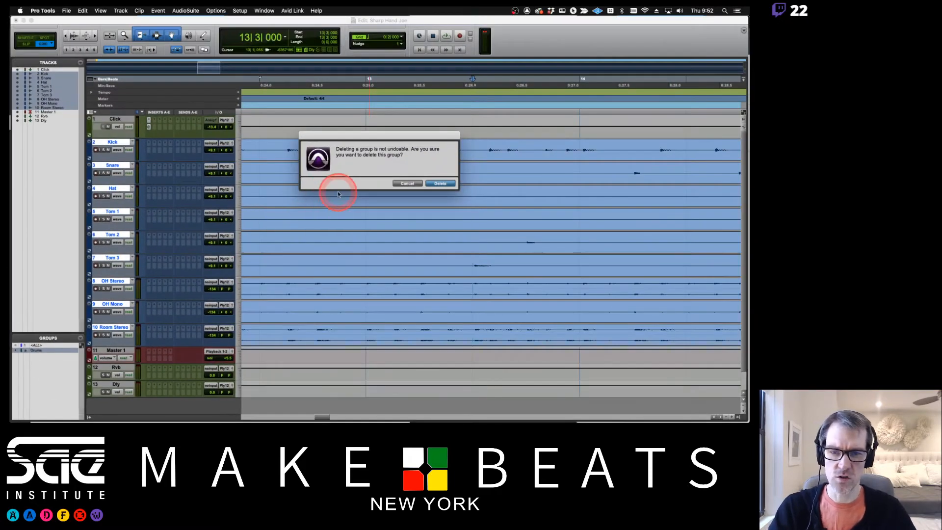
left_click(440, 183)
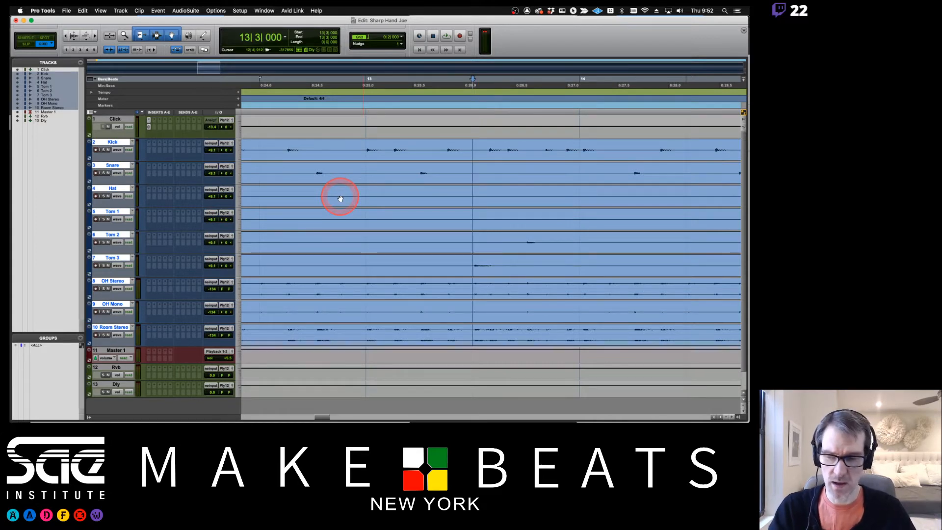
- Select Kick through Room Stereo and create a Mix/Edit group Drums with ID d
left_click(119, 143)
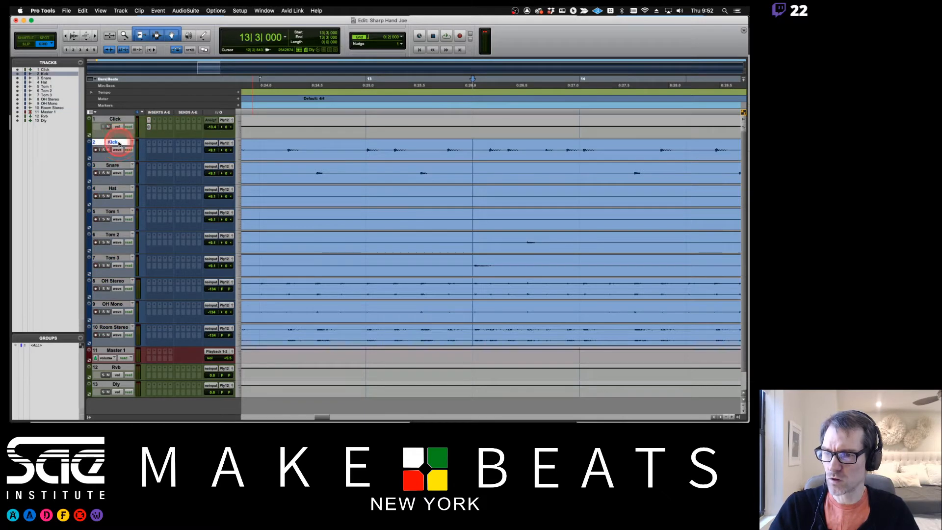
left_click(111, 328, "shift")
key("super+g")
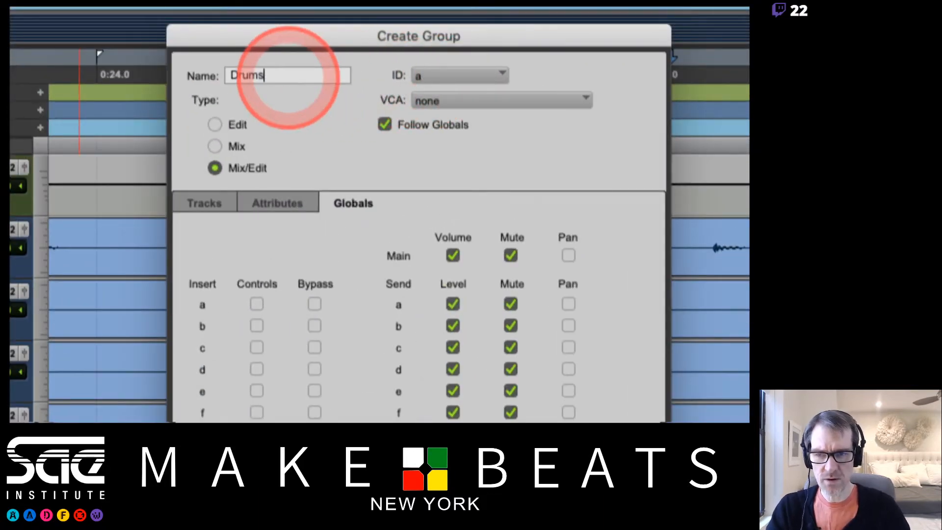
left_click(455, 71)
mouse_move(454, 80)
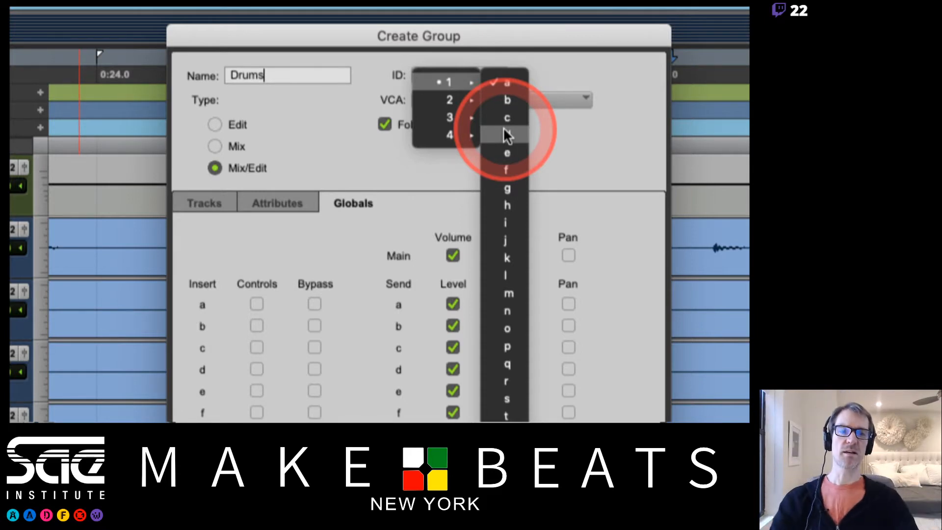
left_click(504, 130)
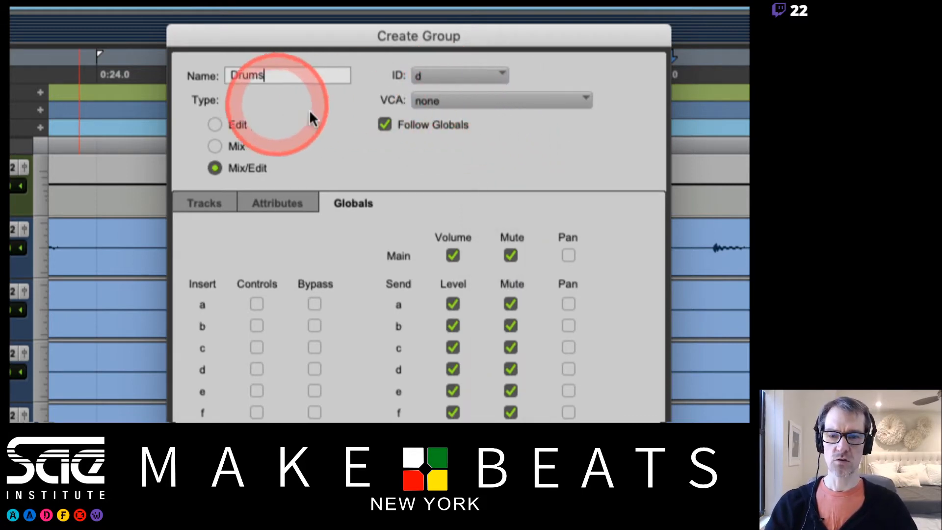
left_click(210, 201)
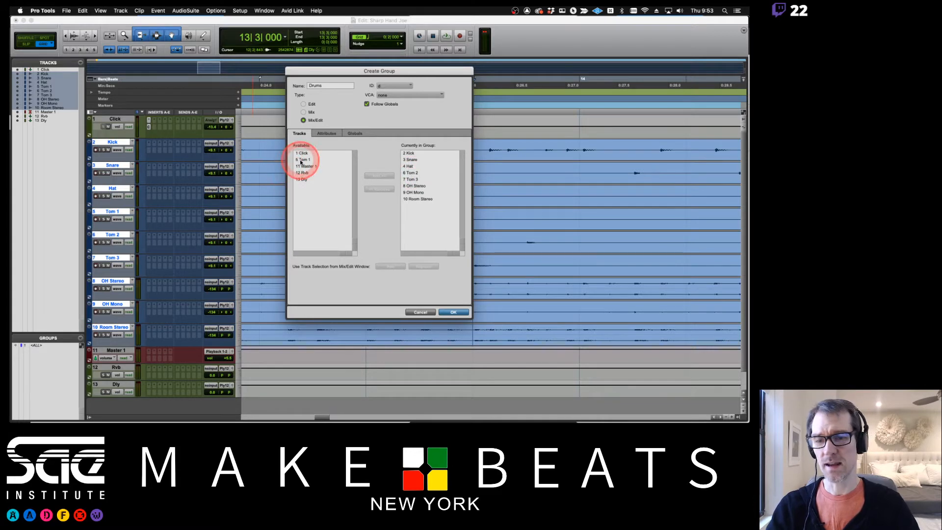
left_click(454, 313)
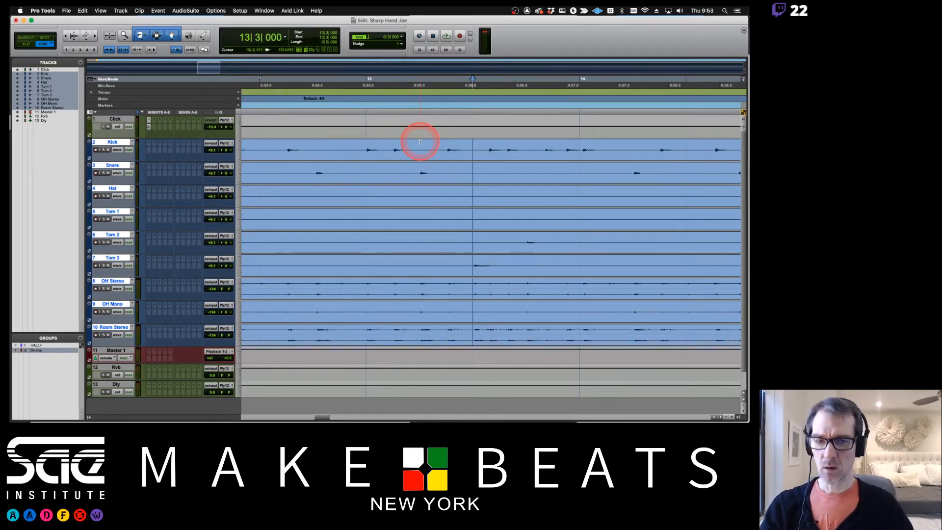
mouse_move(472, 144)
left_mouse_down()
mouse_move(580, 143)
mouse_move(484, 158)
mouse_move(512, 158)
mouse_move(467, 151)
left_mouse_up()
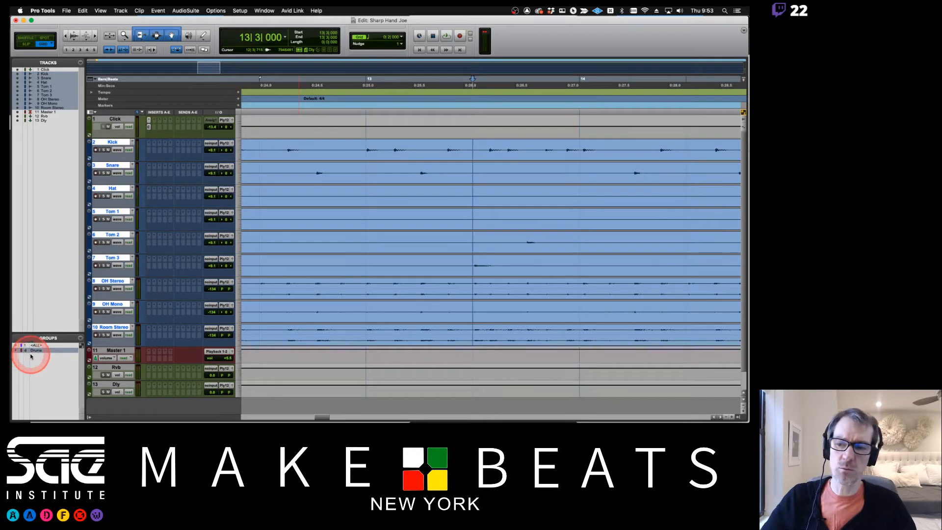
- In the Mix window, add a stereo Aux Input named Dr Grp with its input set to Bus 1-2
key("super+equal")
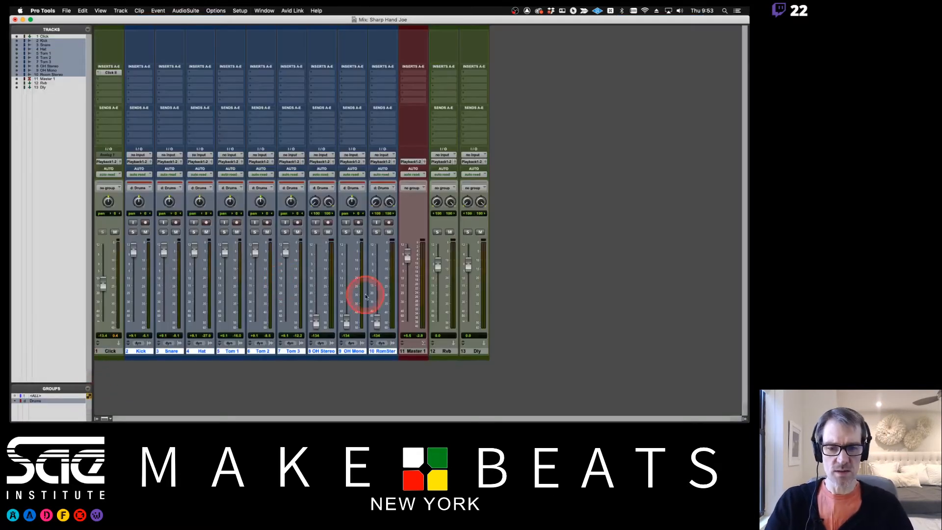
key("super+shift+n")
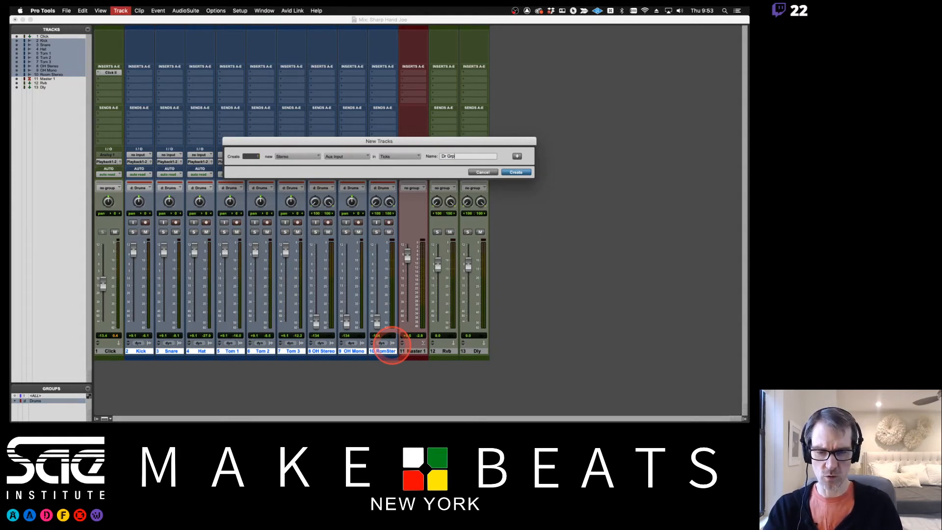
key("Return")
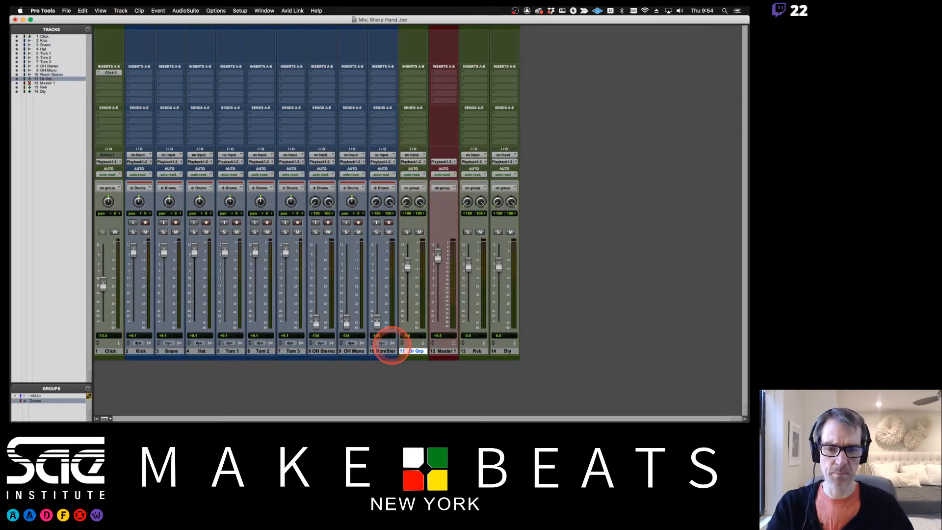
left_click(412, 155)
mouse_move(423, 162)
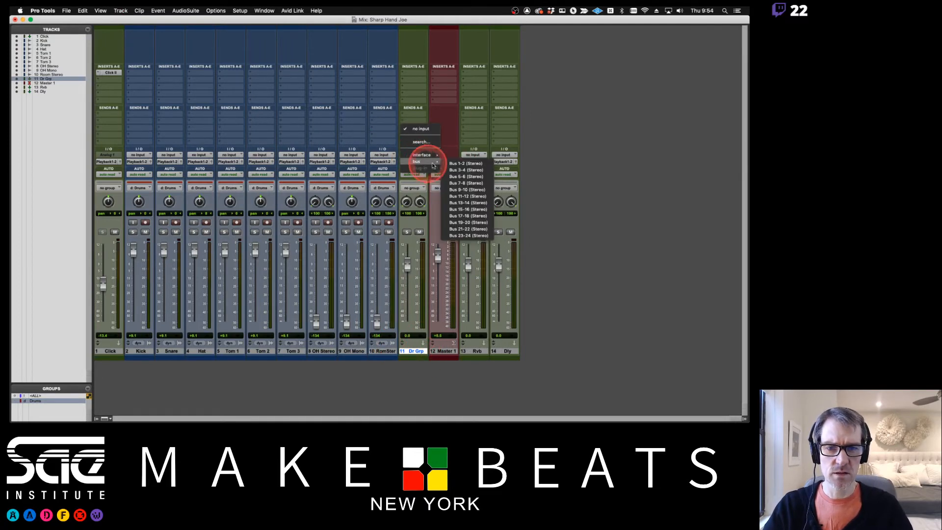
left_click(469, 164)
- Select the drum tracks Kick through Room Stereo in the mixer for output routing
left_click(147, 351)
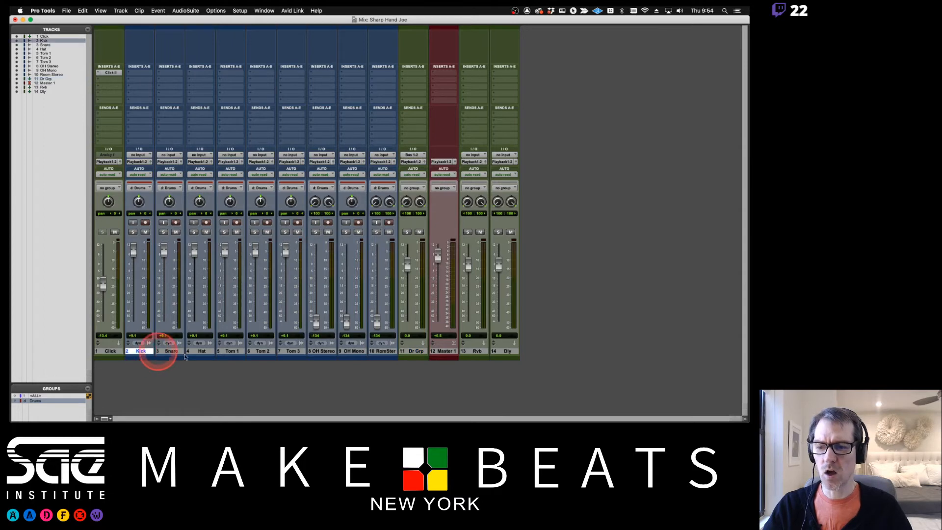
left_click(354, 351, "shift")
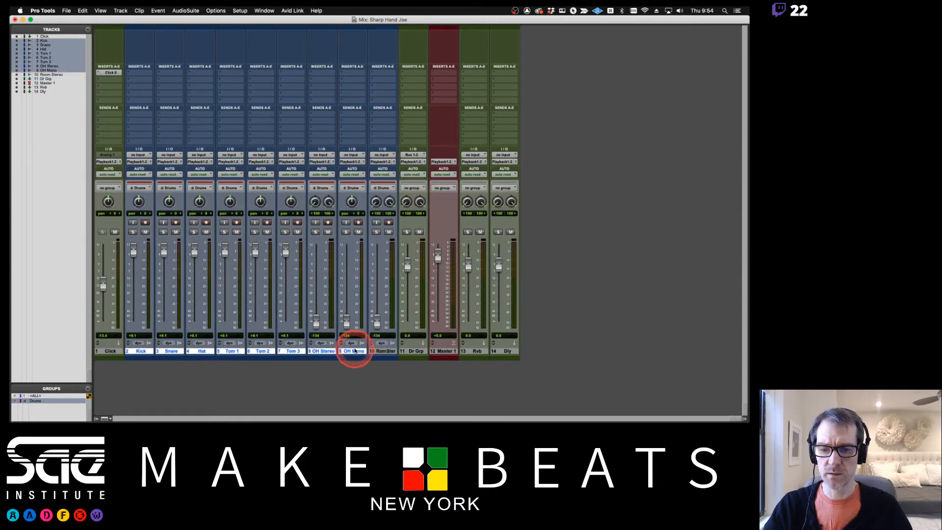
left_click(381, 351, "shift")
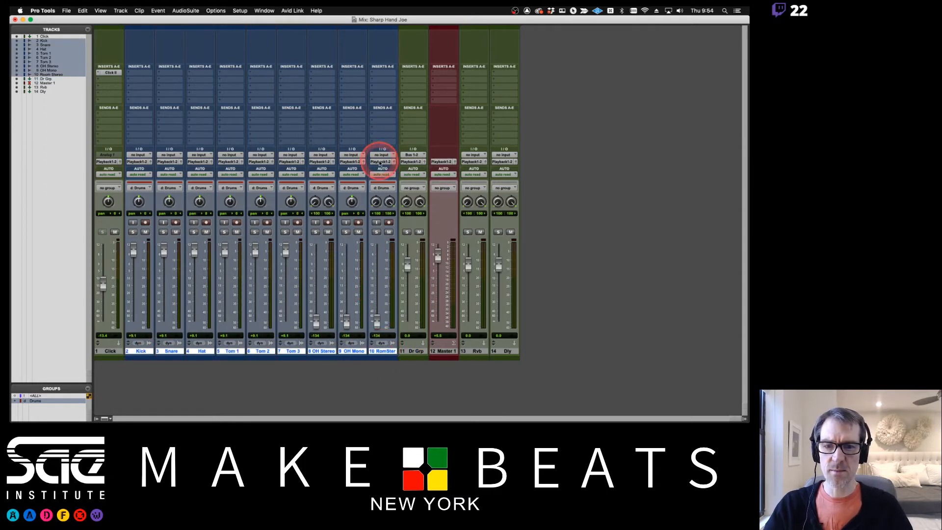
left_click(381, 162)
- Set the selected drum tracks' outputs to Bus 1-2 so they feed Dr Grp
mouse_move(385, 170)
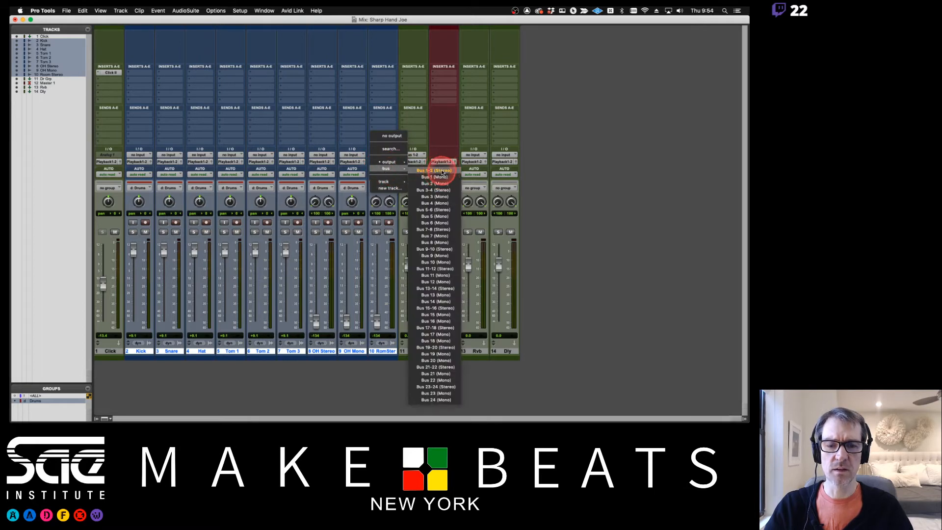
left_click(443, 171)
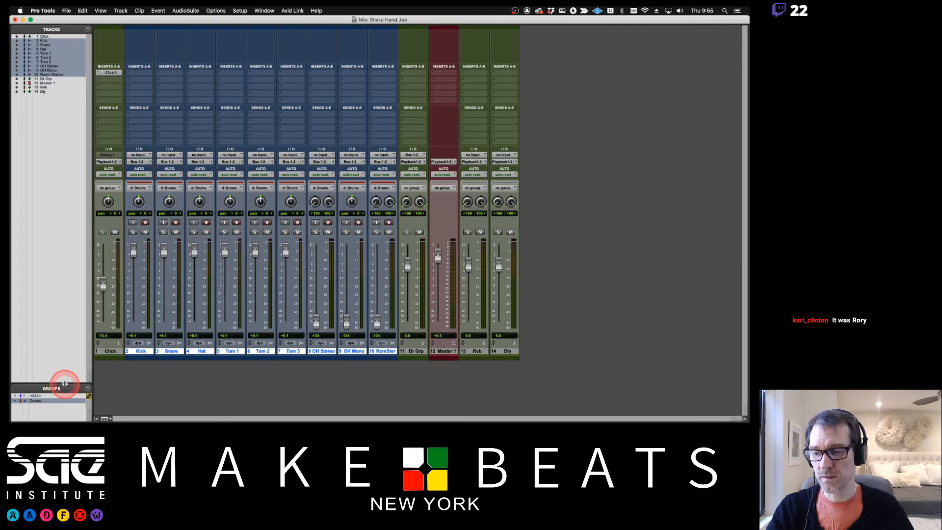
- Enlarge the Groups list, pull the grouped drum faders down, and set Dr Grp to -15 dB
left_click_drag(66, 384, 63, 357)
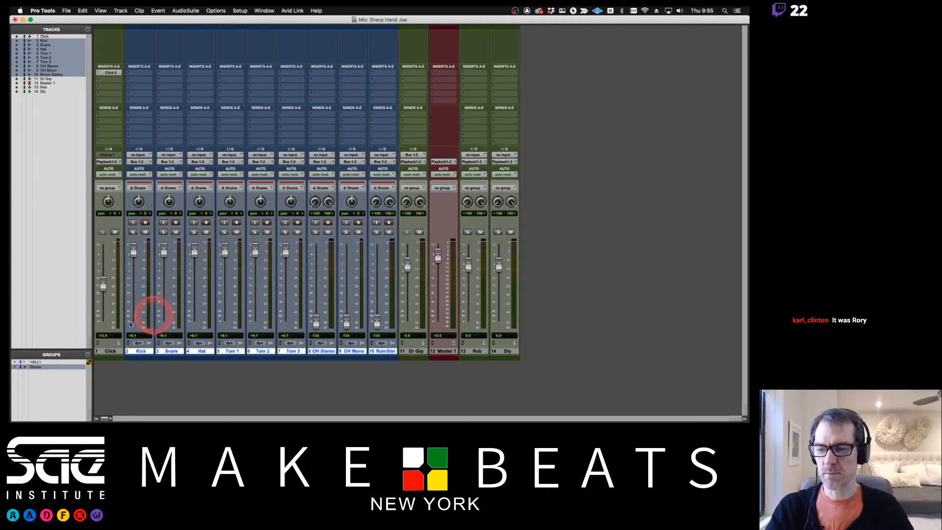
mouse_move(225, 251)
left_mouse_down()
mouse_move(226, 268)
mouse_move(224, 256)
left_mouse_up()
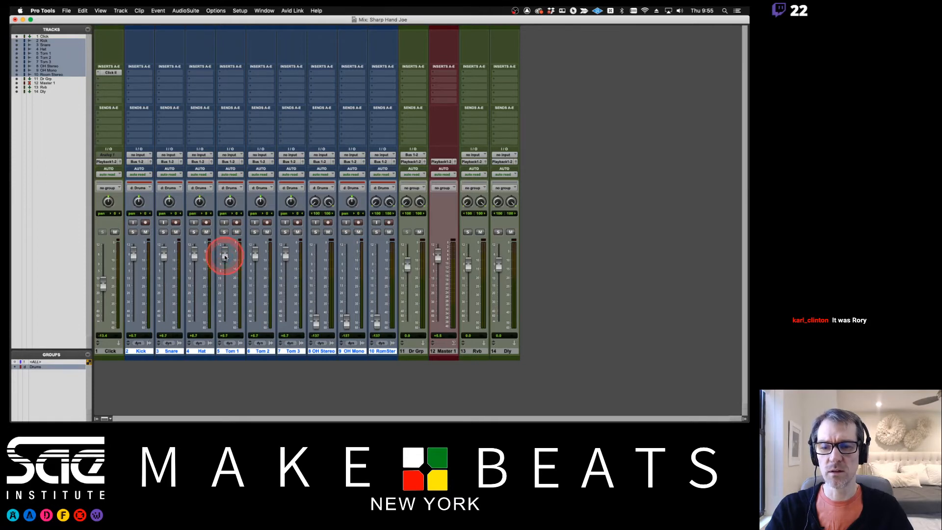
mouse_move(407, 264)
left_mouse_down()
mouse_move(409, 287)
mouse_move(409, 259)
left_mouse_up()
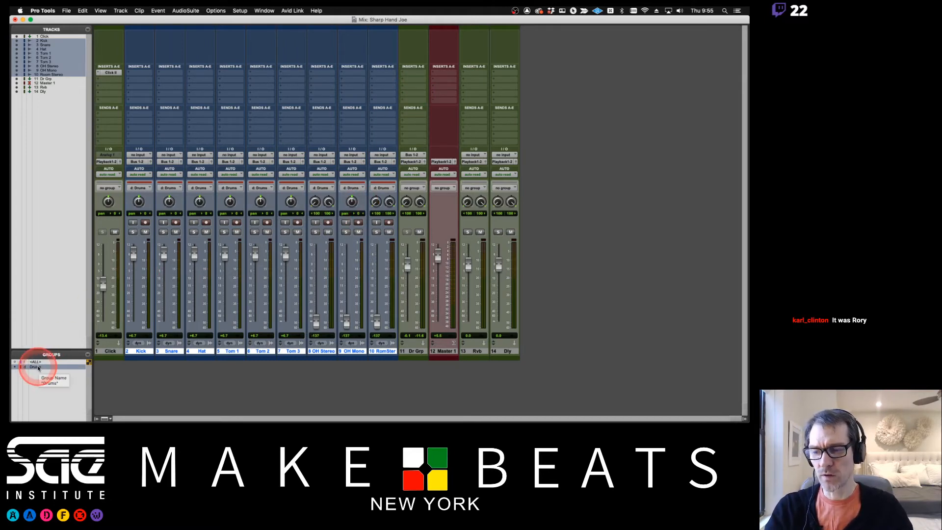
mouse_move(133, 254)
left_mouse_down()
mouse_move(128, 275)
mouse_move(131, 260)
left_mouse_up()
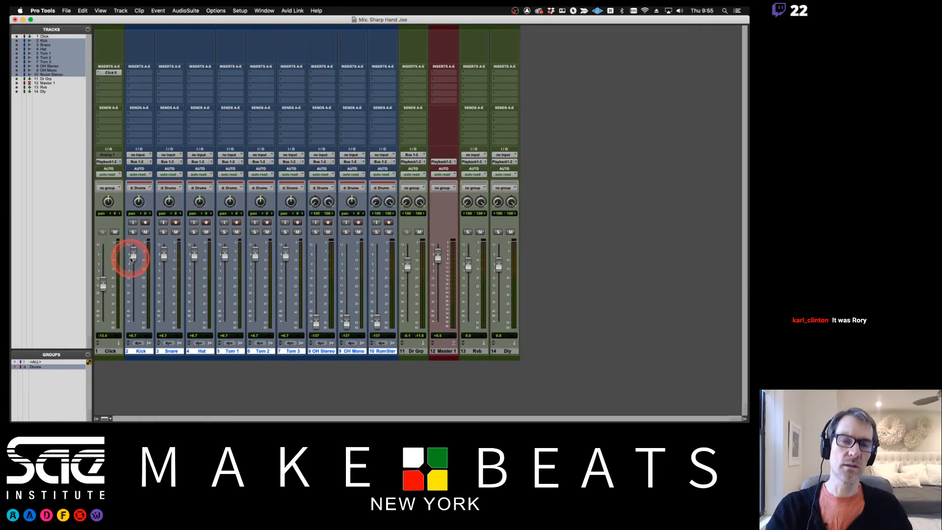
- Delete the Dr Grp aux track from the mix
left_click(415, 351)
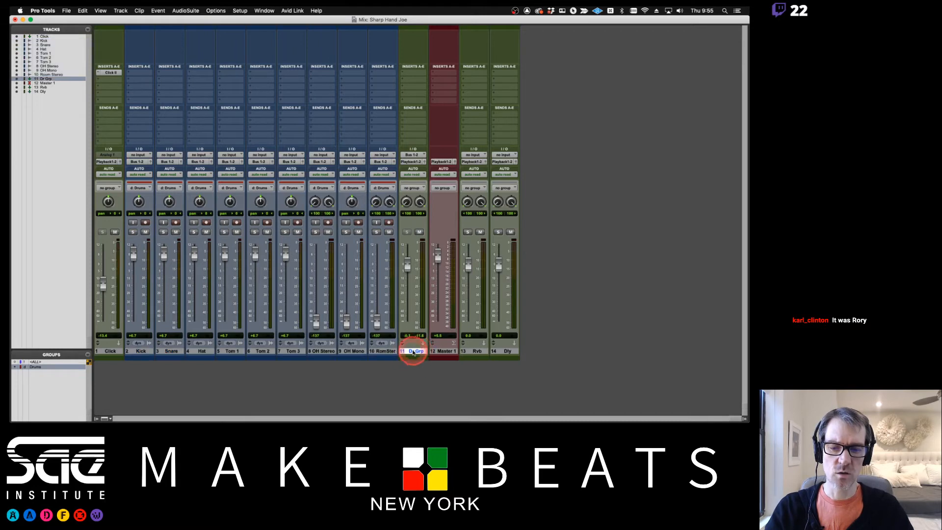
right_click(413, 352)
mouse_move(462, 417)
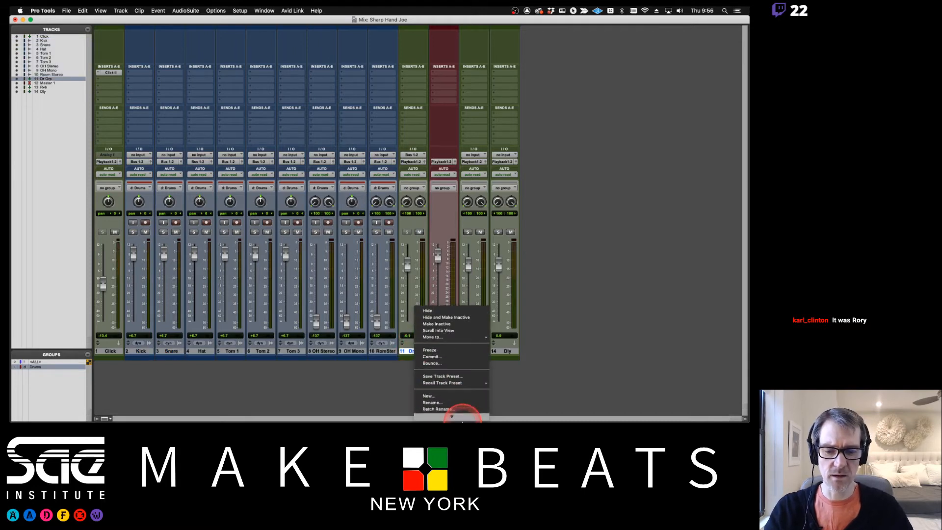
left_click(435, 417)
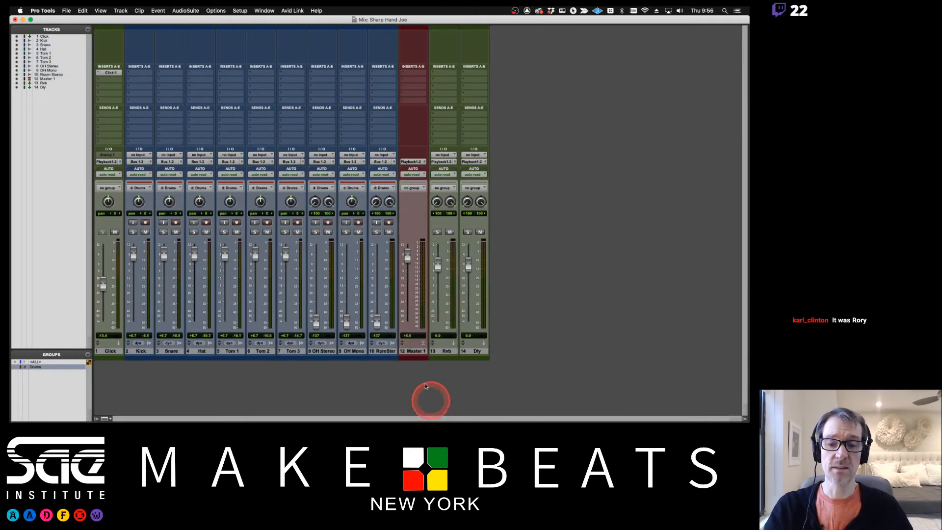
- Return Kick through Room Stereo outputs to Playback 1-2, then set every track's output to no output
left_click(141, 351)
left_click(382, 351, "shift")
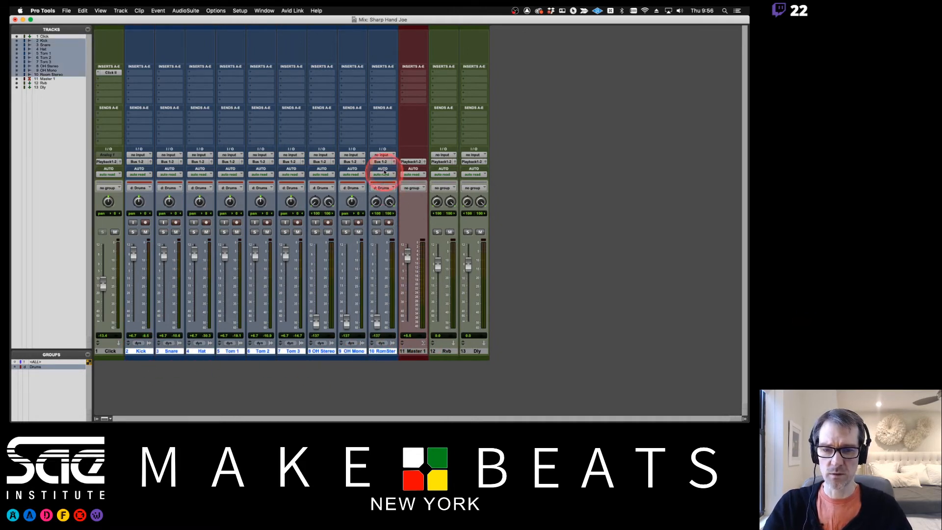
left_click(381, 161)
mouse_move(389, 162)
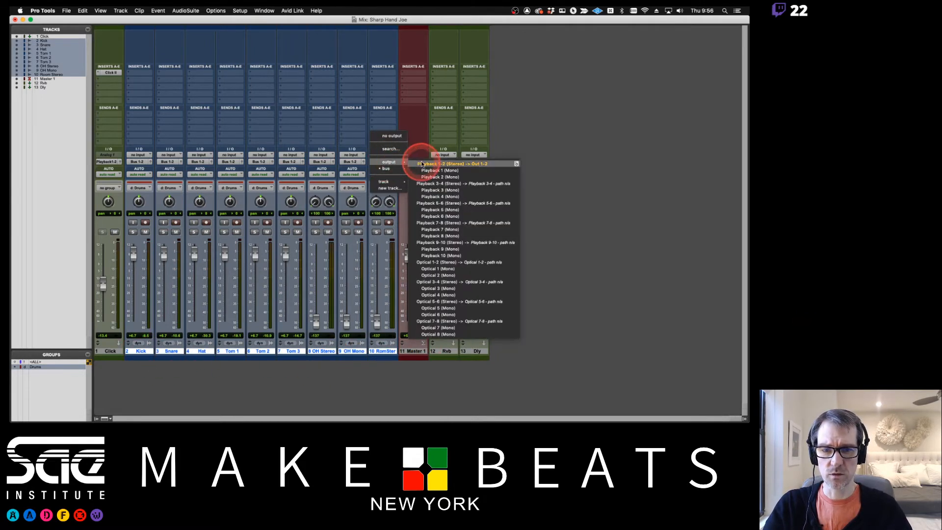
left_click(422, 164)
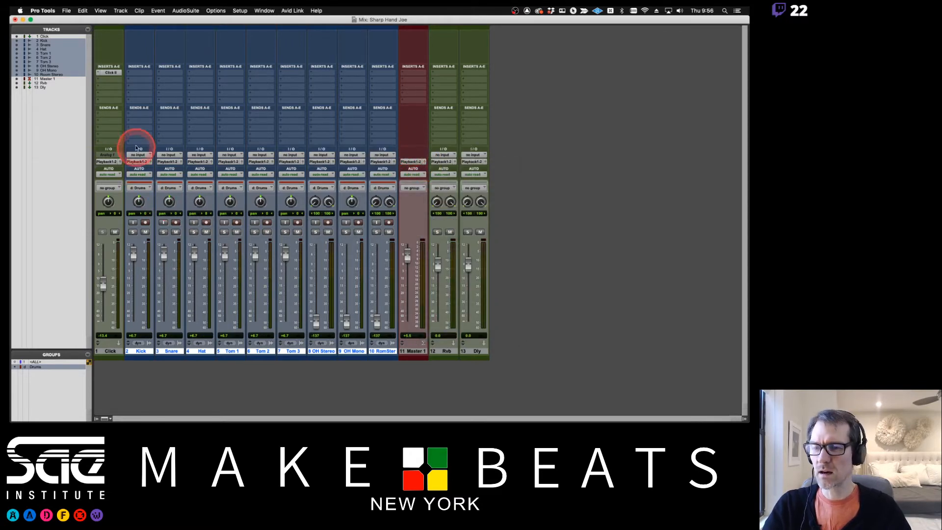
left_click(138, 161)
left_click(145, 136, "alt")
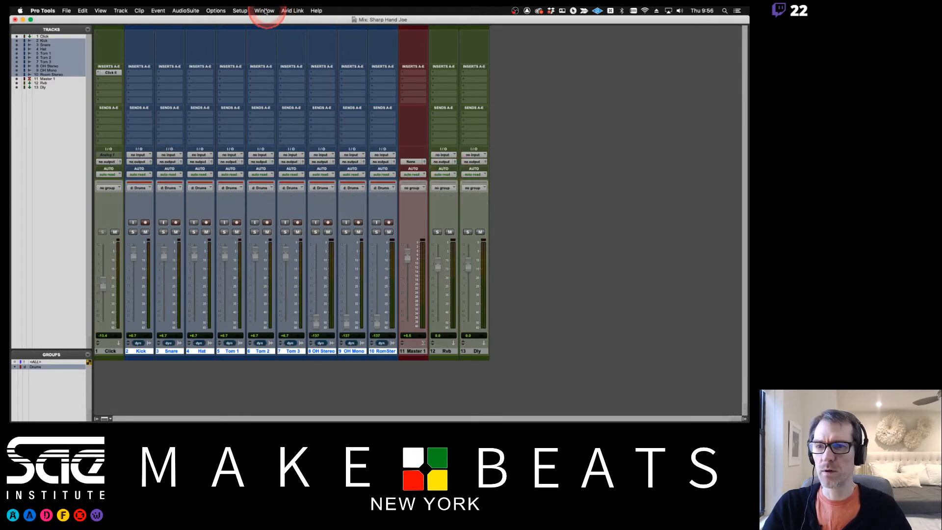
- Restore the default Output and Bus paths in Setup > I/O and confirm
left_click(240, 10)
left_click(248, 54)
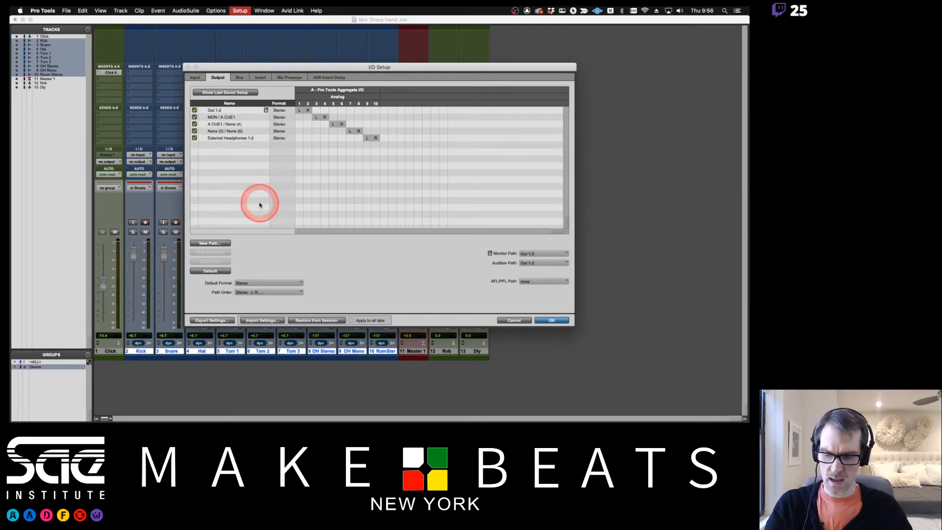
left_click(210, 271)
left_click(239, 77)
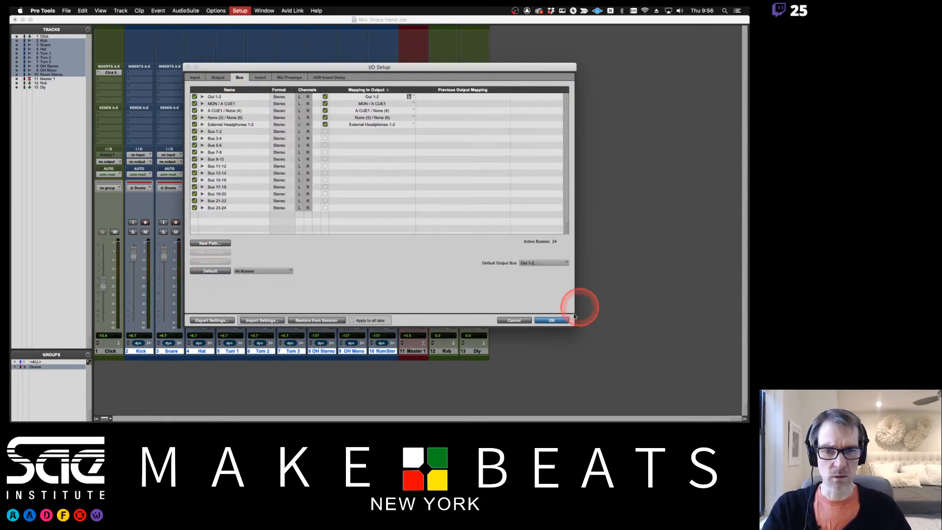
left_click(553, 321)
left_click(289, 172)
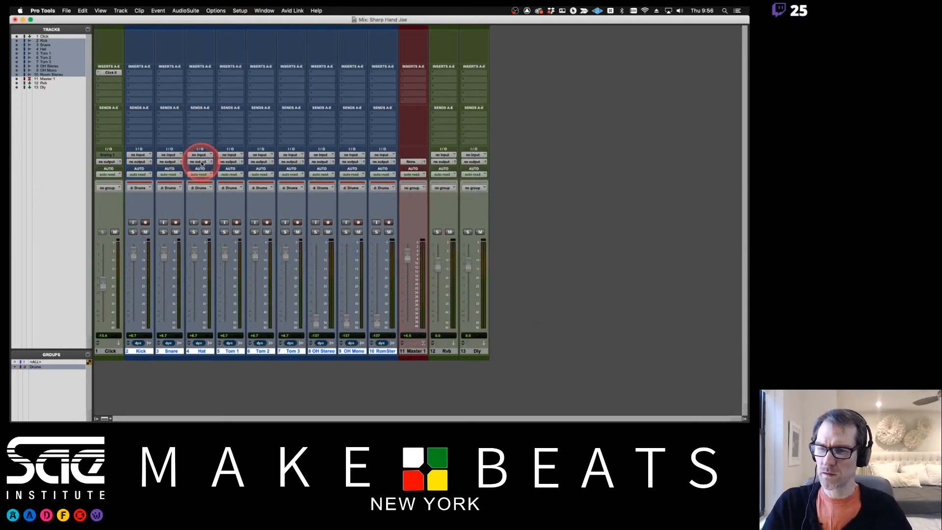
- Set every track's output, including Master 1, to Out 1-2 from the Hat track's output selector
left_click(201, 164)
left_click(236, 159)
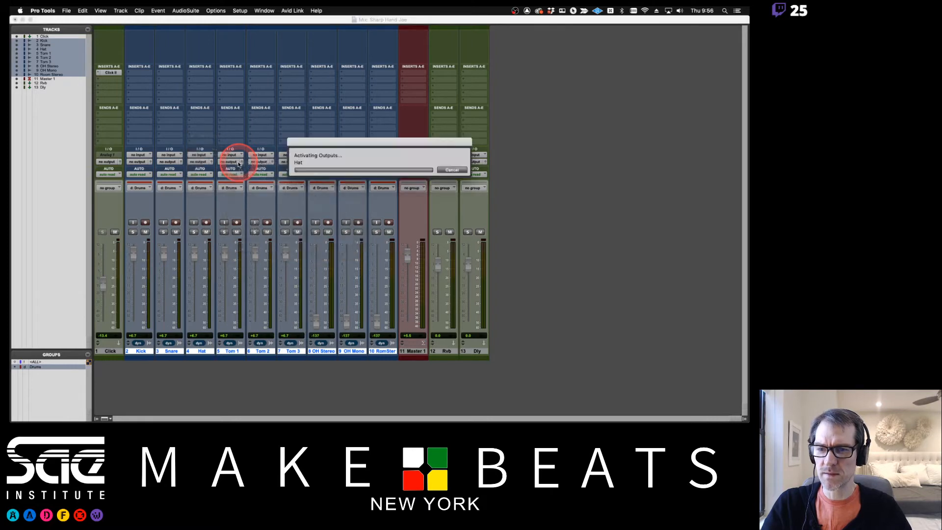
left_click(410, 164)
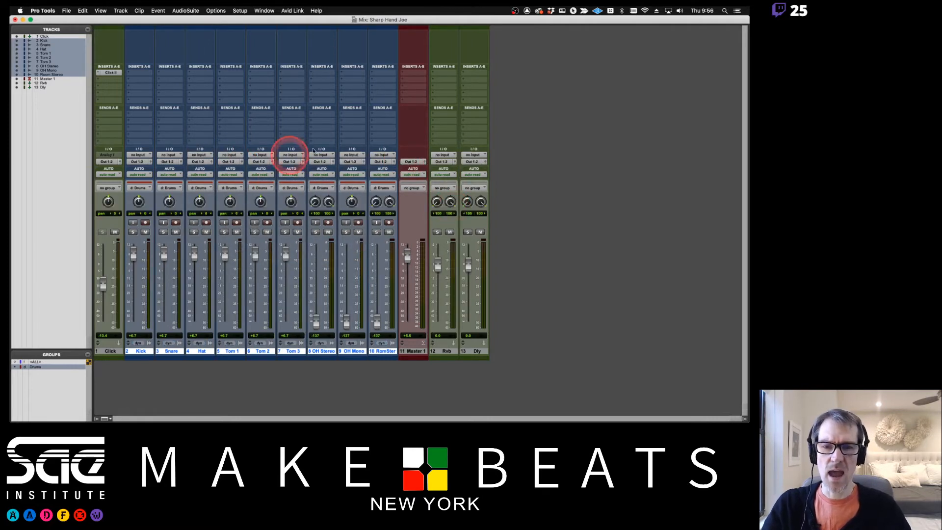
left_click(358, 162)
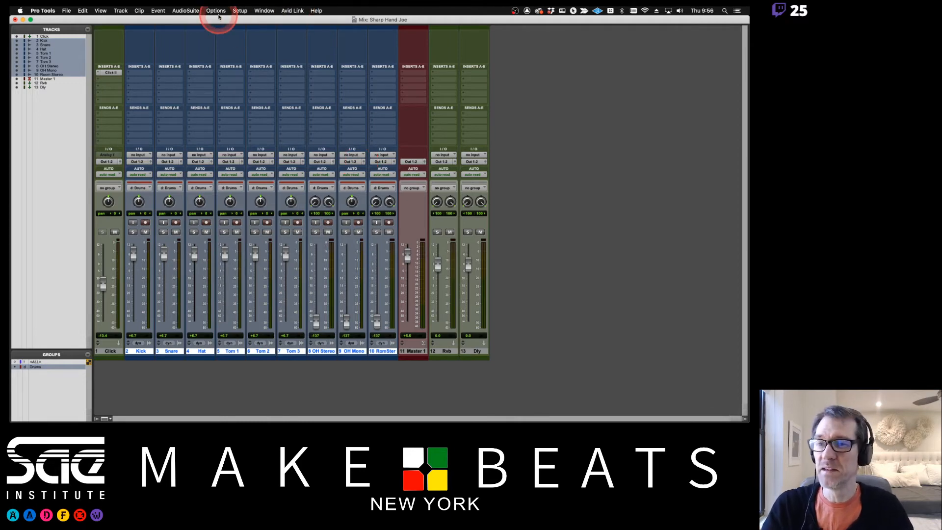
- Uncheck Instrument in the mixer strip view options, then return to the Edit window with Cmd+=
left_click(117, 10)
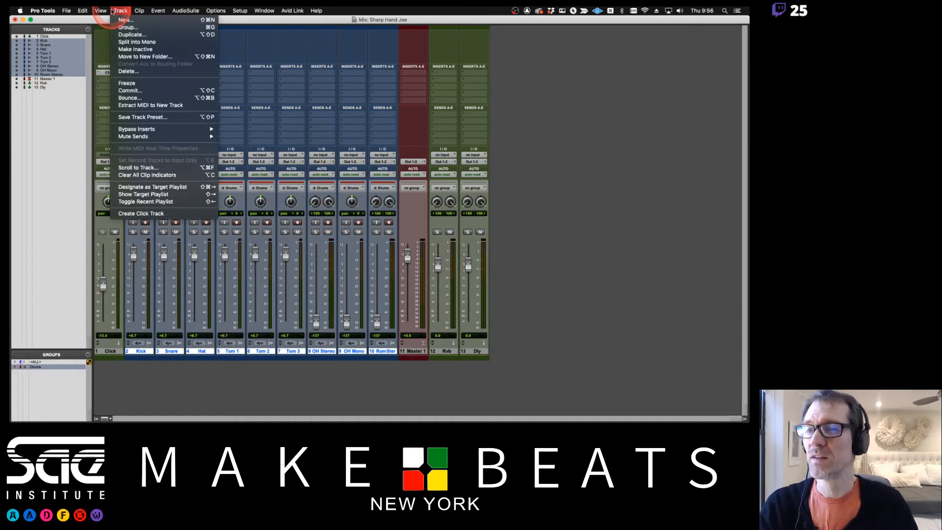
mouse_move(100, 10)
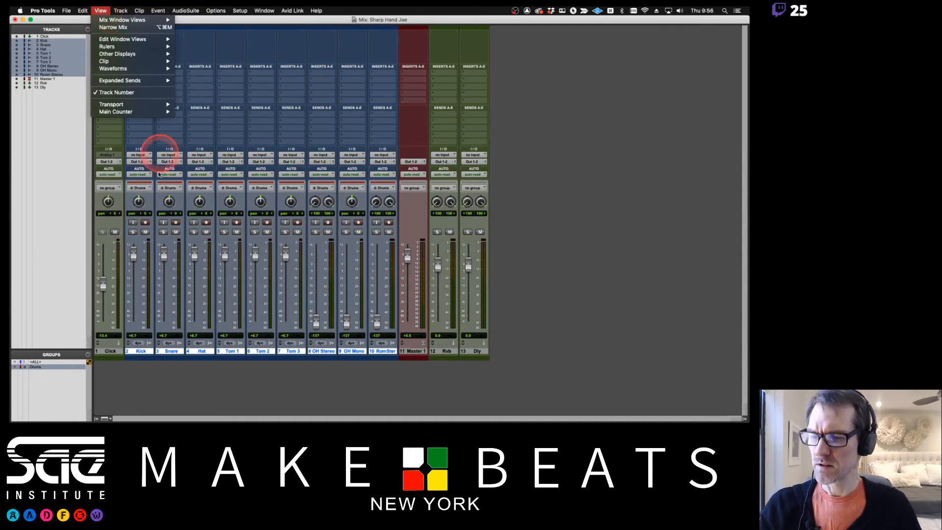
left_click(174, 286)
left_click(131, 416)
left_click(104, 419)
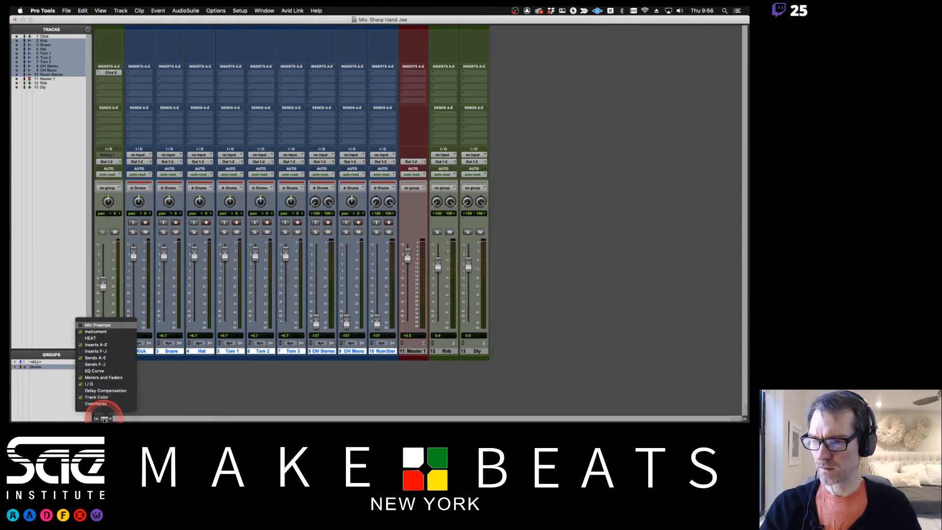
left_click(98, 331)
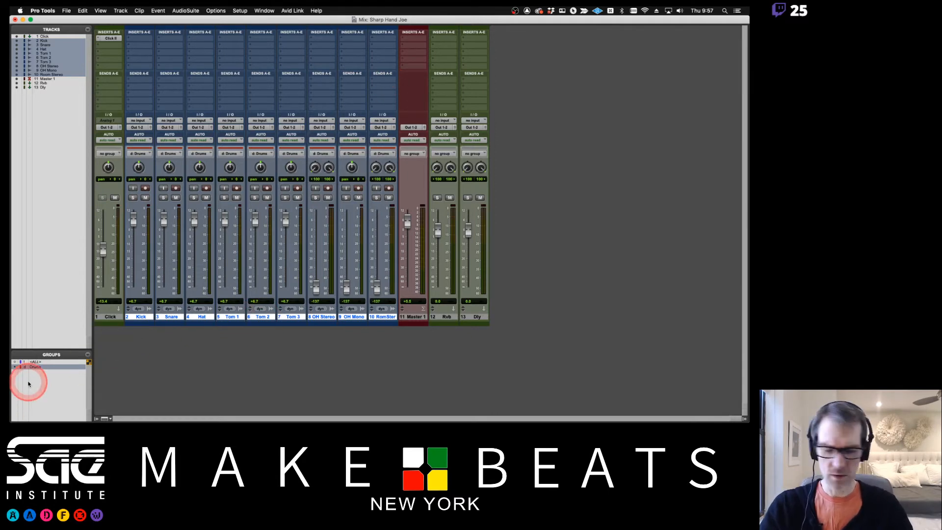
key("super+equal")
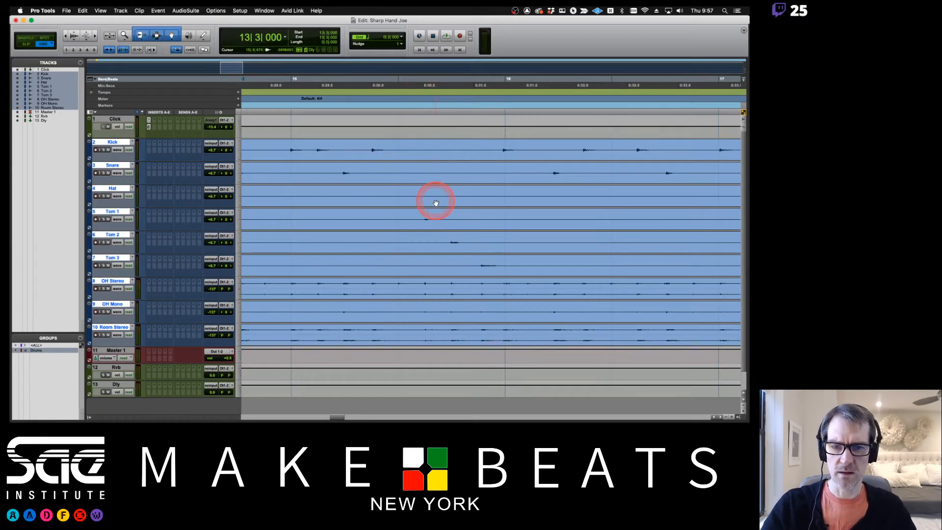
- Select 13|3 to 14|1 across the drum tracks and separate it into its own clips
scroll(436, 203, "left", 10)
scroll(436, 202, "left", 2)
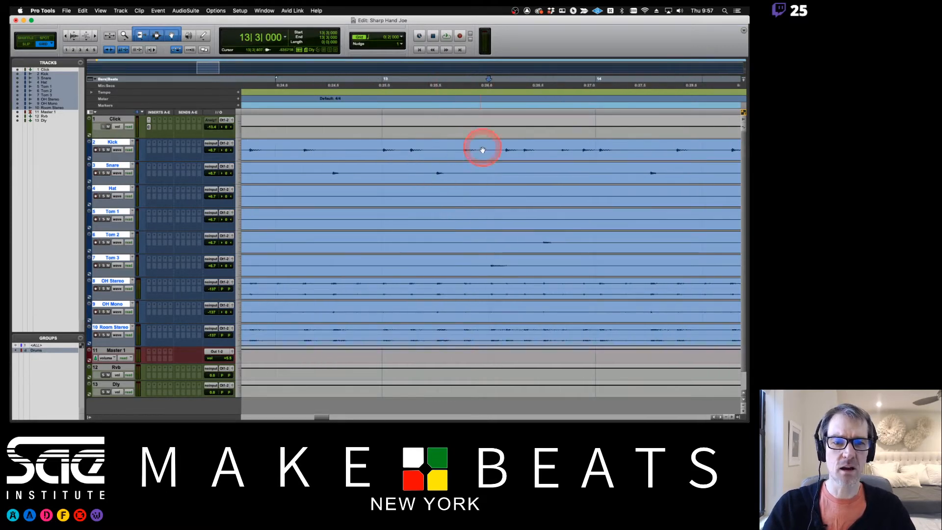
left_click_drag(531, 151, 595, 149)
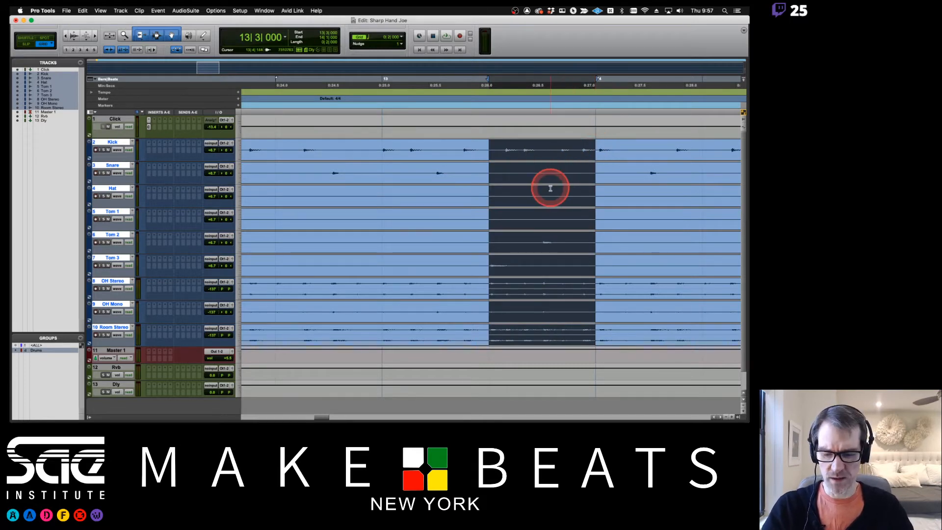
key("super+e")
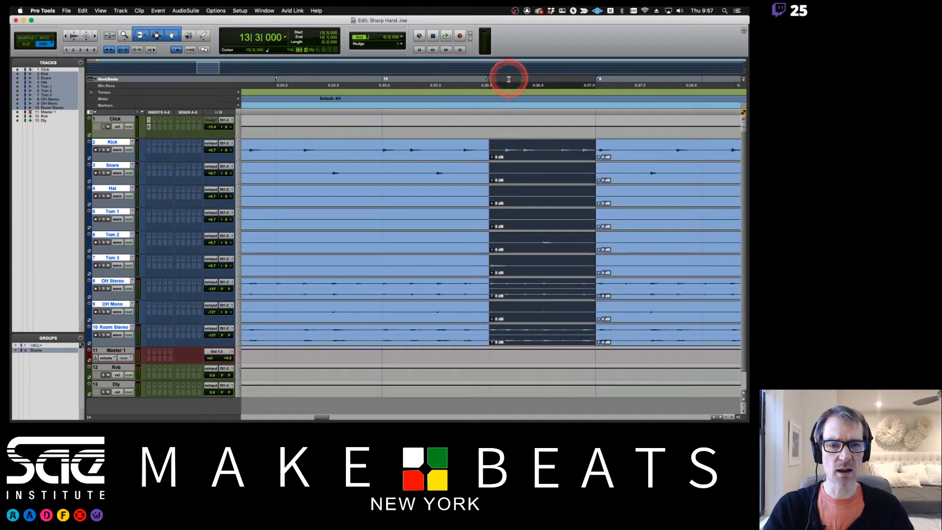
- Add markers named Trip at 13|3 and 1/8 at 14|1
left_click(489, 82)
key("KP_Enter")
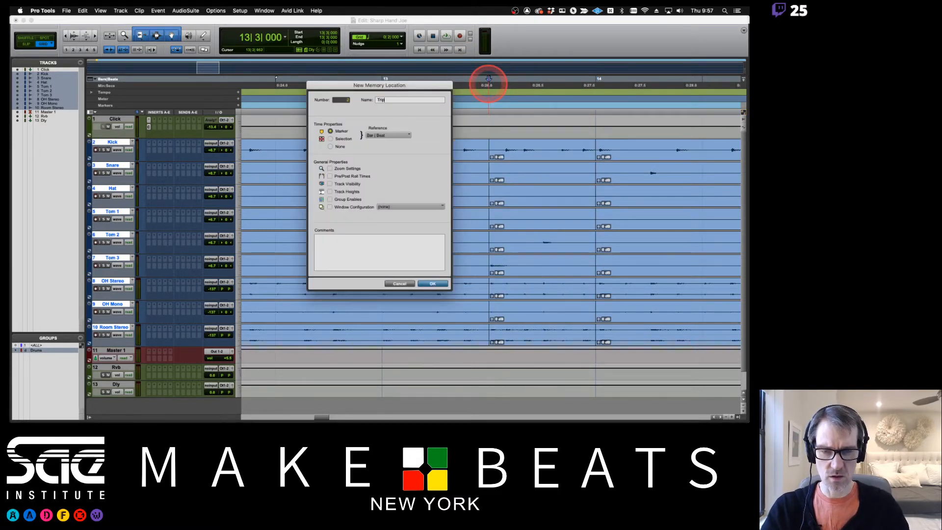
key("Return")
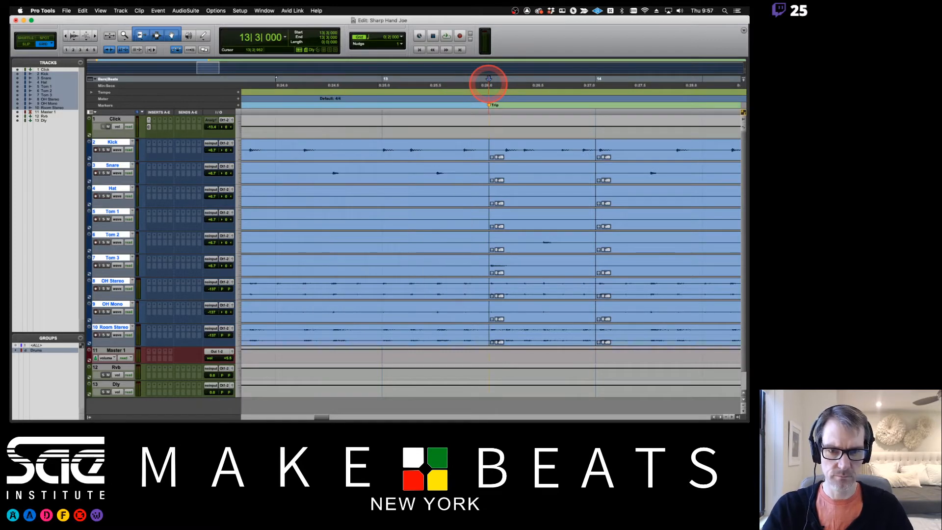
key("KP_Enter")
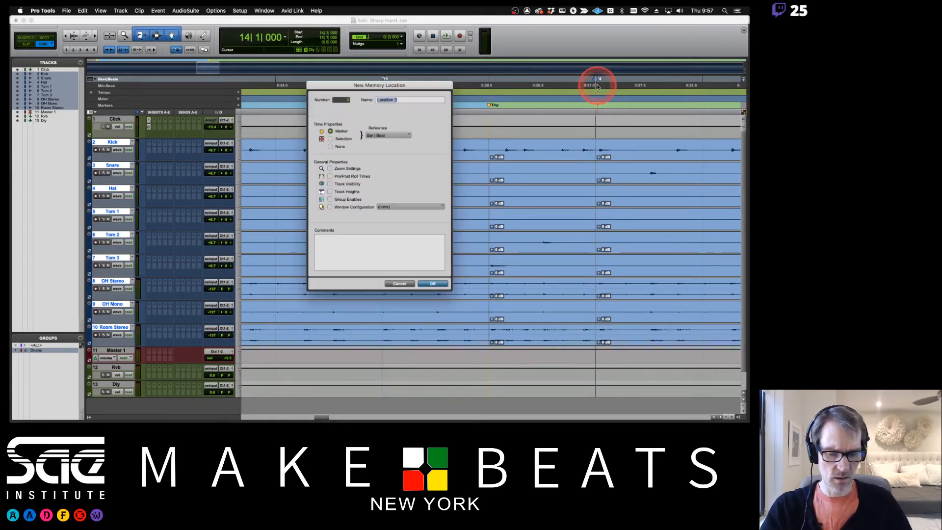
key("Return")
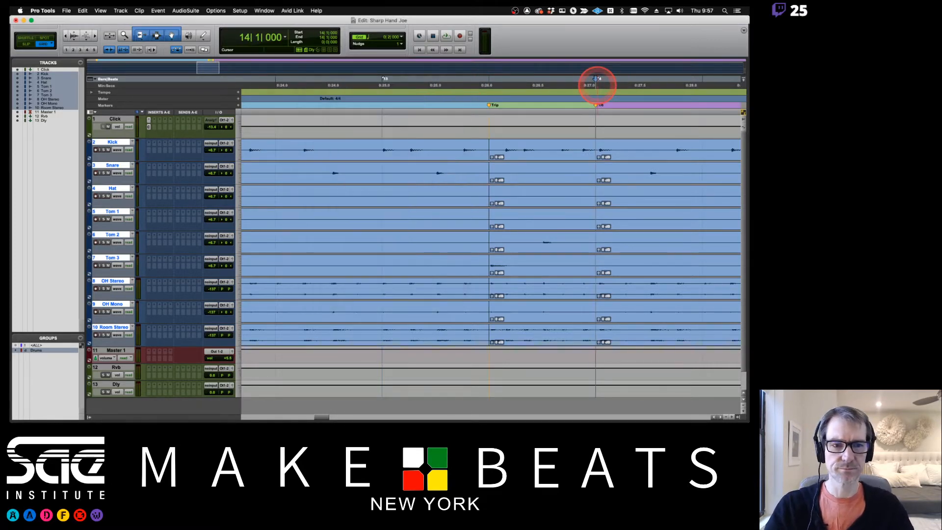
key("r")
key("r")
key("r")
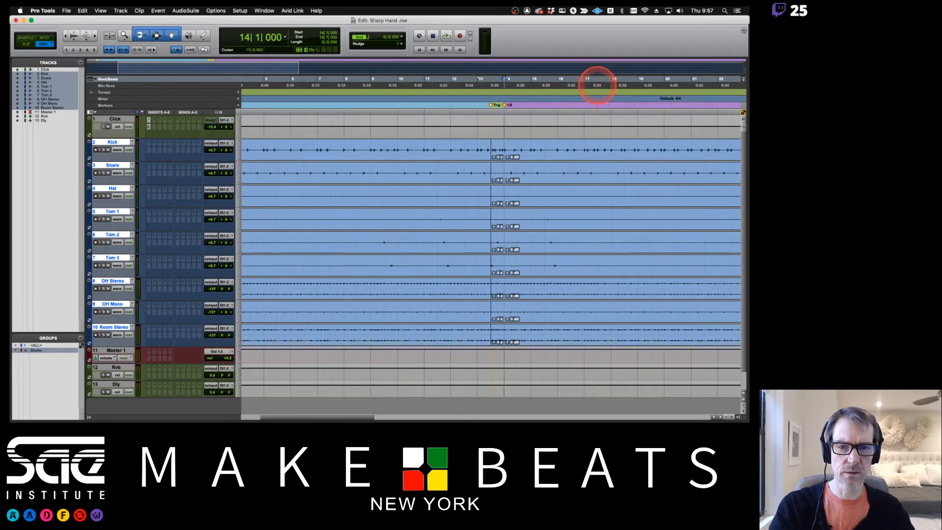
scroll(435, 116, "left", 3)
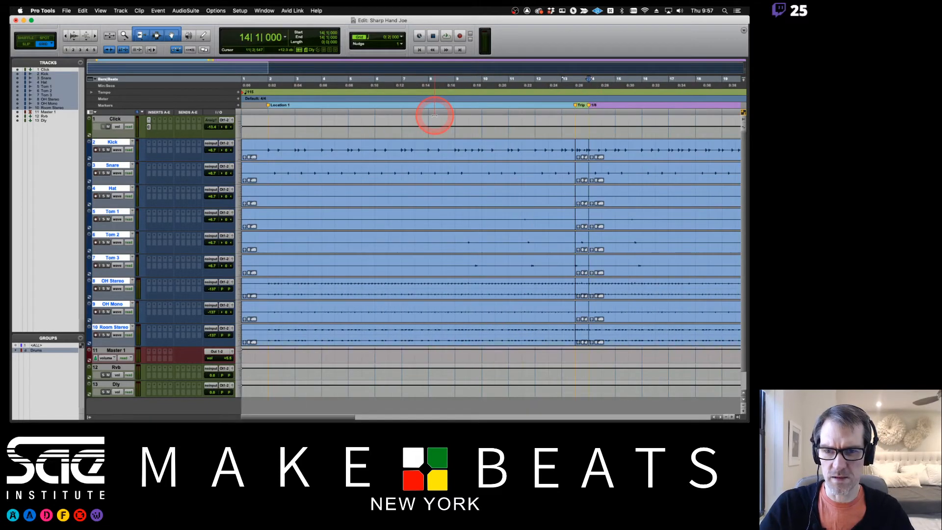
- Rename the Location 1 marker at bar 2 to 1/8, then play the drums from bar 14 and stop
double_click(269, 105)
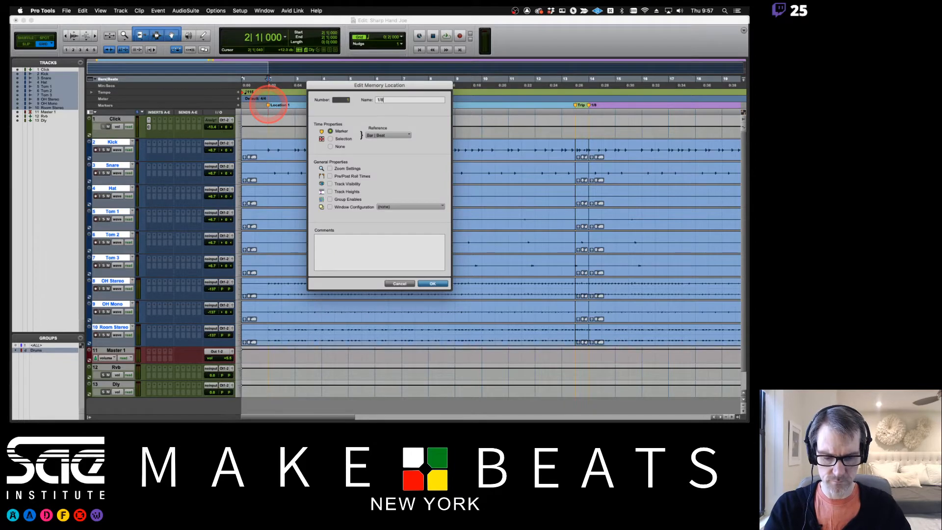
key("Return")
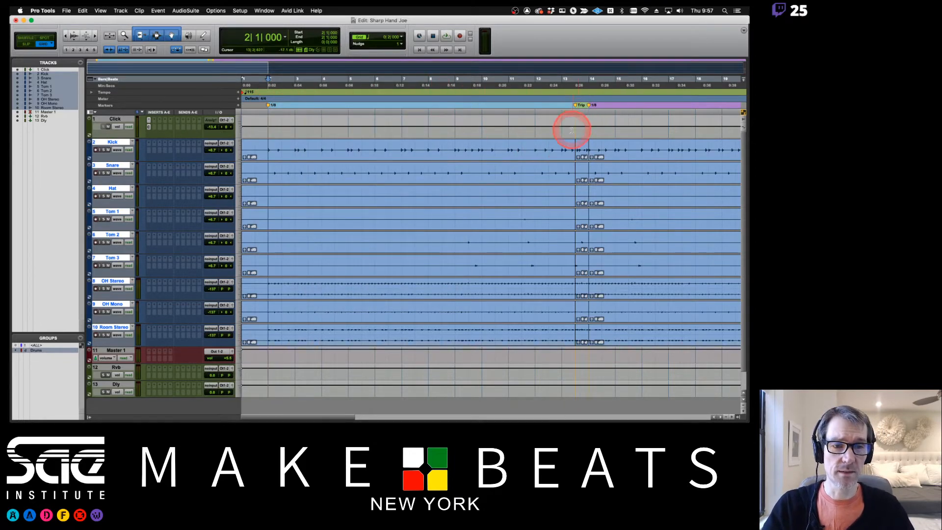
scroll(583, 123, "right", 5)
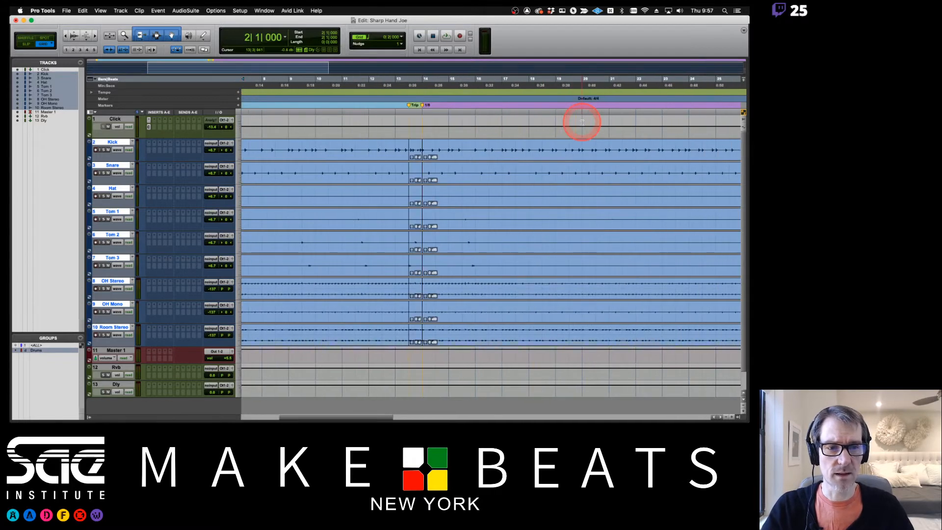
scroll(582, 123, "right", 2)
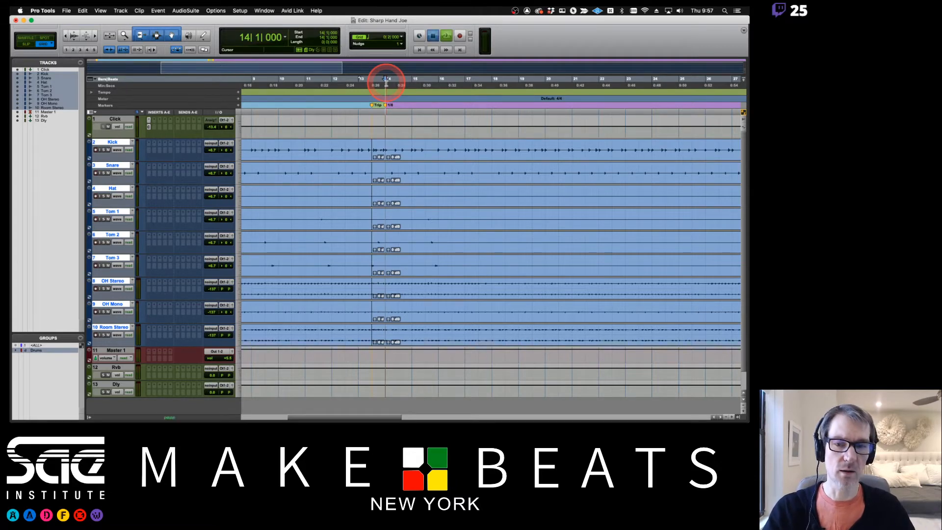
key("space")
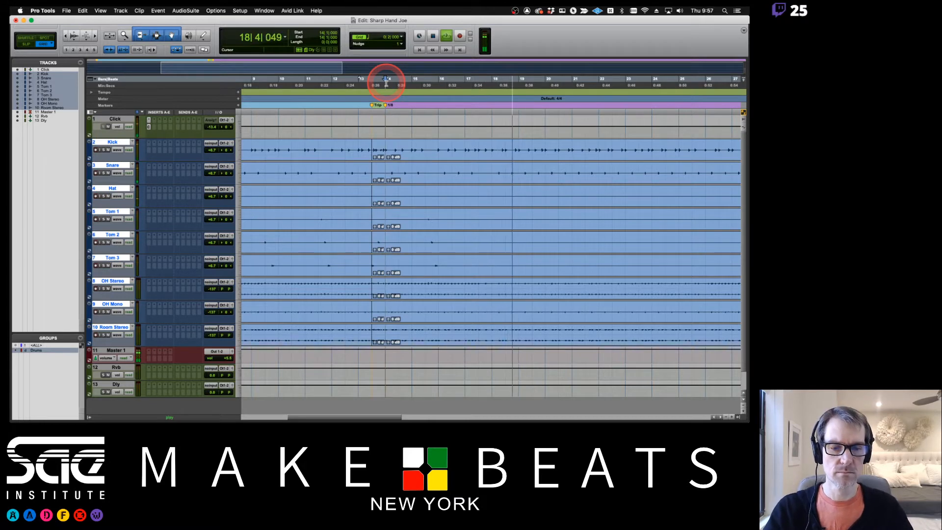
key("space")
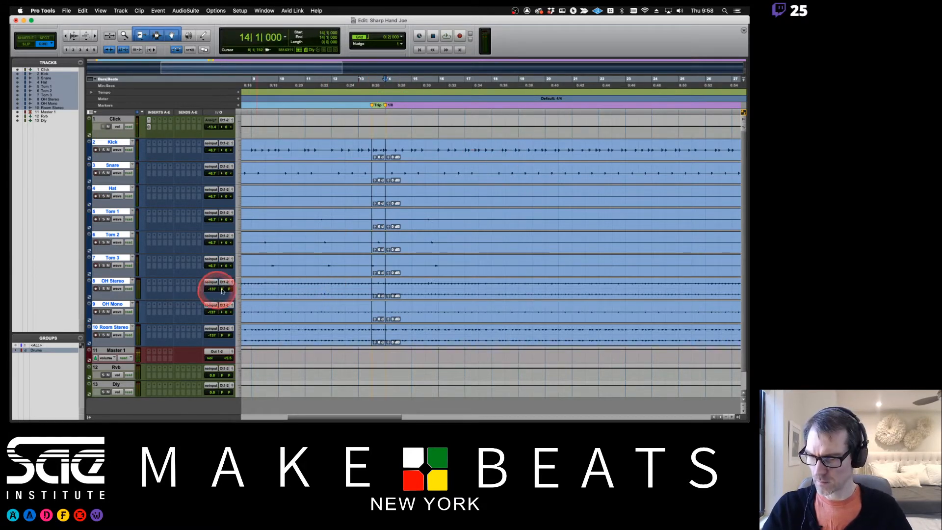
- In the Mix window, undo the grouped OH Stereo move, disable the Drums group, and start playback
key("super+equal")
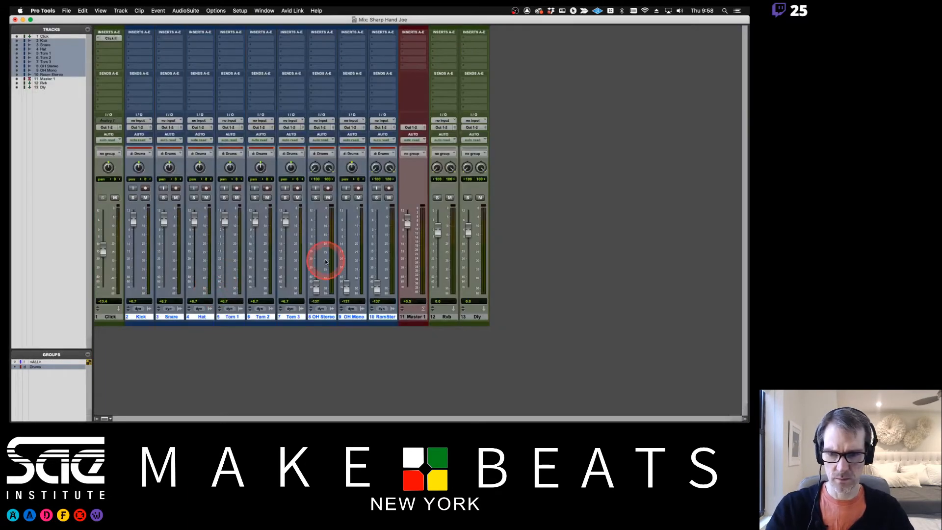
mouse_move(318, 289)
left_mouse_down()
mouse_move(320, 260)
mouse_move(317, 273)
left_mouse_up()
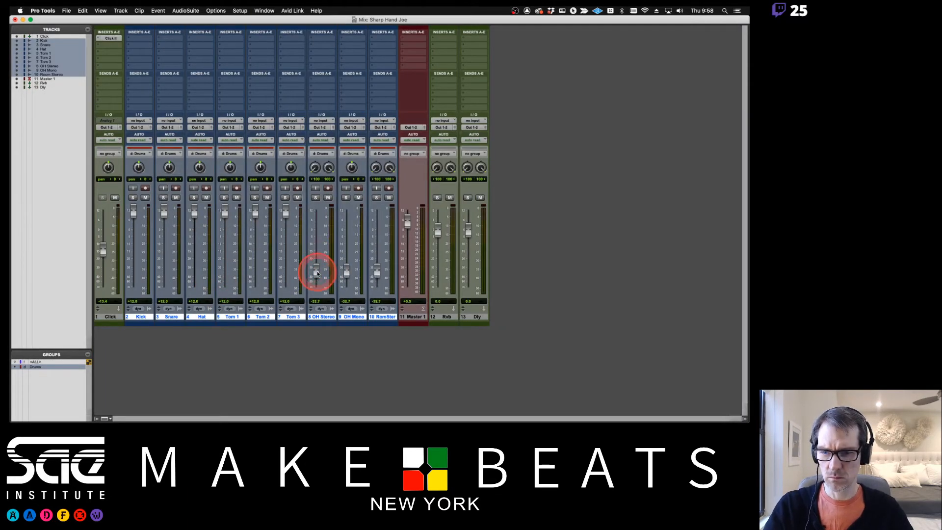
key("super+z")
left_click(37, 367)
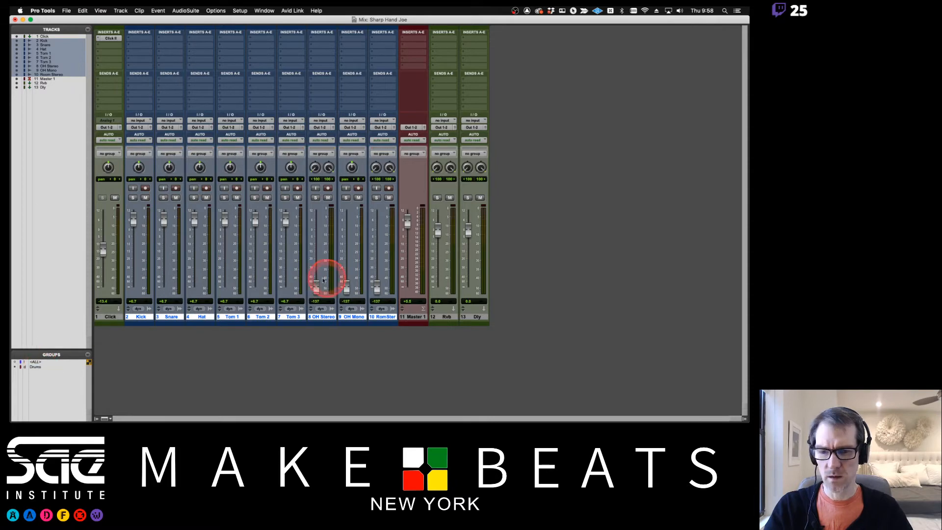
key("space")
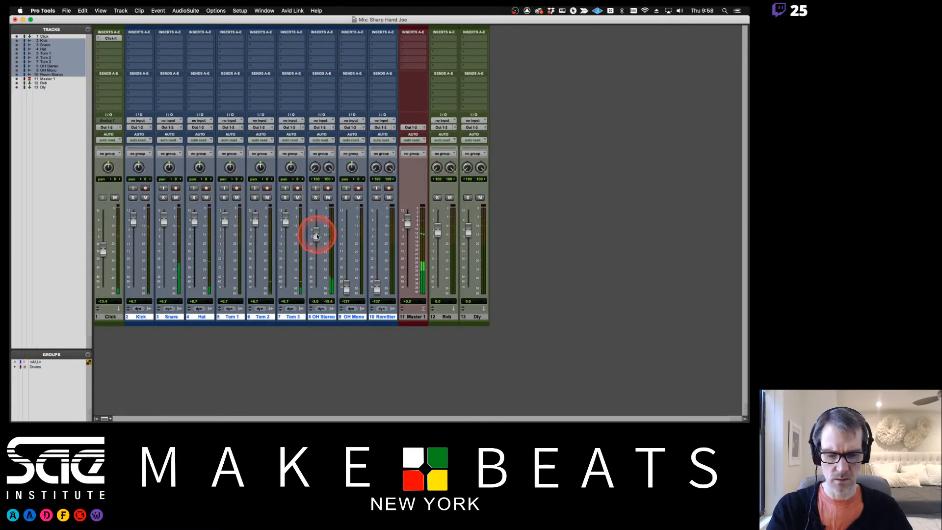
key("super+equal")
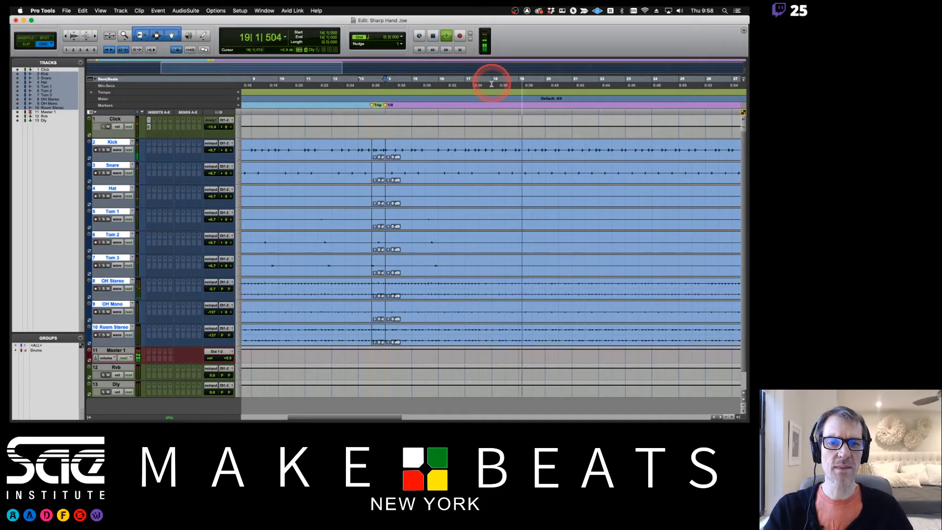
- Stop playback and add a marker named Ride at the playhead
key("space")
key("Return")
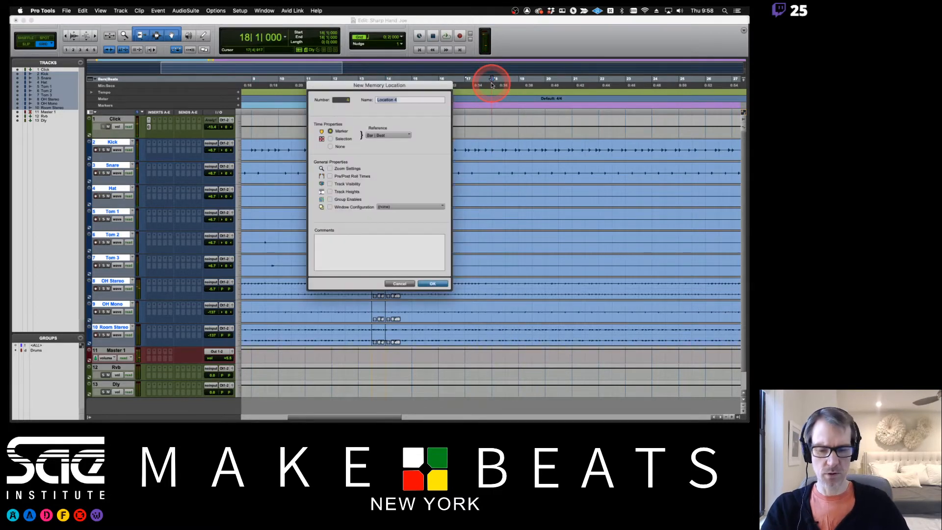
key("Return")
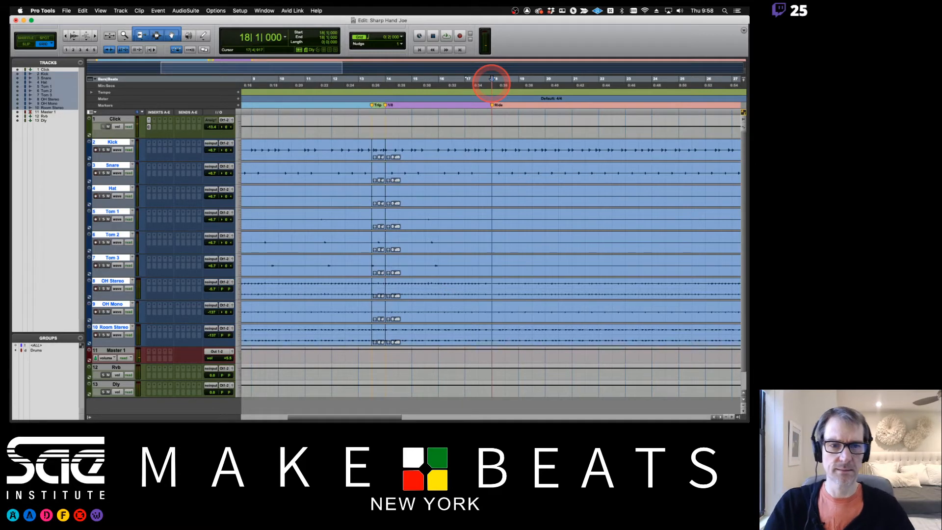
- Play the drums starting from bar 18
left_click(491, 78)
left_click(611, 209)
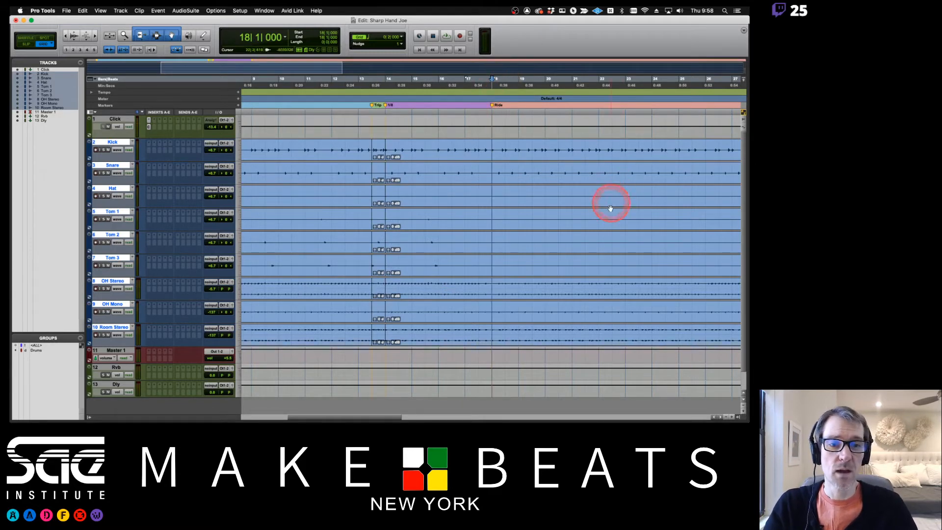
scroll(610, 209, "right", 5)
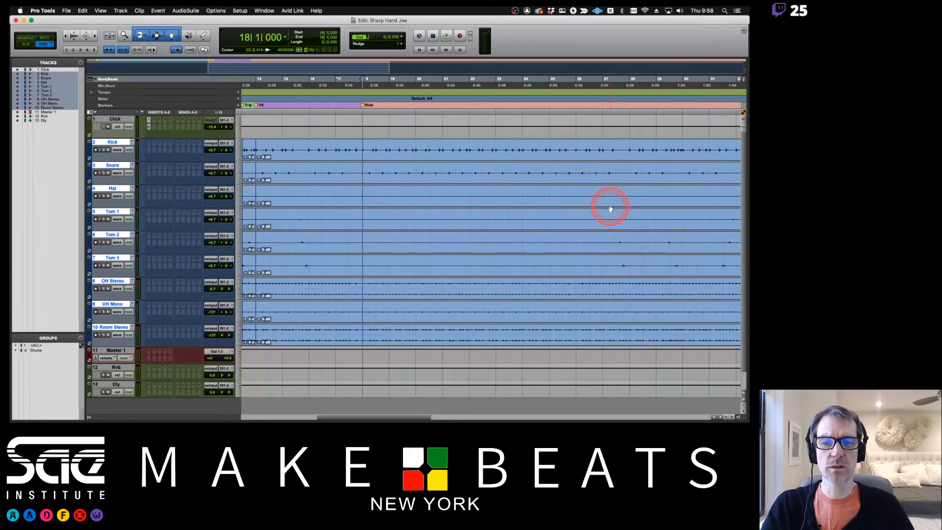
left_click(455, 102)
left_click(363, 87)
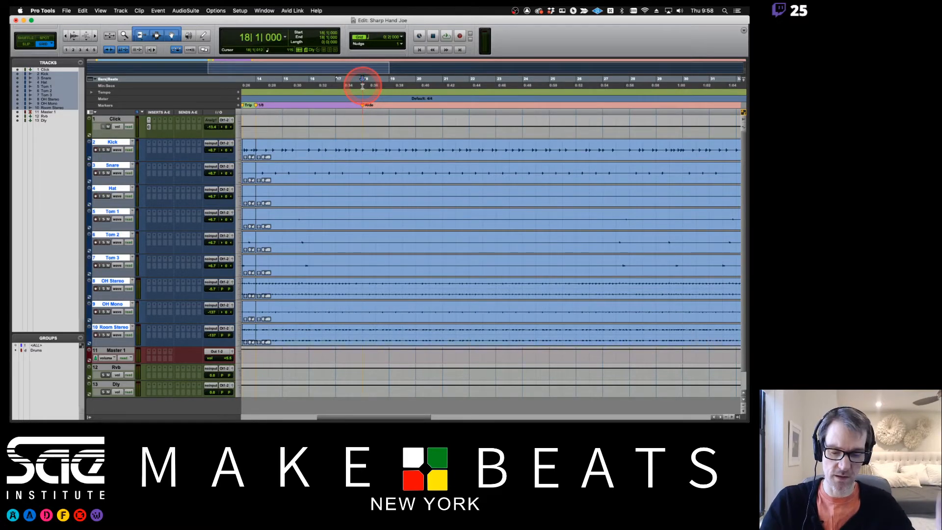
key("space")
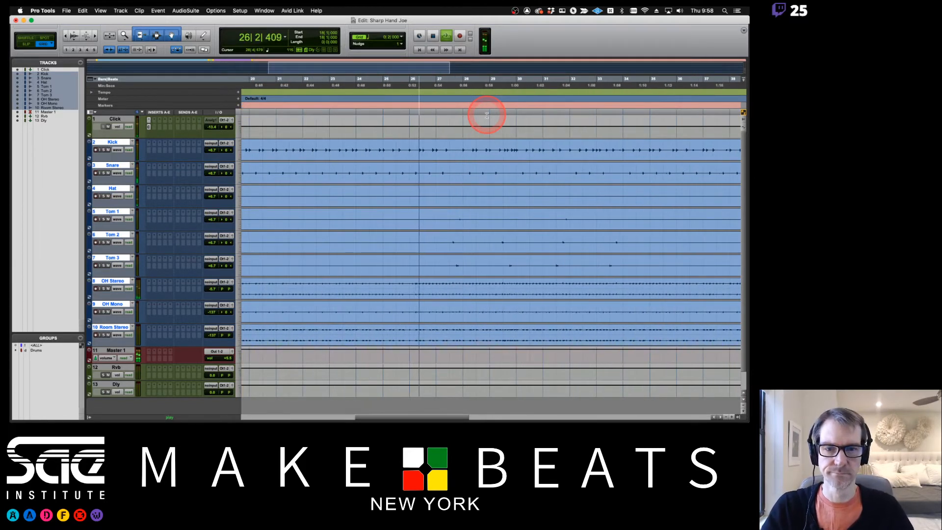
- Add an HH marker at bar 26 and play the drums from it
left_click(408, 85)
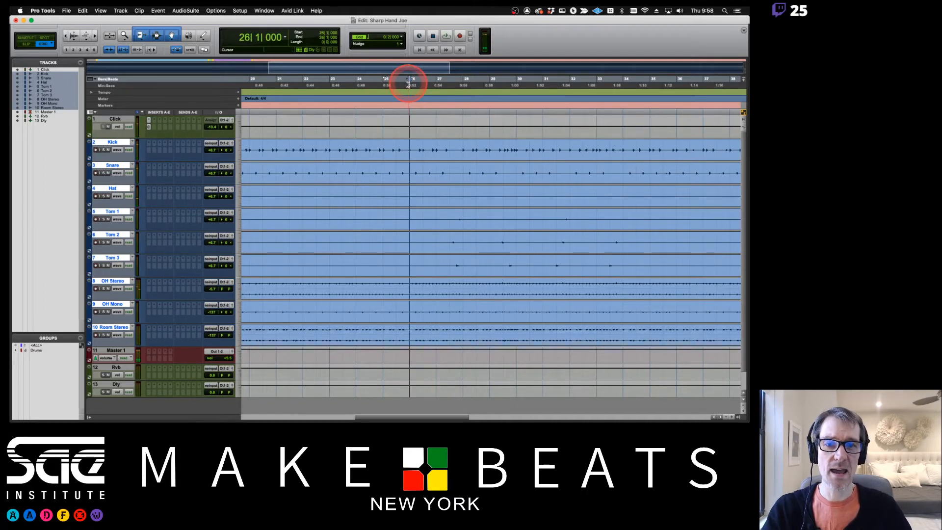
key("KP_Enter")
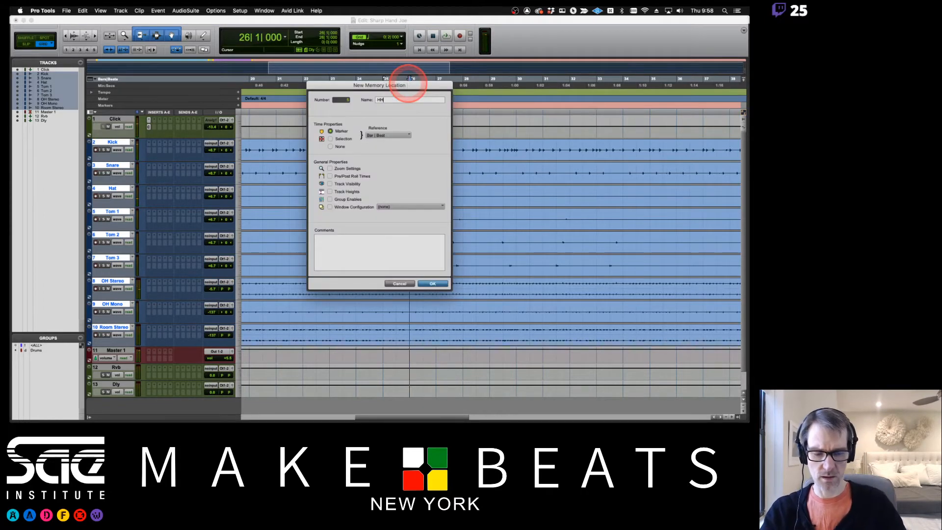
type("HH")
key("Return")
key("space")
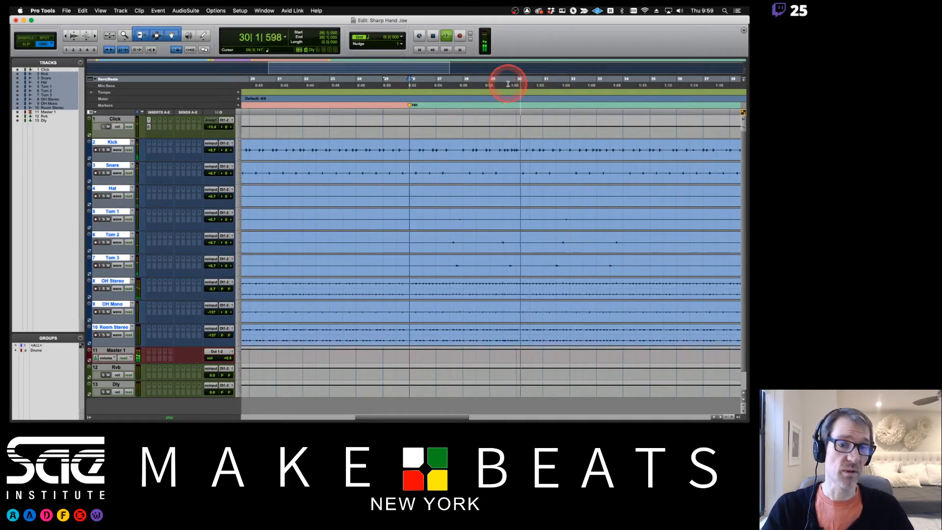
key("space")
- Add a Trip marker at 29|3 and a 1/8 marker at bar 30
key("KP_Enter")
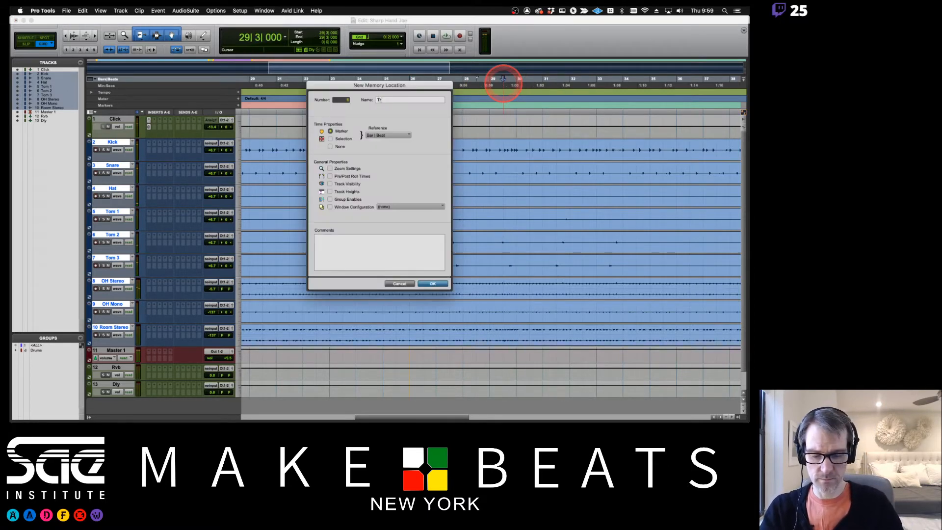
key("Return")
left_click(516, 85)
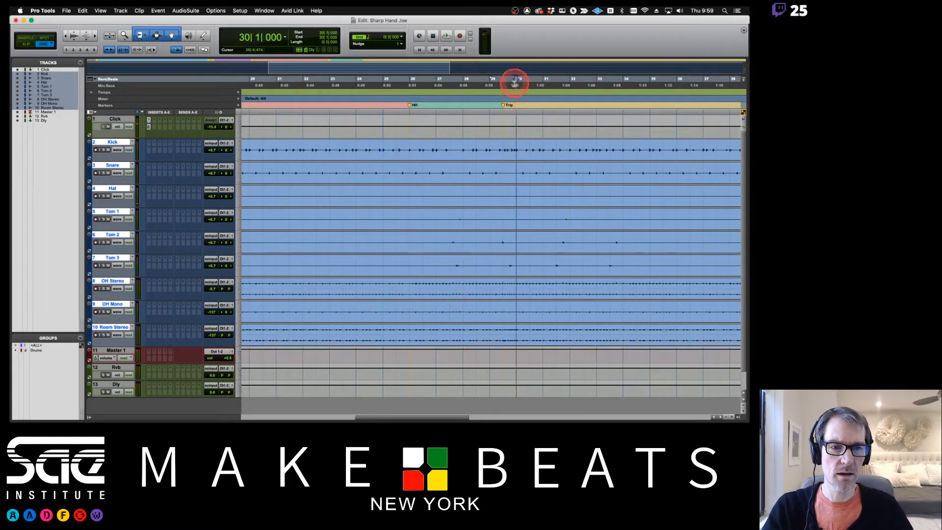
key("KP_Enter")
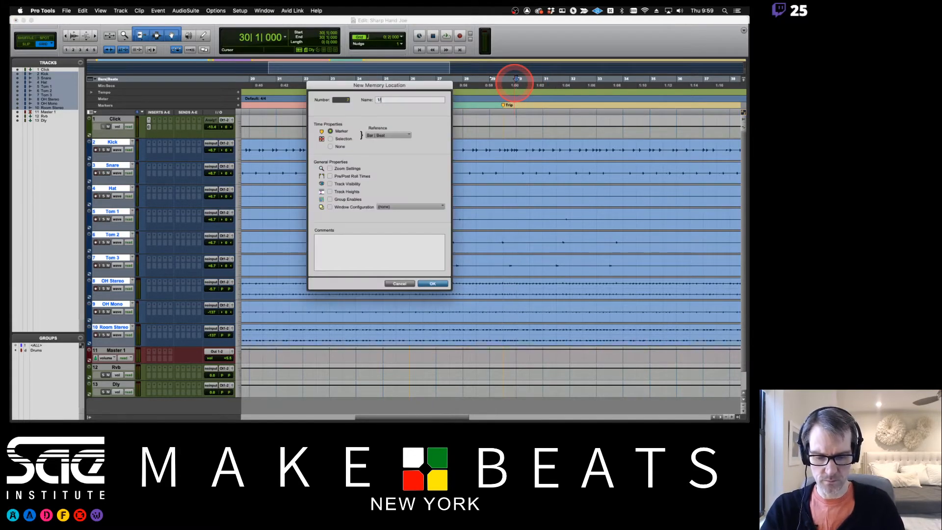
key("Return")
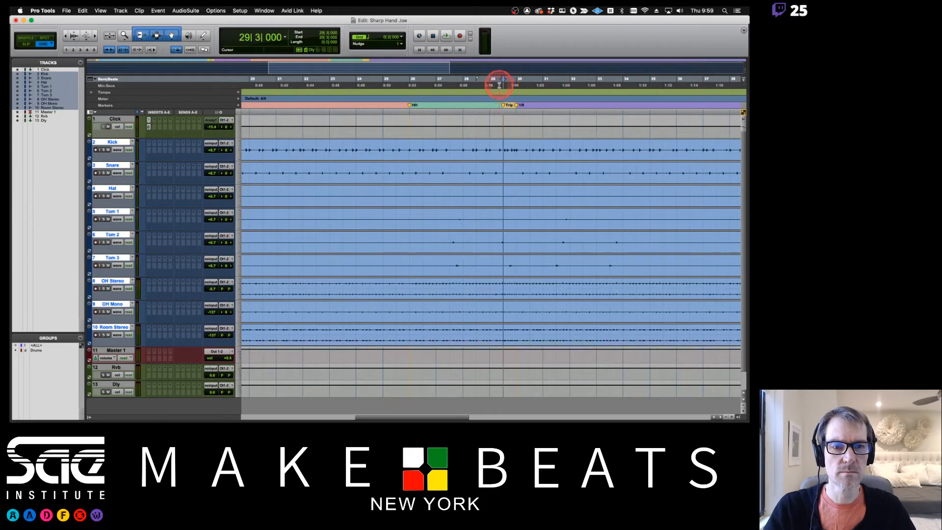
- Select 29|3 to 30|1 across all drum tracks and separate it into clips
left_click(498, 85)
left_click_drag(502, 148, 517, 150)
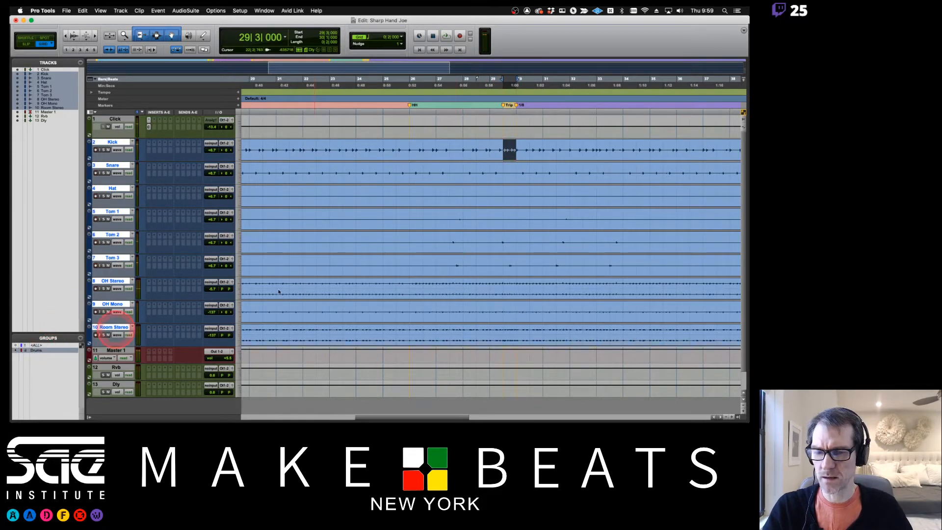
left_click_drag(500, 147, 511, 149)
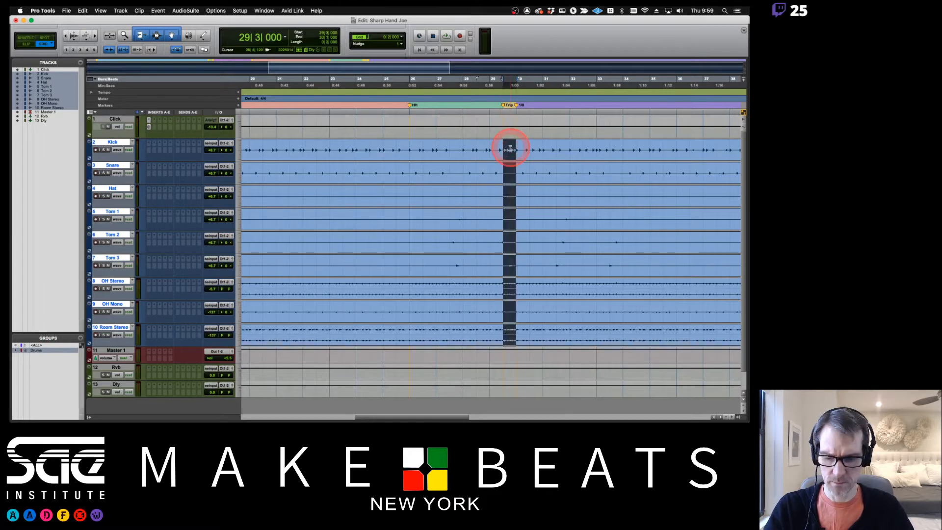
key("super+e")
left_click(517, 86)
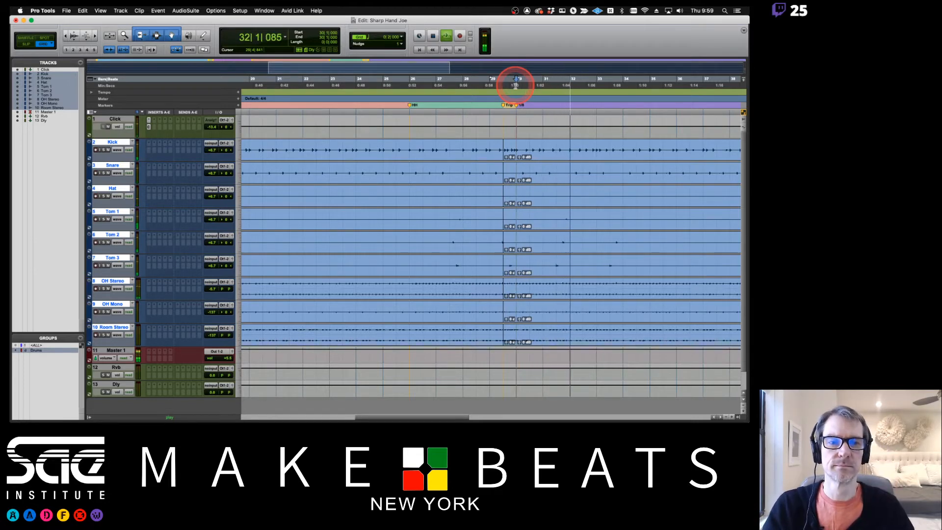
scroll(526, 185, "right", 5)
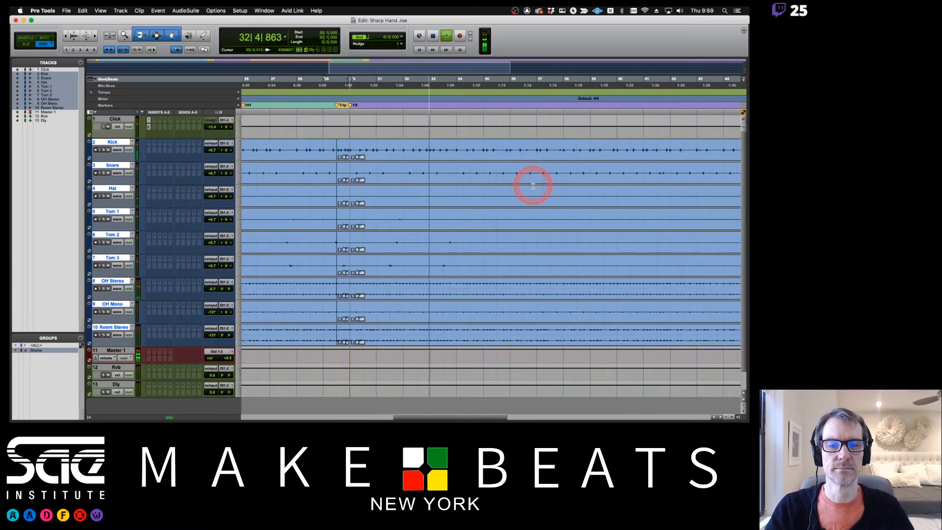
scroll(534, 186, "right", 3)
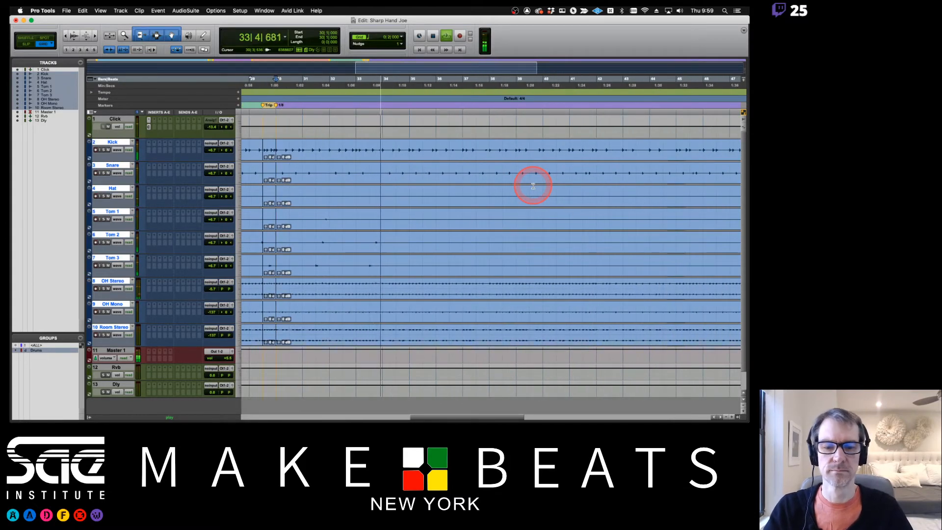
key("super+Tab")
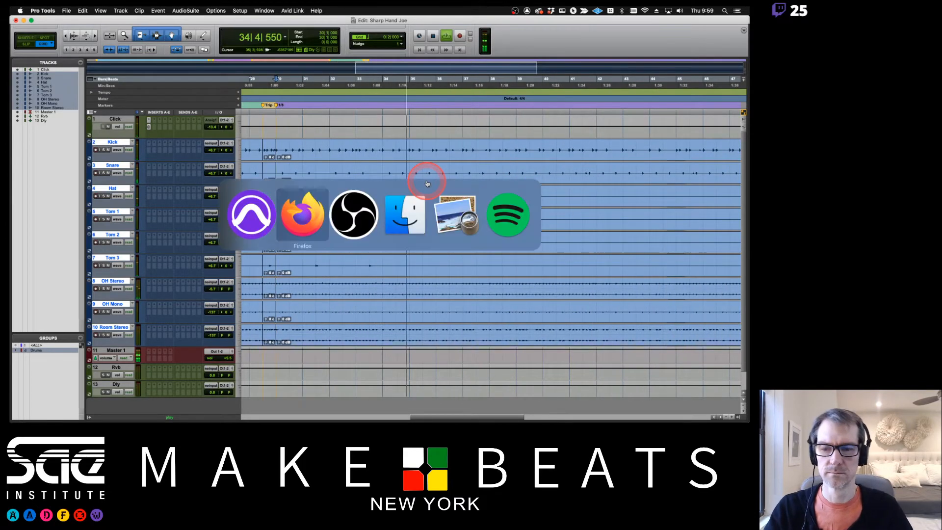
- Return to the session, zoom out with Cmd+[, and audition the drums past the Trip fill
key("super+Tab")
key("super+Tab")
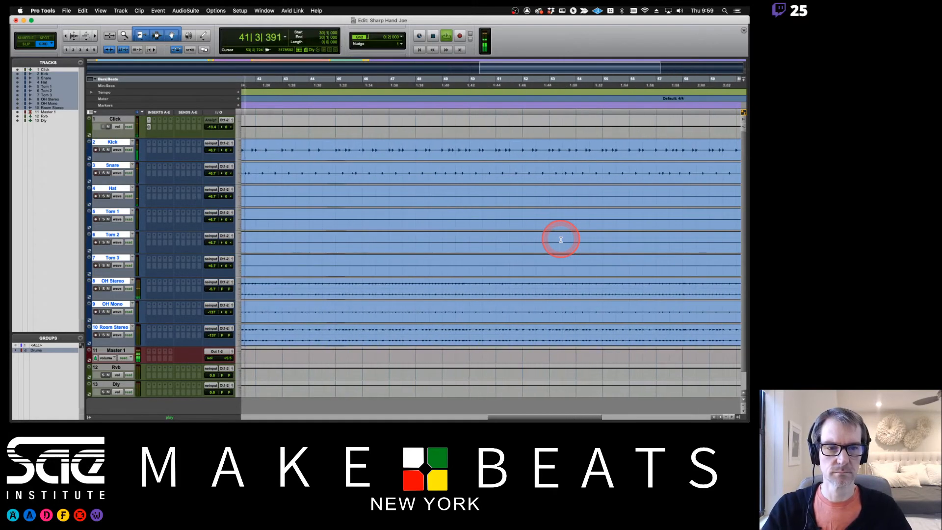
key("super+bracketleft")
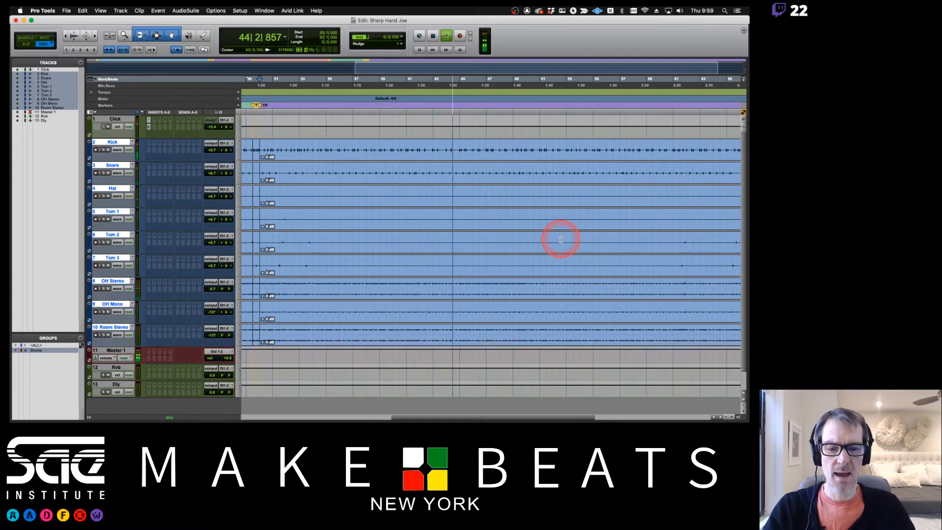
key("space")
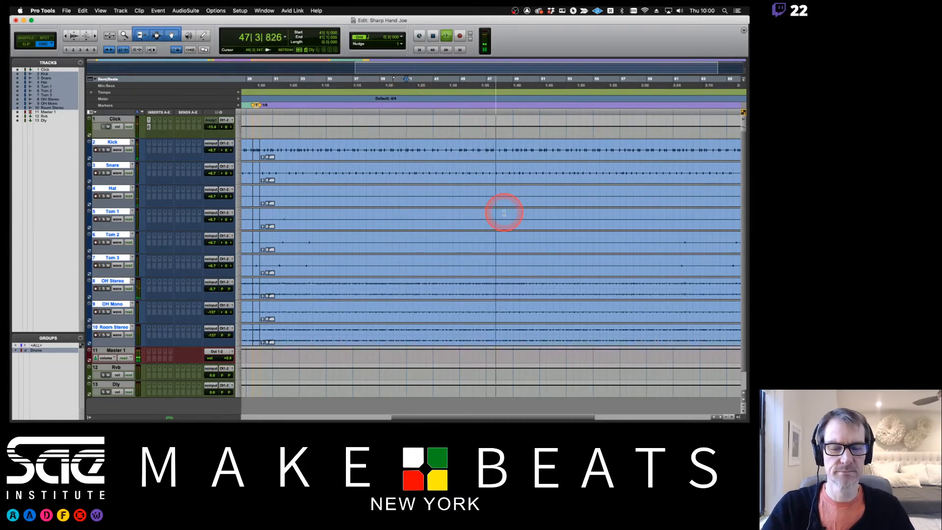
scroll(504, 213, "right", 5)
scroll(504, 213, "right", 2)
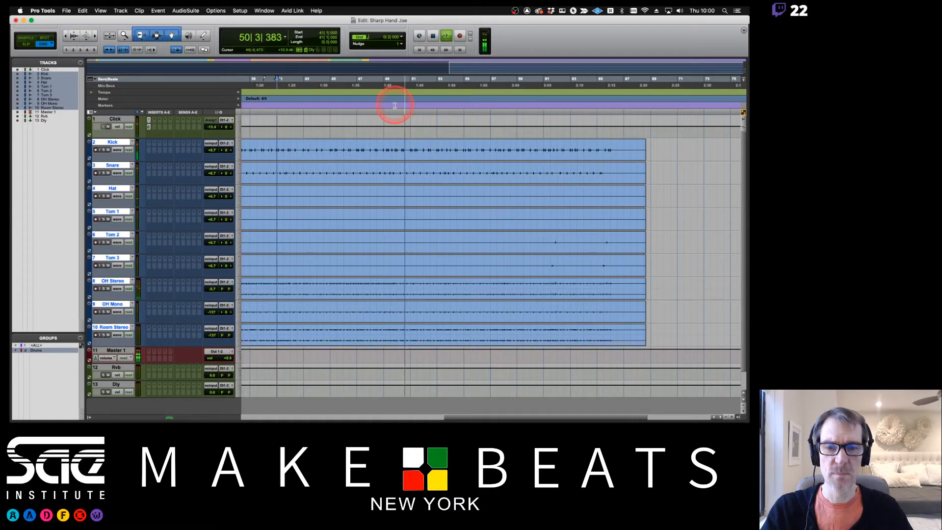
- Stop playback and create a new marker at bar 50
key("space")
left_click(396, 84)
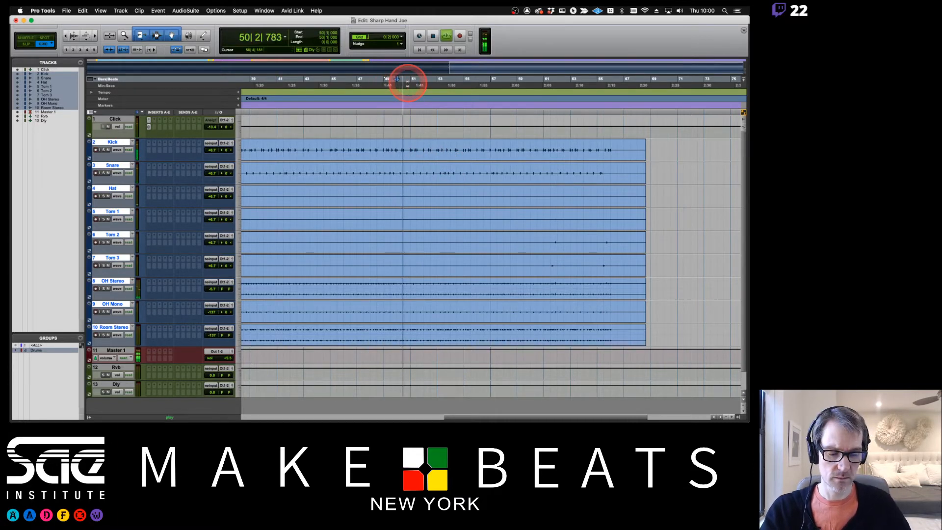
key("KP_Enter")
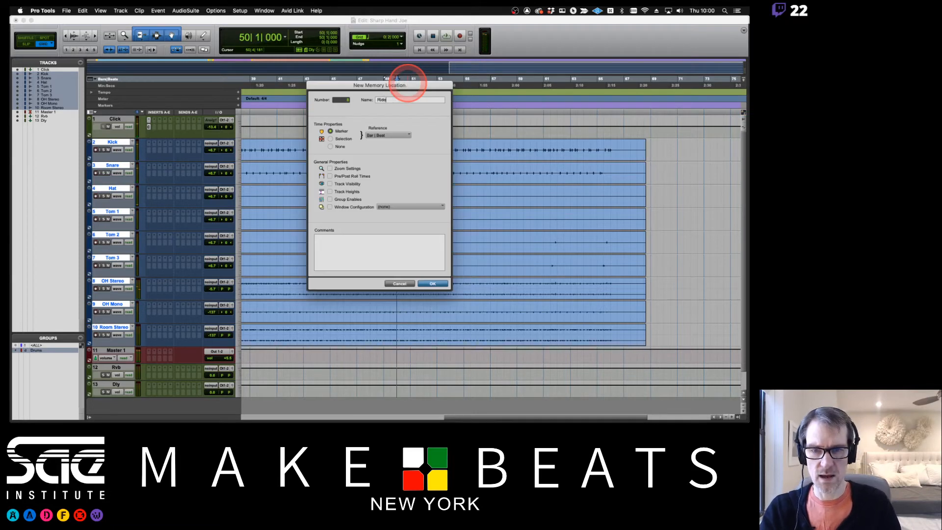
- Save the bar 50 marker with the name Ride
key("Return")
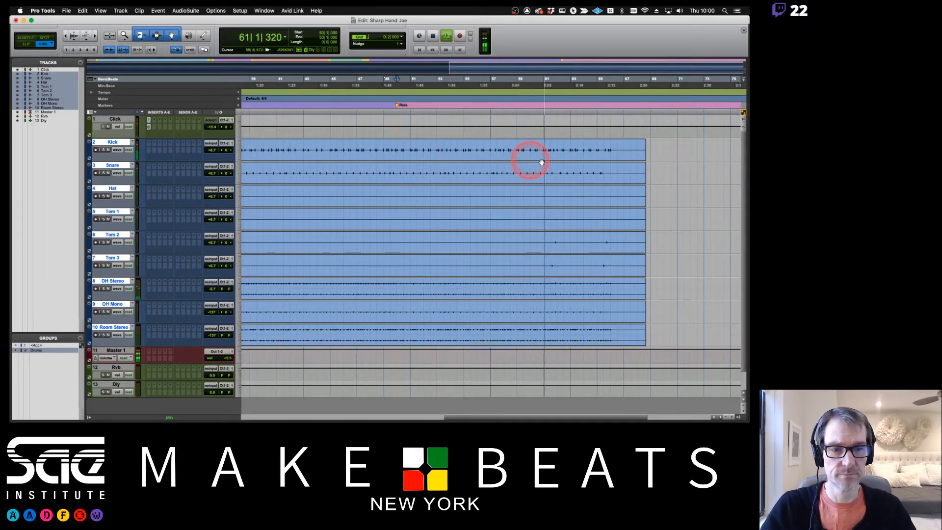
- Stop playback and delete all drum clip material after bar 67 across the grouped tracks
scroll(539, 161, "right", 3)
scroll(543, 162, "right", 1)
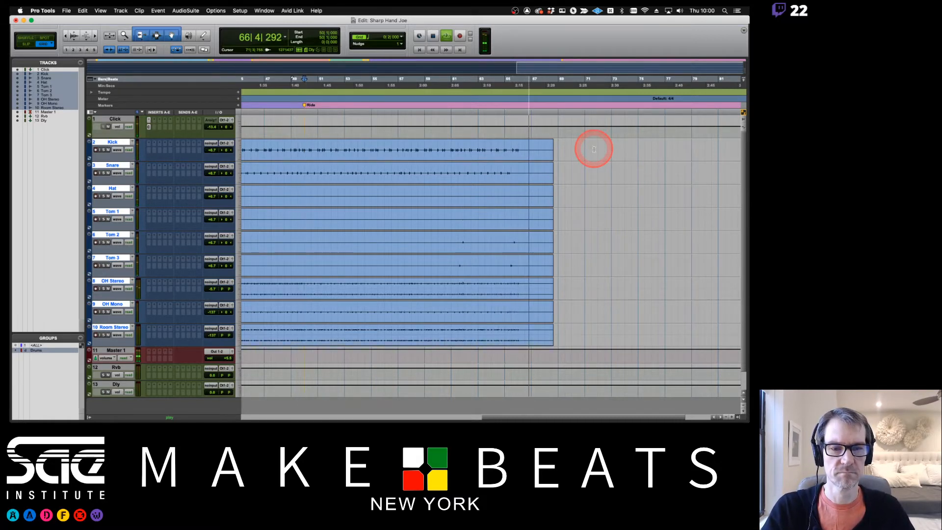
key("space")
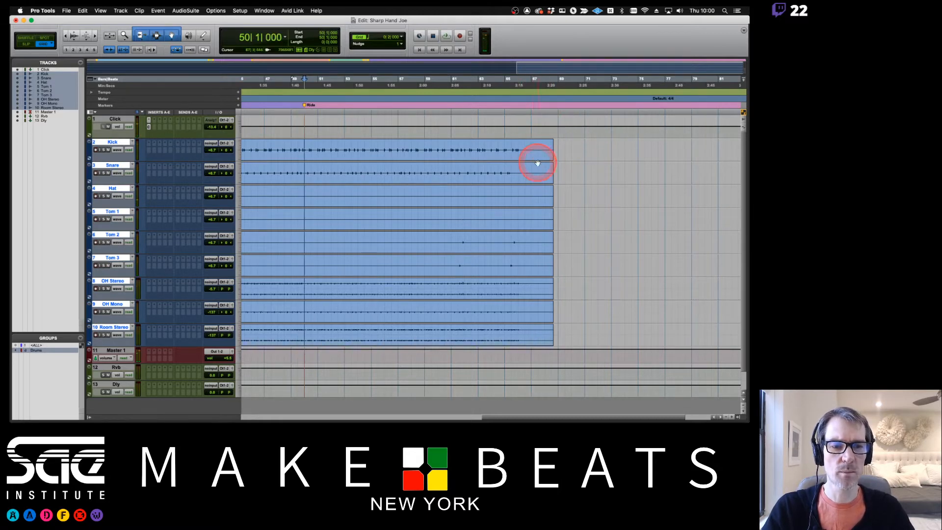
left_click_drag(532, 147, 573, 200)
key("Delete")
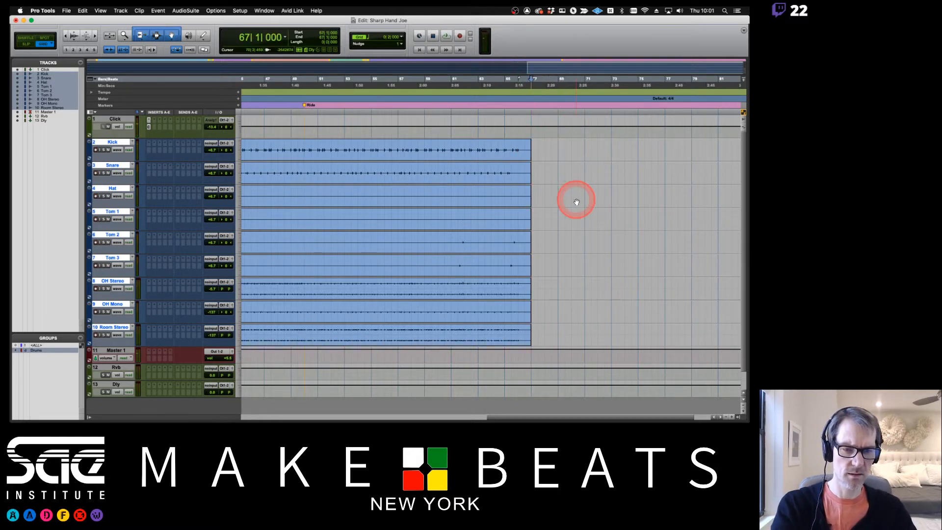
scroll(600, 163, "left", 10)
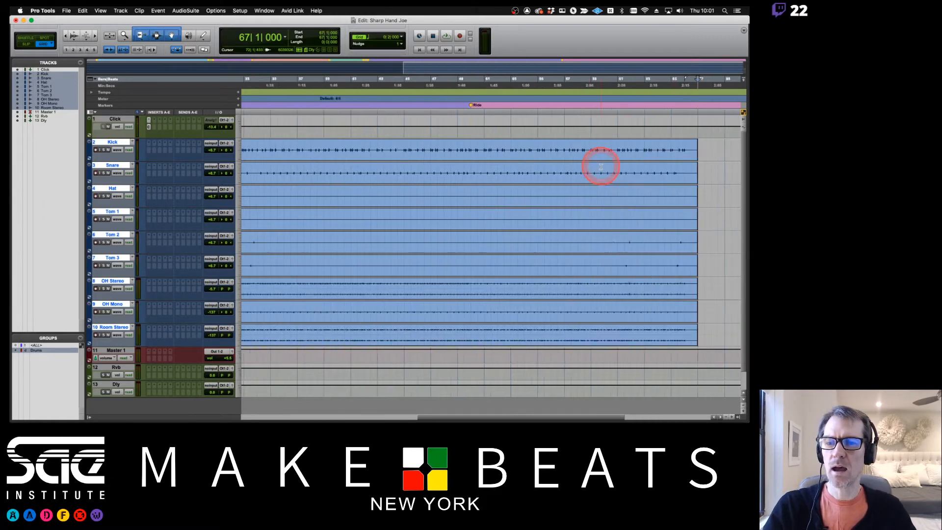
scroll(601, 167, "right", 10)
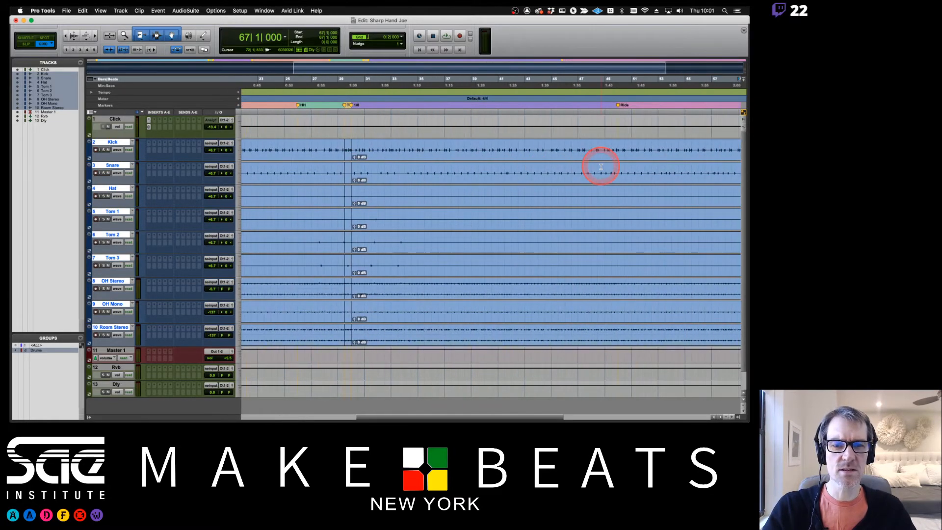
scroll(600, 167, "left", 10)
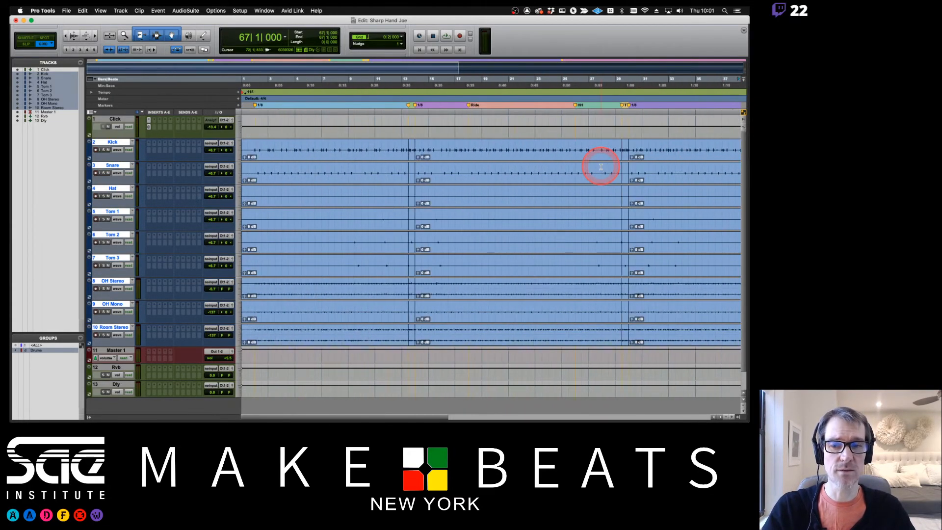
- Delete bar 1 across all grouped drum tracks so the clips start at bar 2
left_click(627, 84)
key("super+bracketright")
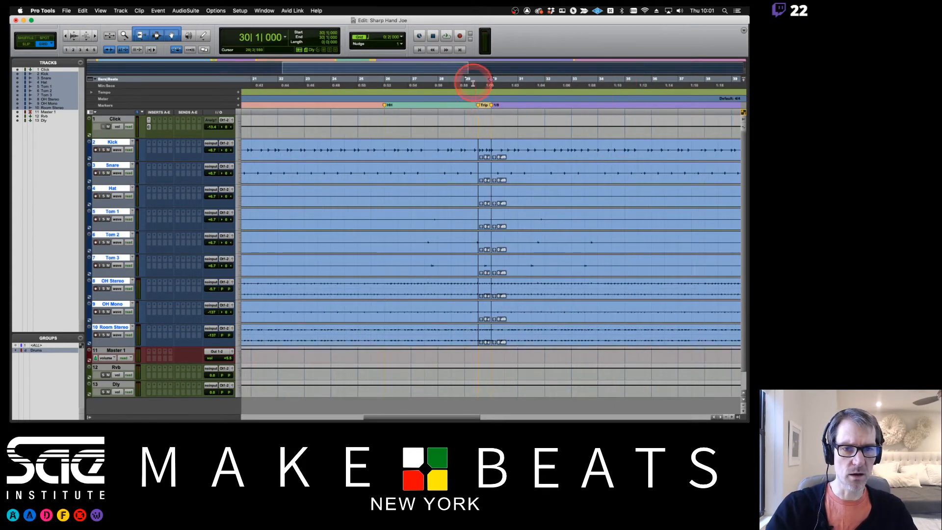
left_click(479, 85)
scroll(502, 136, "left", 10)
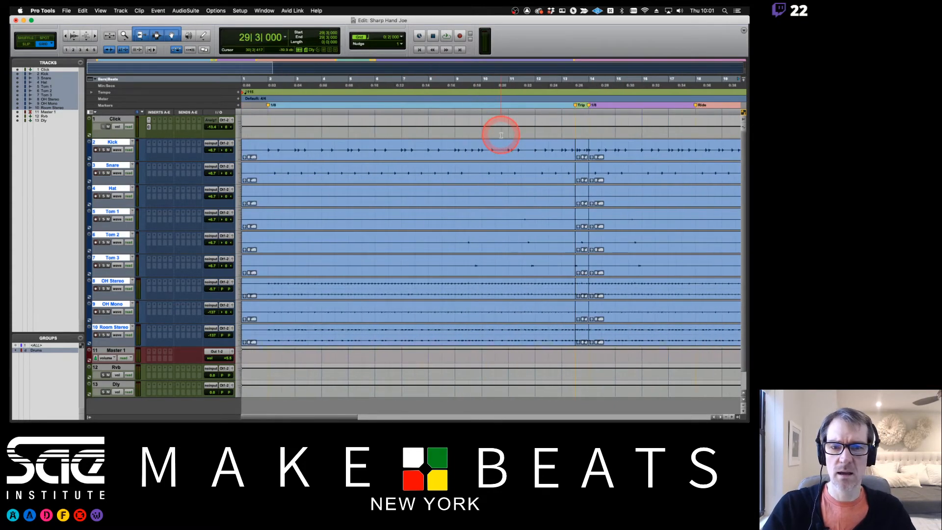
scroll(501, 136, "right", 2)
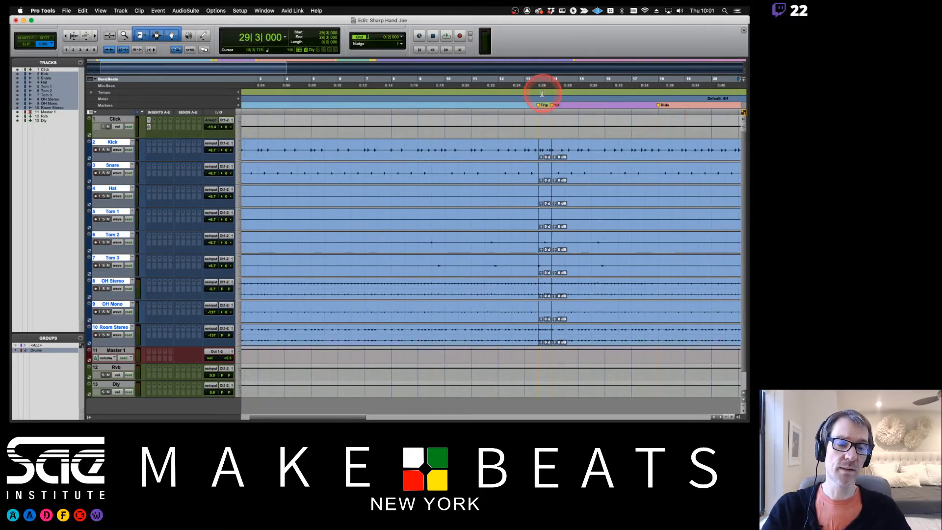
scroll(561, 158, "right", 15)
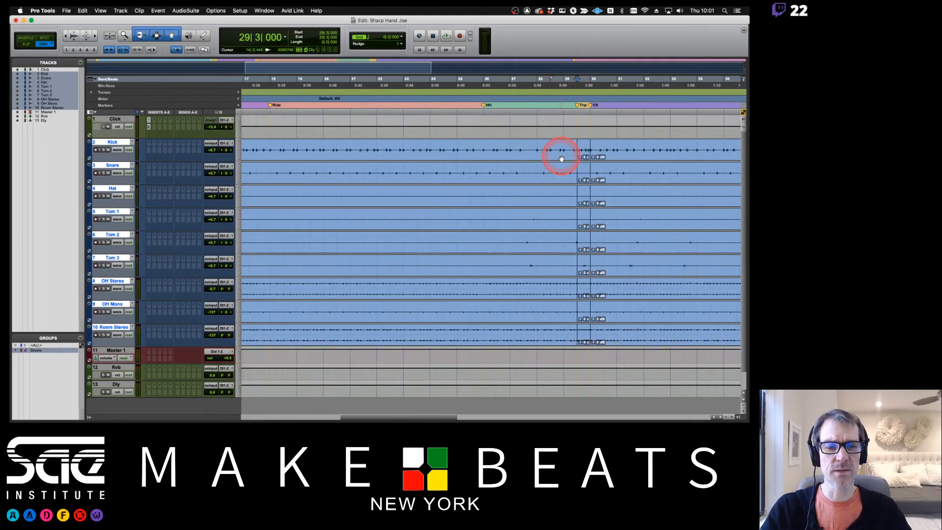
scroll(561, 158, "left", 15)
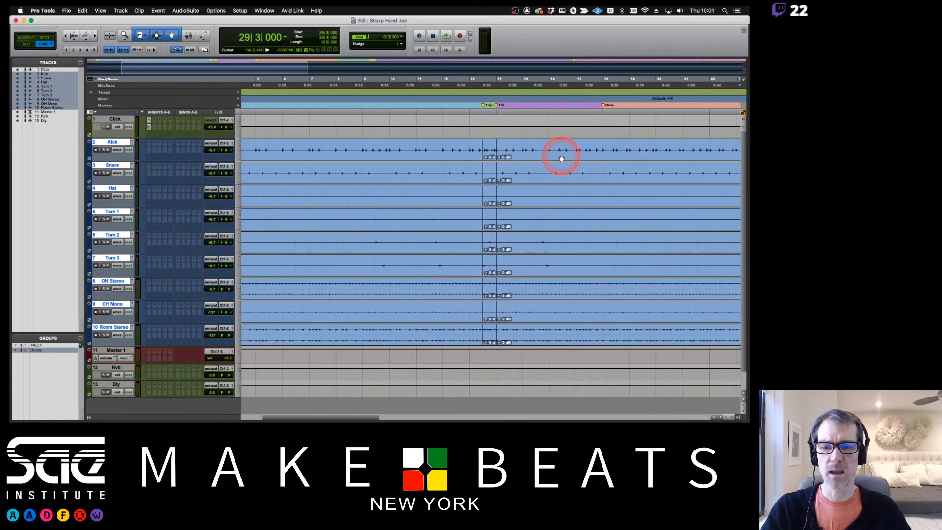
scroll(562, 158, "right", 15)
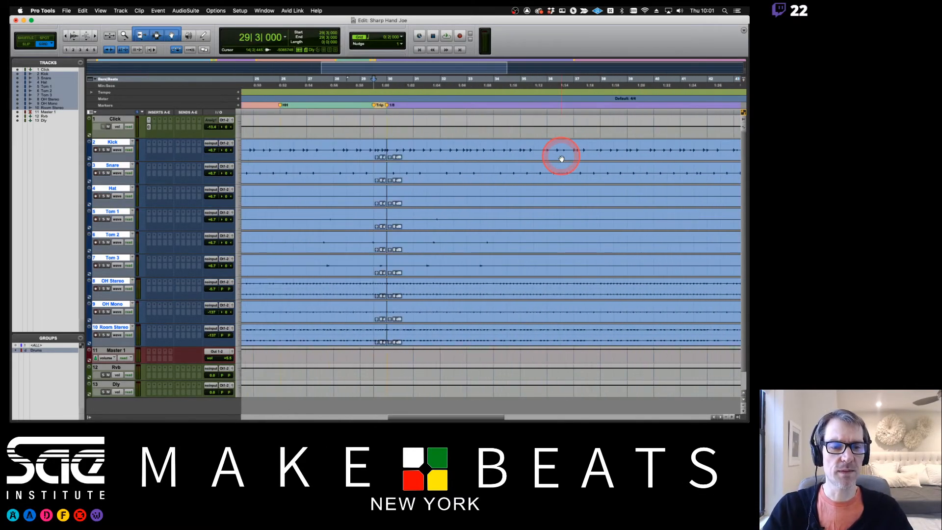
scroll(562, 158, "left", 15)
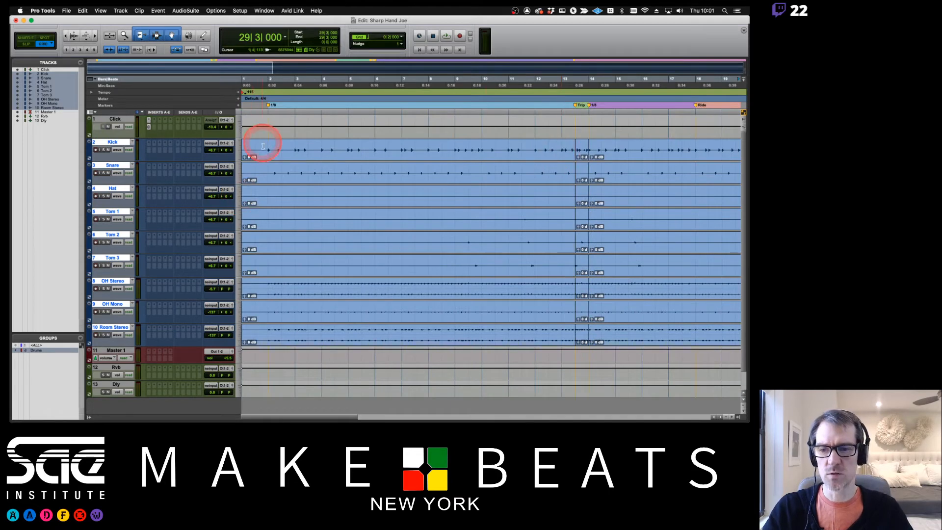
left_click_drag(264, 146, 228, 274)
key("Delete")
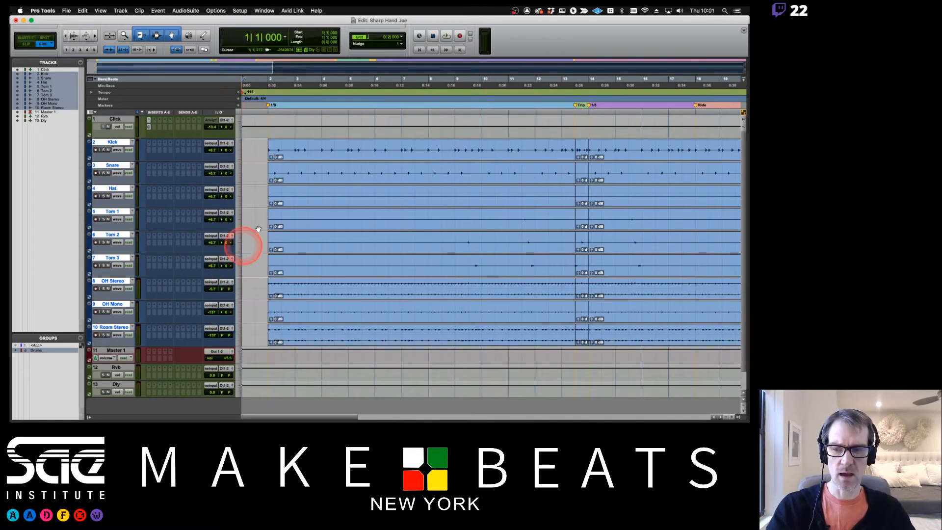
left_click(273, 126)
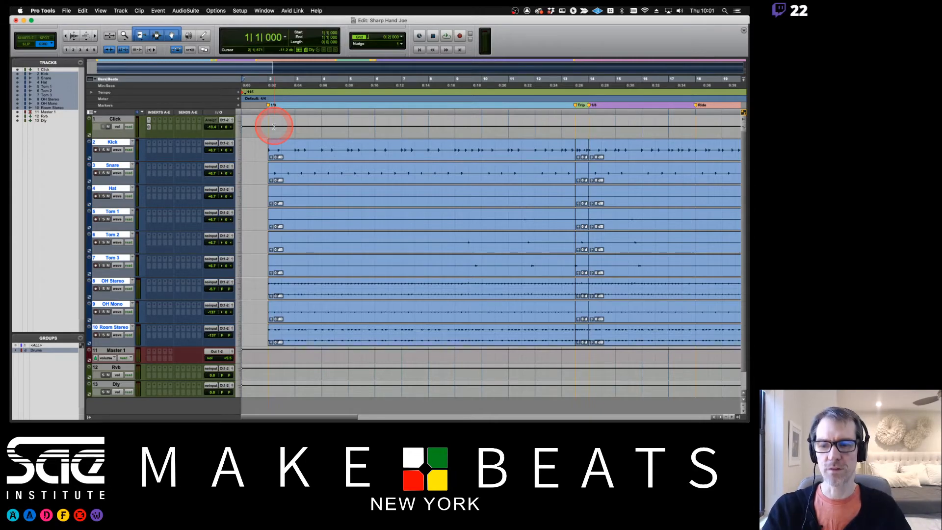
- Glance at the Mix window, return to the Edit window, then switch to the exercise PDF in Preview
key("super+equal")
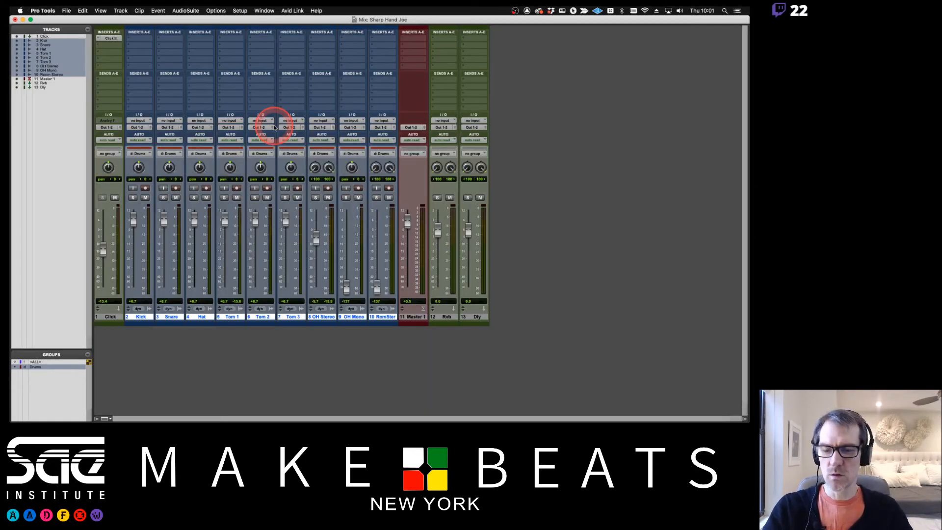
key("super+equal")
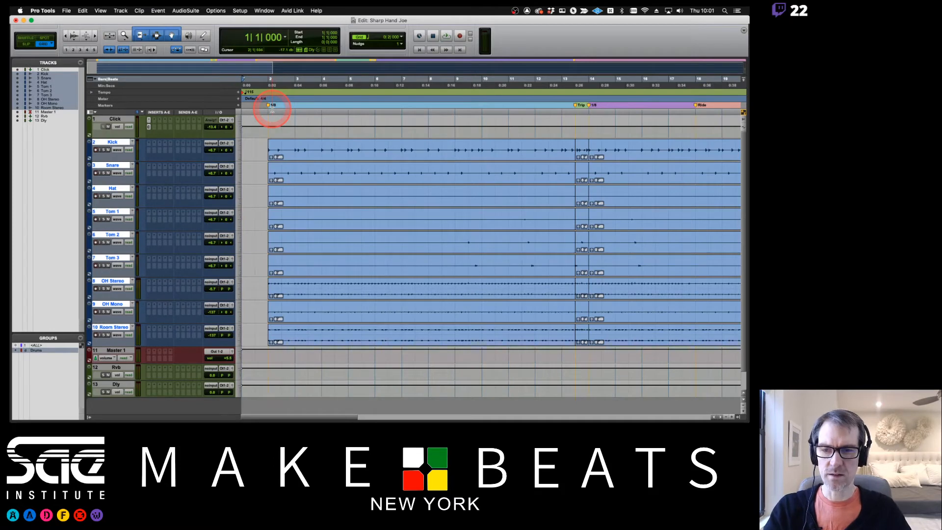
key("super+Tab")
key("super+Tab")
key("super+Tab")
key("super+Tab")
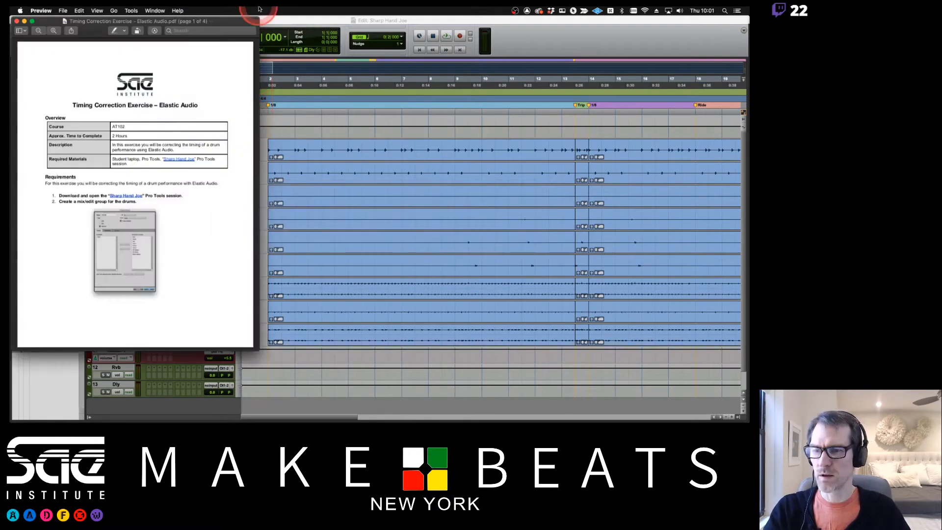
- Enlarge the Preview window, scroll to page 2's duplicate-playlist instructions, and return to Pro Tools
left_click_drag(233, 24, 230, 23)
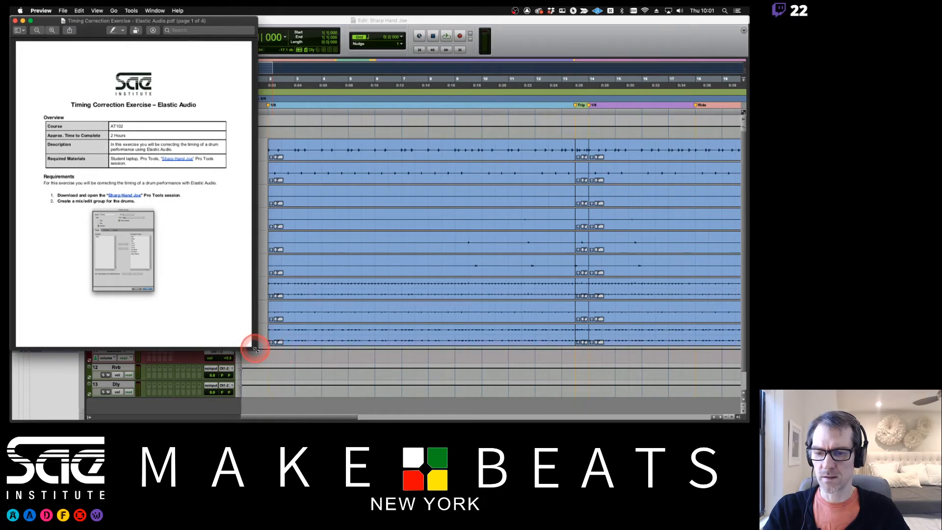
left_click_drag(255, 350, 322, 420)
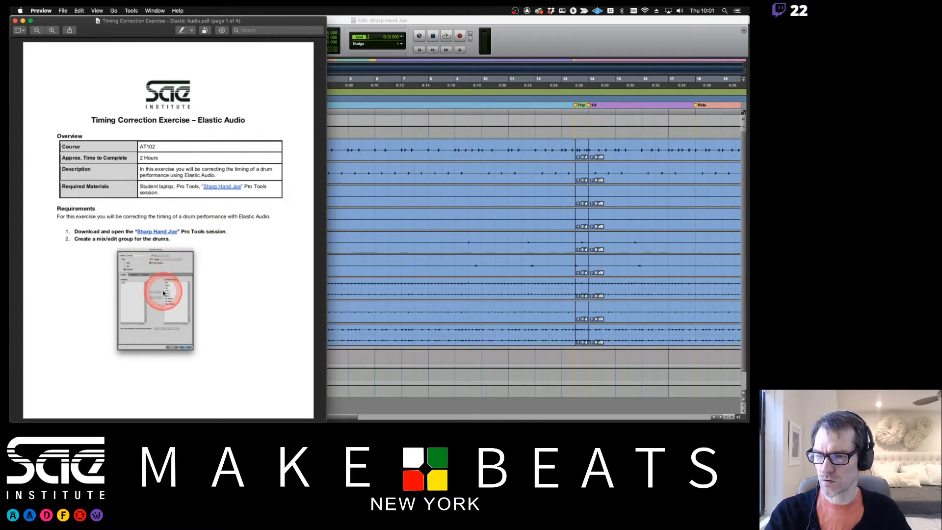
scroll(158, 263, "down", 5)
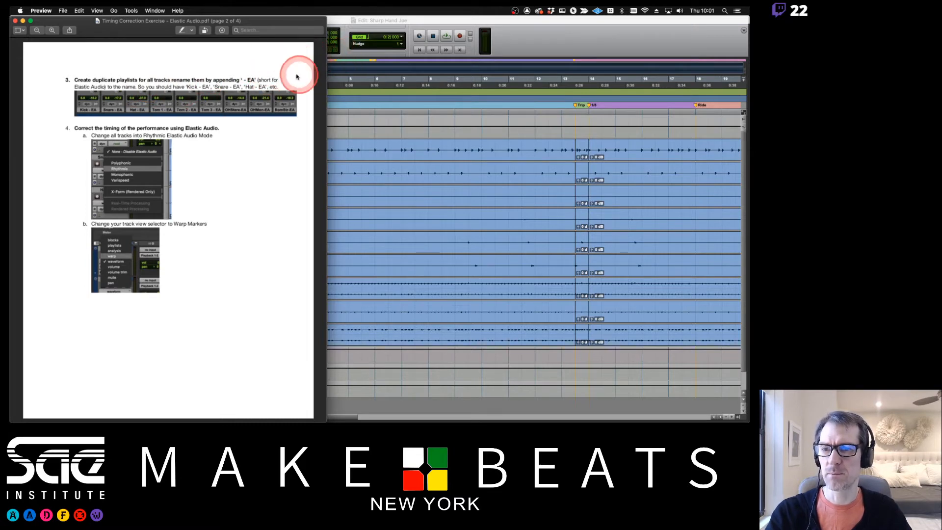
left_click(441, 19)
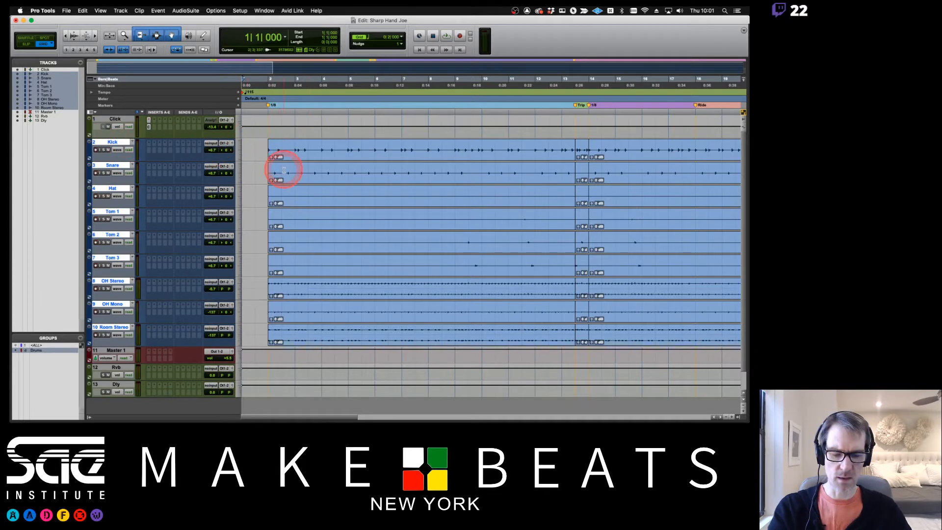
- Try merging the split drum clips into one with Cmd+H, then undo the merge
key("super+bracketleft")
key("super+bracketright")
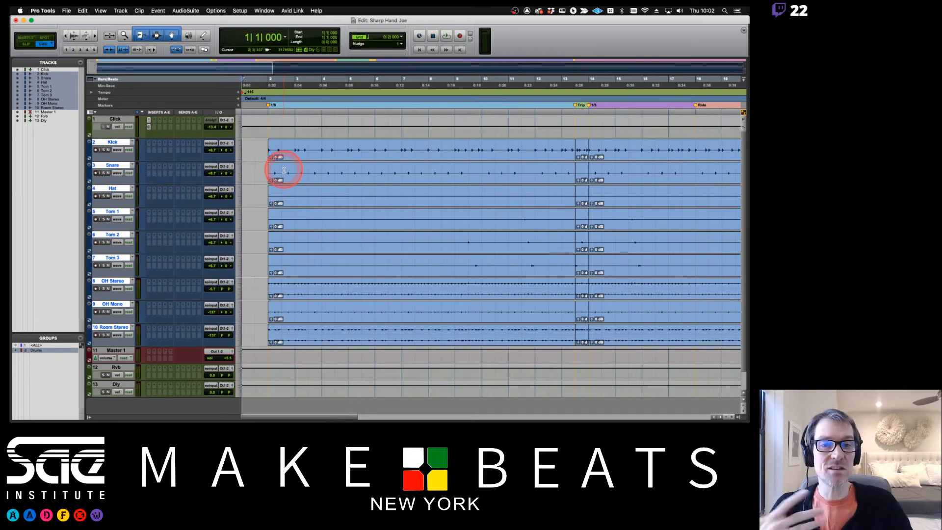
scroll(448, 145, "right", 20)
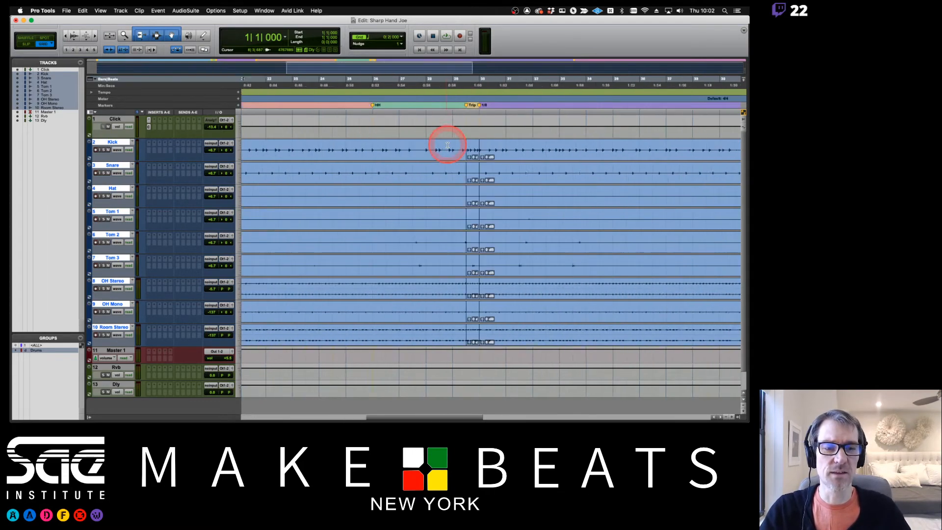
scroll(447, 146, "left", 18)
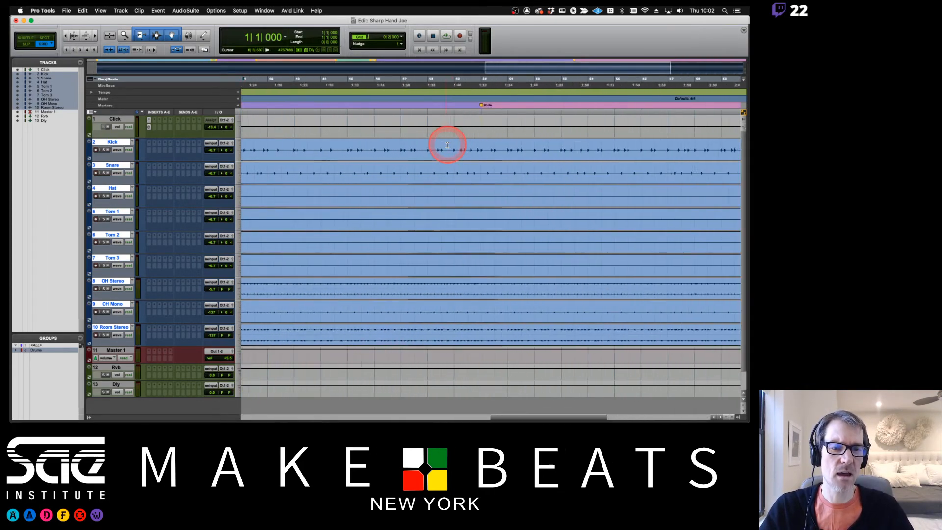
scroll(448, 145, "left", 6)
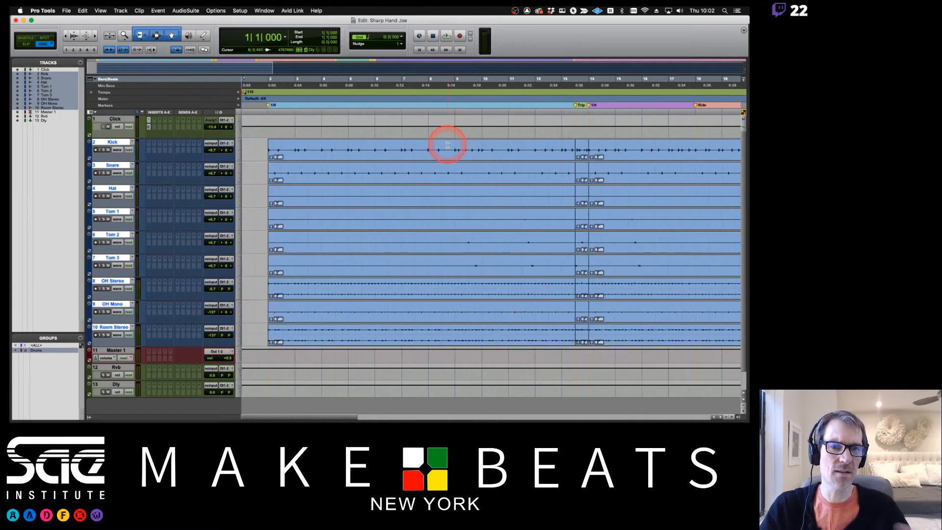
left_click(579, 153)
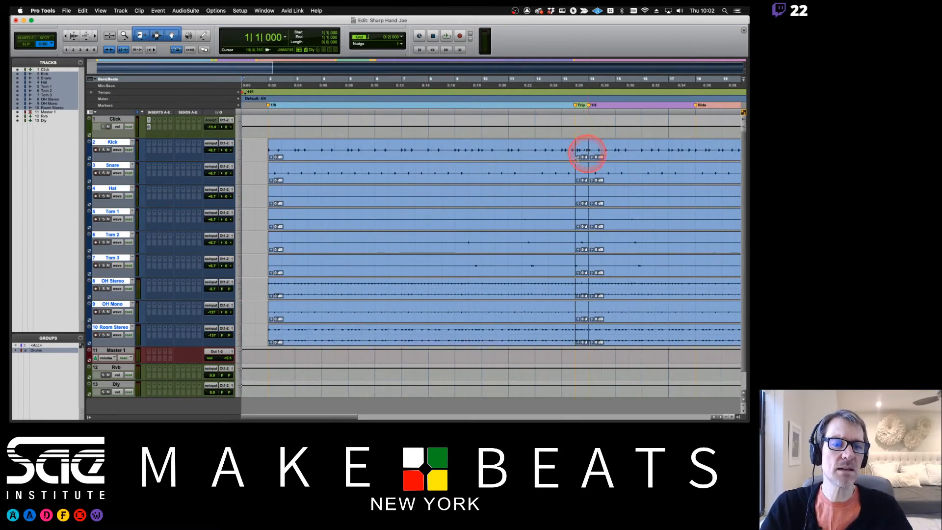
left_click(627, 158)
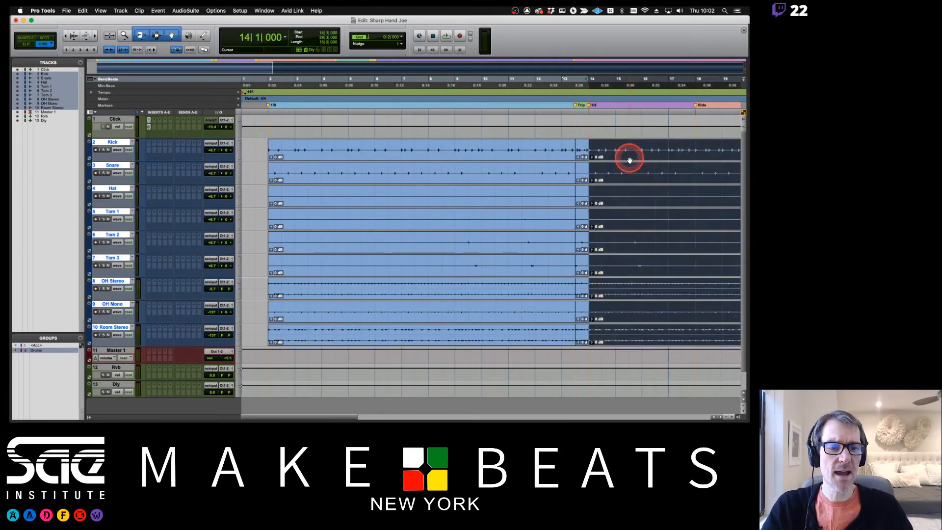
left_click(549, 154, "shift")
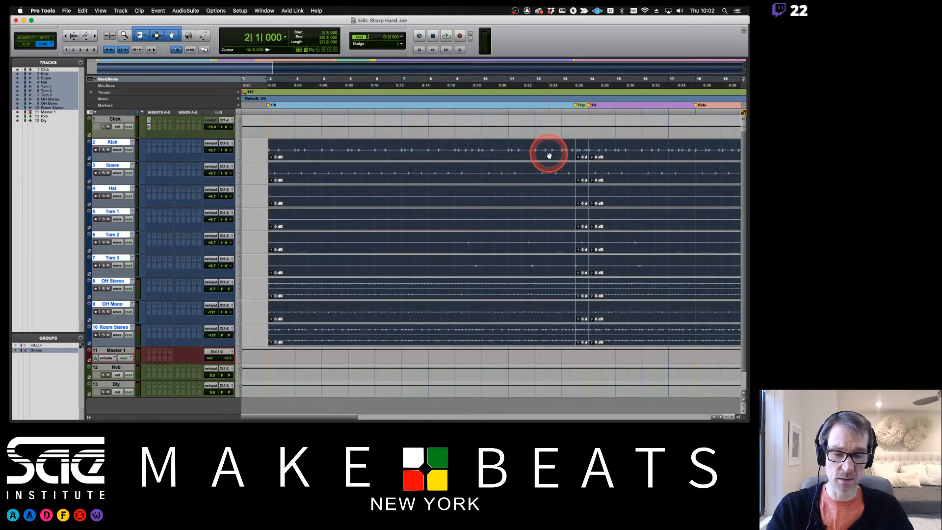
key("super+h")
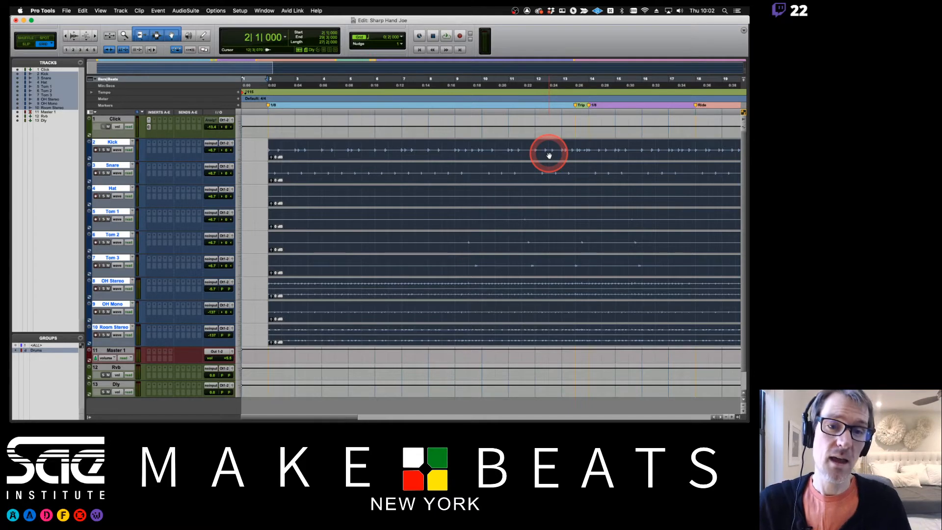
key("super+z")
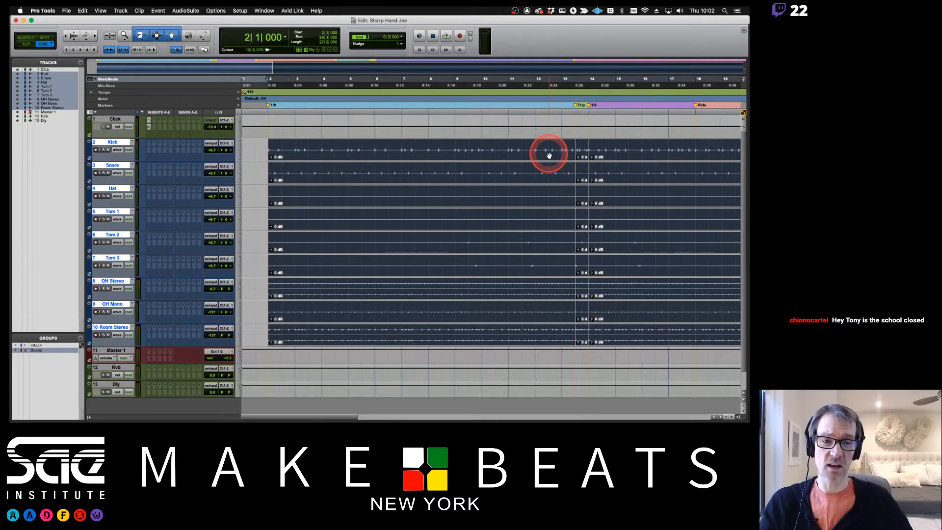
- Trim the drum clips' left edge from bar 2 back to bar 1 and deselect
left_click(252, 147)
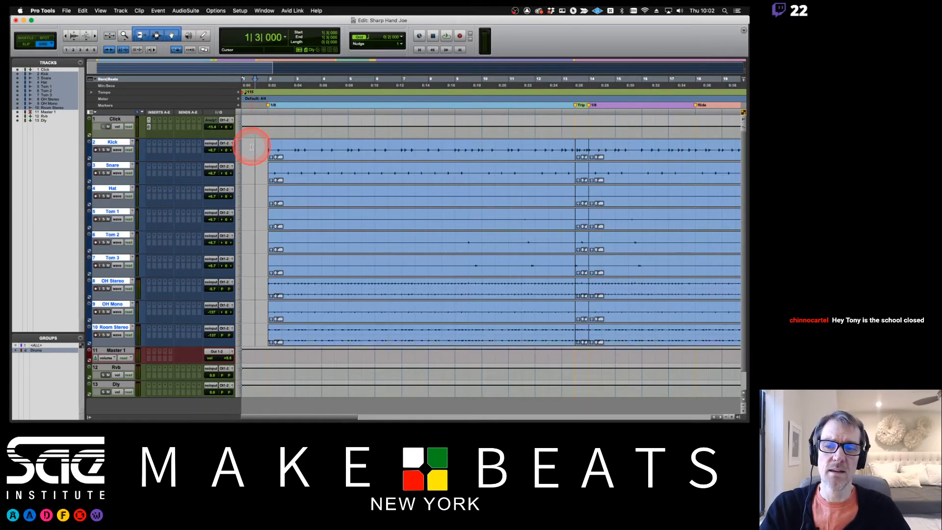
left_click_drag(269, 149, 243, 150)
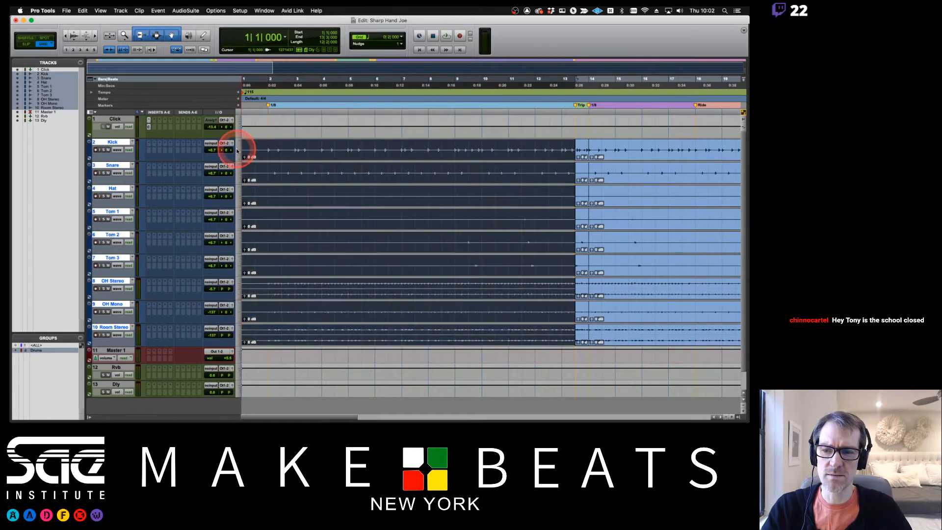
left_click(268, 147)
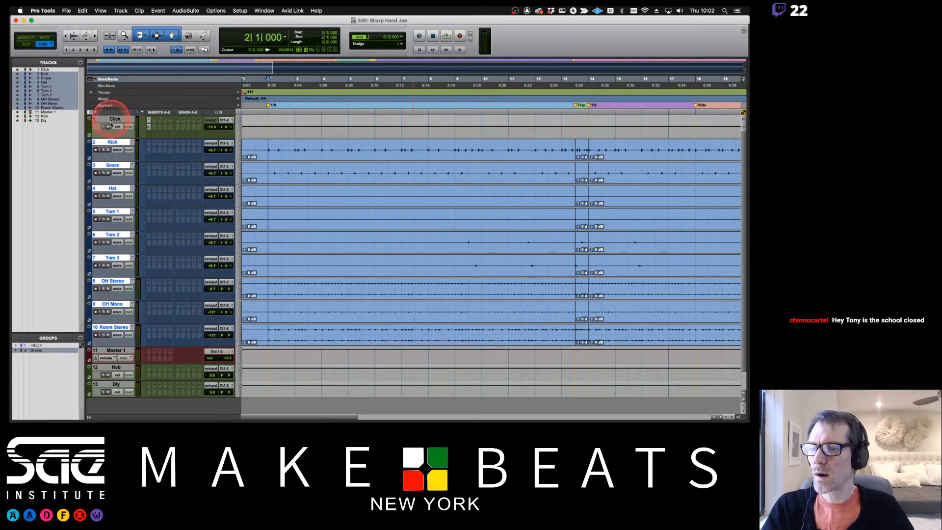
left_click(116, 194)
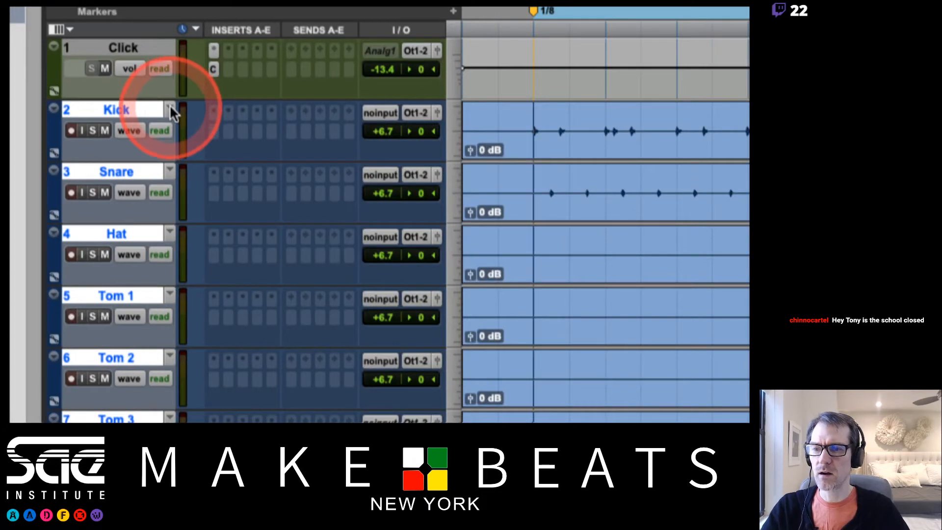
- Duplicate the Kick playlist so every grouped drum track gets a .01 playlist
left_click(172, 107)
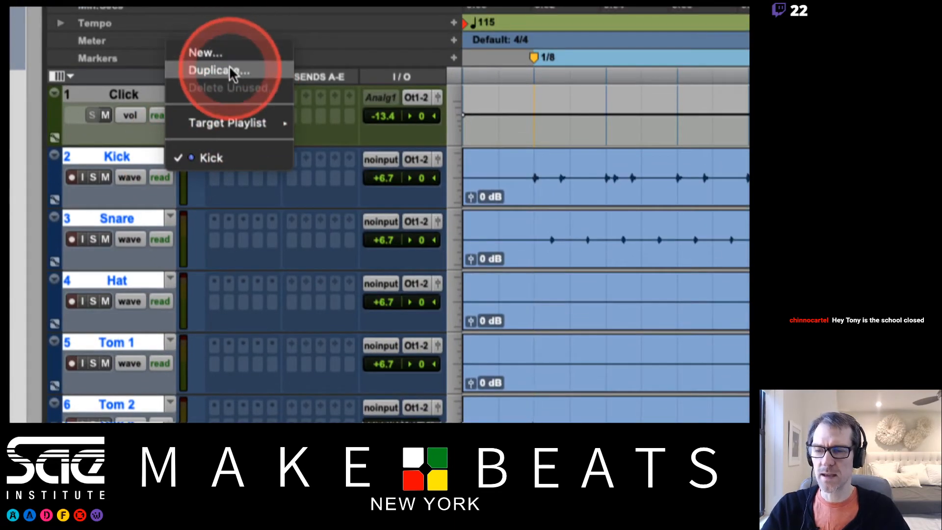
left_click(230, 73)
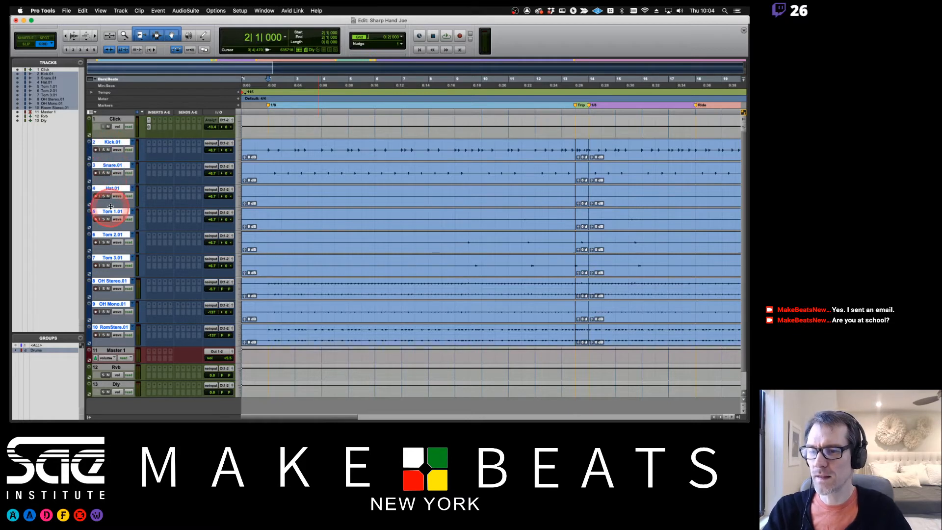
- Check the PDF, then rename the Kick.01 and Snare.01 playlists to Kick - EA and Snare - EA
key("super+Tab")
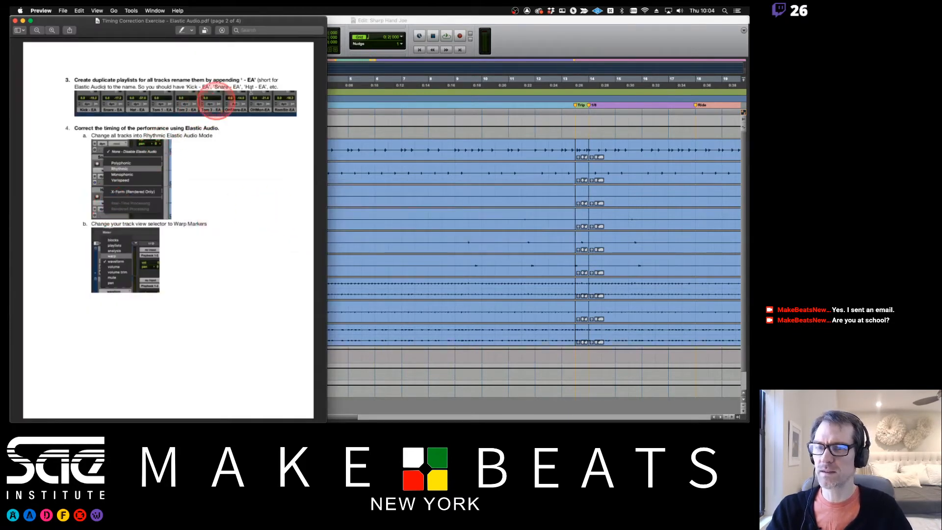
key("super+Tab")
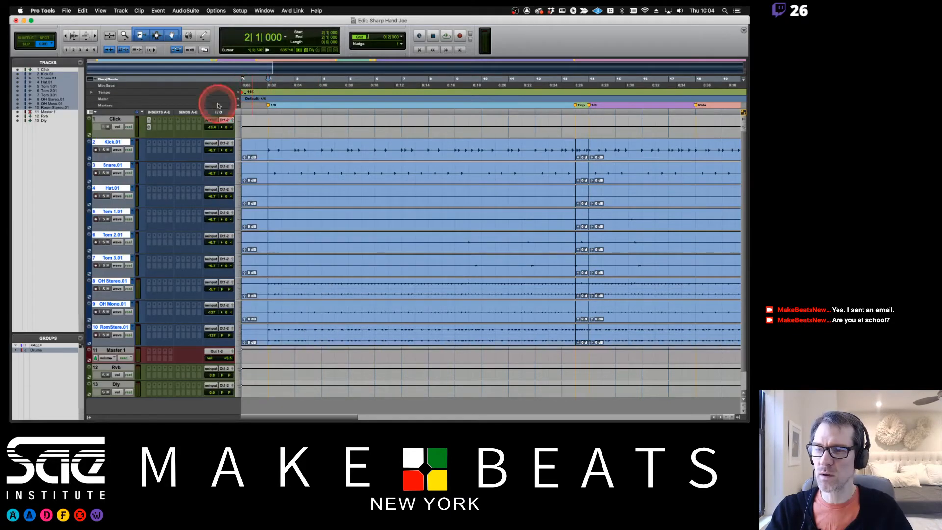
double_click(118, 142)
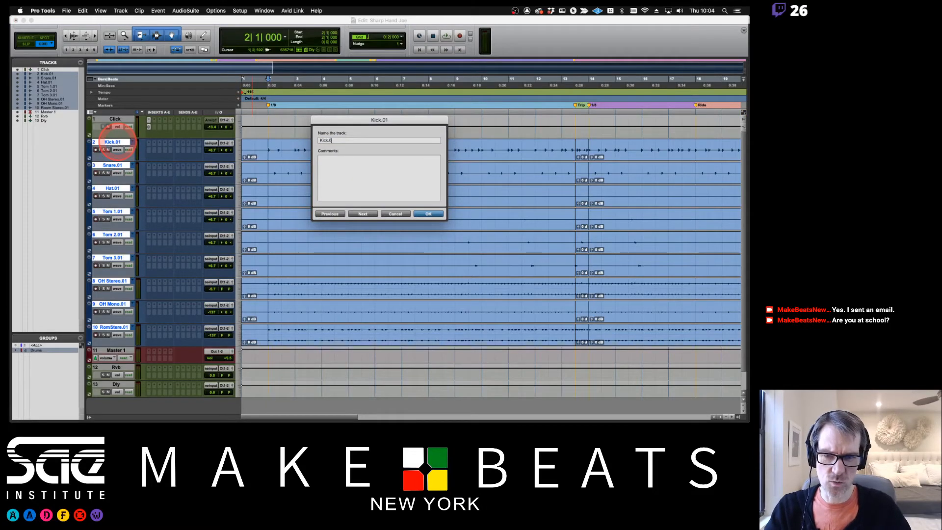
key("BackSpace")
key("BackSpace")
key("BackSpace")
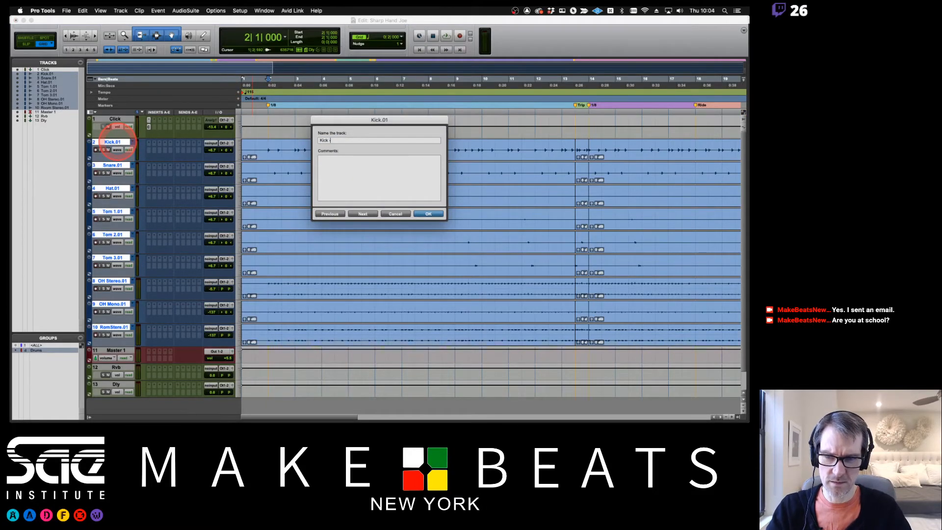
type("- ES")
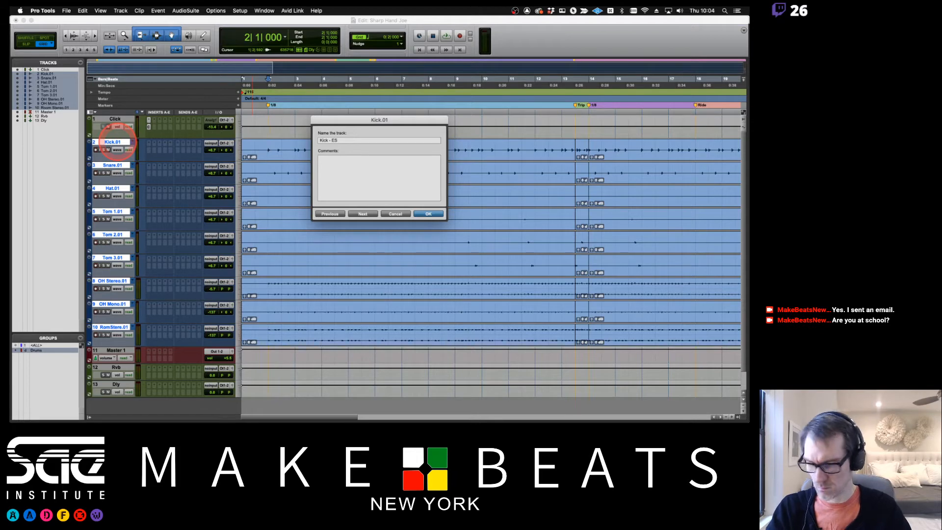
key("BackSpace")
type("A")
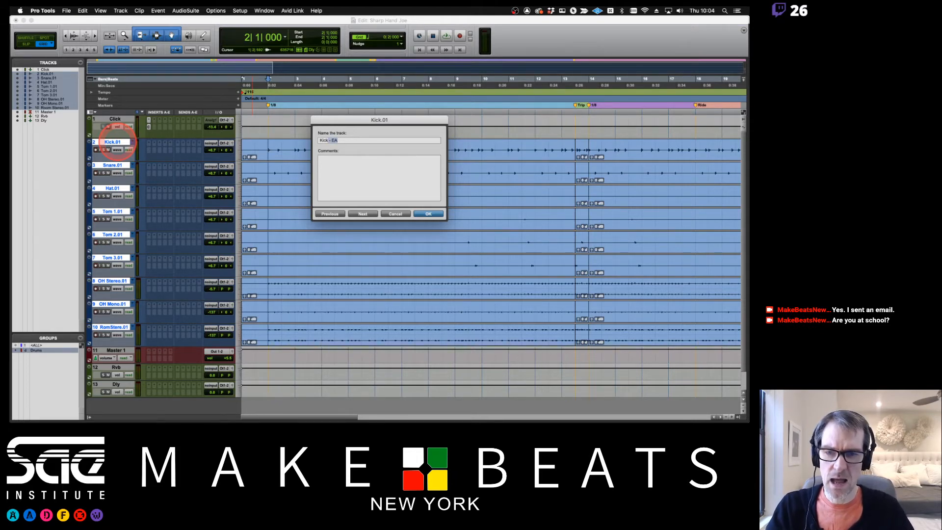
key("super+Right")
key("Right")
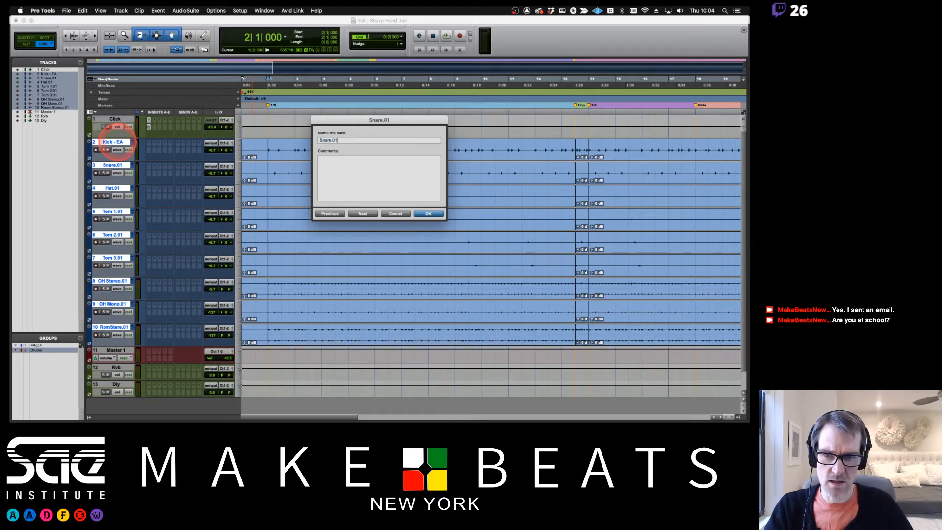
key("BackSpace")
key("BackSpace")
type("- EA")
key("super+Right")
- Rename the Hat, Tom 1, Tom 2 and Tom 3 playlists with the ' - EA' suffix
key("Right")
key("BackSpace")
key("BackSpace")
key("BackSpace")
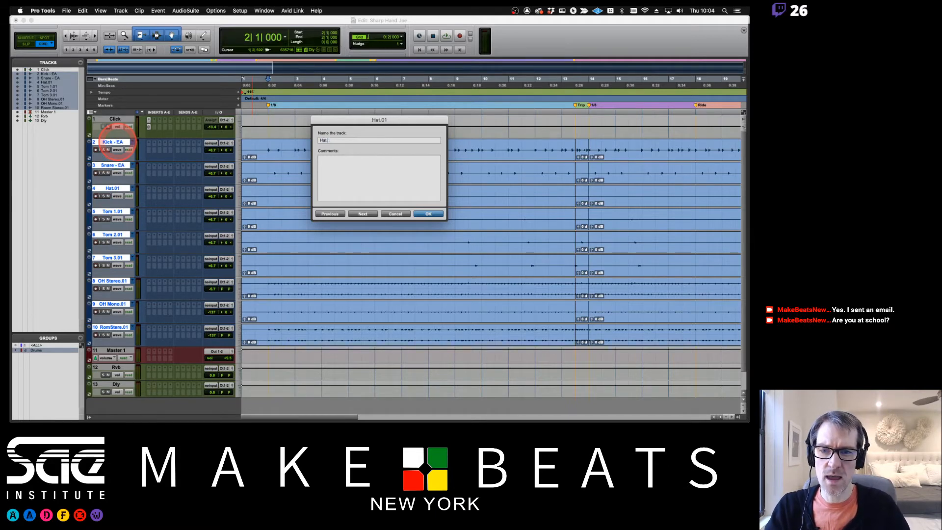
type("- EA")
key("super+Right")
key("Right")
key("BackSpace")
key("BackSpace")
key("BackSpace")
key("BackSpace")
key("BackSpace")
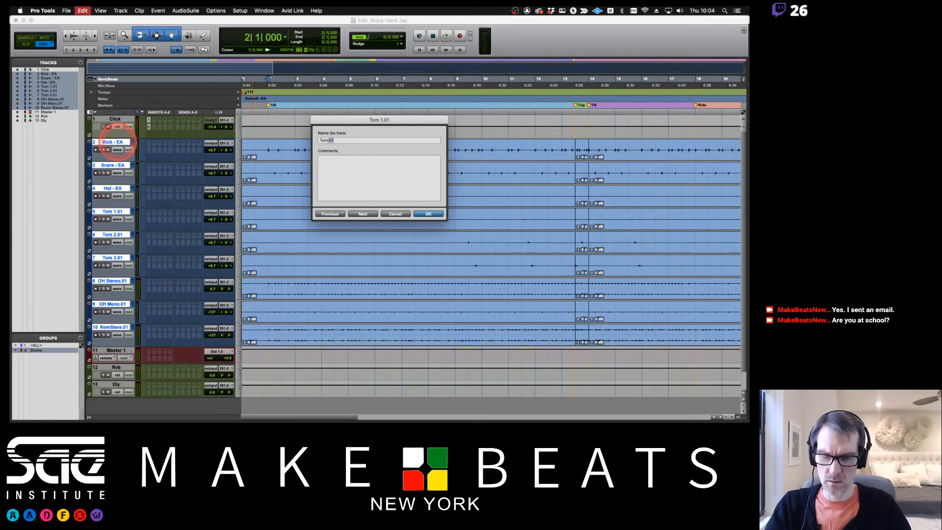
type("- EA")
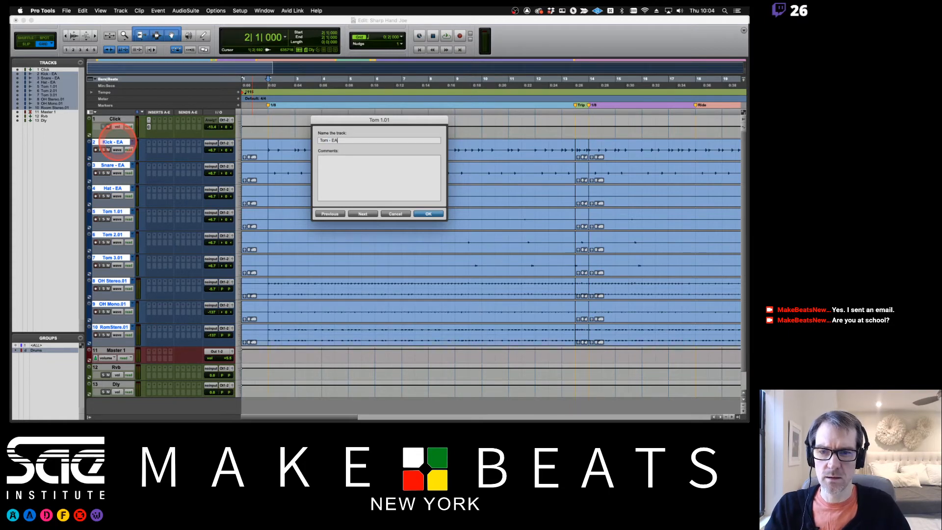
key("super+Right")
key("Right")
key("BackSpace")
key("BackSpace")
key("BackSpace")
type("- EA")
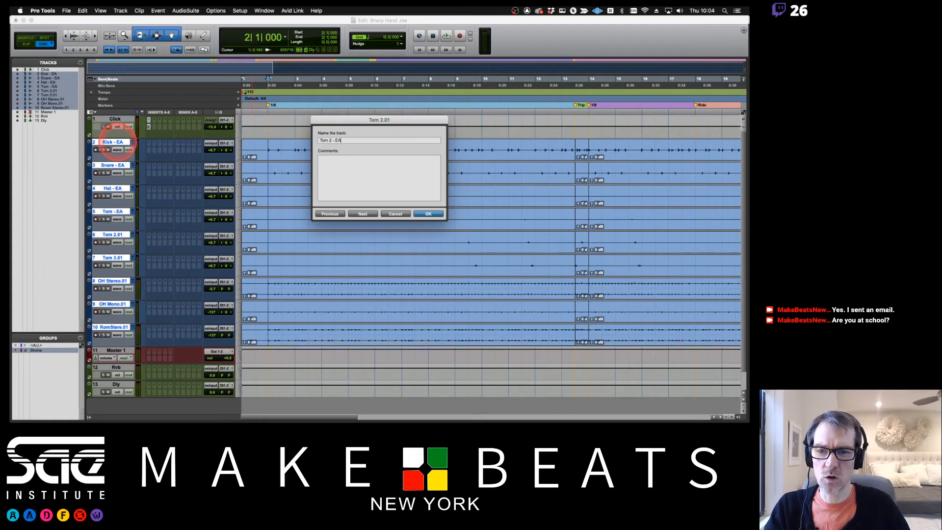
key("super+Right")
key("Right")
key("BackSpace")
key("BackSpace")
key("BackSpace")
type("- EA")
key("super+Right")
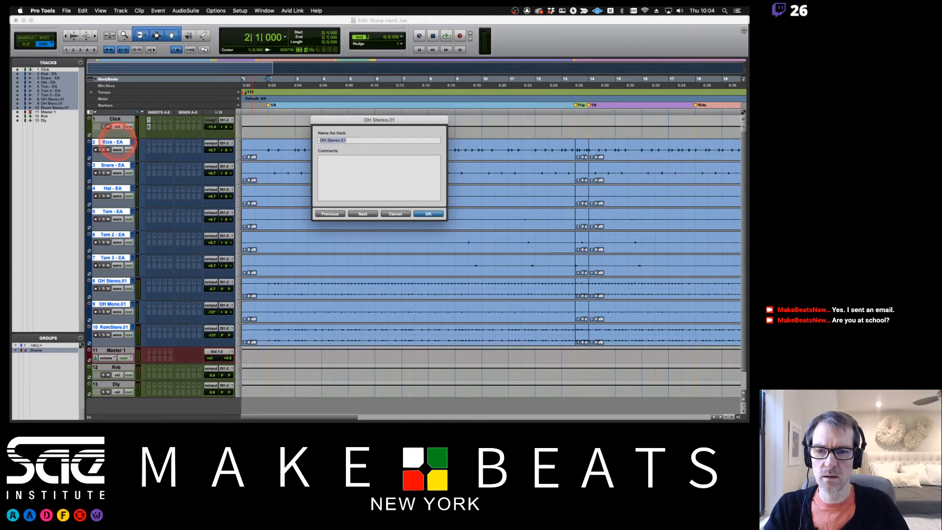
- Rename the OH Mono and Room Stereo playlists to ' - EA' and confirm the renames
key("super+Right")
key("Right")
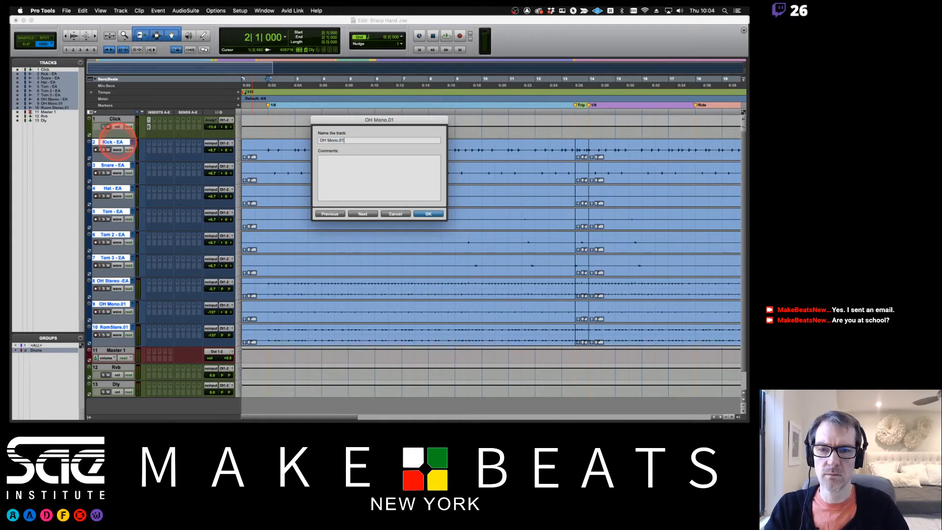
key("BackSpace")
key("BackSpace")
key("BackSpace")
type("- EA")
key("super+Right")
key("Right")
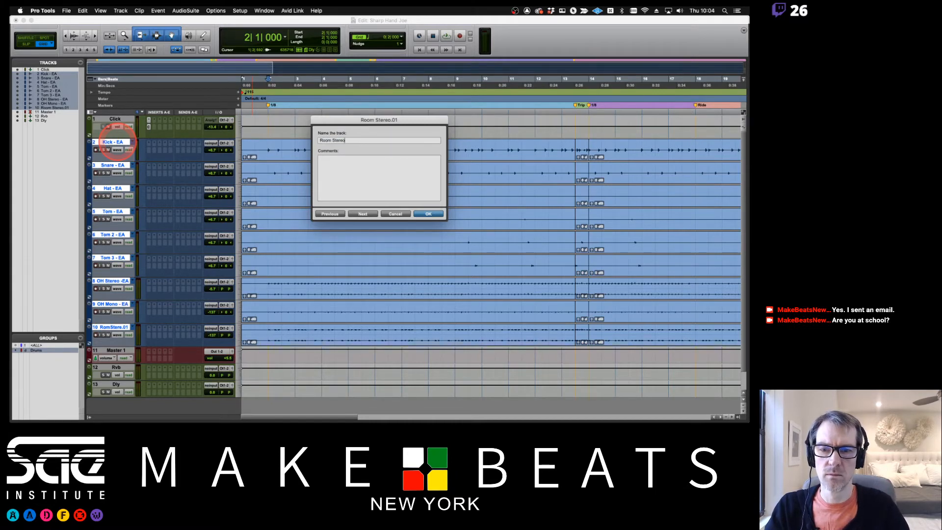
key("BackSpace")
key("BackSpace")
key("BackSpace")
type("- EA")
key("Return")
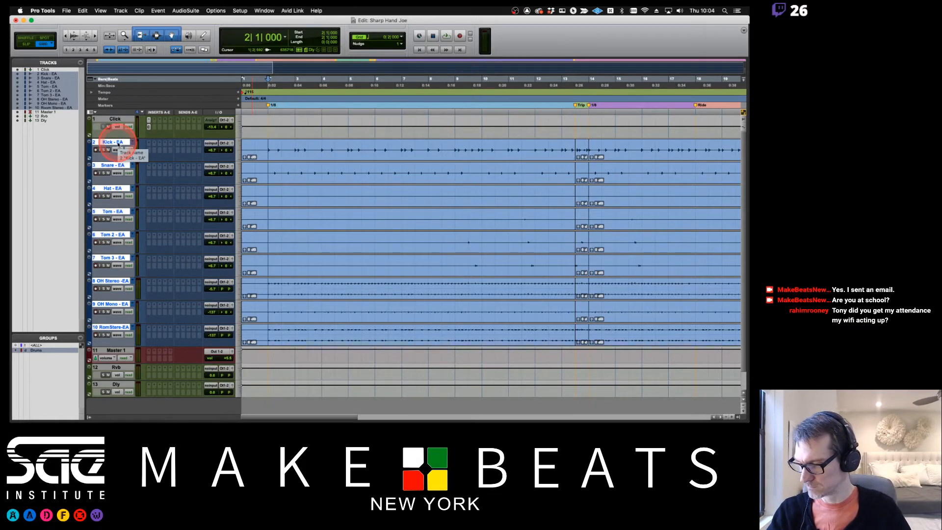
key("super+Tab")
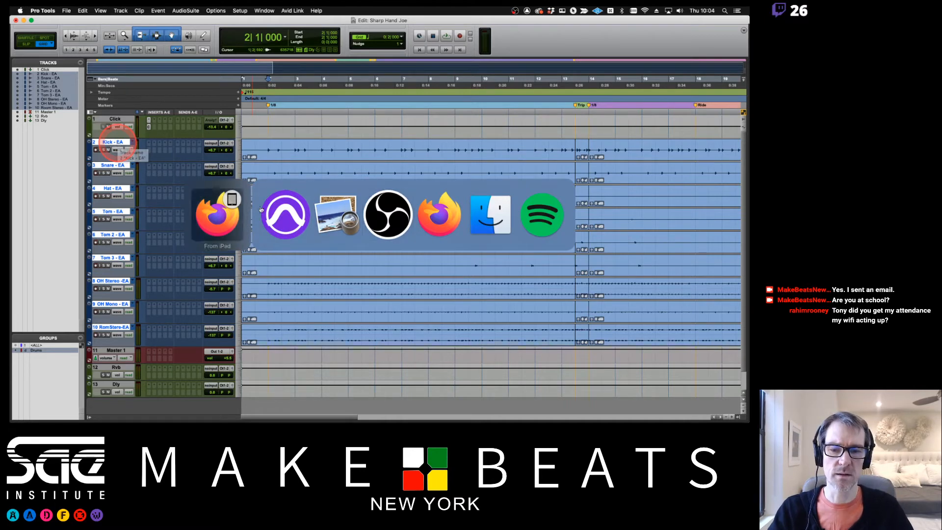
left_click(421, 206)
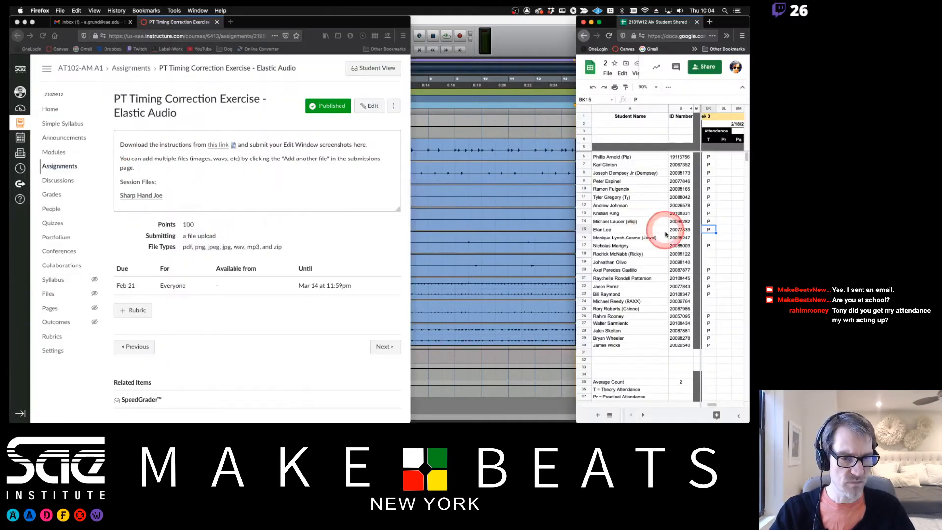
left_click(619, 316)
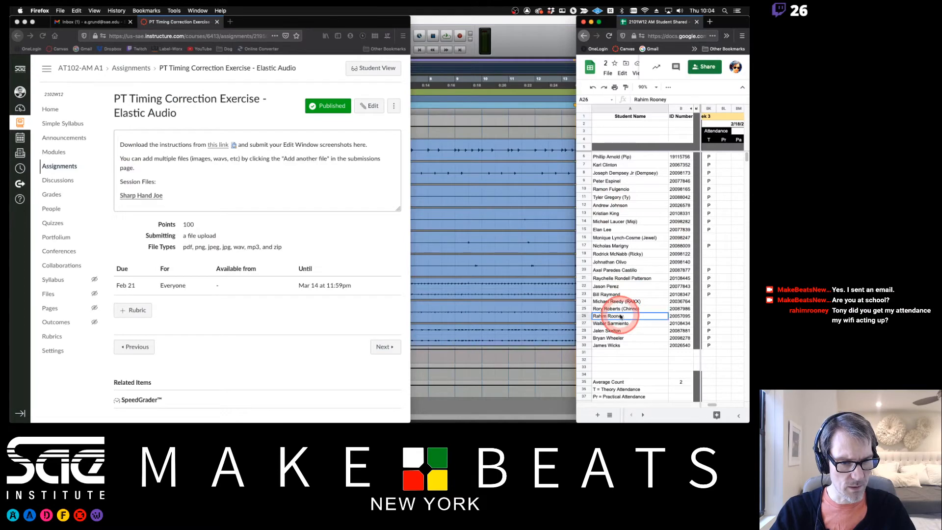
left_click(463, 280)
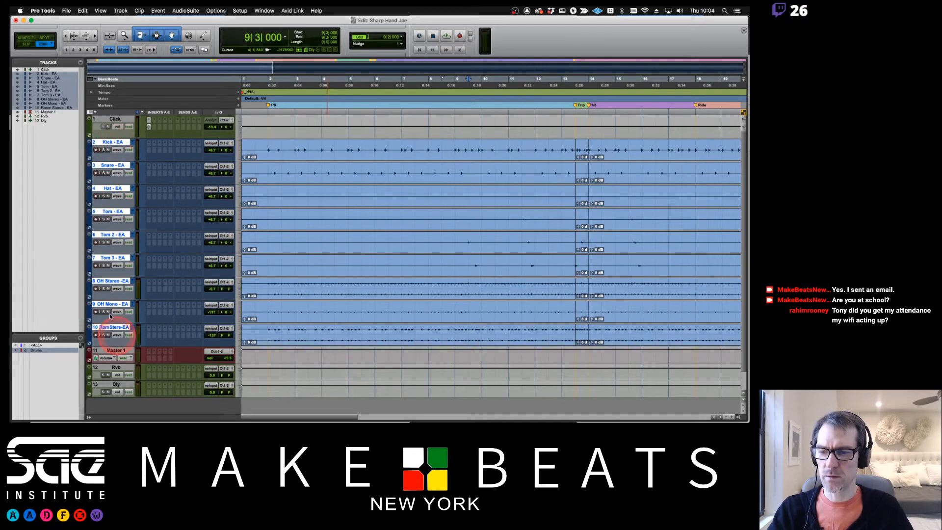
double_click(119, 141)
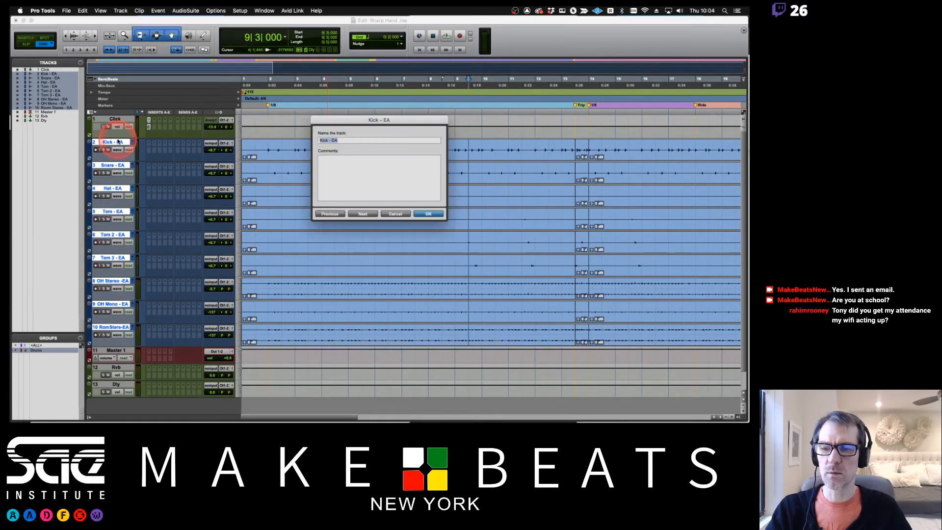
left_click(338, 140)
triple_click(337, 140)
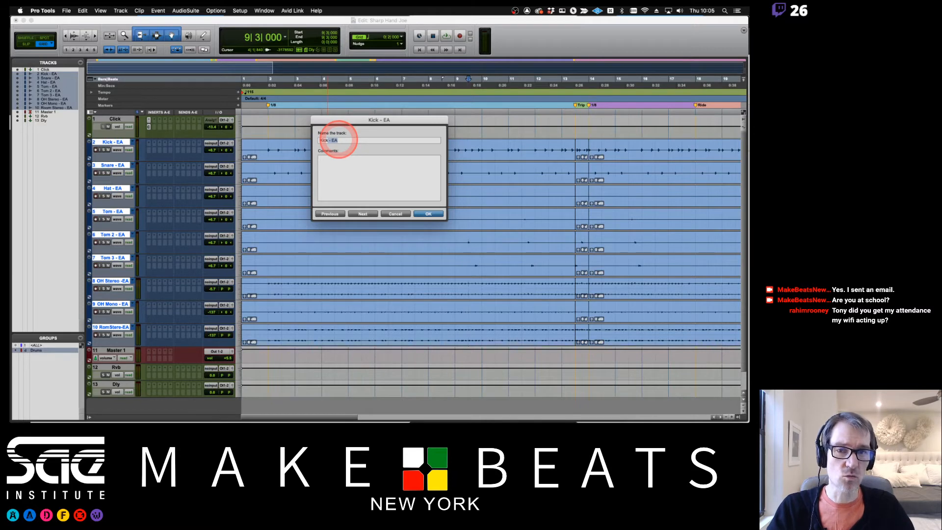
key("super+Right")
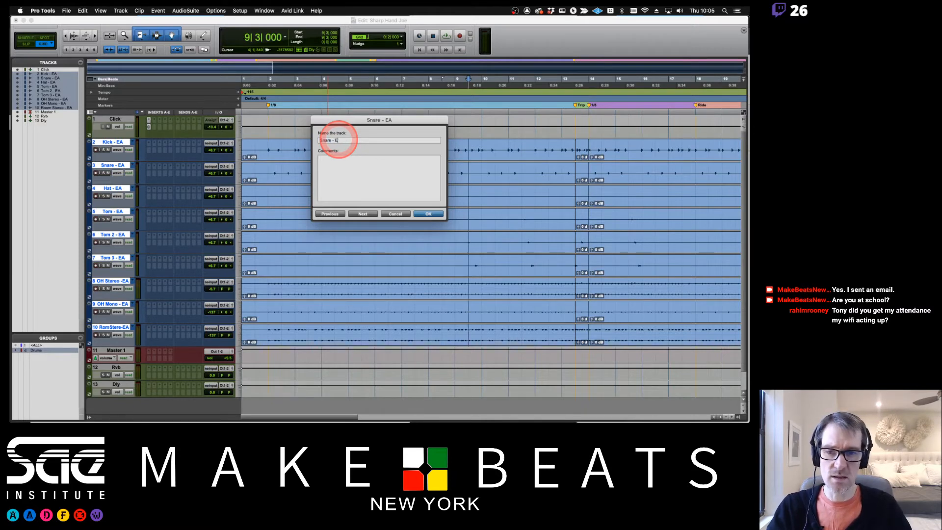
key("BackSpace")
key("BackSpace")
key("BackSpace")
key("BackSpace")
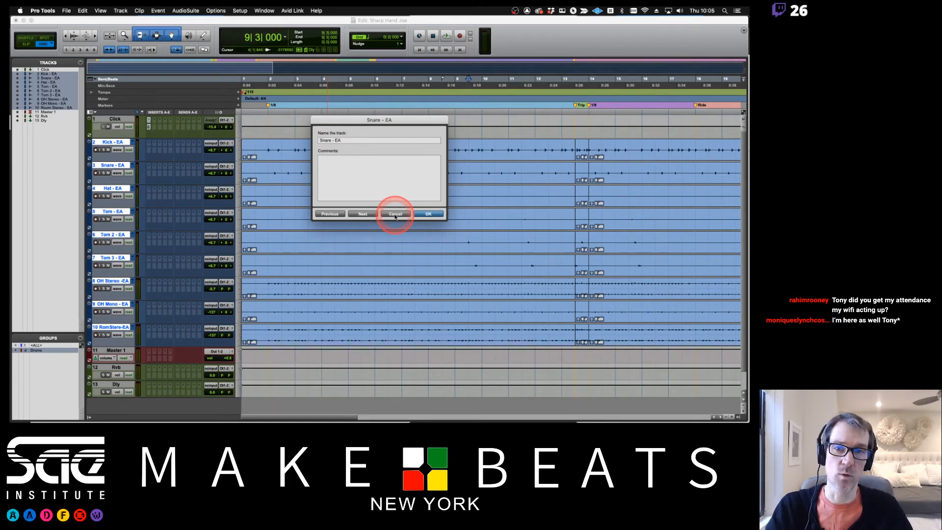
left_click(429, 214)
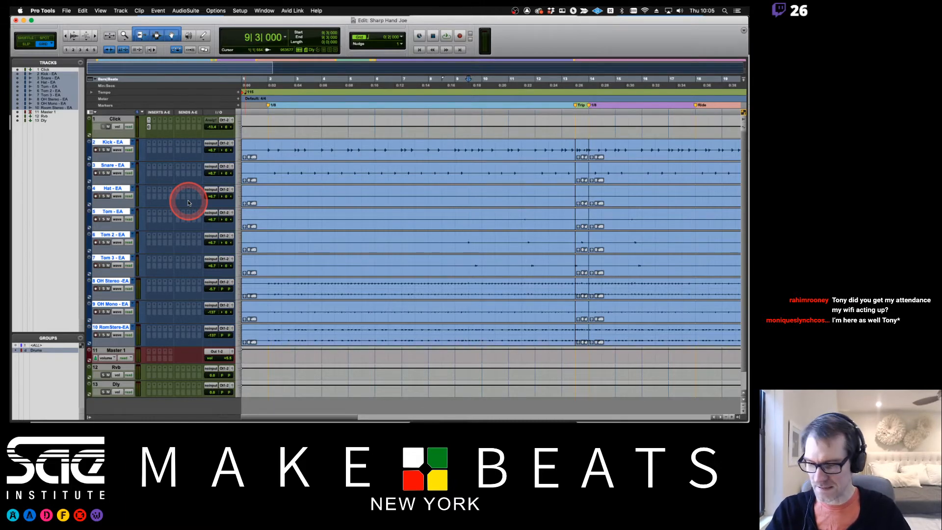
key("super+Tab")
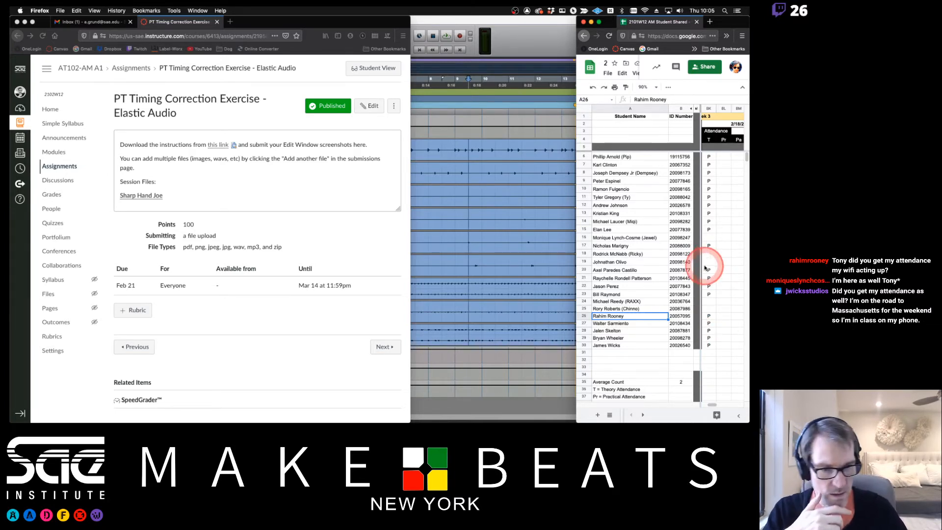
- Mark a student present with 'P' in attendance column BK, then return to Pro Tools
left_click(708, 246)
left_click(708, 255)
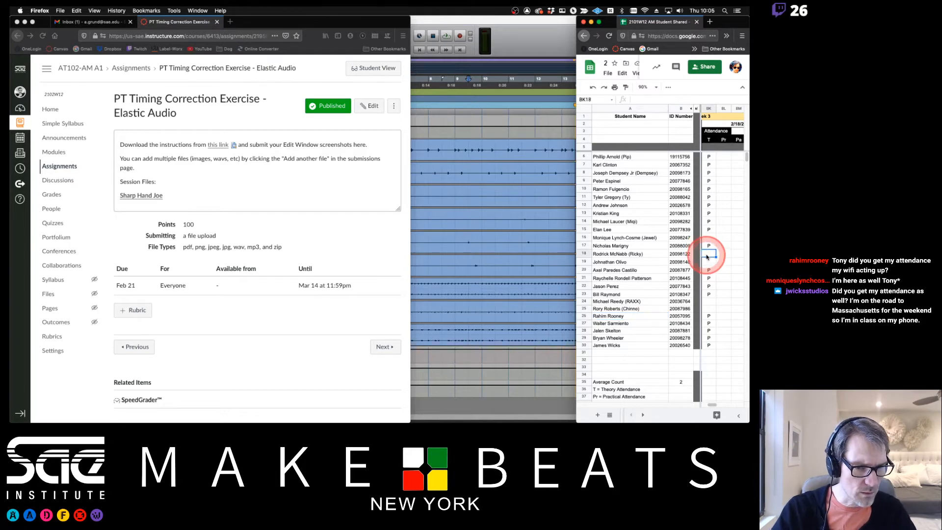
left_click(711, 278)
left_click(714, 308)
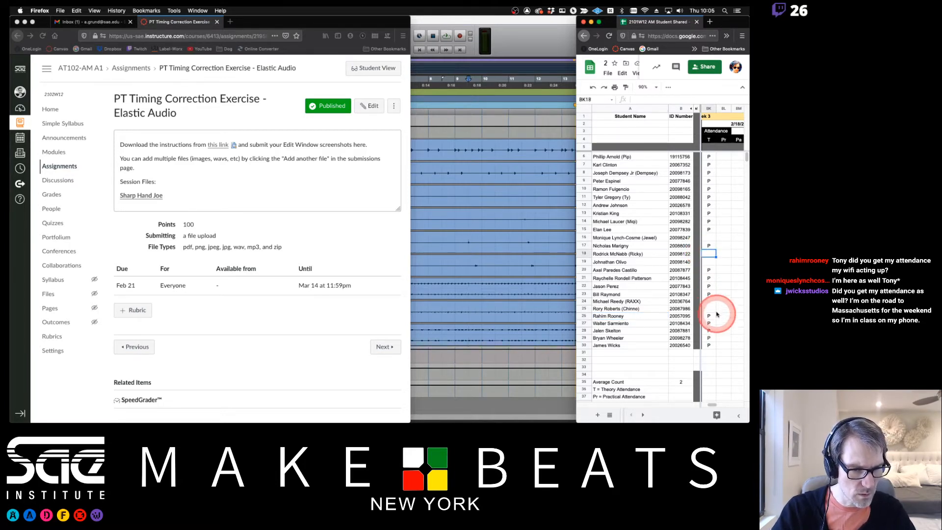
left_click(710, 237)
type("P")
left_click(713, 253)
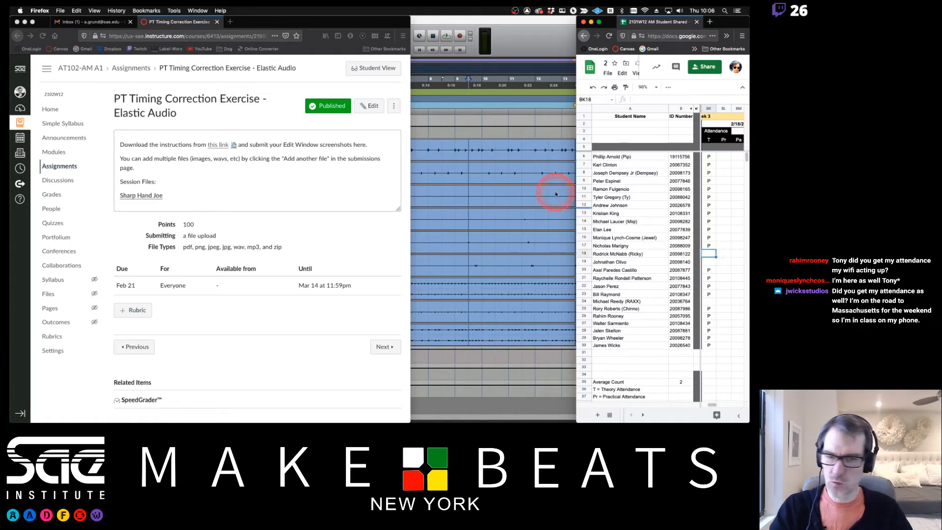
left_click(526, 21)
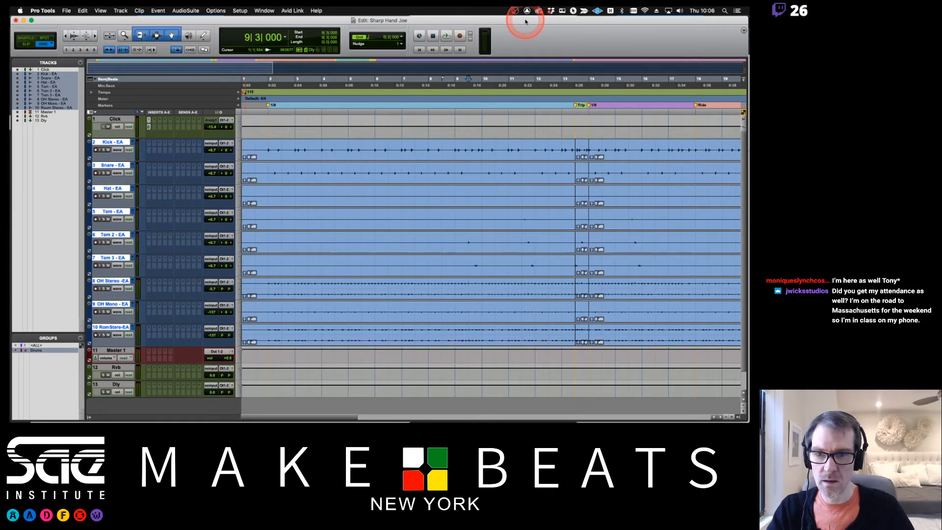
- Move the playhead to bar 2 and switch the drum tracks to their original playlists
left_click(269, 79)
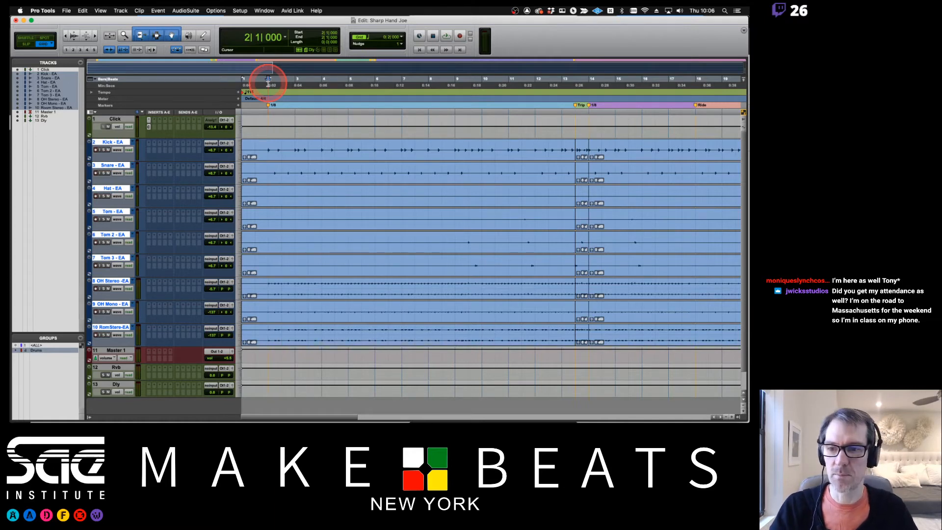
left_click(167, 170)
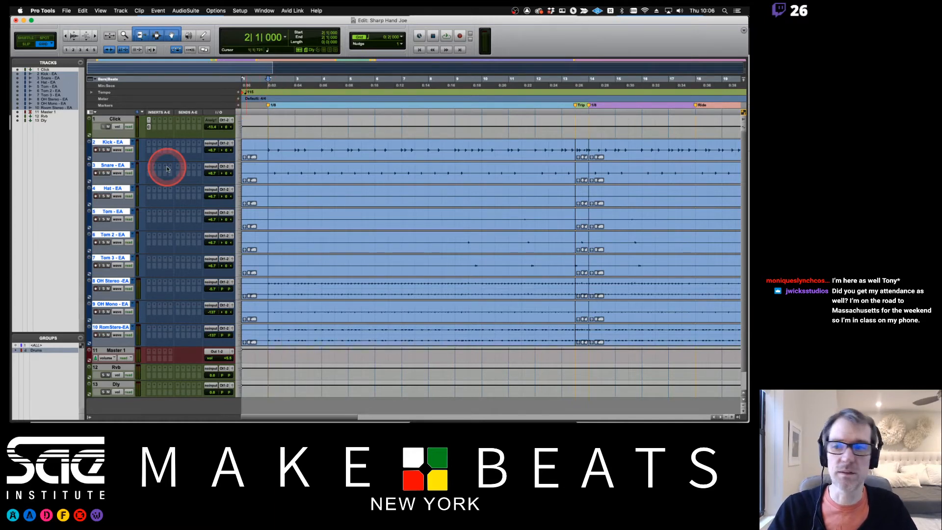
left_click(133, 143)
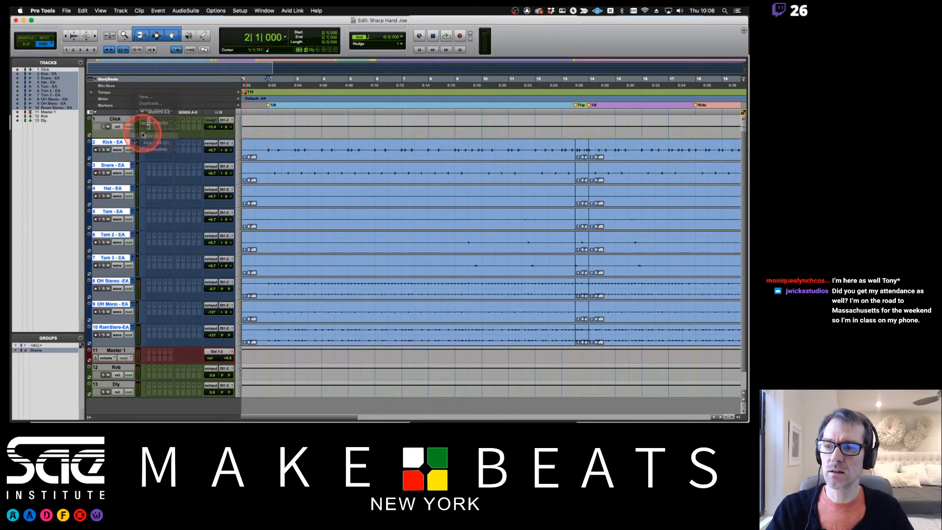
left_click(147, 136)
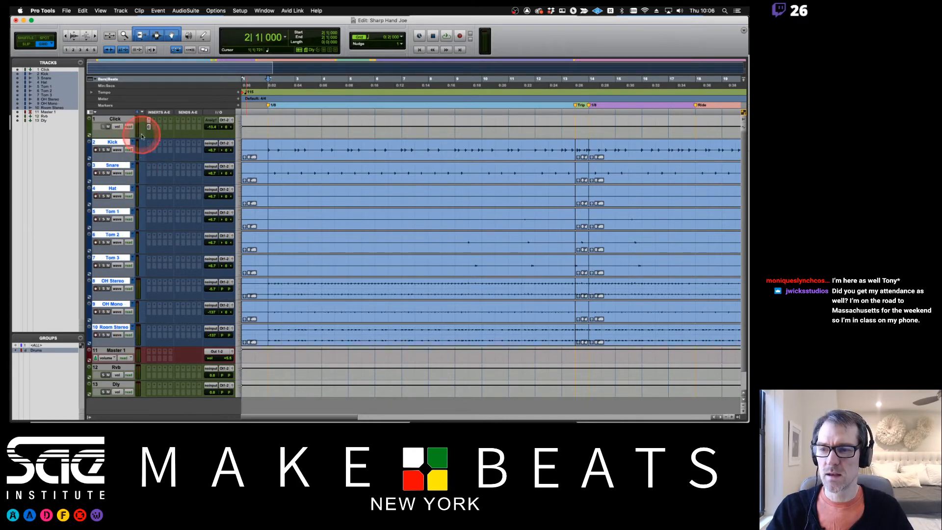
- Compare the - EA playlists, then return the drum tracks to the original playlists
left_click(133, 143)
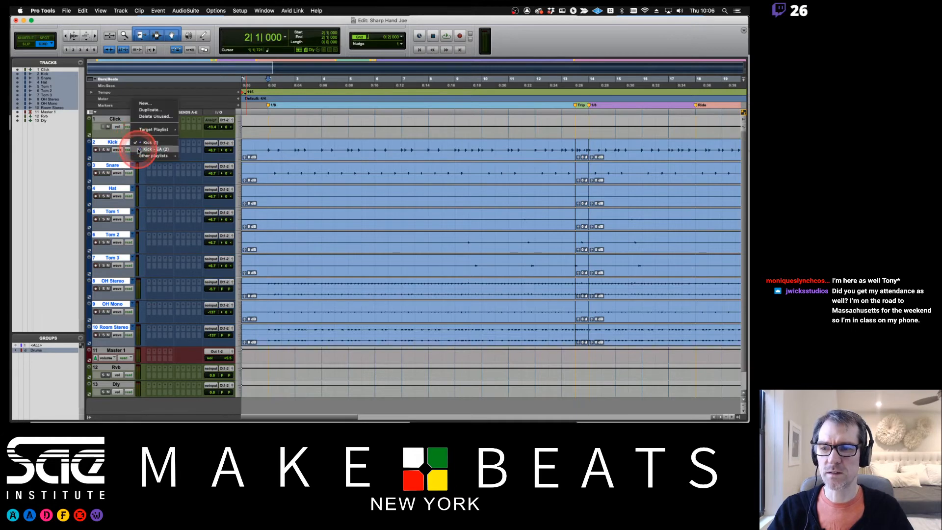
left_click(146, 150)
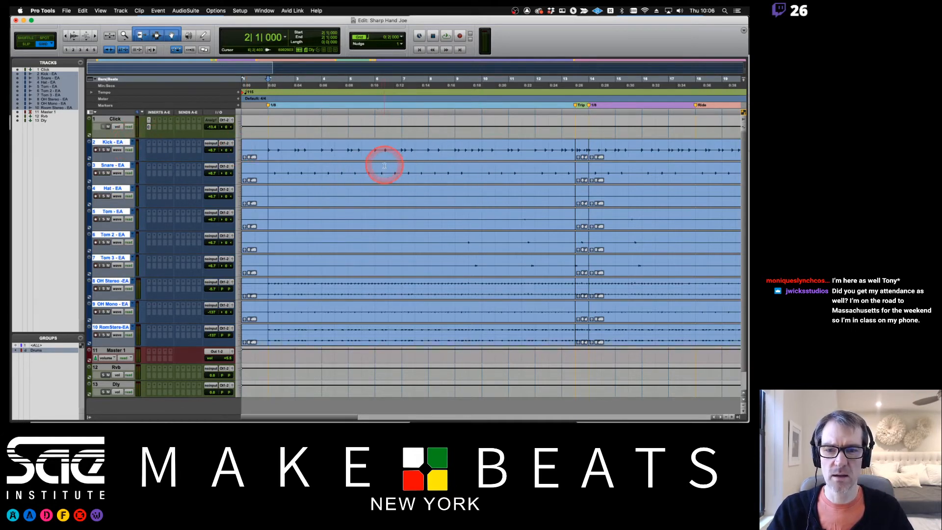
left_click(133, 142)
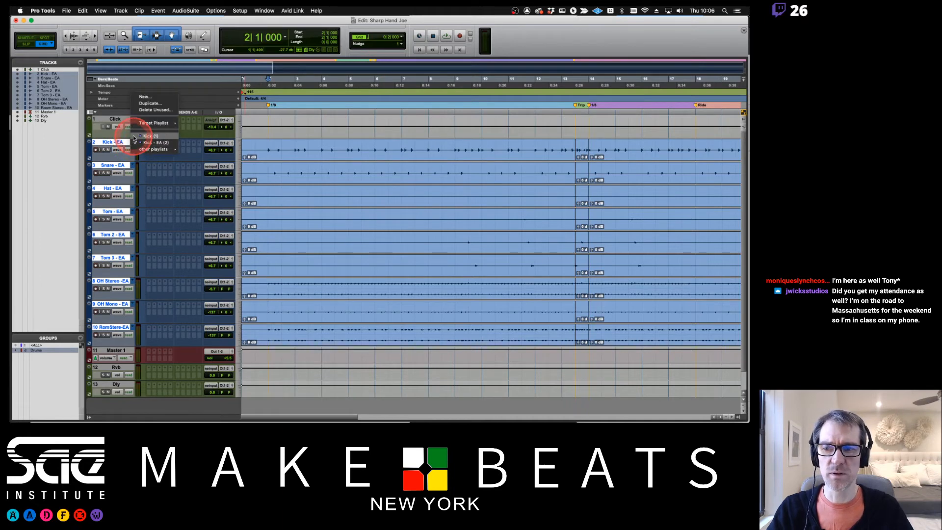
left_click(150, 136)
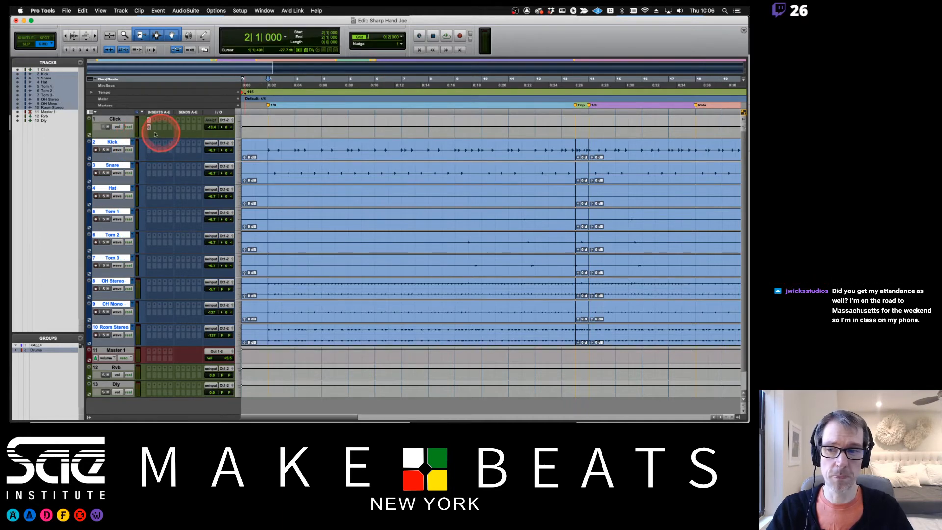
key("super+Tab")
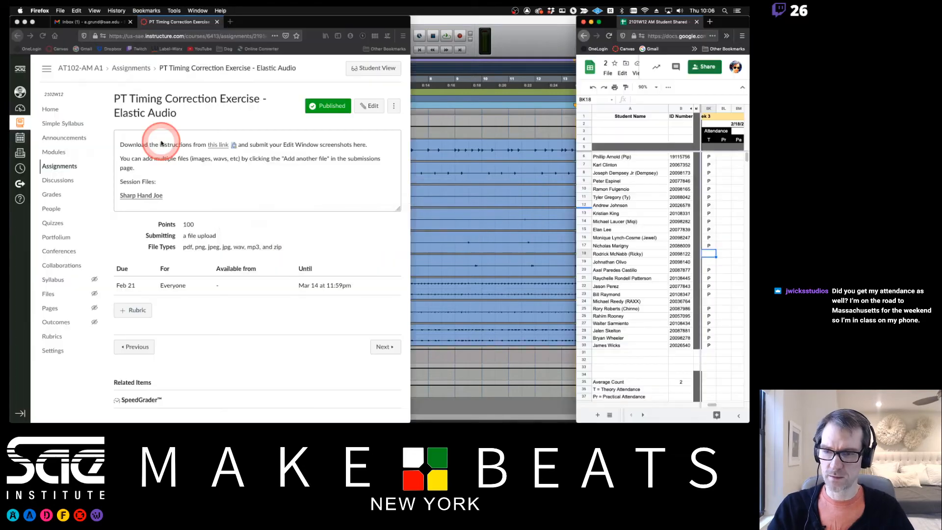
key("super+Tab")
key("super+Tab")
key("Tab")
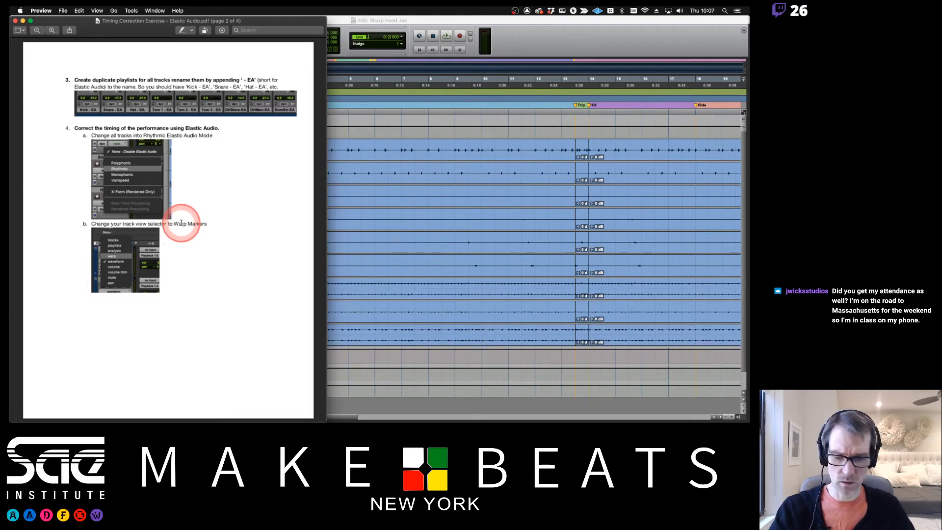
scroll(182, 223, "down", 10)
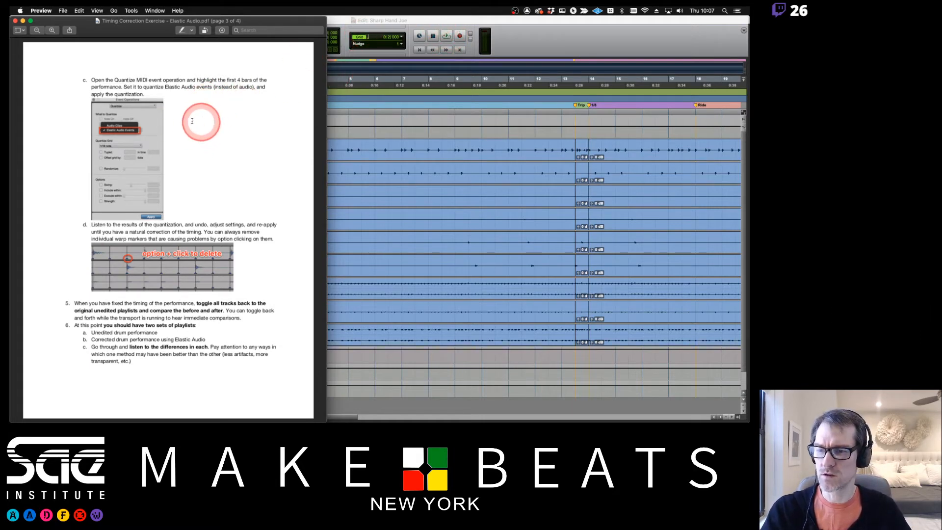
left_click(452, 22)
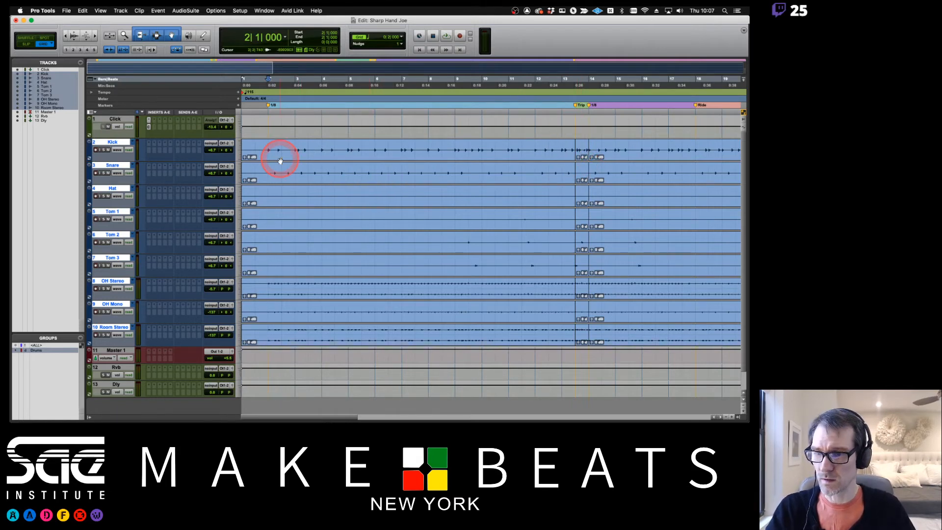
- Make the drum tracks medium height and switch them to the - EA playlists
left_click(239, 153)
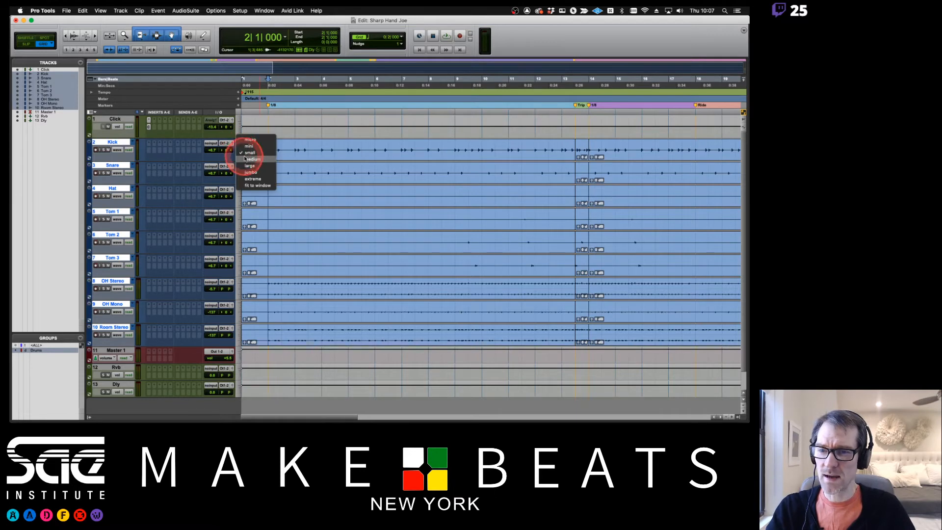
left_click(250, 159)
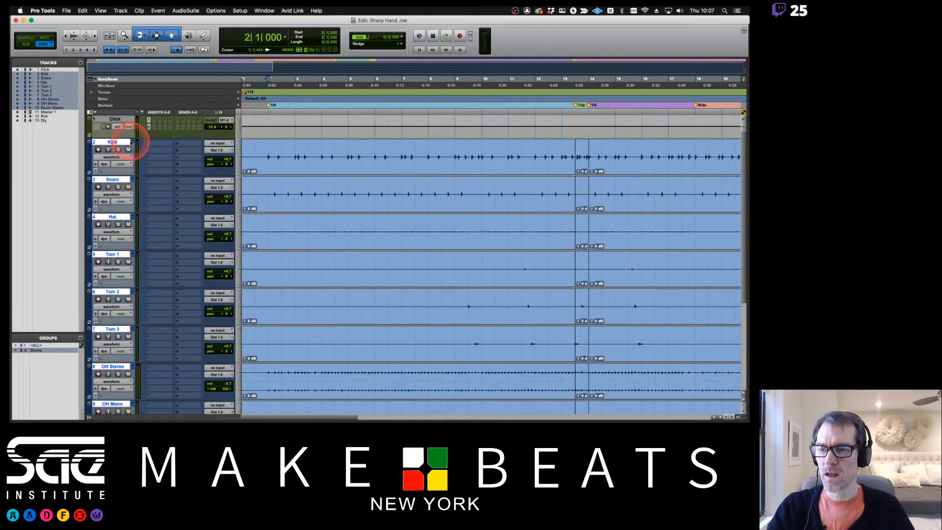
left_click(131, 143)
left_click(139, 149)
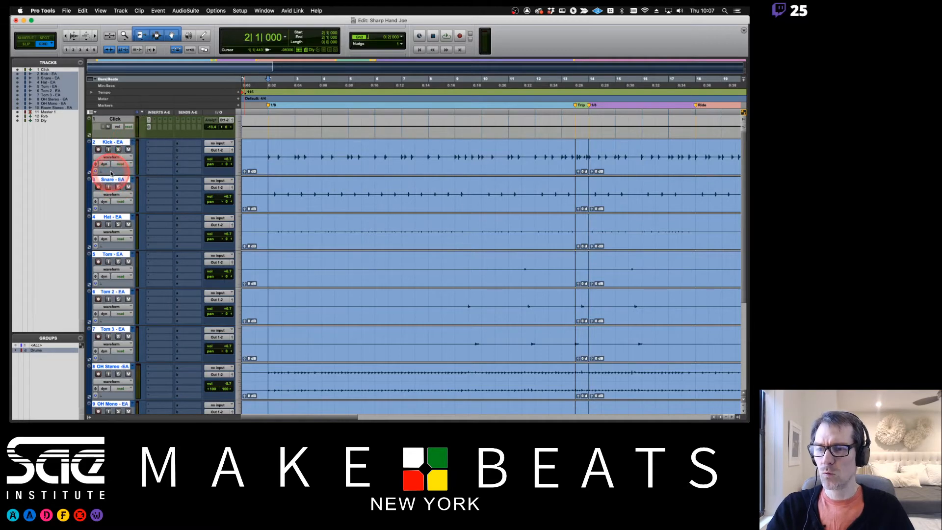
- Set all drum tracks to Rhythmic Elastic Audio, then return them to the original playlists
left_click(108, 173)
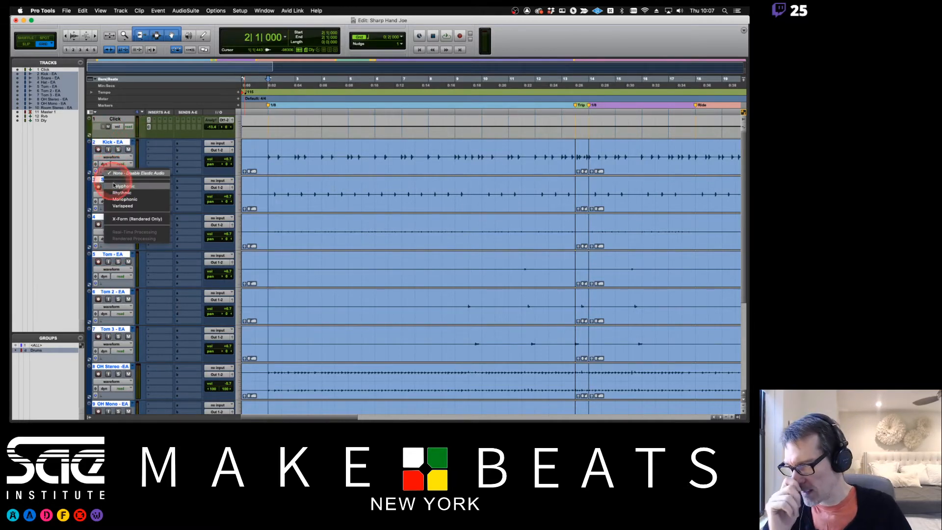
left_click(117, 193)
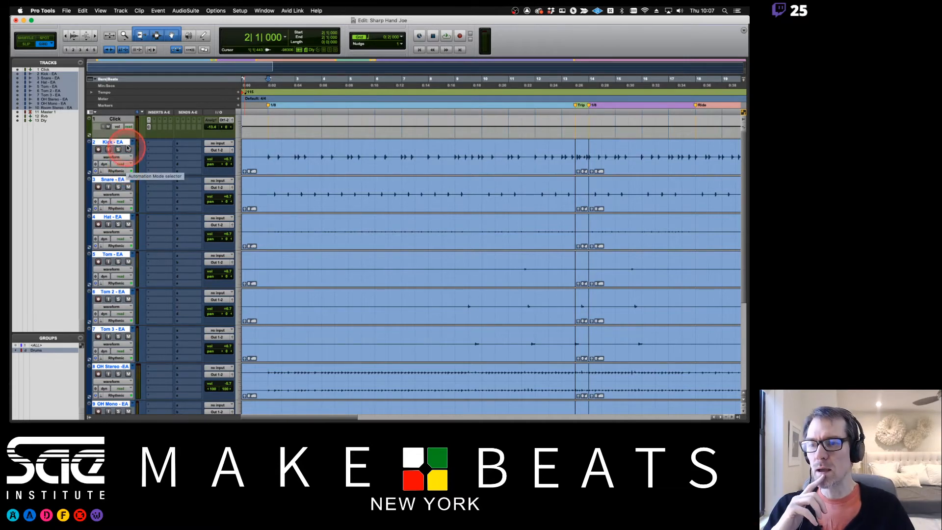
left_click(132, 142)
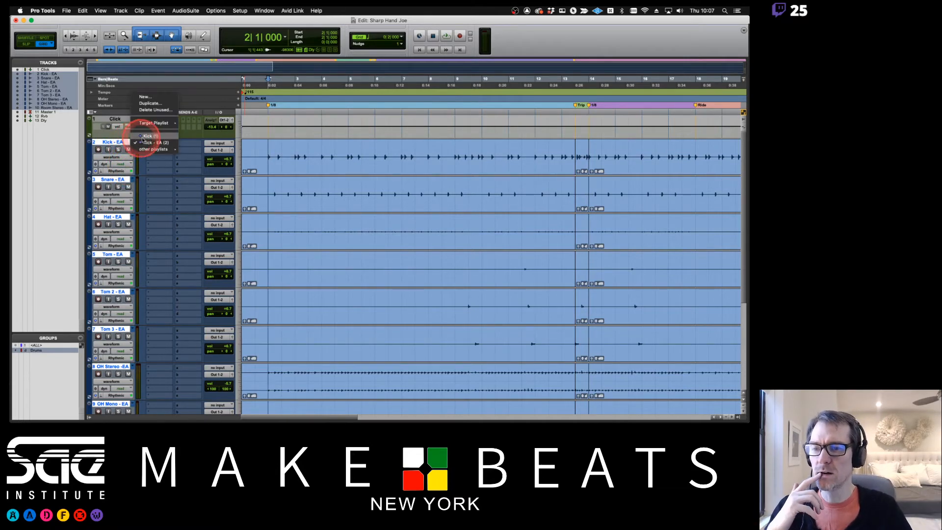
left_click(150, 136)
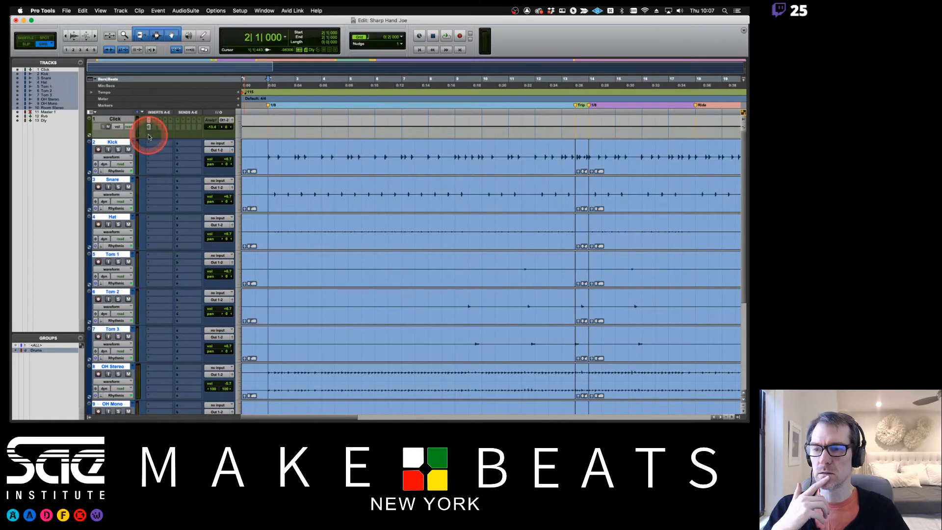
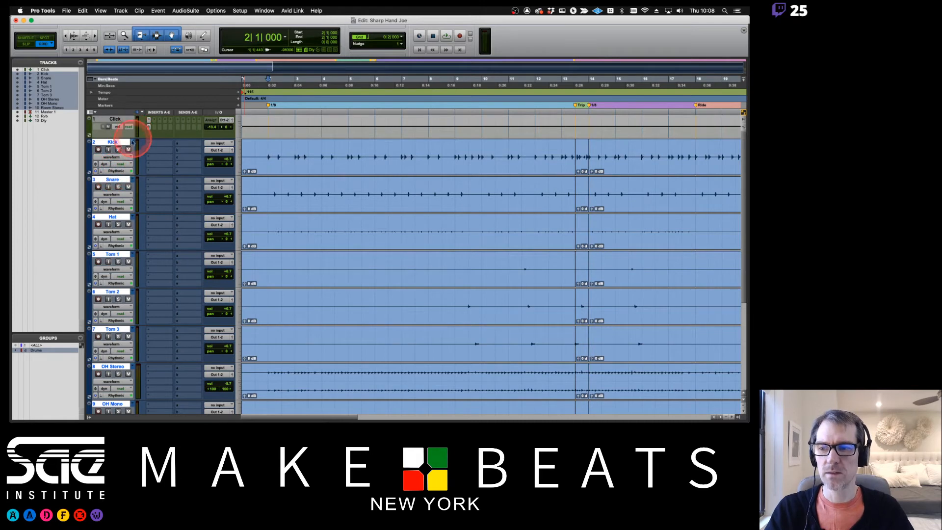
- Pick the '- EA' playlist from the Kick selector for all drums, then select the bar 1–13 clips
left_click(133, 142)
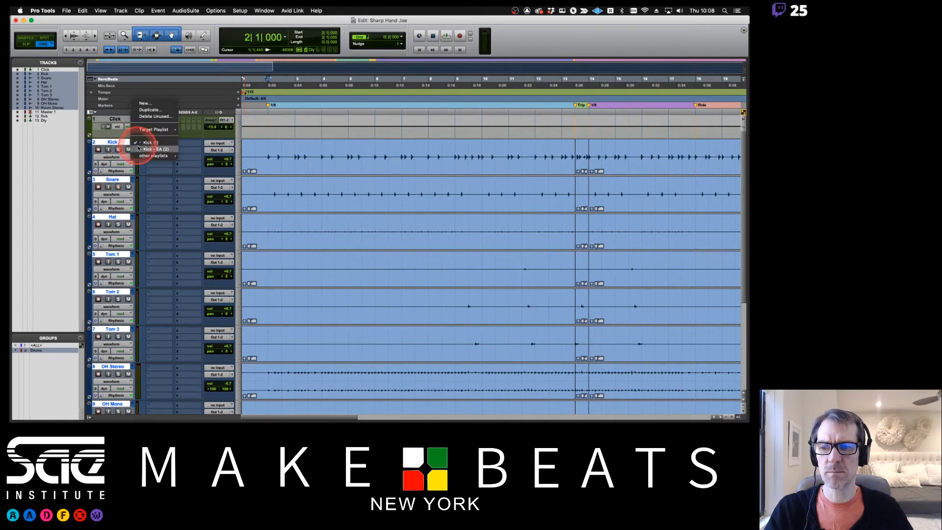
left_click(141, 148)
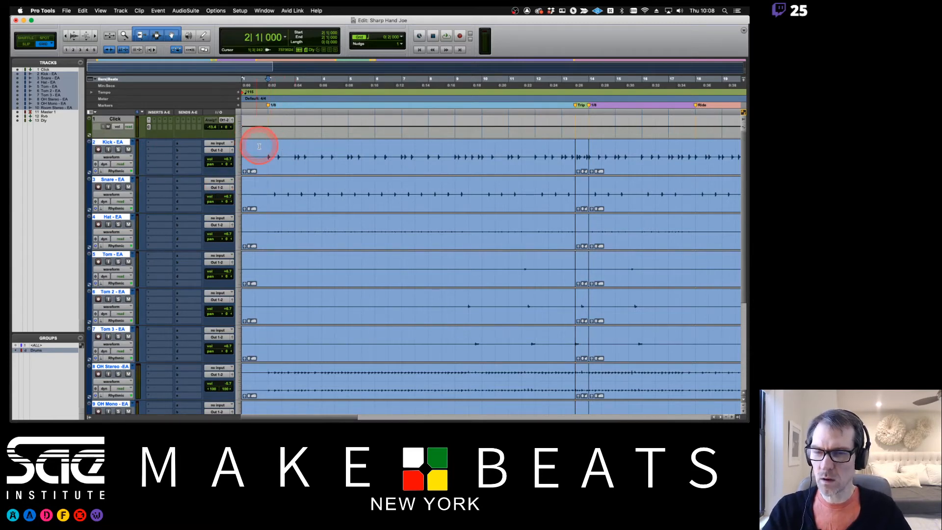
left_click(293, 168)
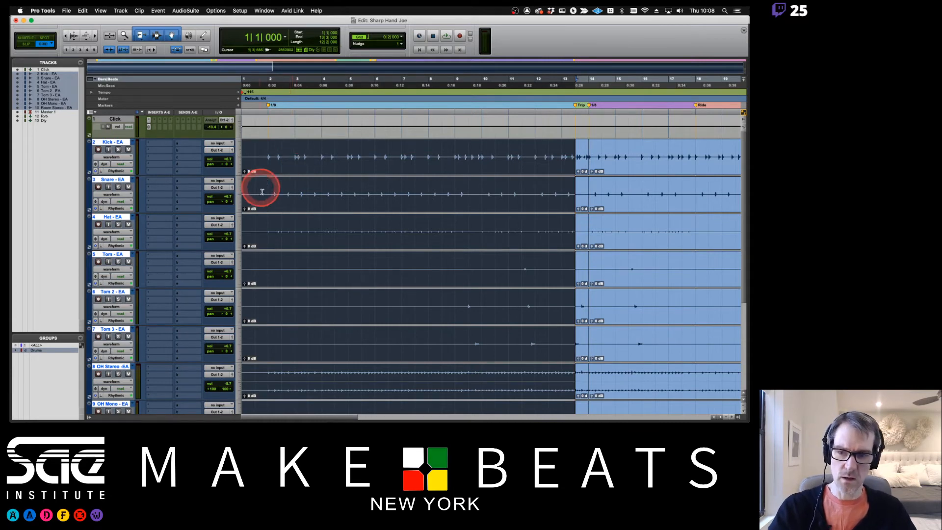
- Quantize the selected clips' Elastic Audio events to a 1/8-note grid with Event Operations > Quantize
scroll(387, 322, "down", 4)
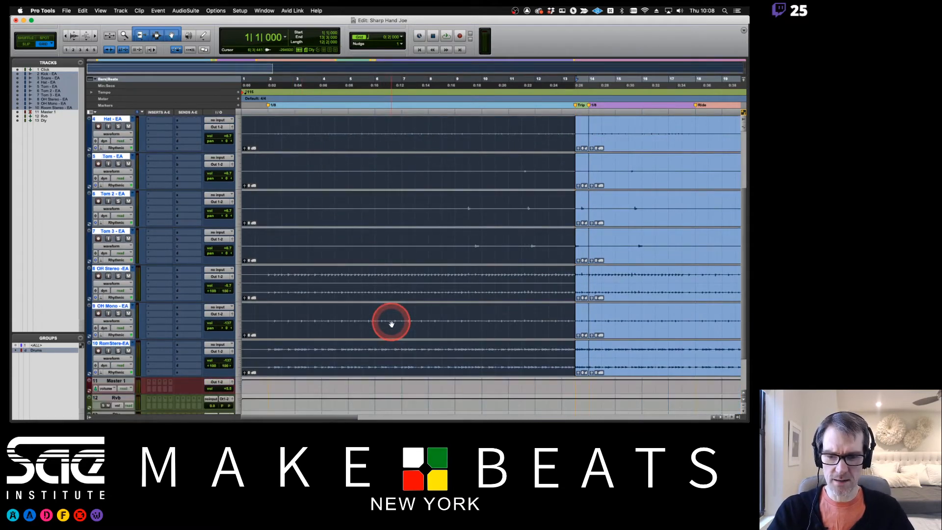
scroll(392, 324, "up", 4)
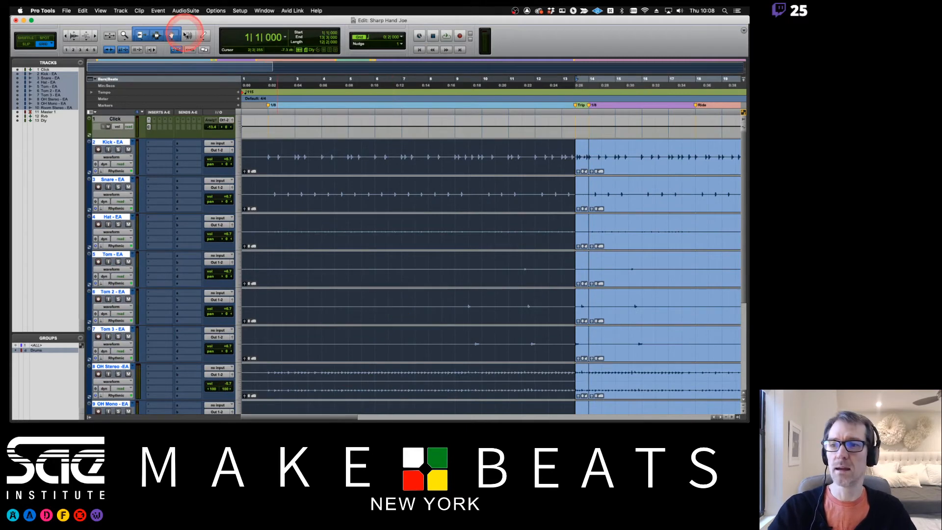
left_click(158, 9)
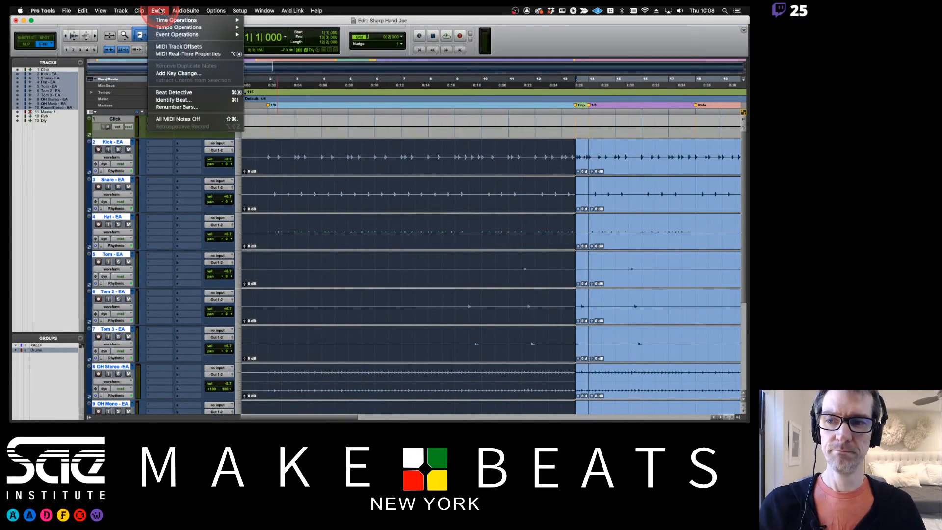
mouse_move(236, 35)
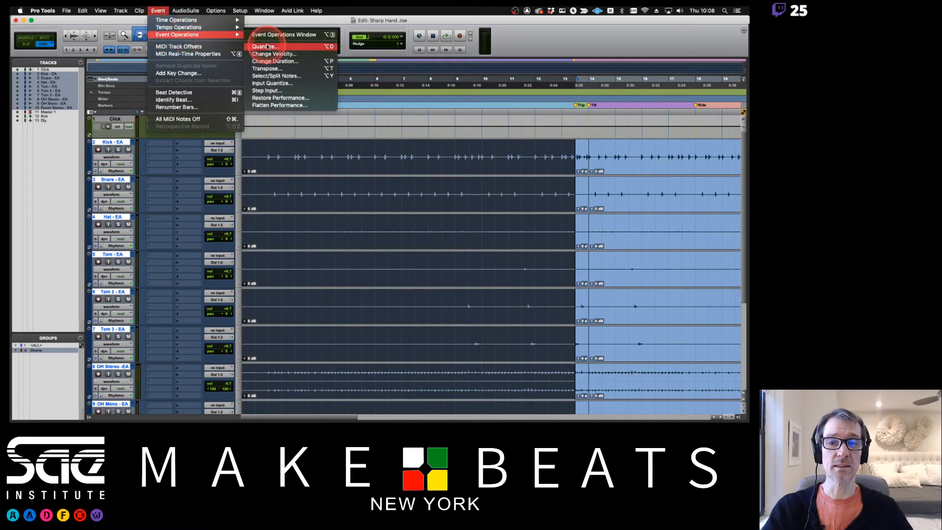
left_click(265, 46)
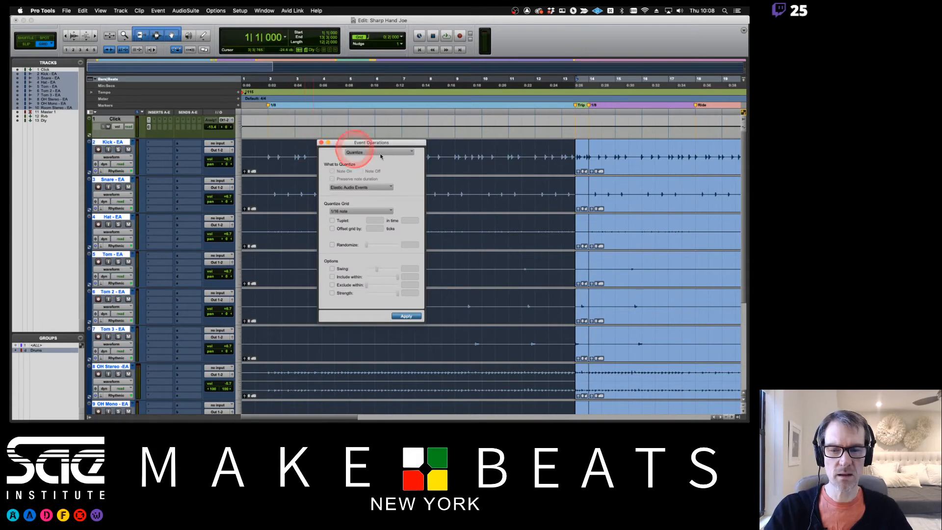
left_click_drag(396, 143, 409, 97)
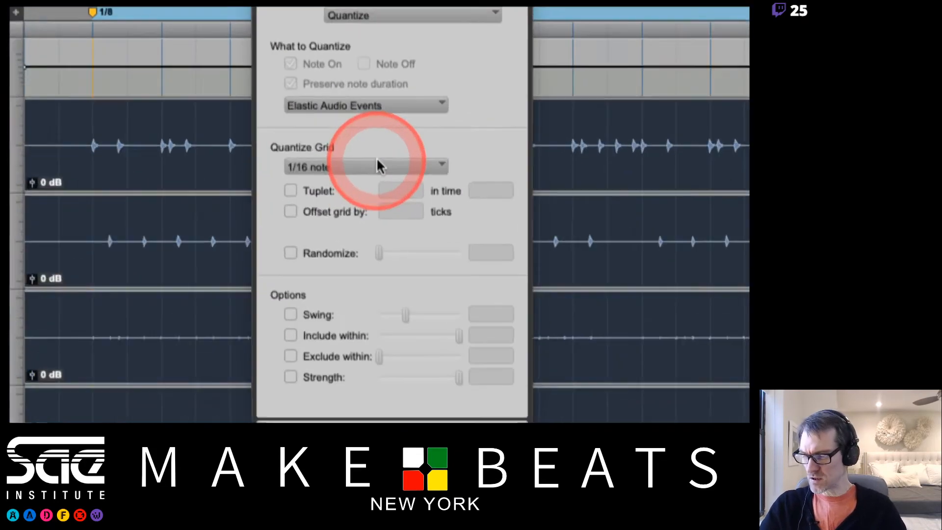
left_click(384, 166)
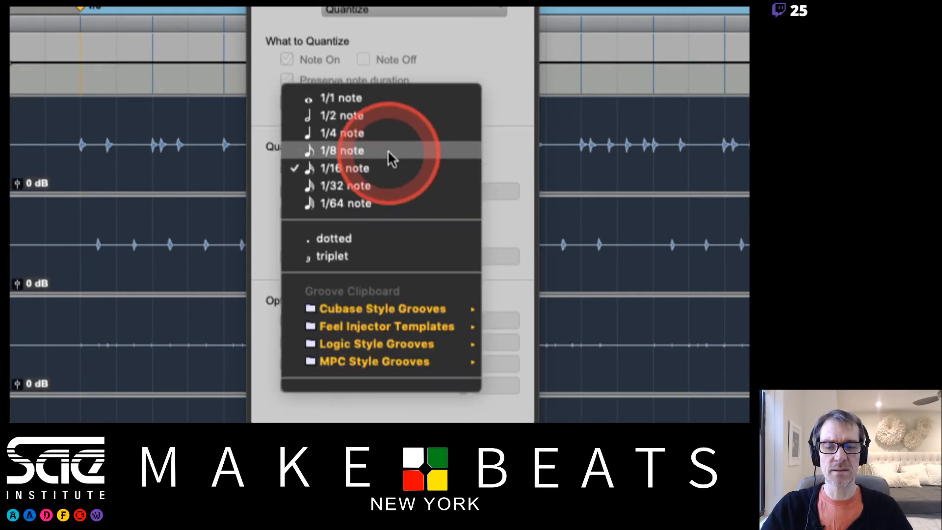
left_click(388, 150)
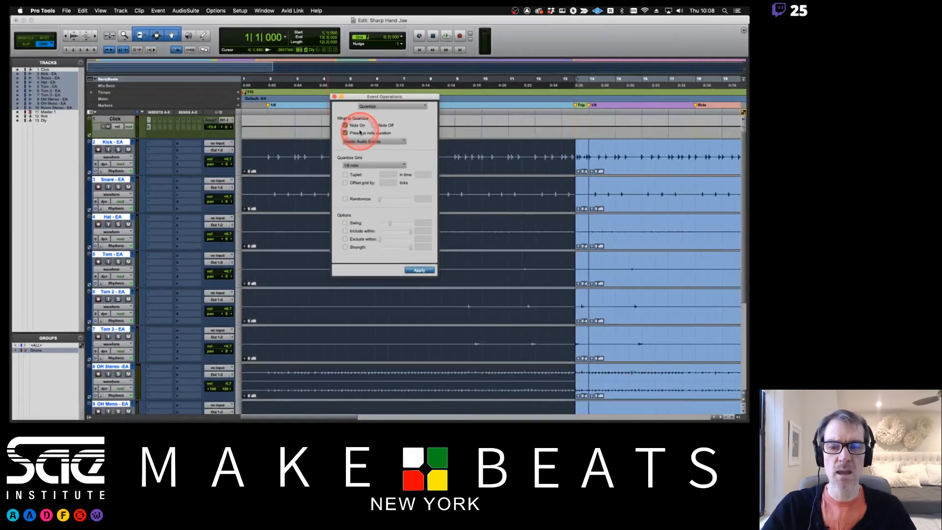
left_click(376, 165)
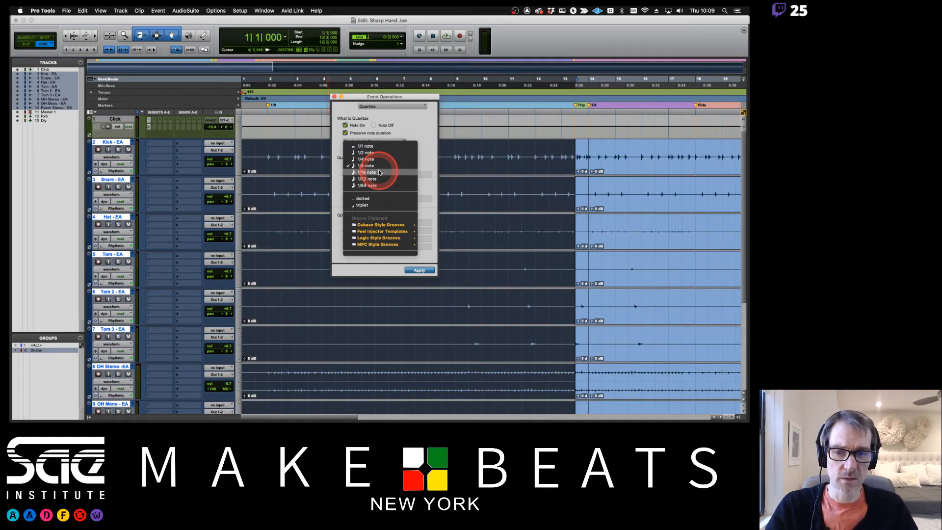
left_click(377, 167)
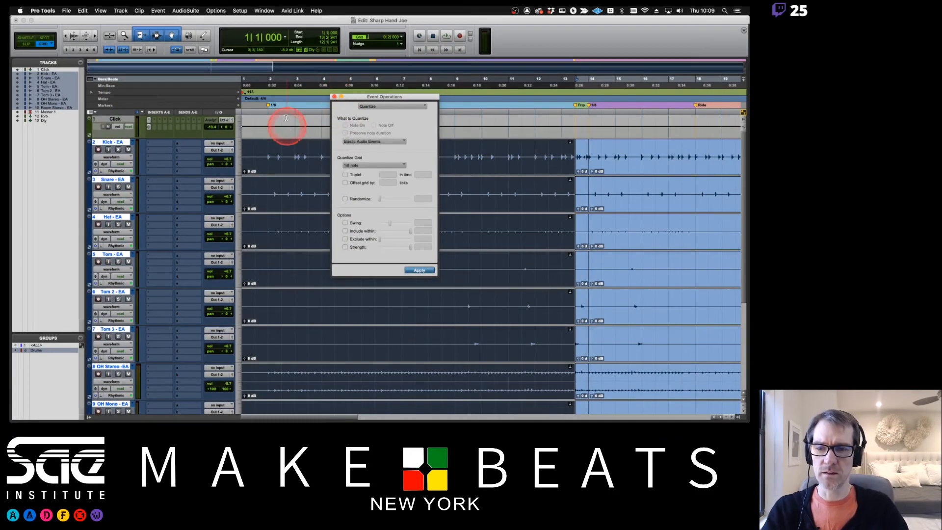
- Play the quantized drums from bar 2, moving the Quantize window to the right side
left_click(269, 80)
key("space")
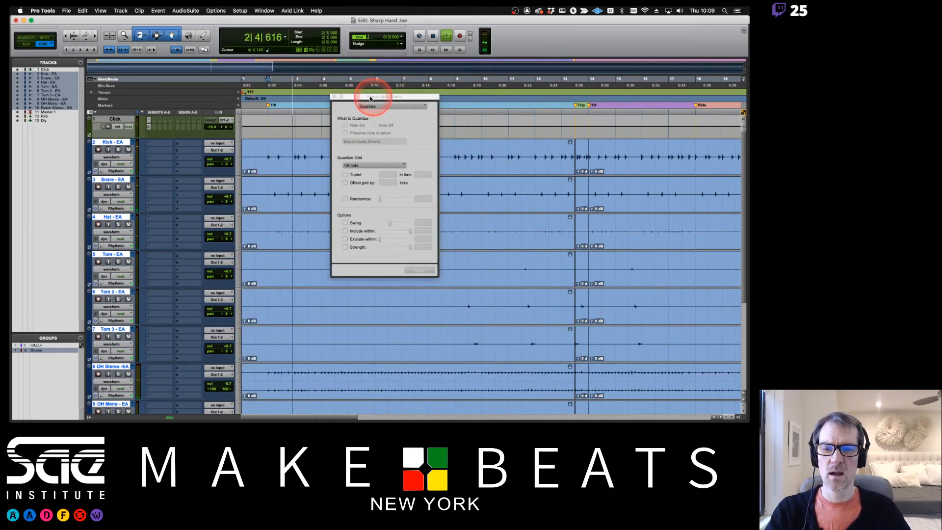
left_click_drag(362, 96, 171, 112)
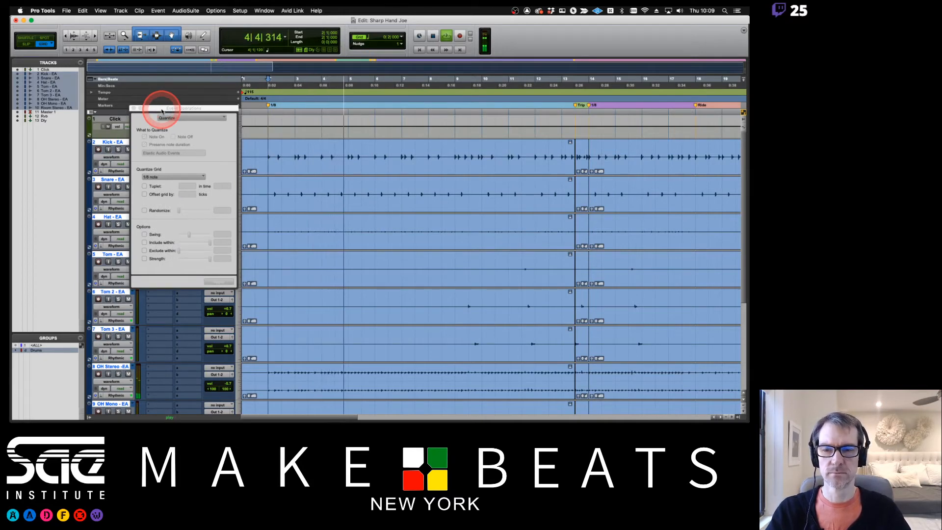
left_click_drag(162, 110, 641, 114)
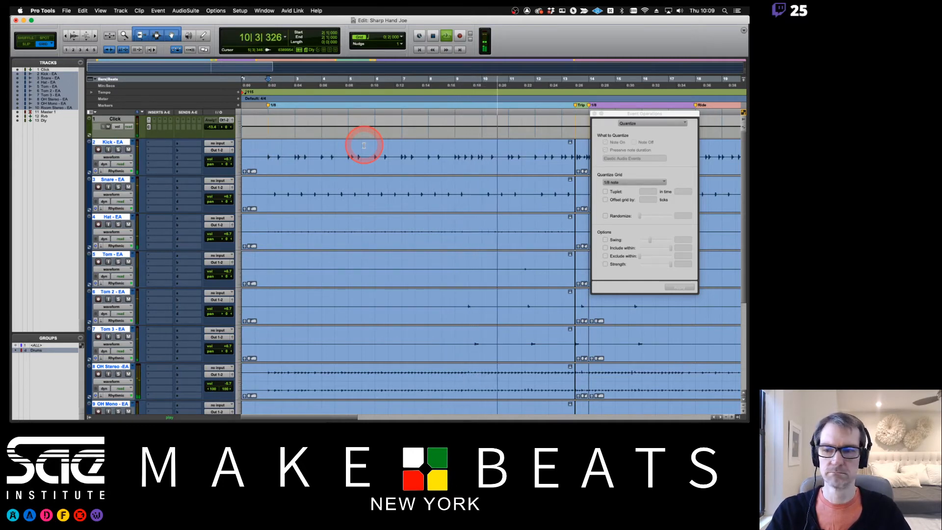
key("space")
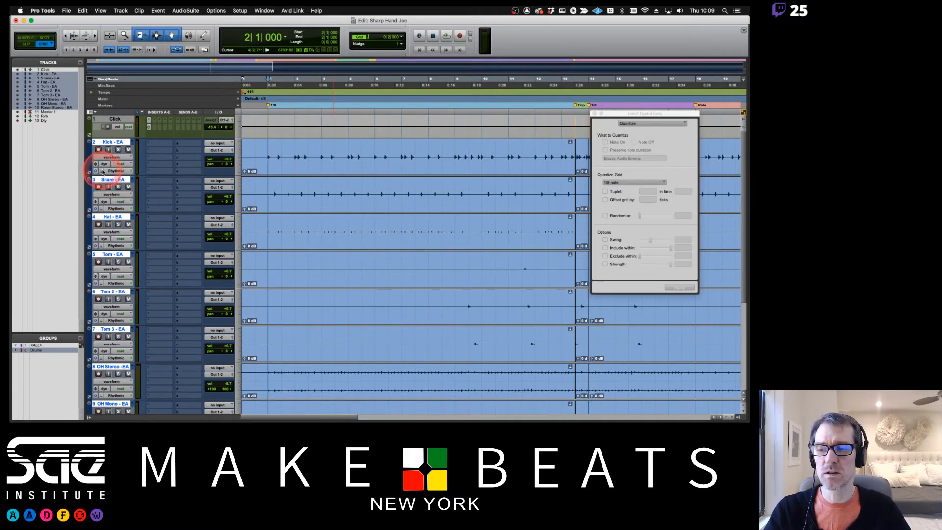
- Check the Kick track's Rhythmic Elastic Audio decay rate, leaving it unchanged
left_click(102, 171)
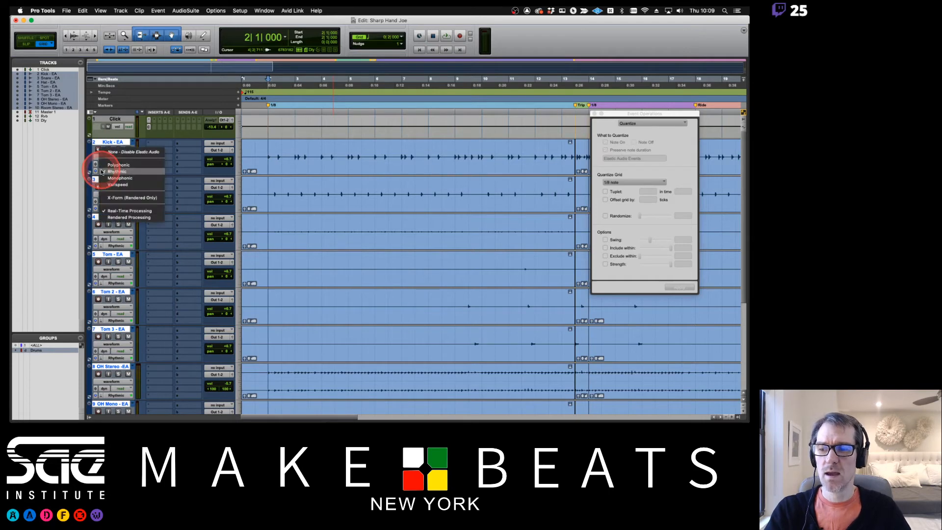
left_click(119, 142)
left_click(122, 171)
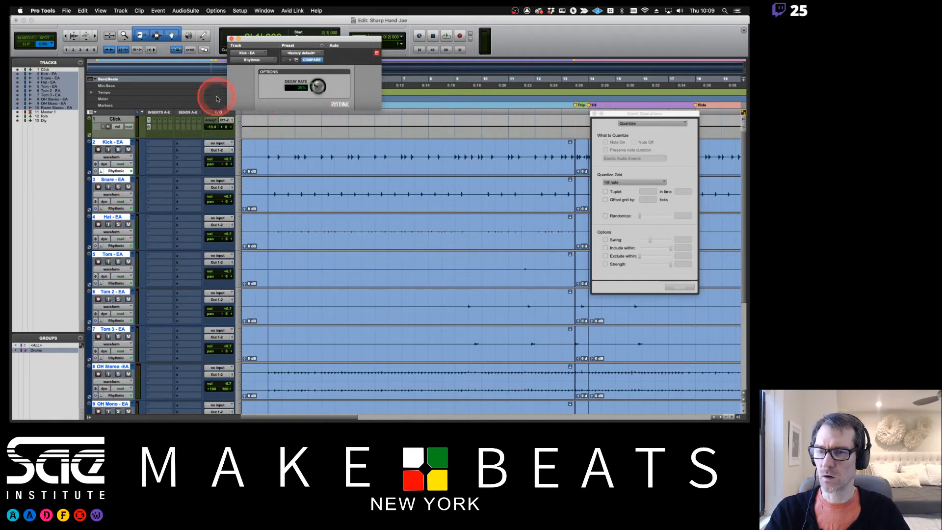
left_click(231, 39)
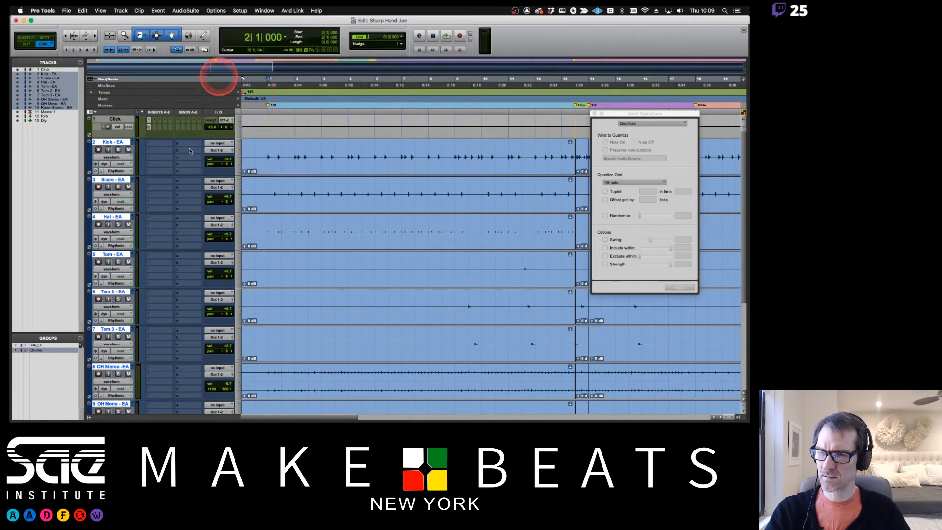
- Review the Snare's Rhythmic decay rate and lower the Hat's decay rate to 30%
left_click(118, 209)
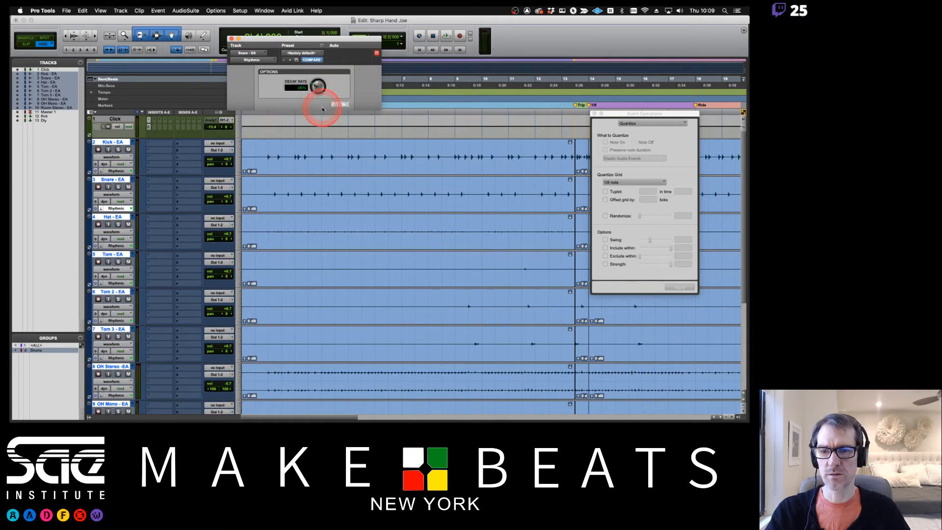
left_click(117, 246)
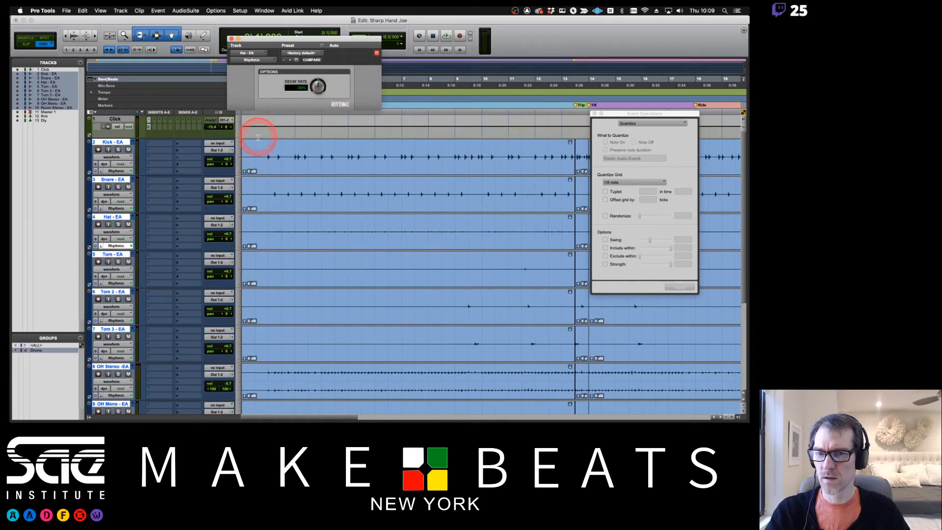
left_click_drag(319, 91, 318, 97)
left_click(296, 88)
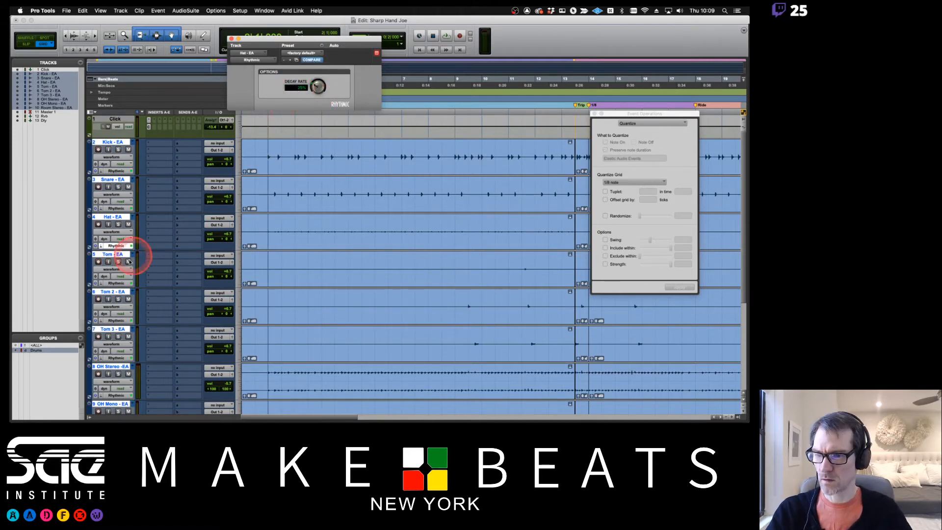
- Review the decay rates on Tom and Tom 2, then close the Rhythmic window
left_click(117, 283)
left_click(303, 86)
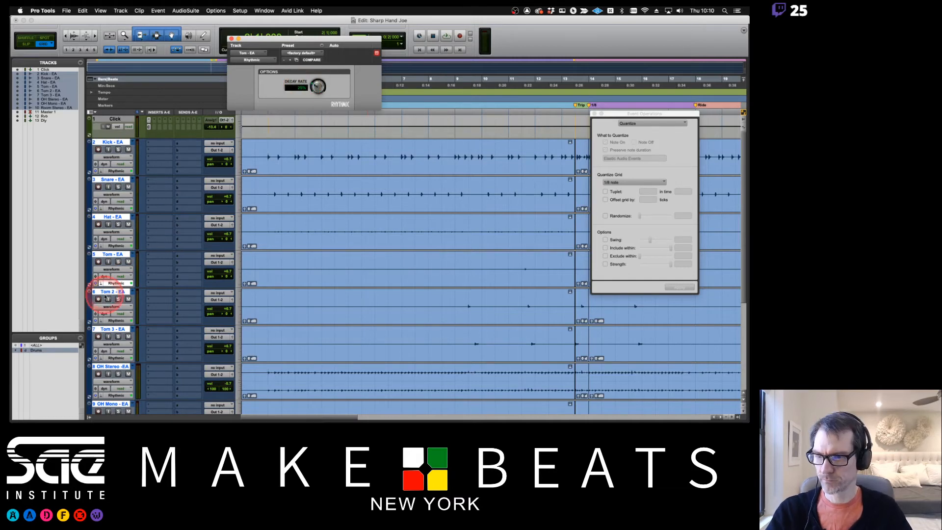
left_click(114, 321)
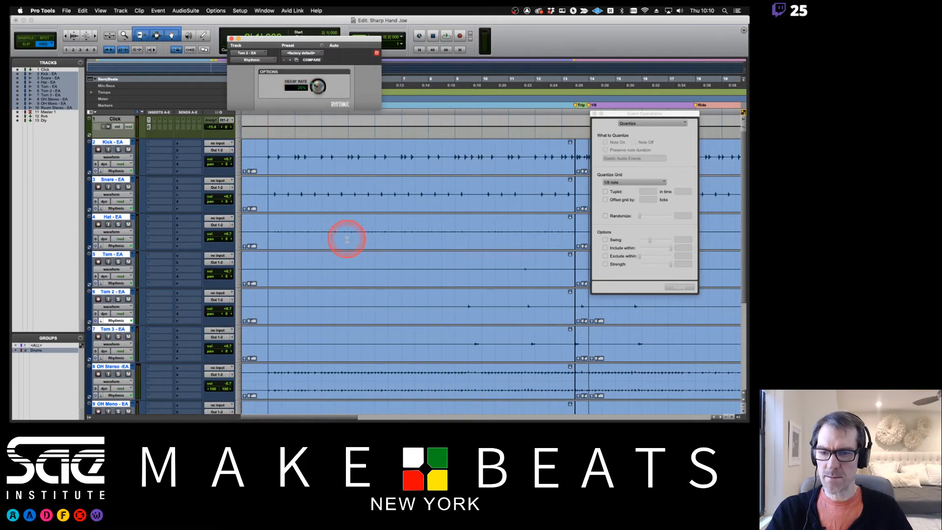
scroll(347, 240, "down", 5)
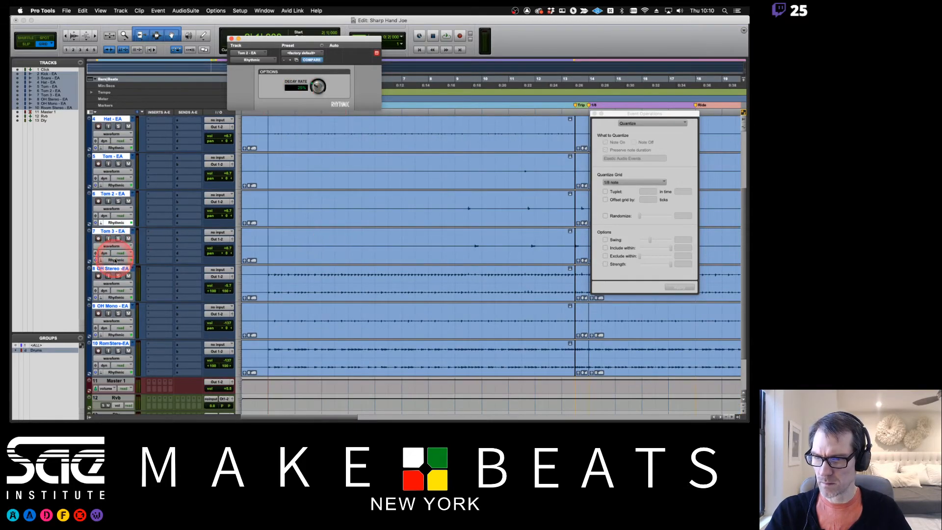
left_click(293, 88)
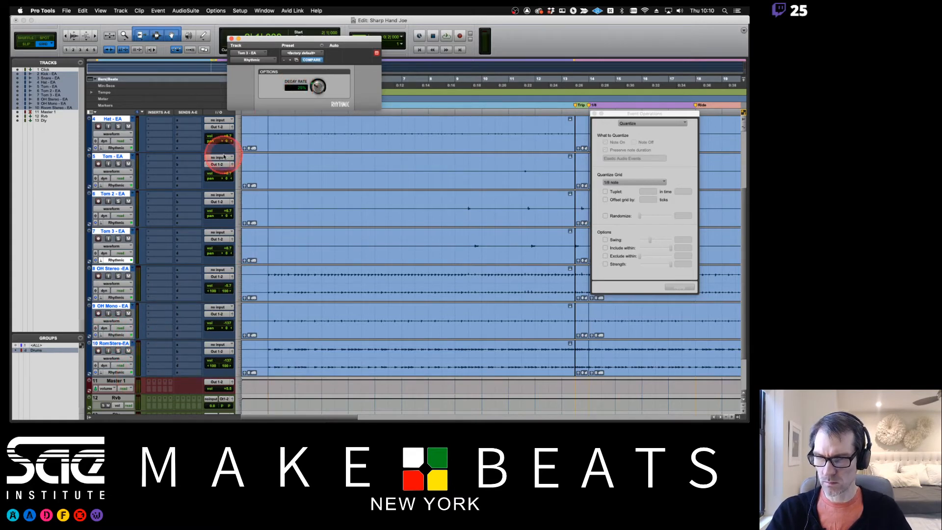
left_click(232, 38)
- Turn off the Drums group in the Mix window, then set OH Mono's Rhythmic decay rate to 25%
key("super+equal")
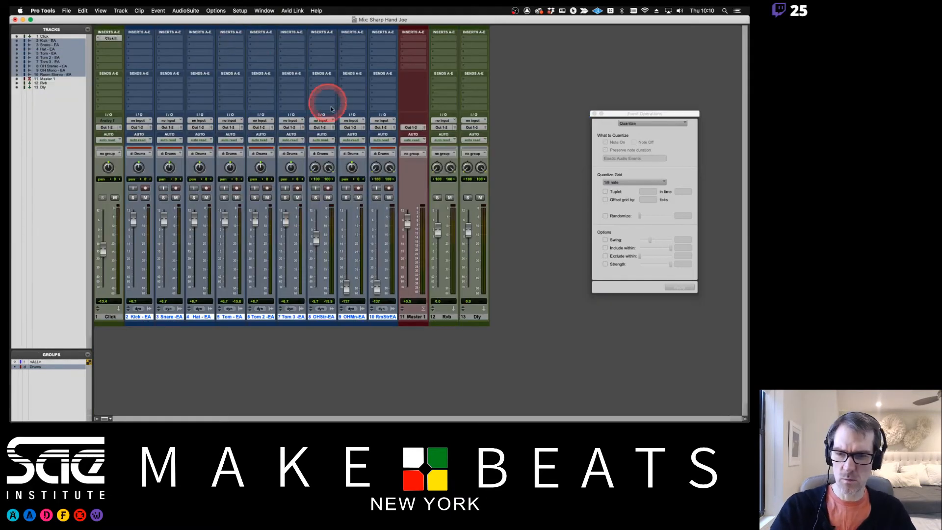
left_click(37, 367)
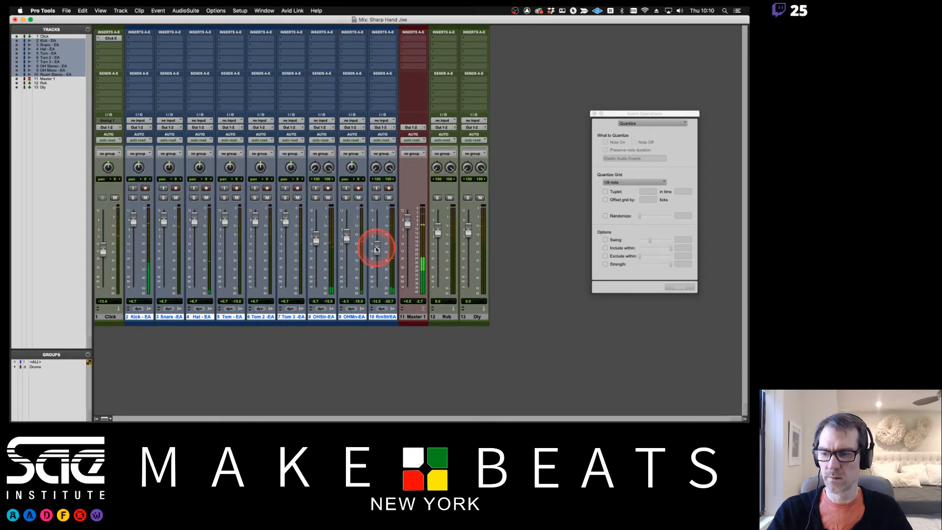
key("super+equal")
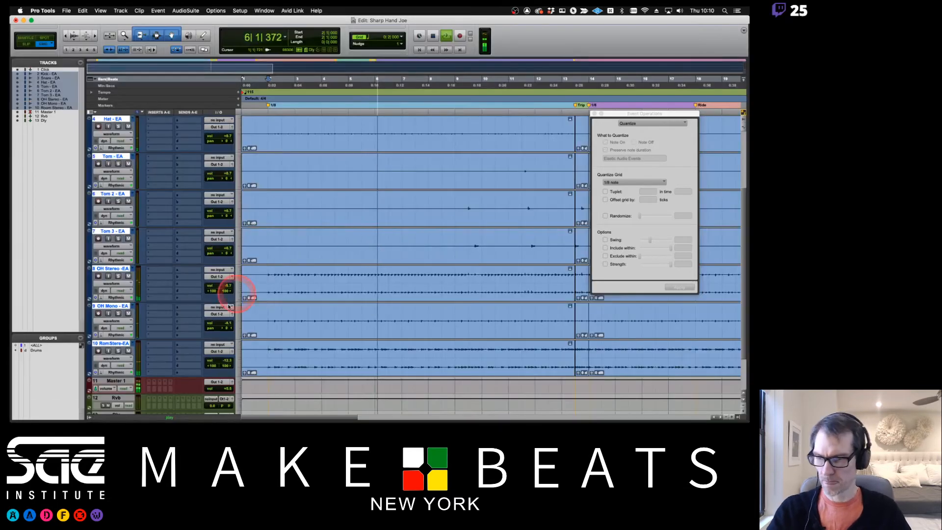
left_click(120, 335)
left_click(297, 87)
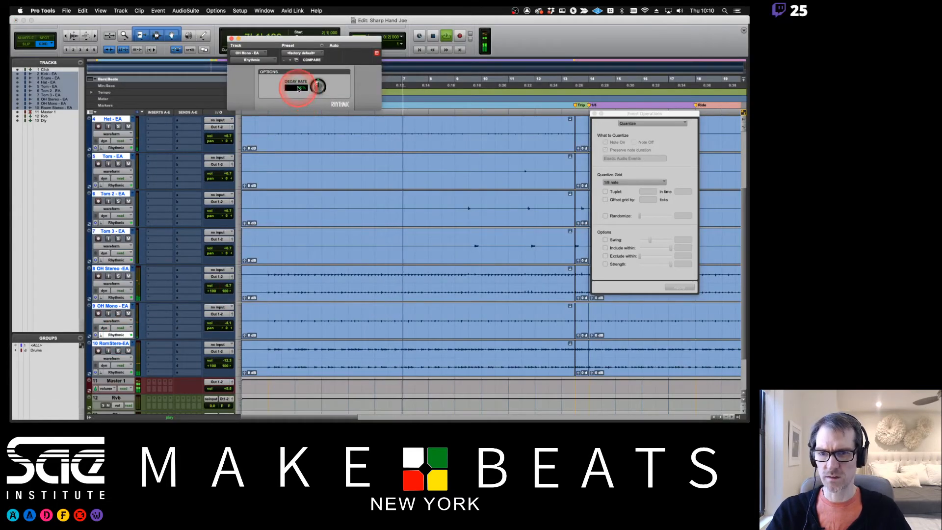
type("25")
key("Return")
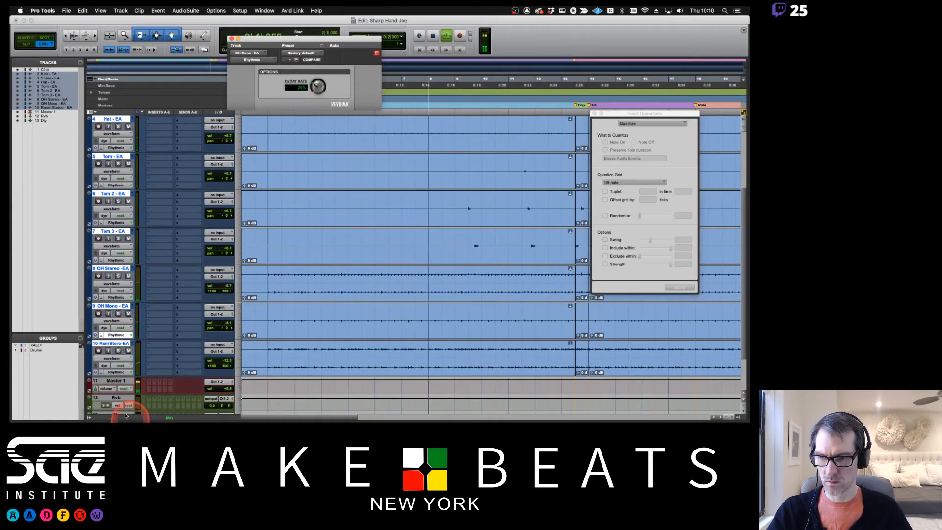
- Enter a 25% decay rate on Room Stereo and OH Stereo, then close the Rhythmic plugin
left_click(116, 372)
left_click(296, 86)
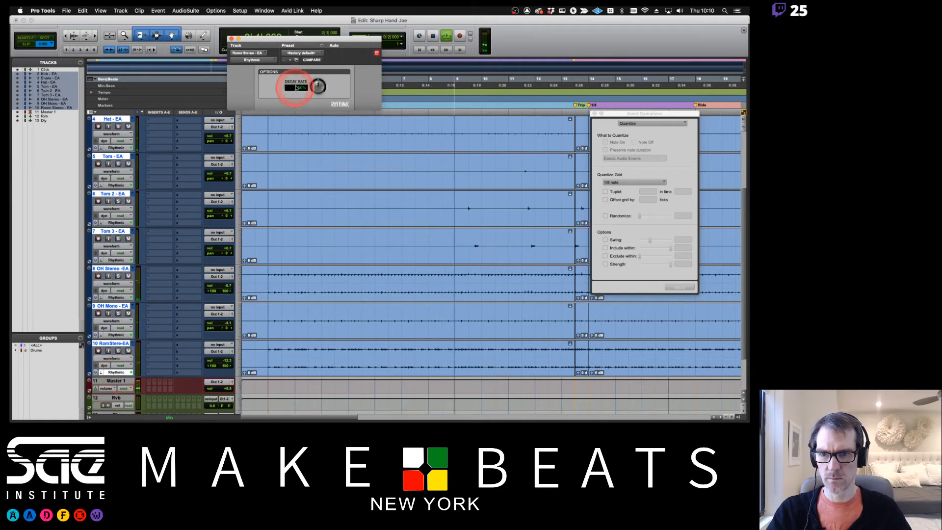
type("25")
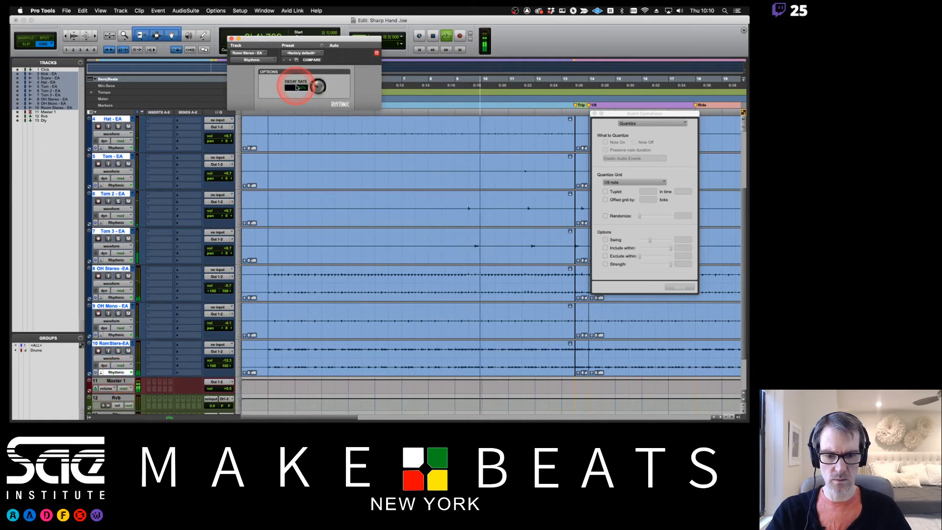
key("Return")
left_click(117, 297)
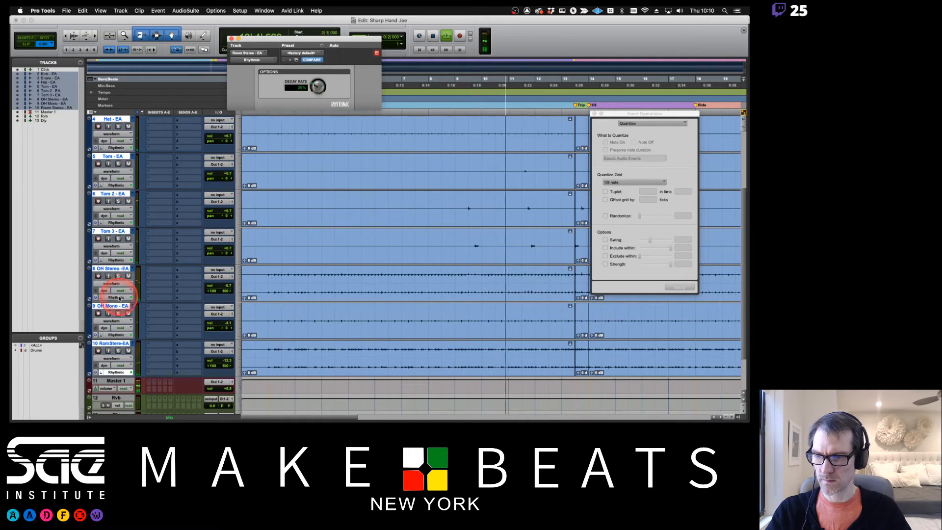
left_click(296, 87)
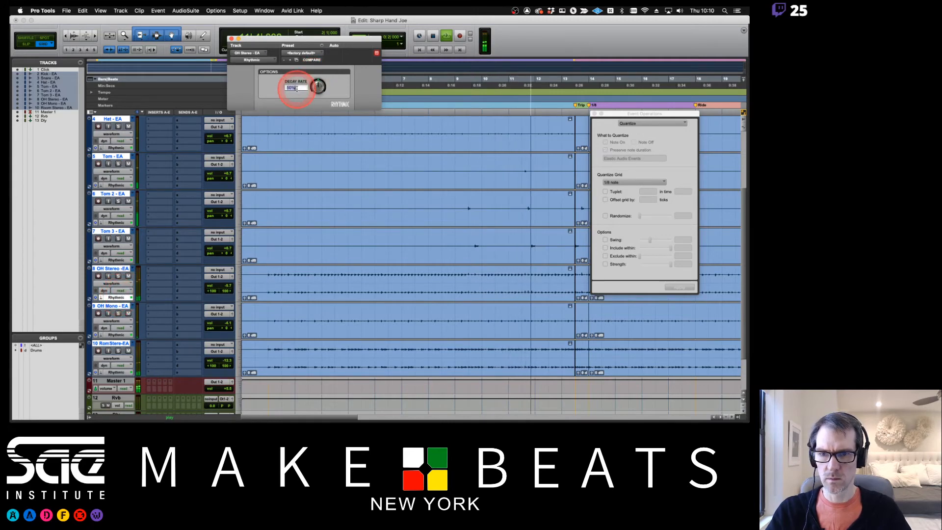
type("25")
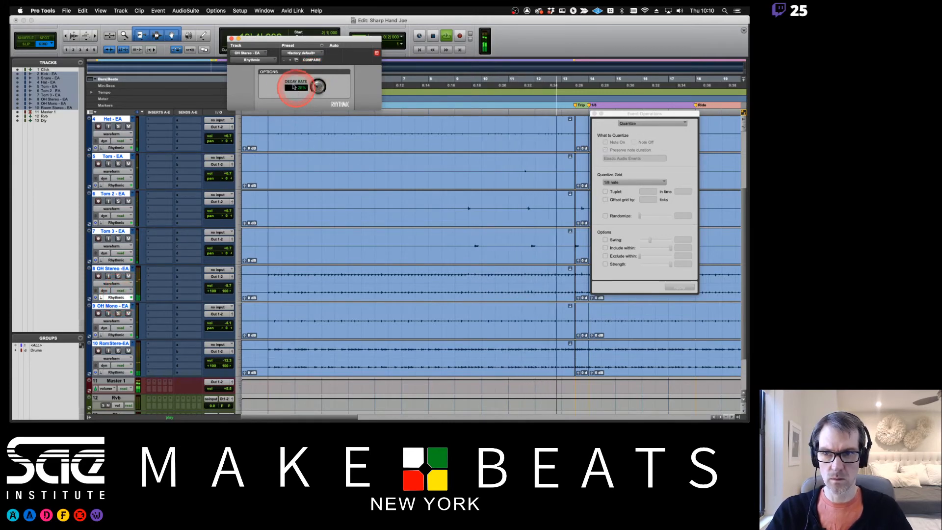
key("Return")
left_click(231, 39)
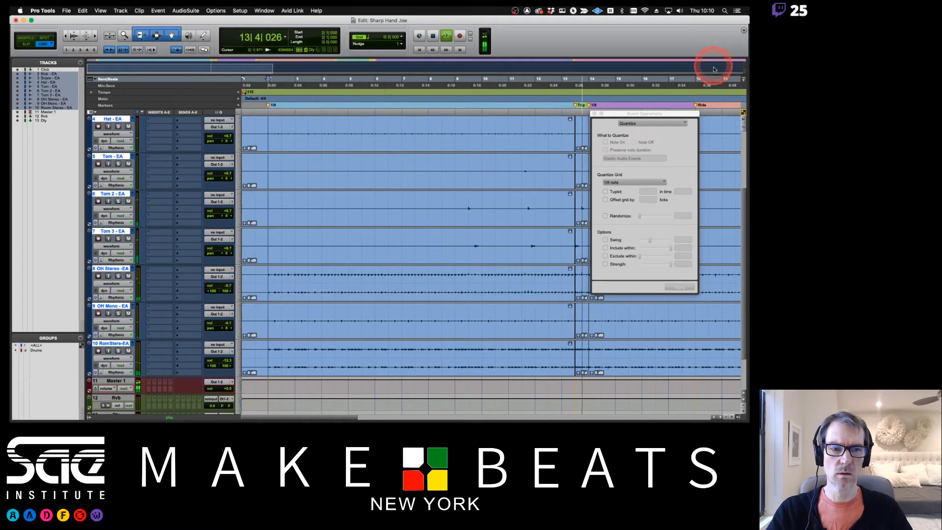
left_click_drag(627, 115, 637, 121)
left_click(113, 125)
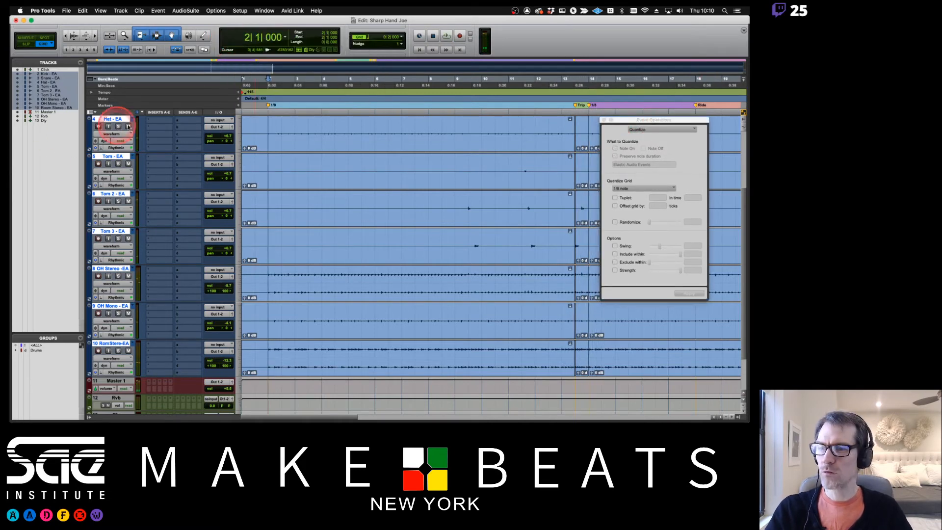
left_click(132, 122)
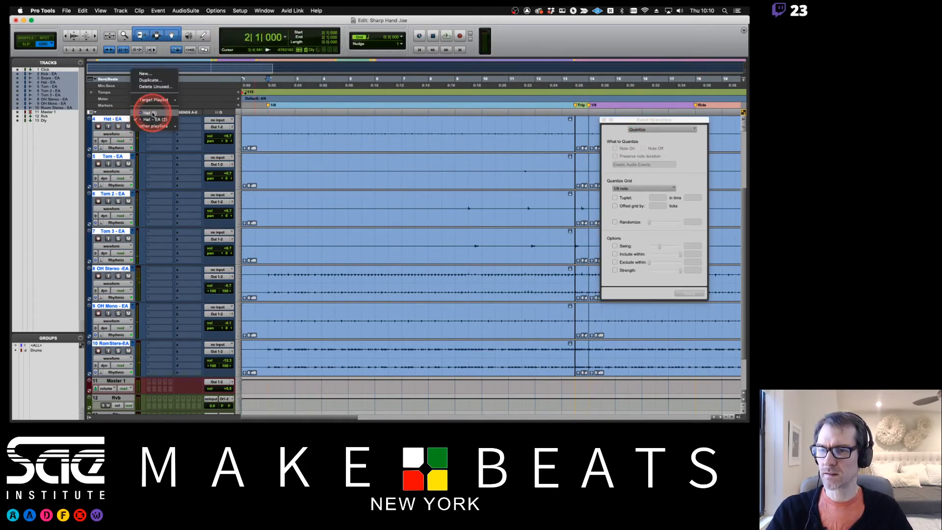
left_click(153, 114)
left_click(132, 120)
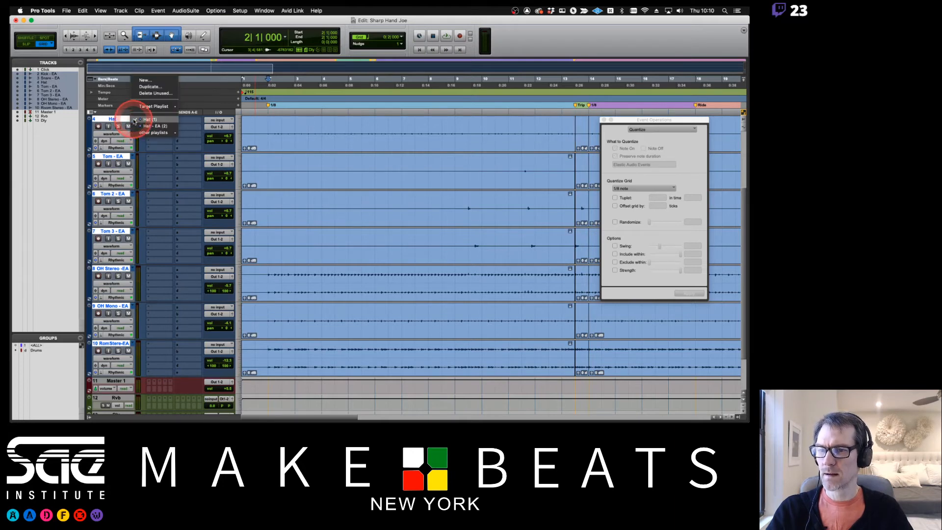
left_click(143, 127)
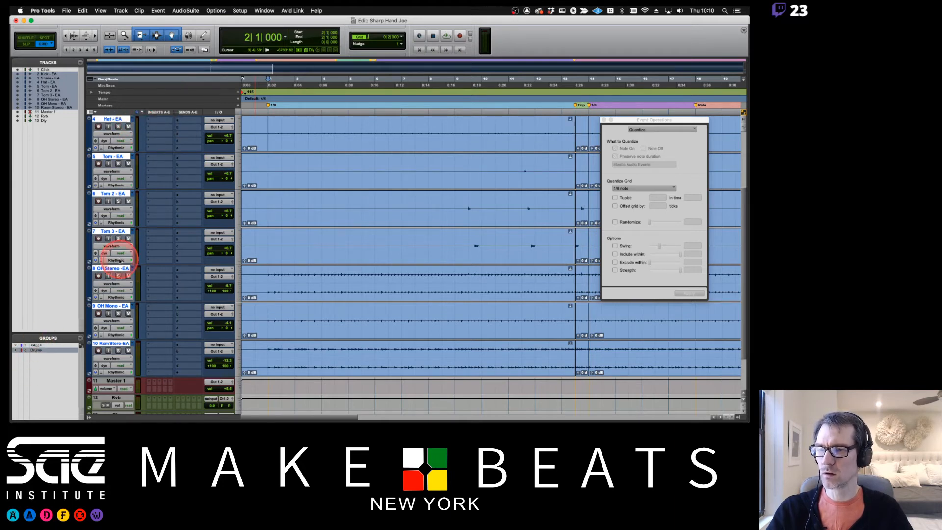
left_click(133, 120)
left_click(149, 113)
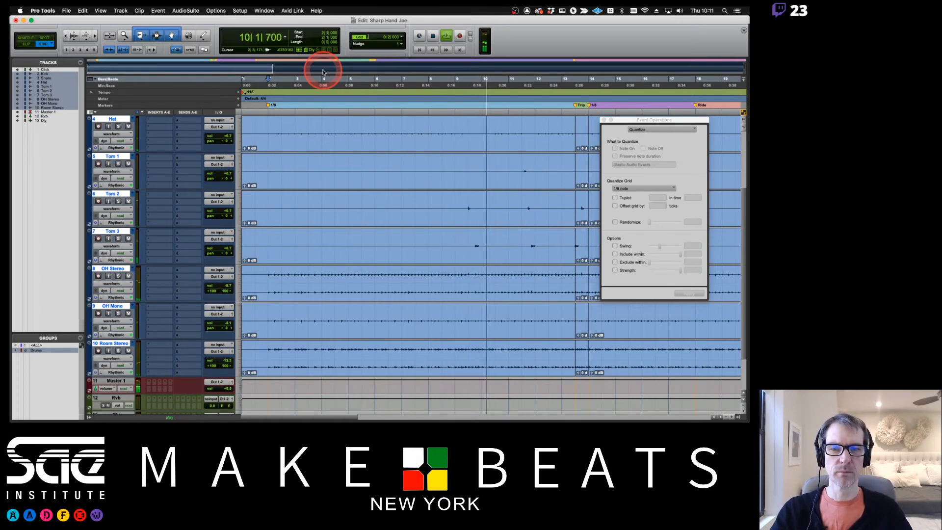
key("space")
left_click(133, 121)
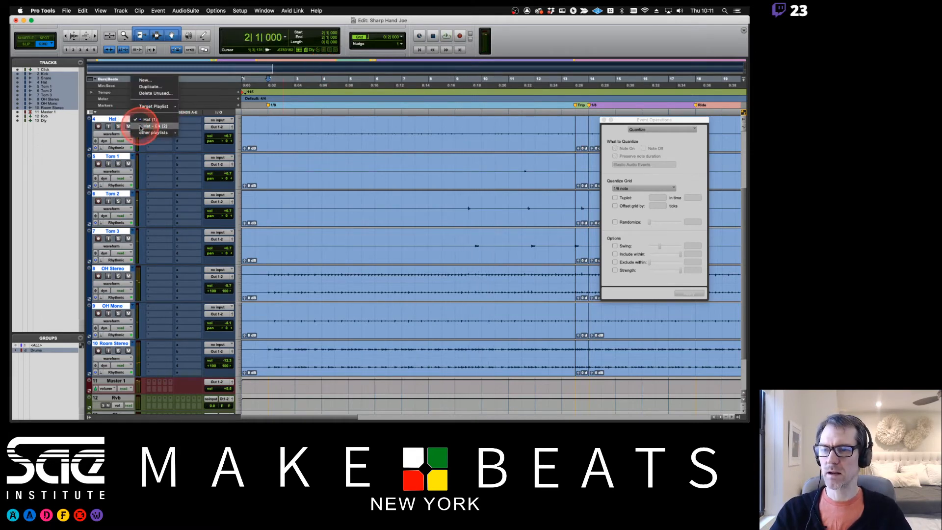
left_click(142, 126)
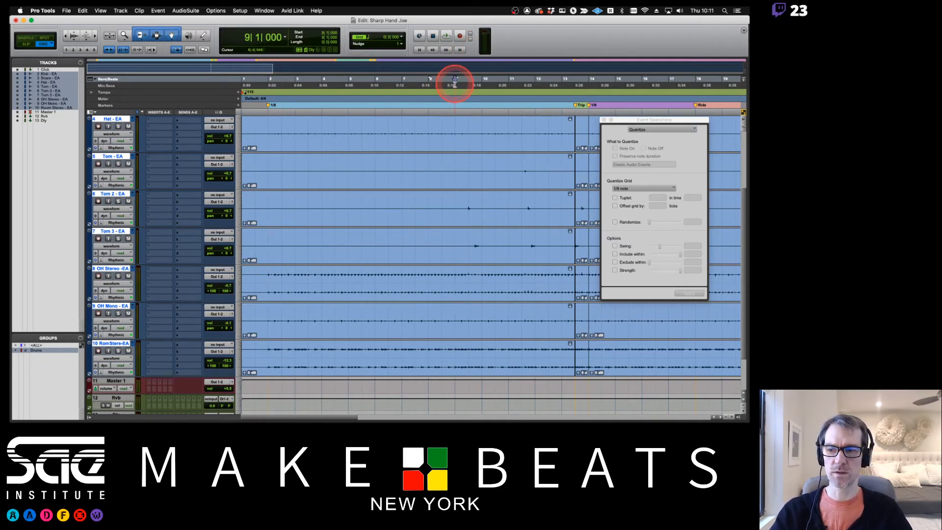
key("space")
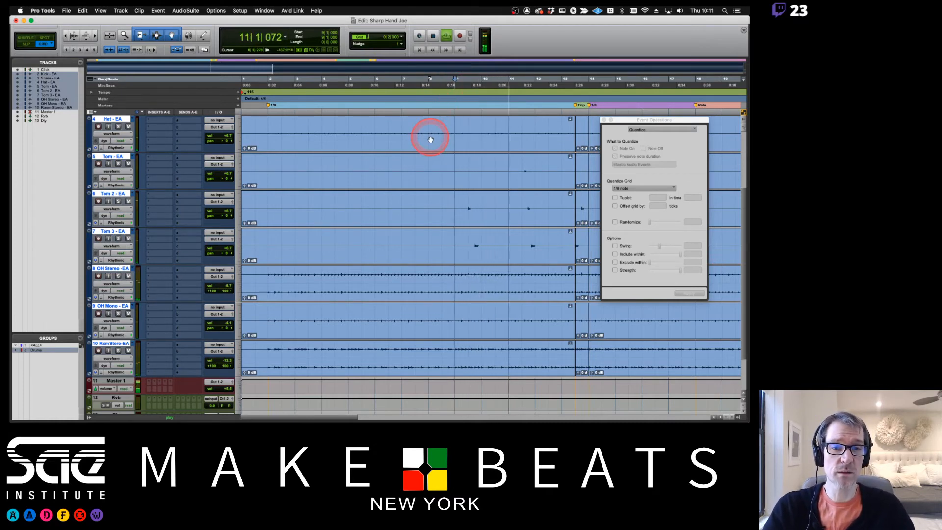
scroll(439, 139, "right", 3)
key("space")
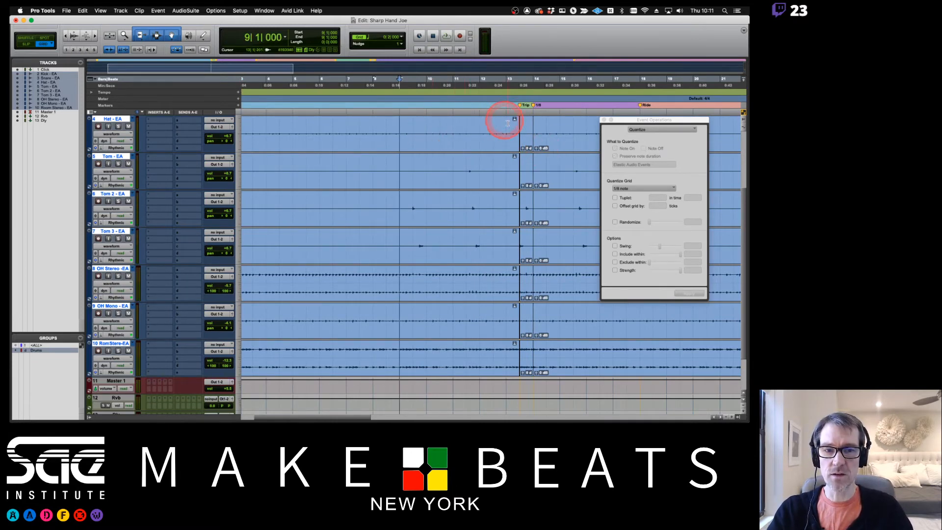
scroll(581, 145, "right", 6)
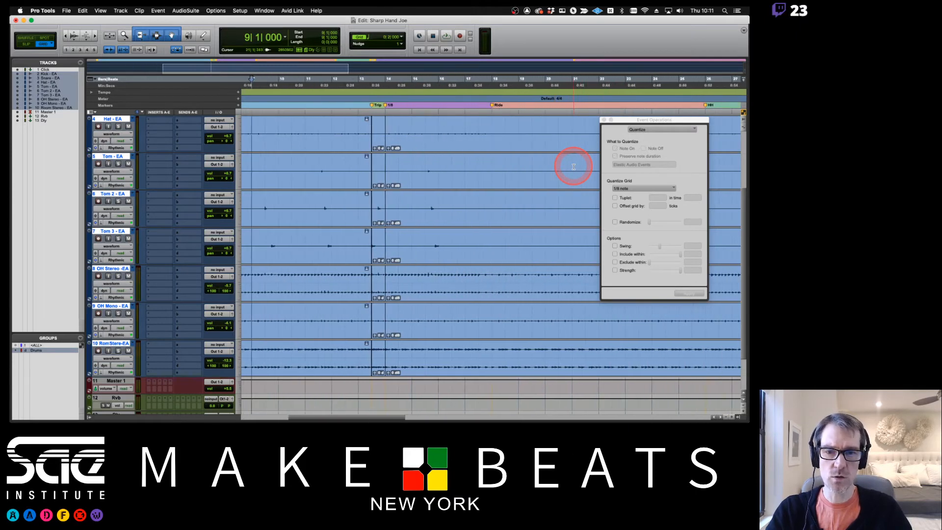
- Quantize the fill from 13|3 to 14|1 to 1/8-note triplets (3 in time 2)
left_click(378, 148)
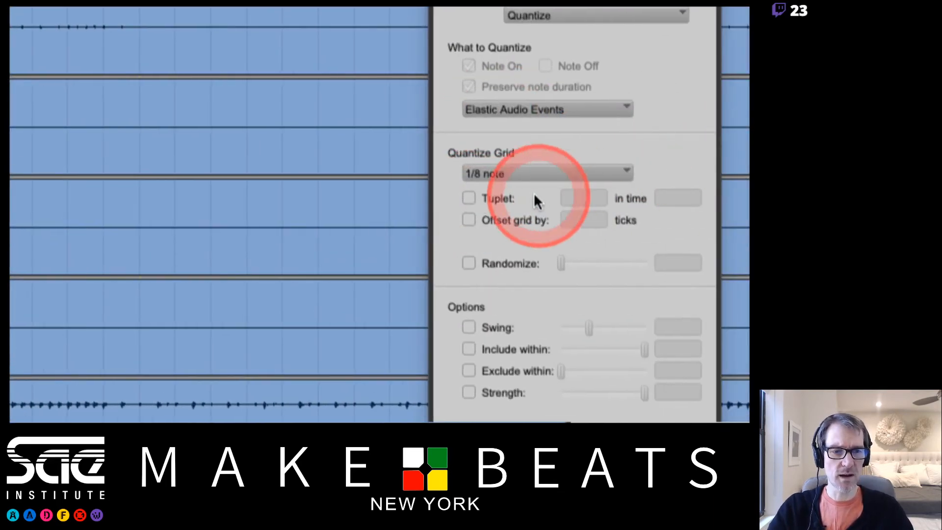
left_click(468, 197)
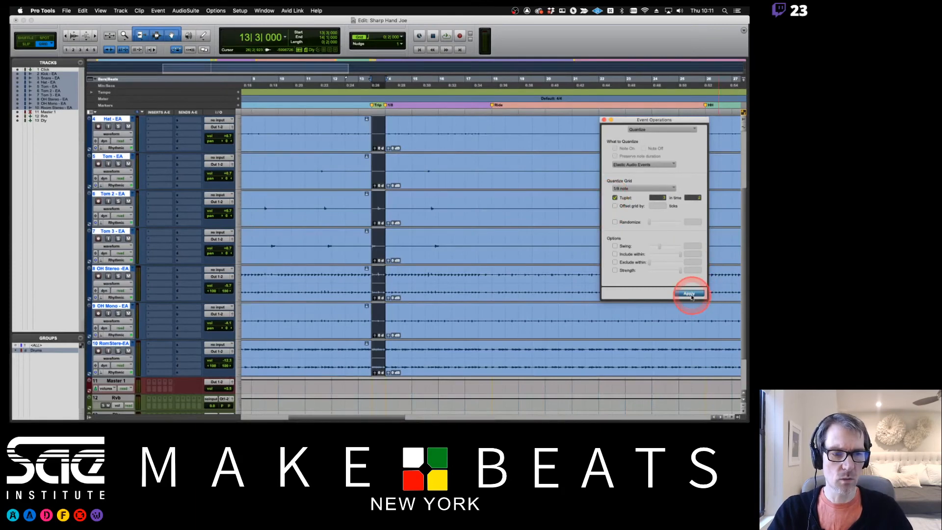
left_click(692, 296)
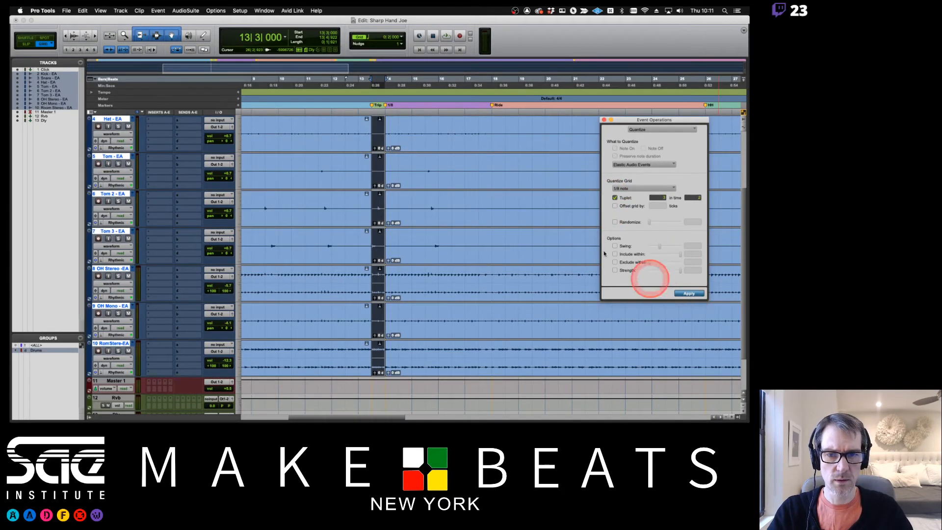
- Quantize the section from bar 14 to straight 1/8 notes with triplets turned off
left_click(491, 152)
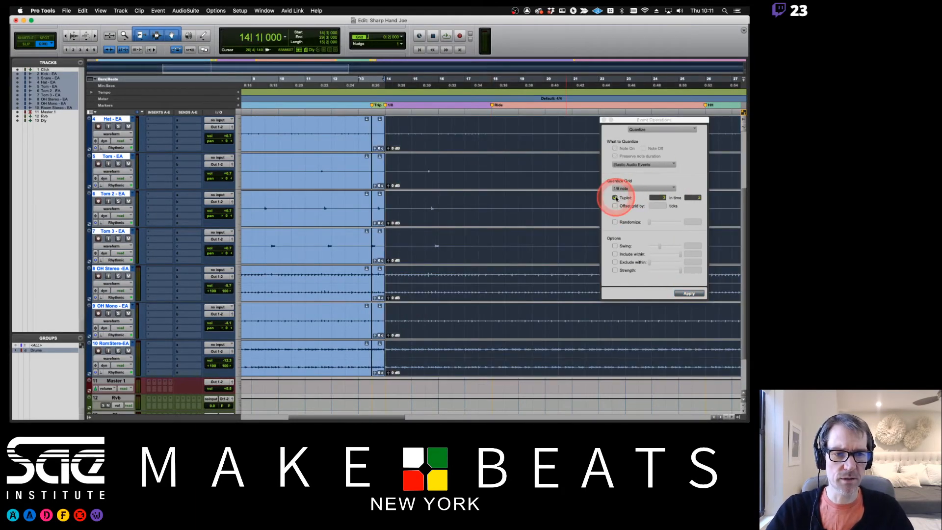
left_click(617, 198)
scroll(489, 226, "right", 6)
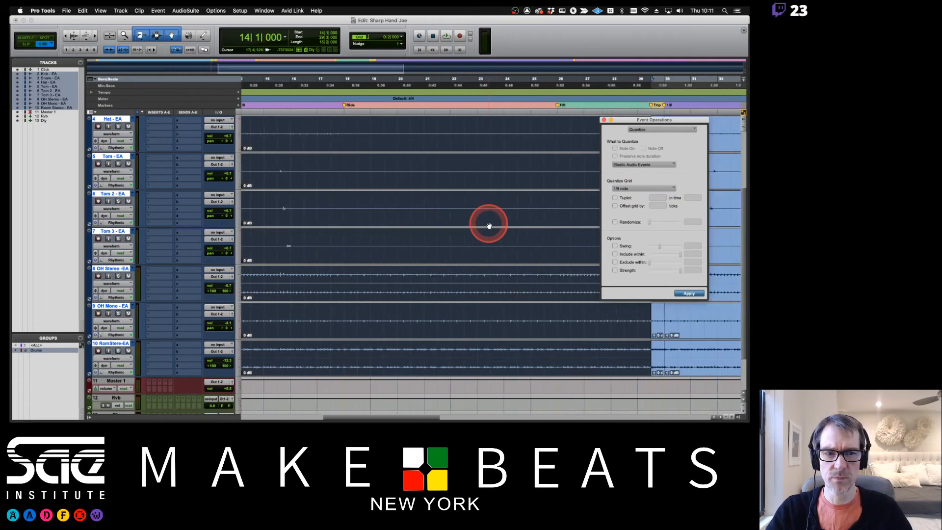
left_click(689, 294)
left_click_drag(638, 120, 490, 136)
scroll(566, 172, "right", 3)
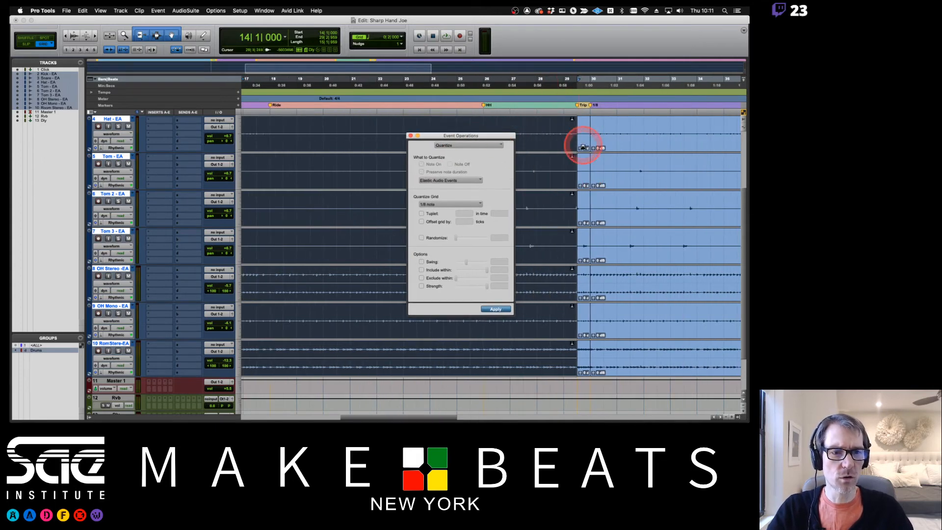
scroll(584, 149, "right", 2)
- Quantize the 29|3 to 30|1 fill to 1/8-note triplets, then switch triplets back off
left_click(551, 139)
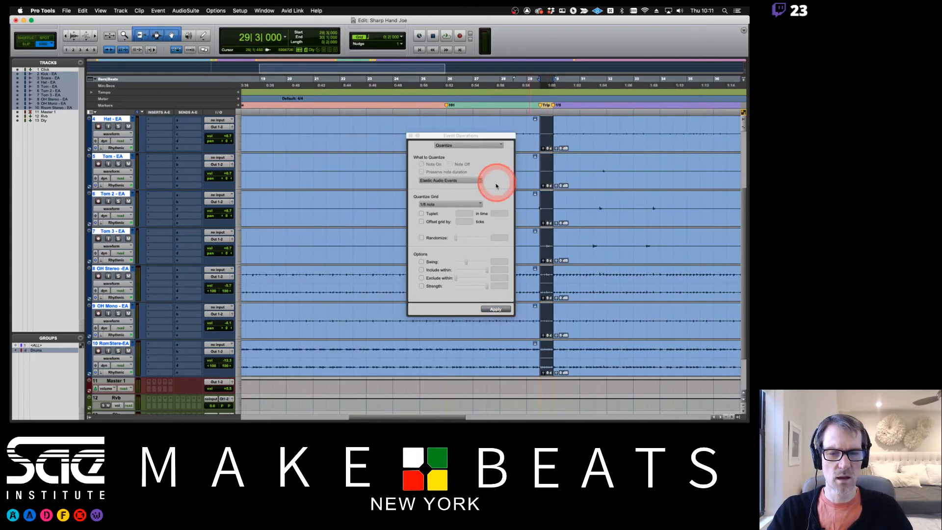
left_click(421, 214)
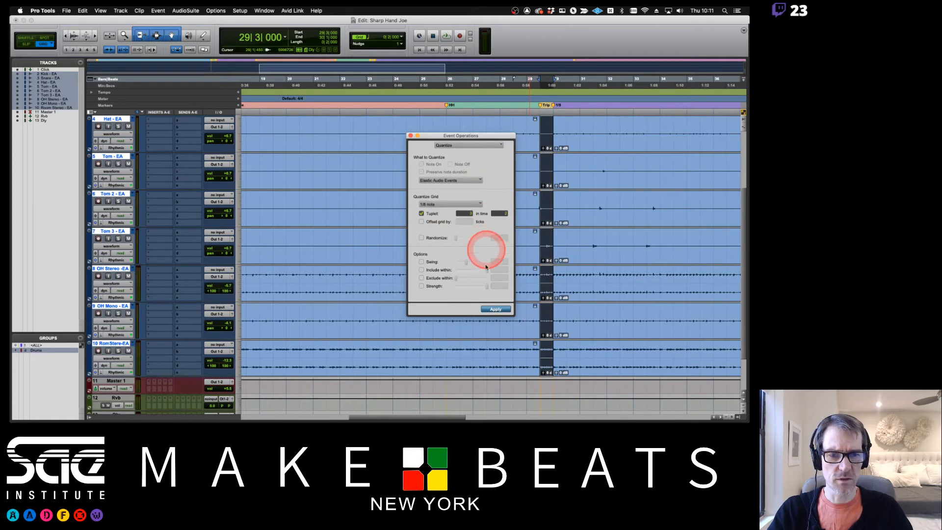
left_click(494, 309)
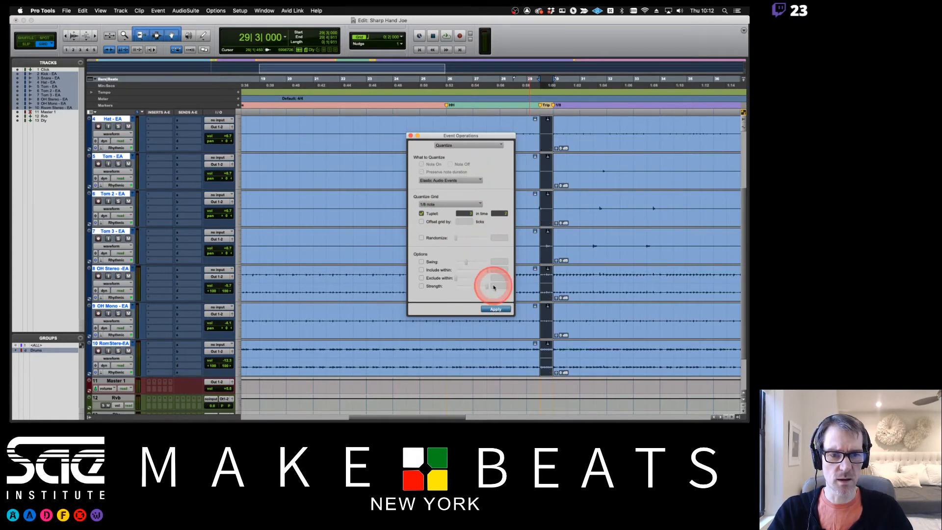
scroll(615, 192, "up", 3)
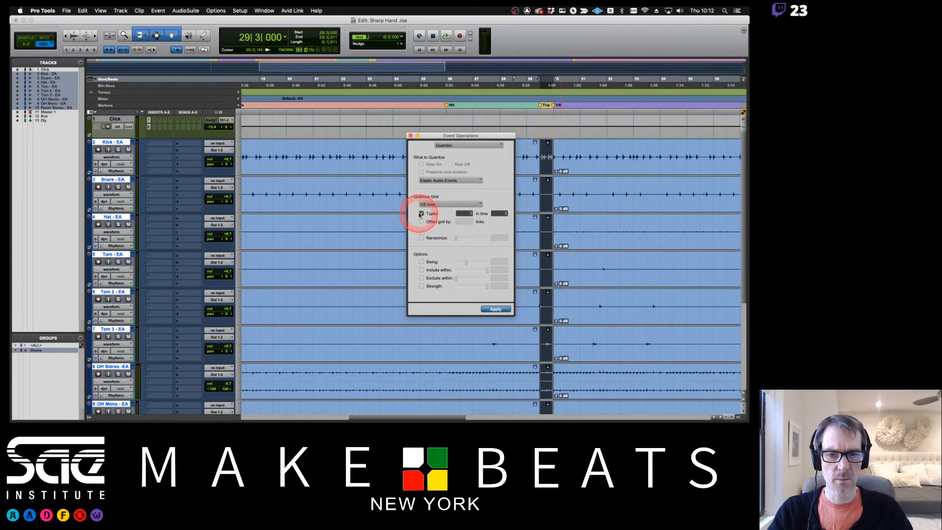
left_click(420, 214)
- Quantize the clips after bar 30 to straight 1/8 notes and close the Quantize window
left_click(589, 170)
scroll(610, 180, "right", 10)
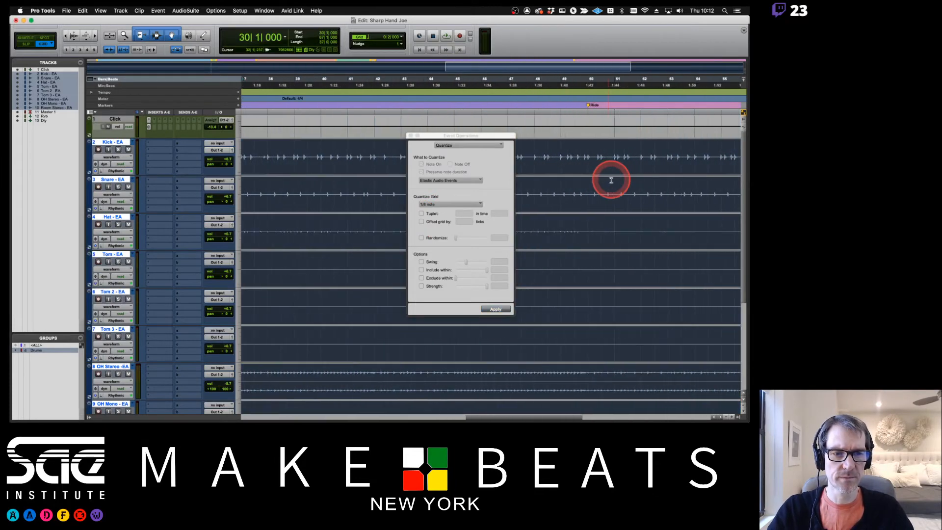
scroll(612, 181, "right", 7)
scroll(611, 180, "left", 20)
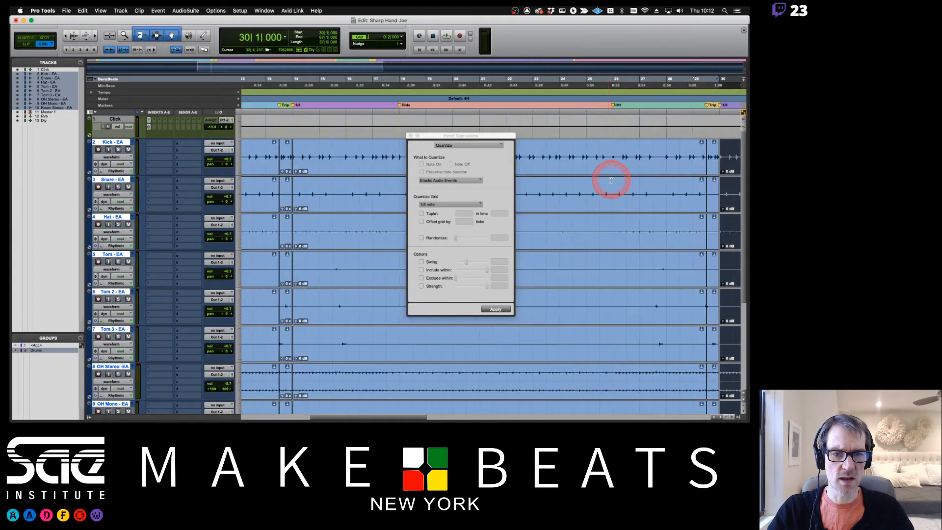
scroll(553, 252, "right", 3)
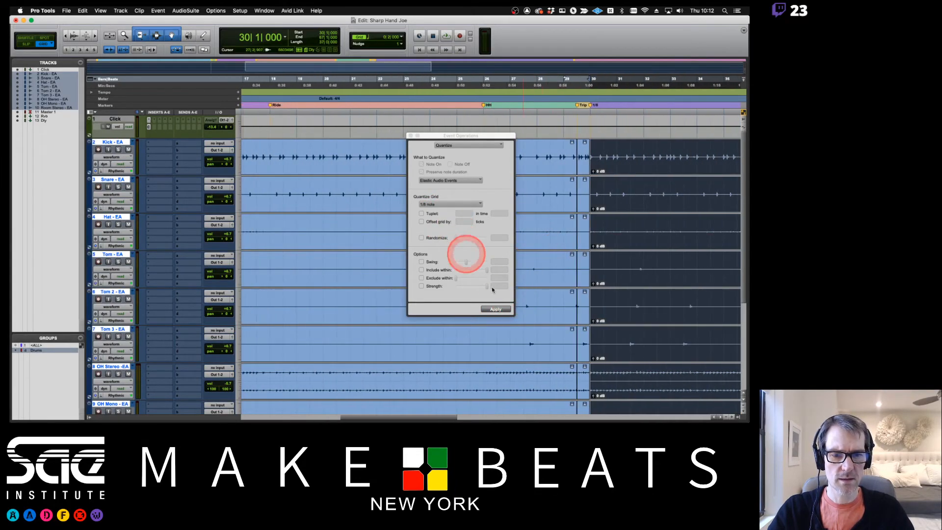
left_click(507, 310)
scroll(637, 214, "right", 4)
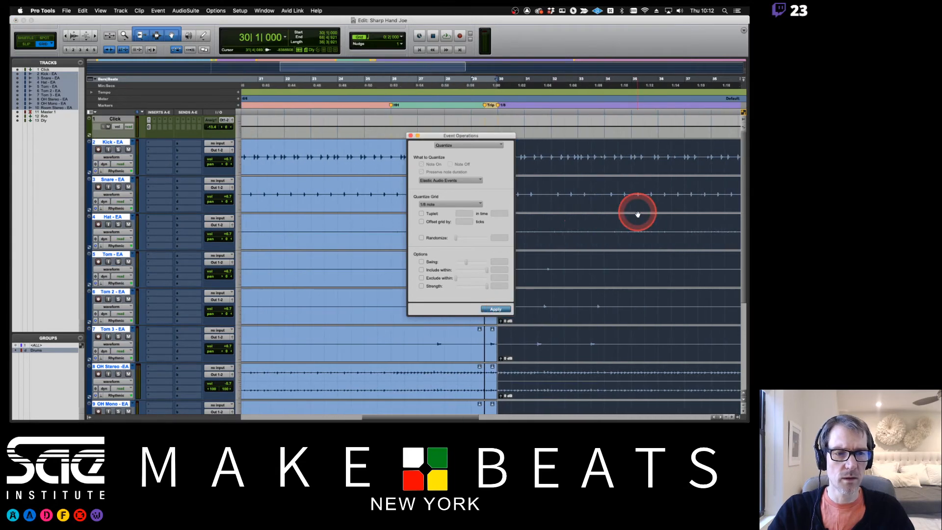
scroll(637, 214, "left", 7)
left_click(411, 136)
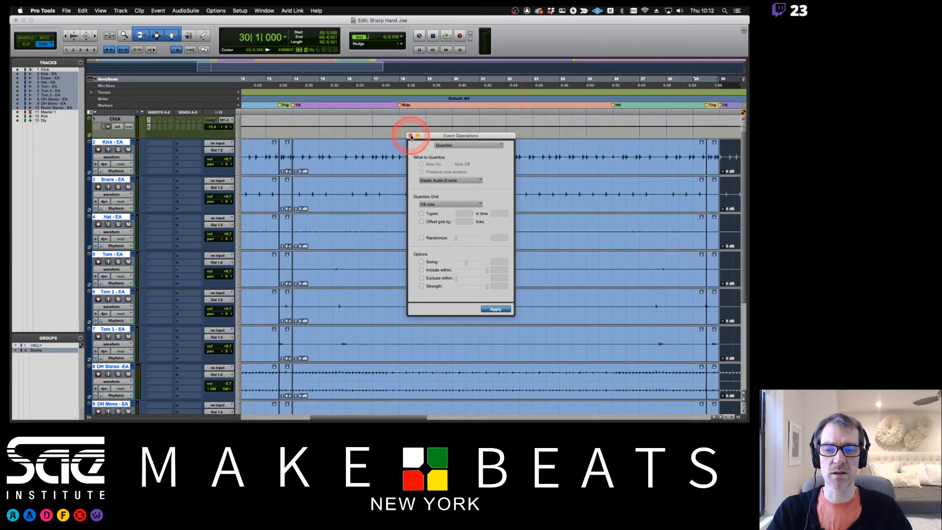
left_click(343, 150)
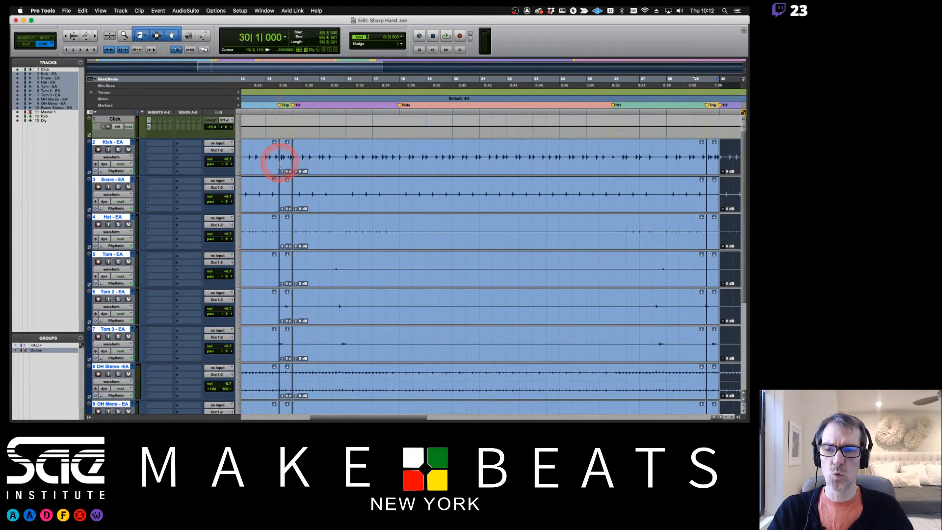
- Place the edit position at bar 13 on the Kick track and zoom in around it
left_click(265, 153)
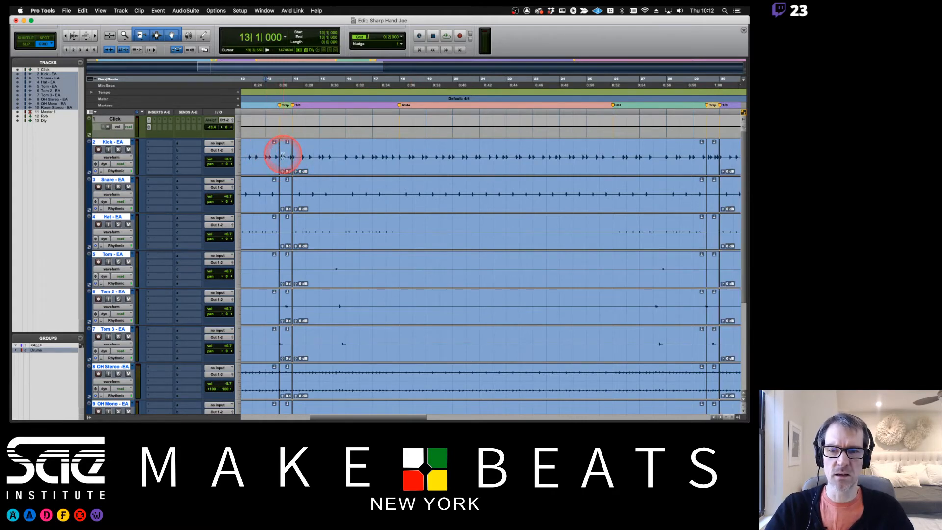
left_click(274, 157)
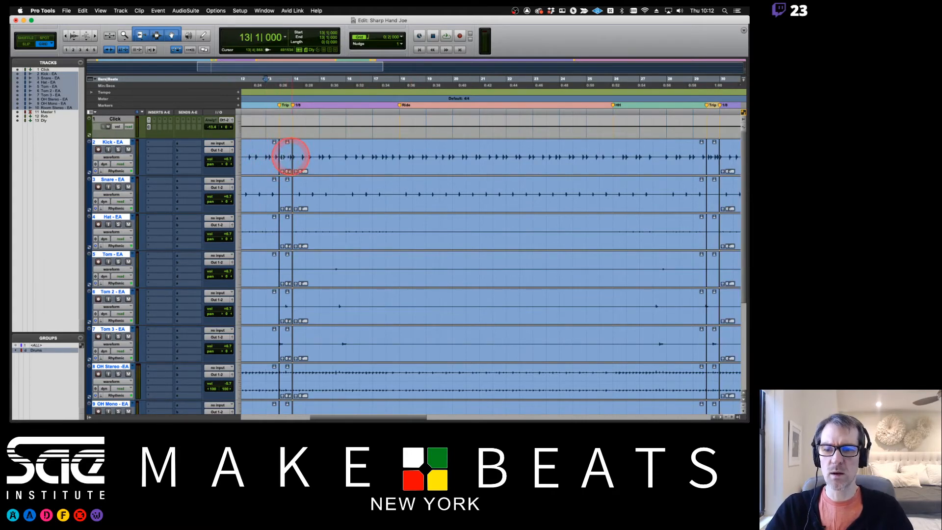
left_click(302, 156)
left_click(275, 157)
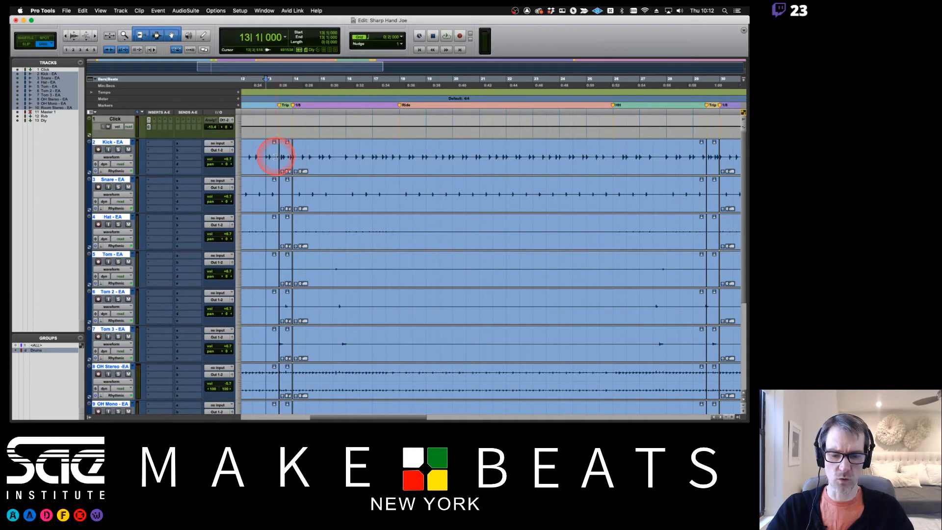
key("super+bracketright")
key("super+bracketright")
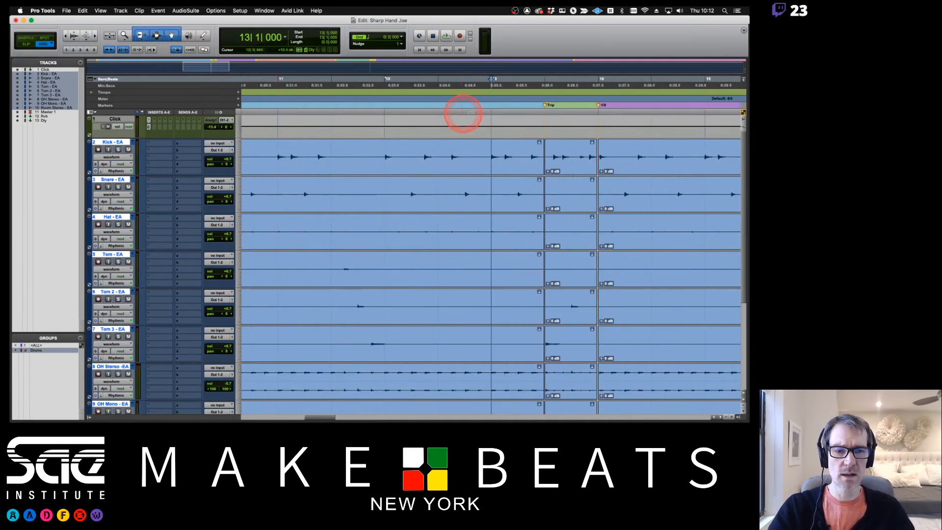
- Play the drums from bar 12 twice to audition the passage into bar 14
left_click(439, 85)
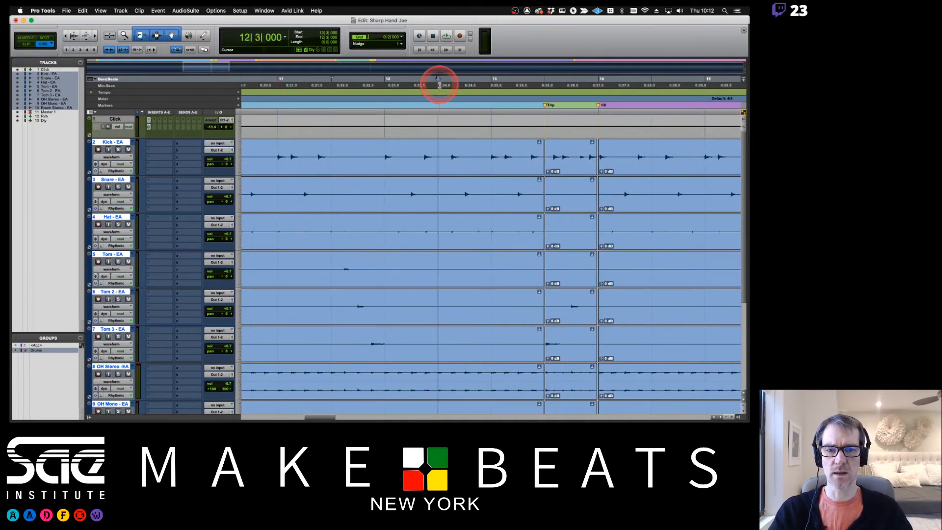
key("space")
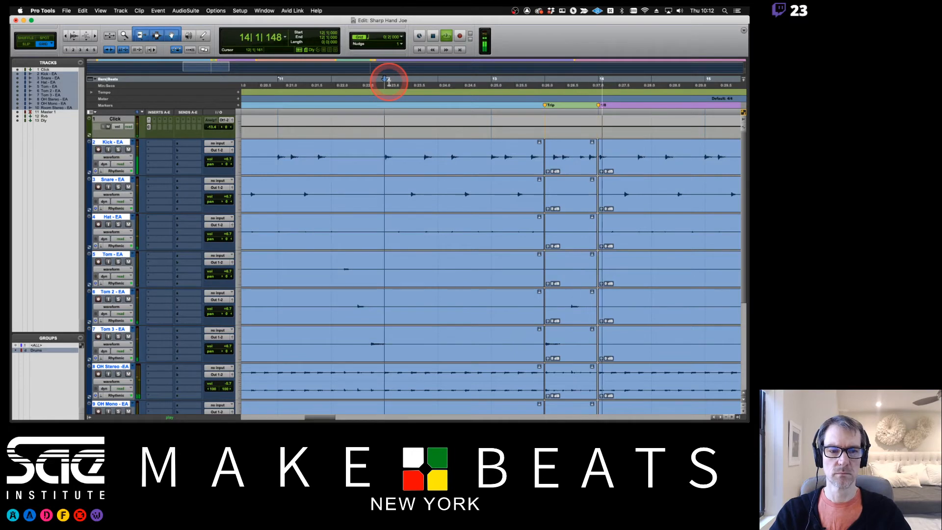
key("space")
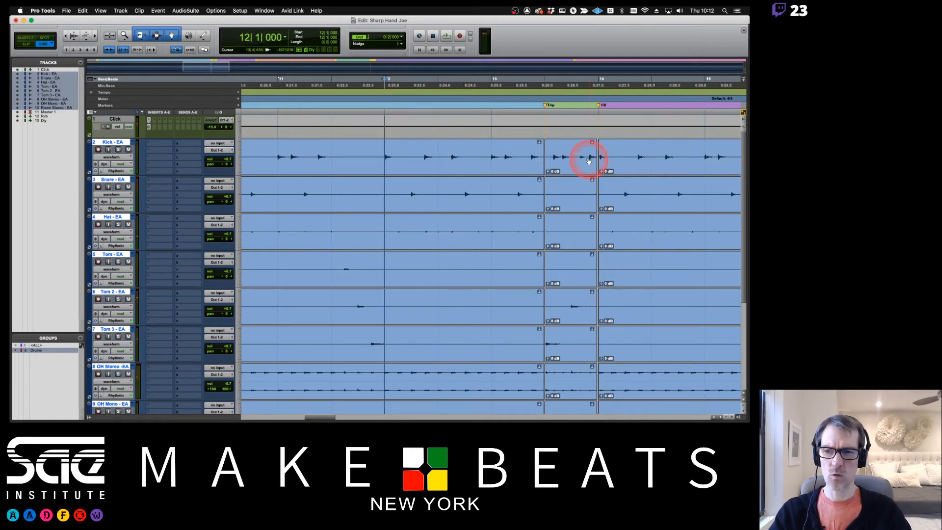
left_click(378, 84)
key("space")
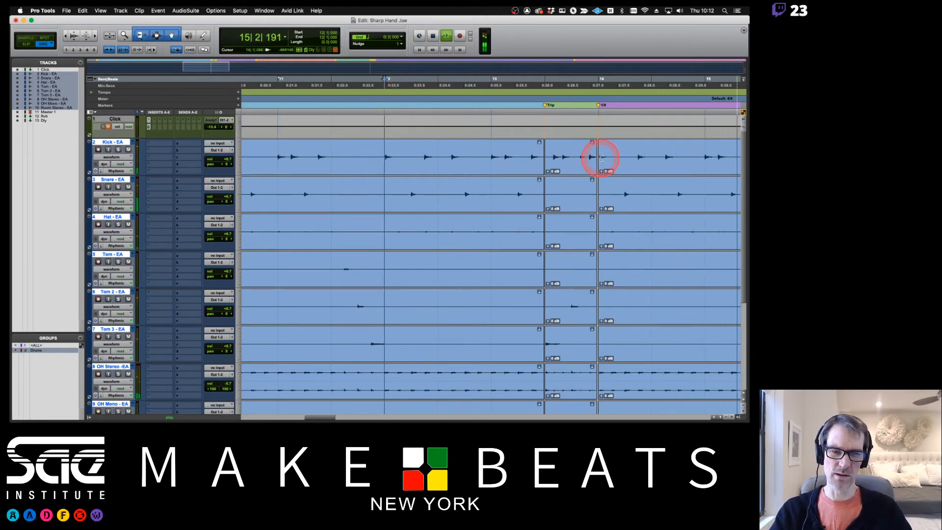
key("space")
- Zoom in closely on the clip break at the 1/8 marker before bar 14
scroll(563, 156, "left", 10)
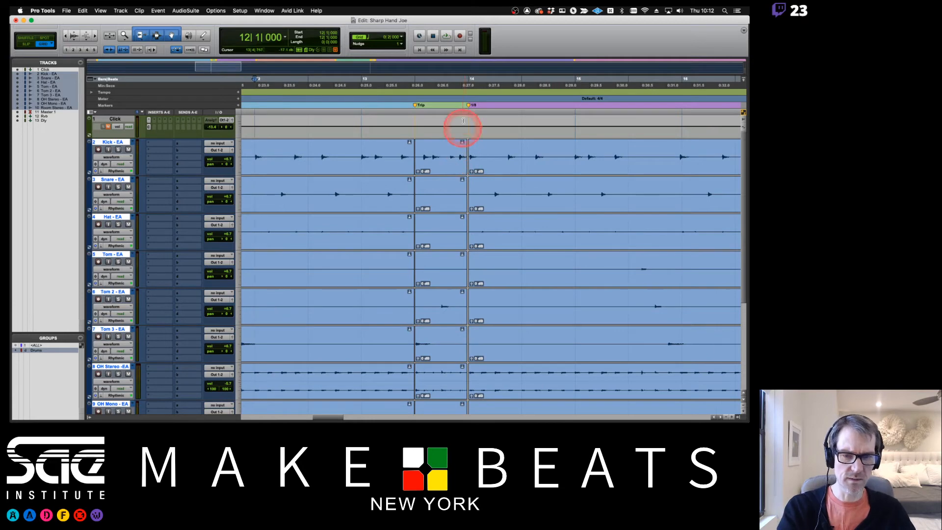
scroll(469, 90, "up", 8)
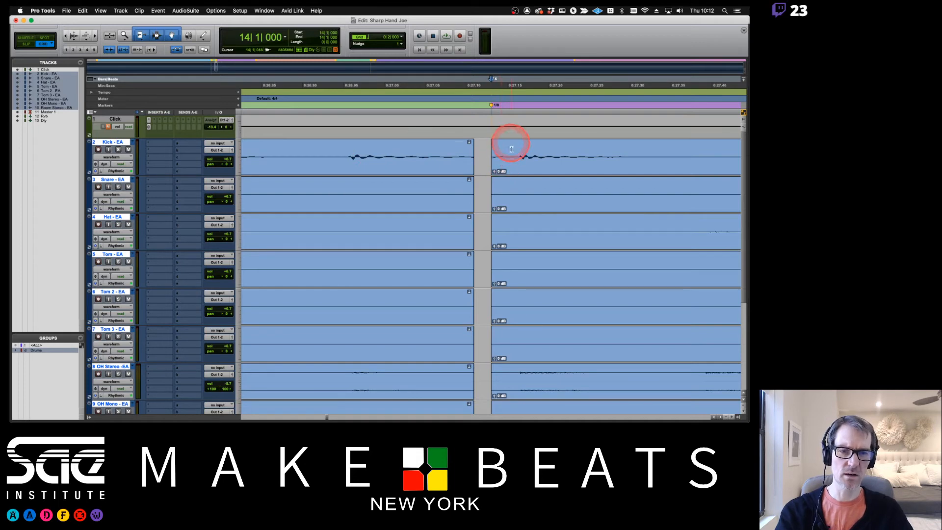
scroll(540, 211, "down", 4)
scroll(540, 212, "up", 5)
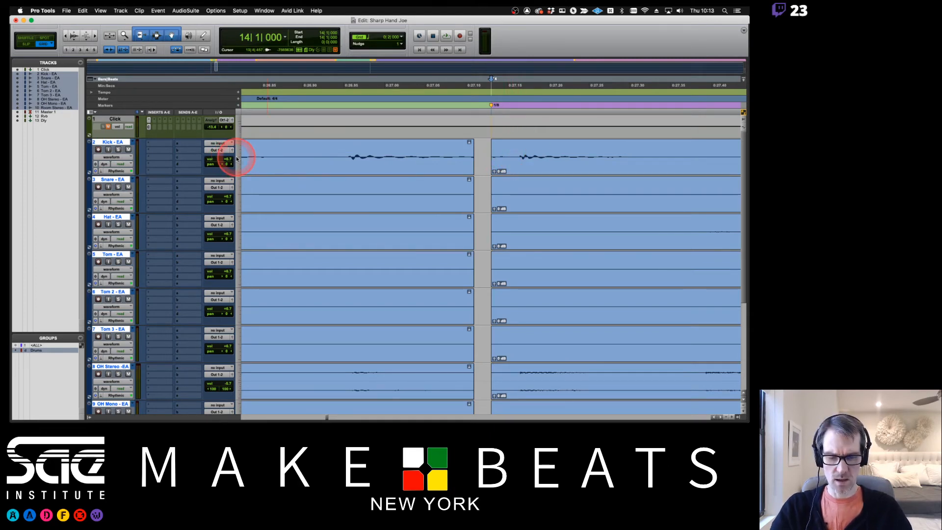
- Enlarge the waveform height and switch the grouped drum tracks through Analysis to Warp view
key("super+alt+bracketright")
key("super+alt+bracketright")
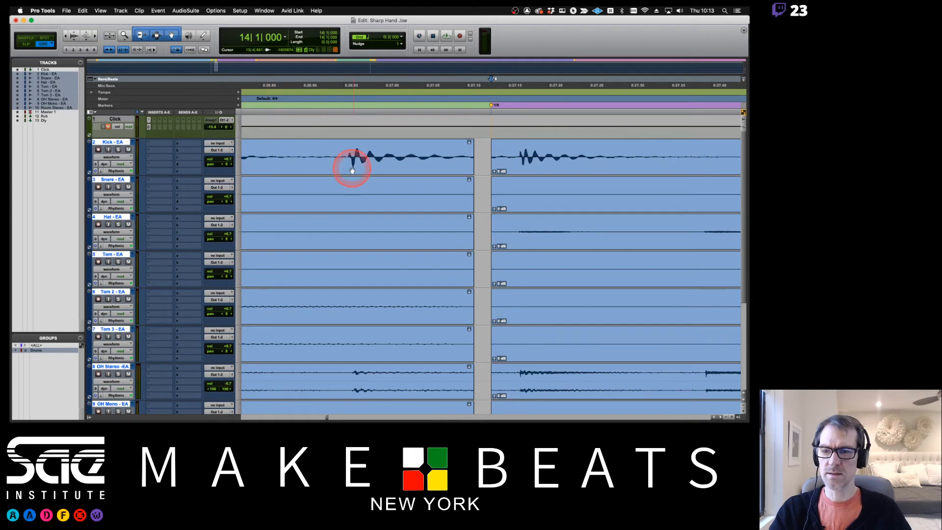
left_click(109, 157)
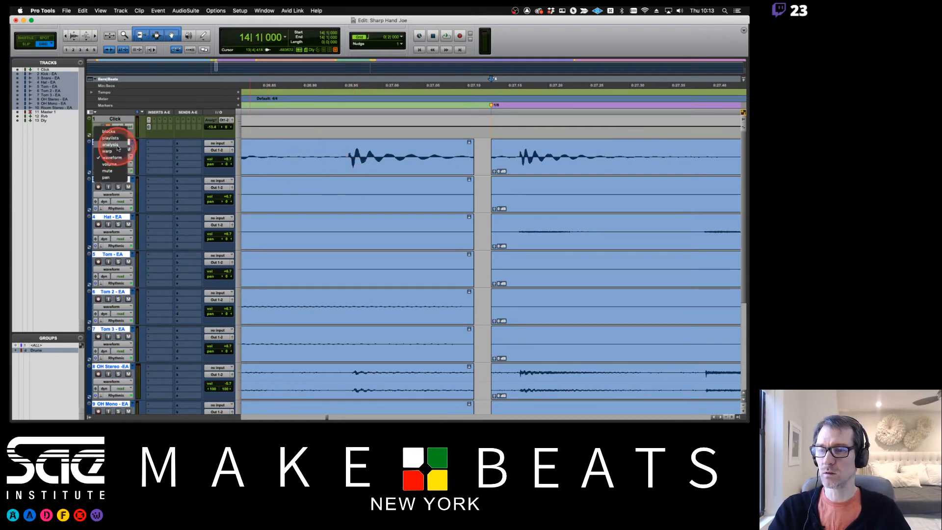
left_click(117, 145)
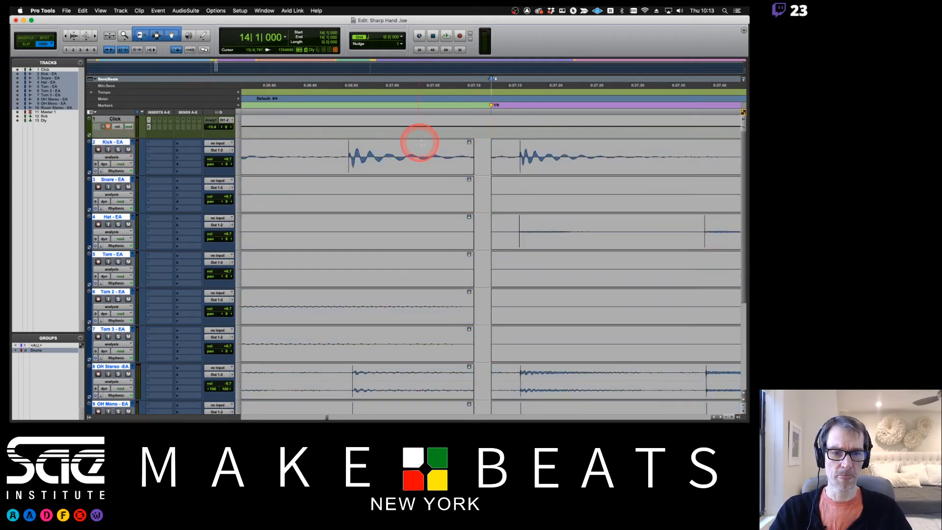
scroll(556, 256, "down", 5)
scroll(557, 256, "up", 5)
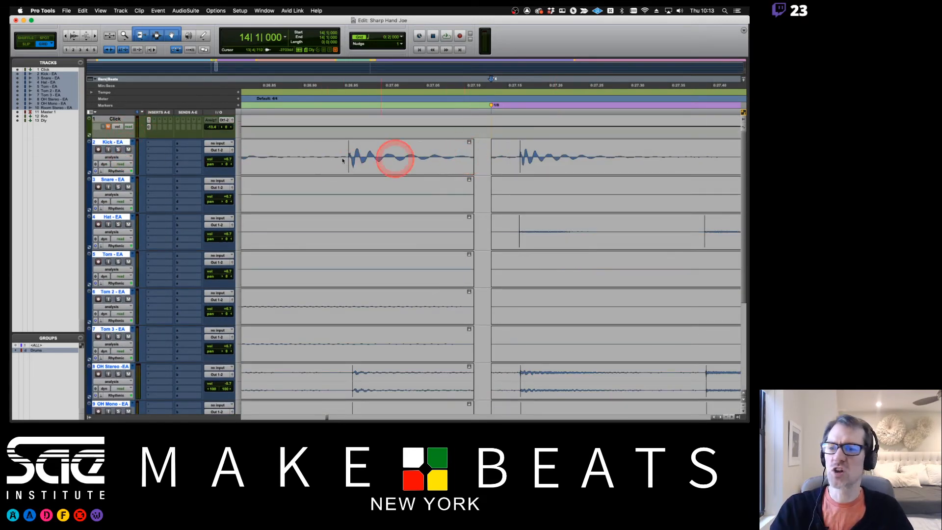
left_click(112, 157)
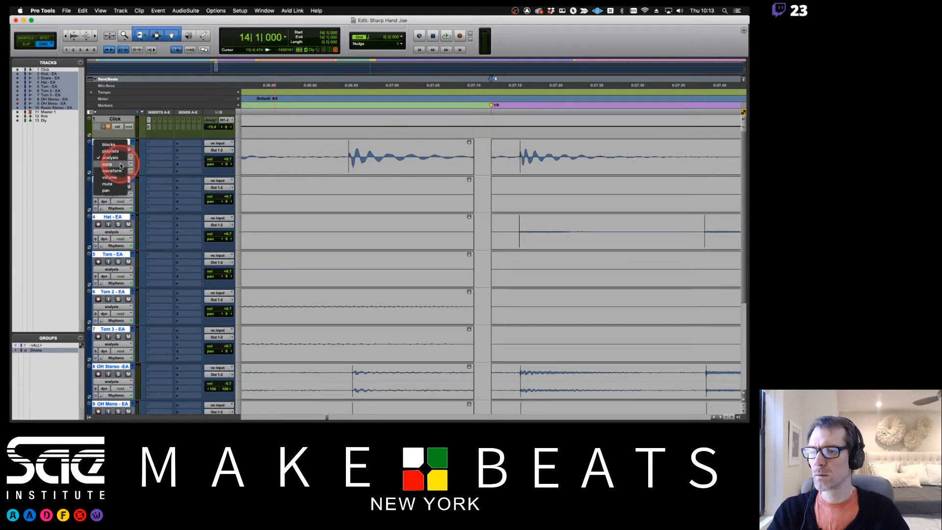
left_click(120, 165)
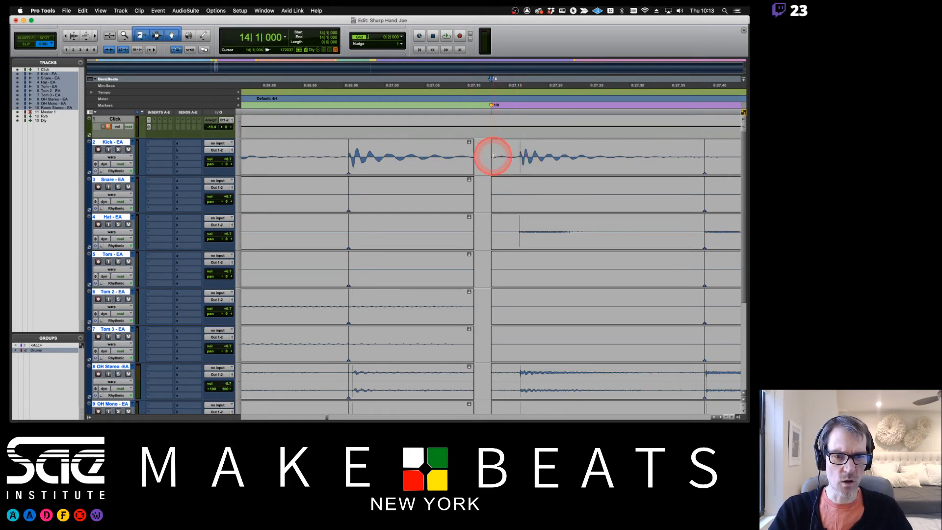
- In Slip mode, slide the later clips onto the 1/8 marker and trim the earlier clips to meet them
key("F2")
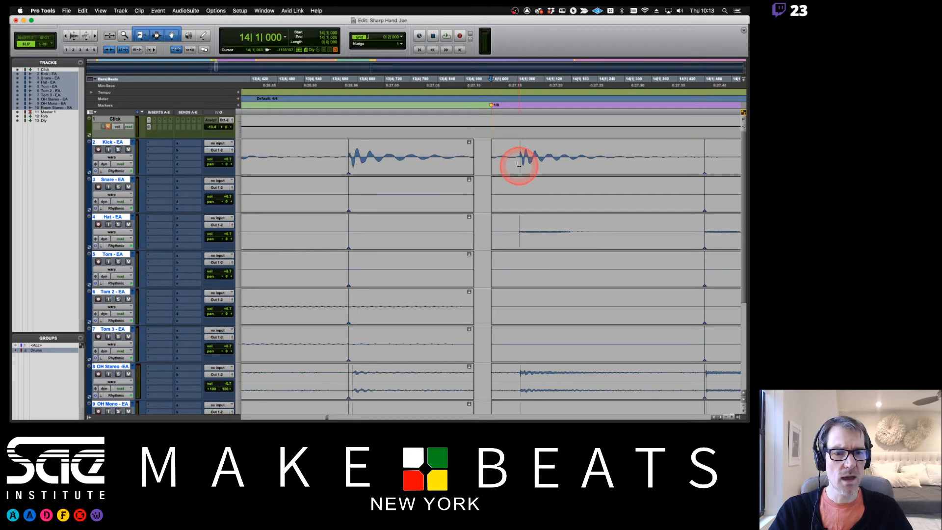
left_click_drag(521, 166, 491, 167)
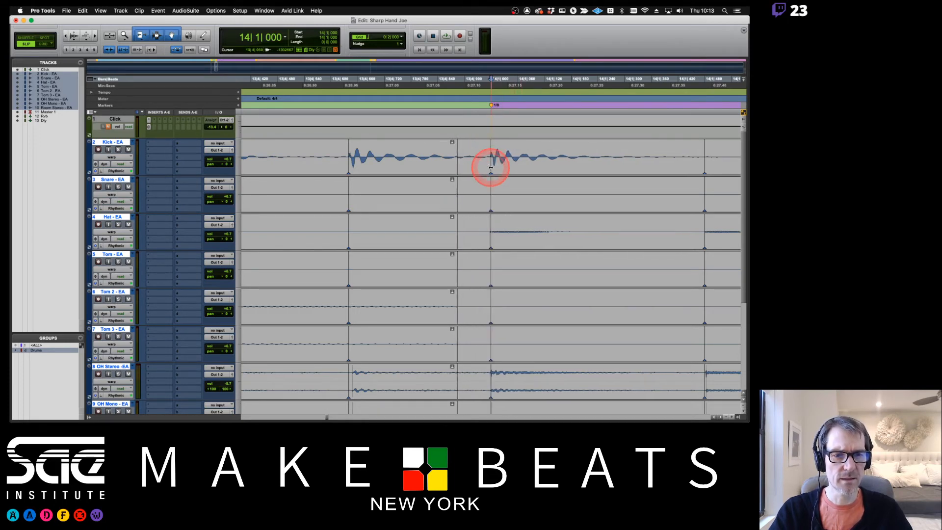
left_click_drag(453, 158, 490, 168)
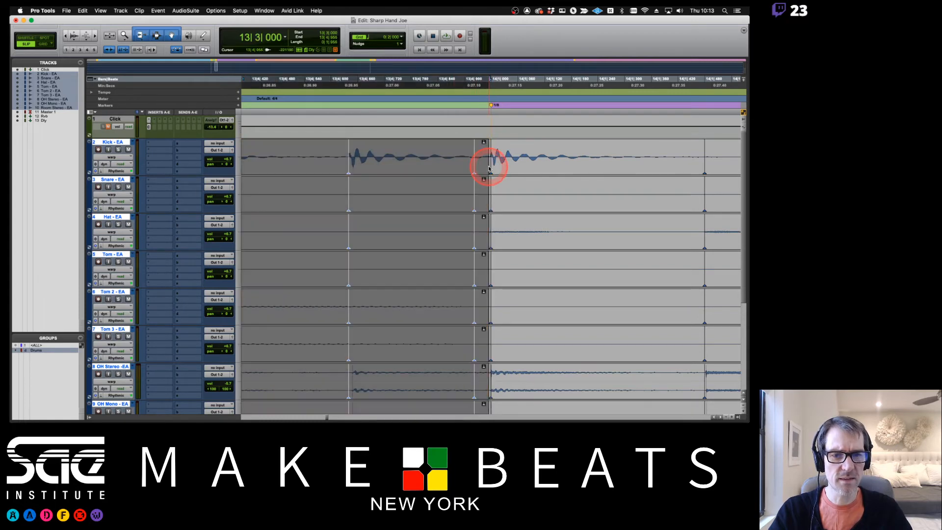
left_click(459, 150)
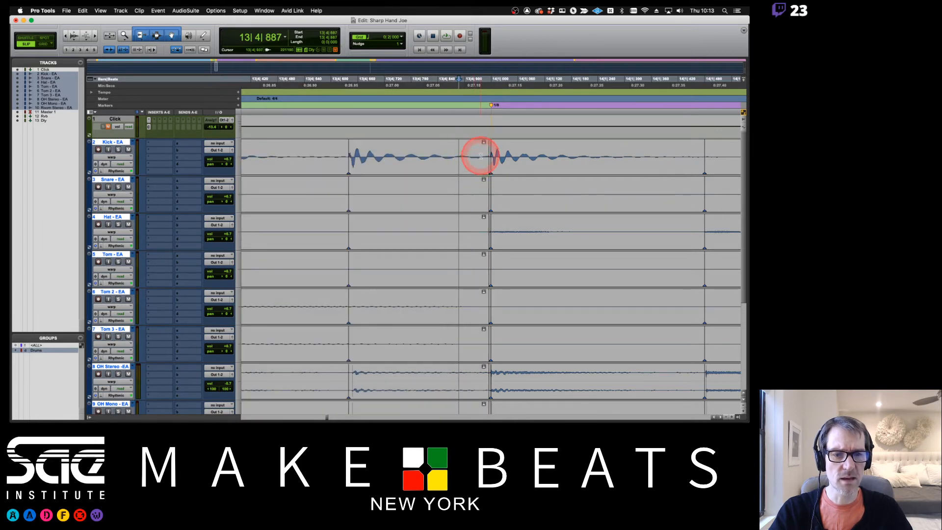
left_click_drag(486, 157, 565, 163)
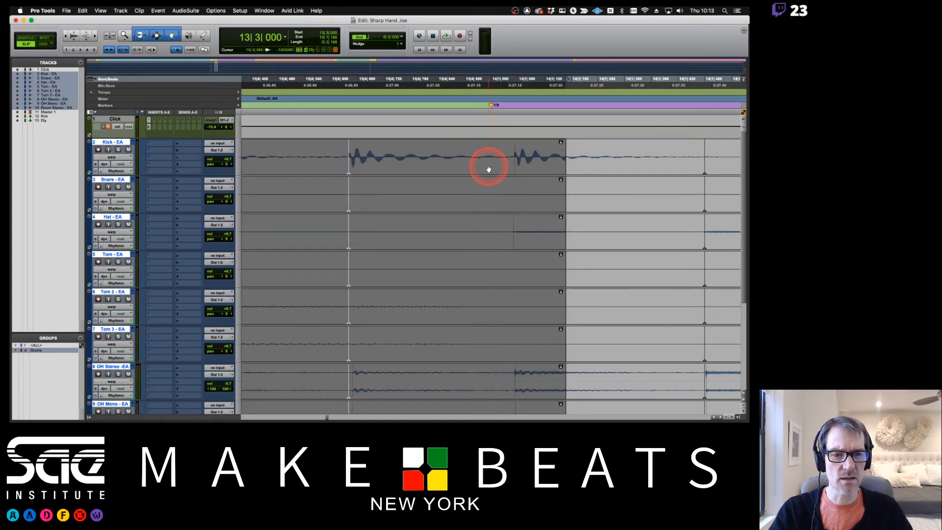
left_click_drag(563, 160, 486, 169)
- Zoom out and play the edited passage from bar 12
key("r")
key("r")
key("r")
key("r")
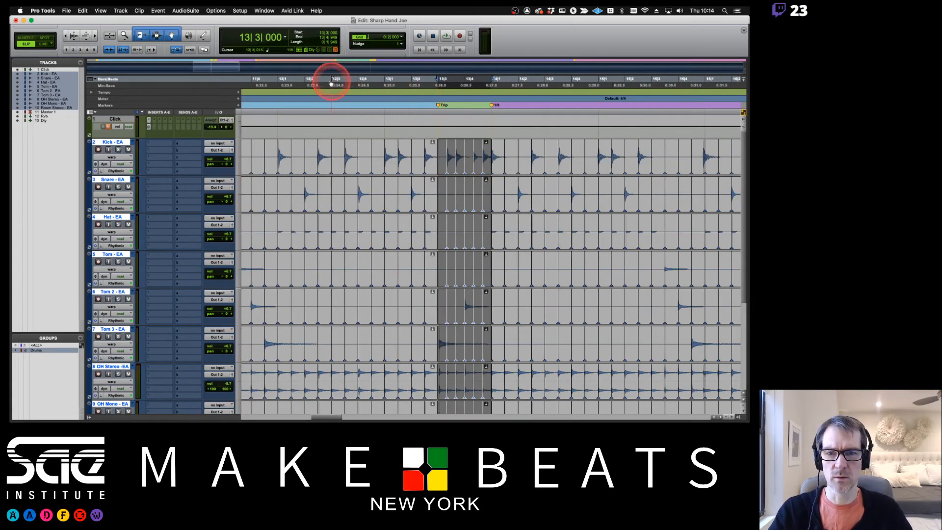
left_click(281, 83)
key("space")
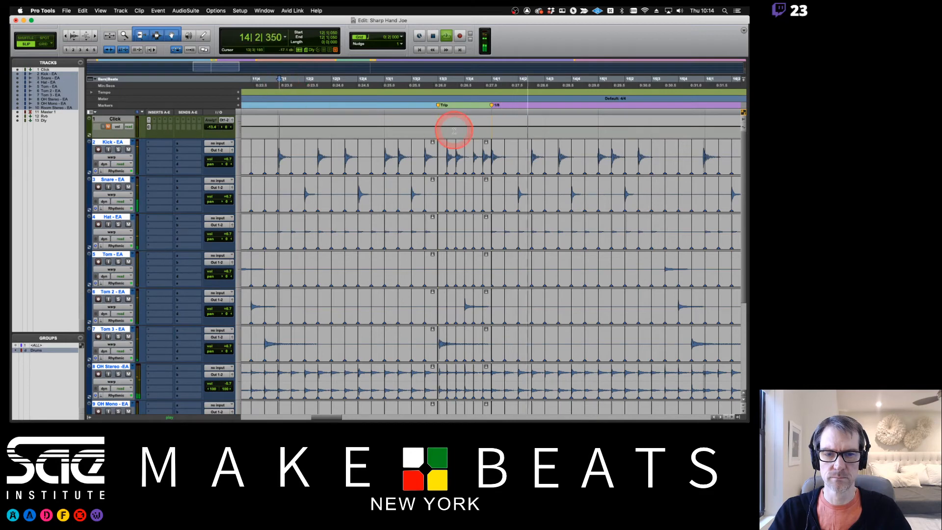
key("space")
- Trim the earlier clips to end at 13|2|793 and extend the later clips to close the gap
left_click(433, 165)
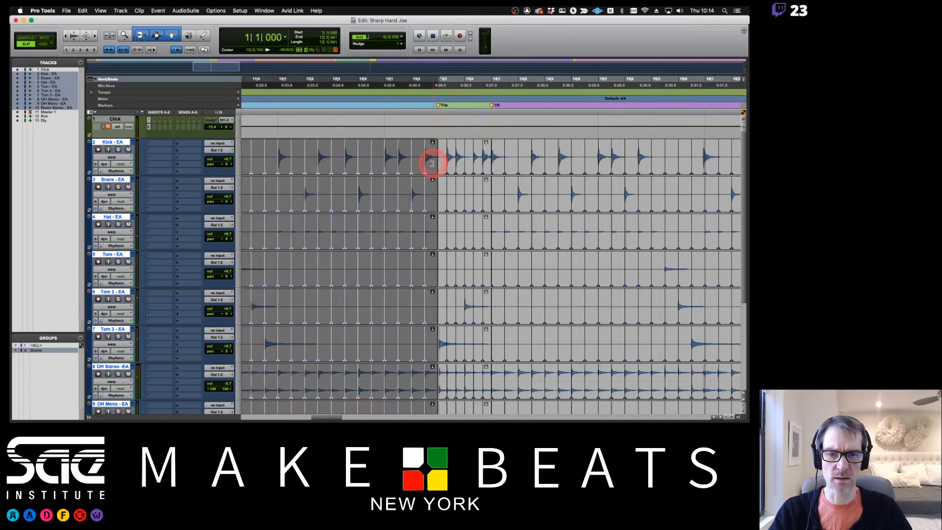
key("t")
key("t")
key("t")
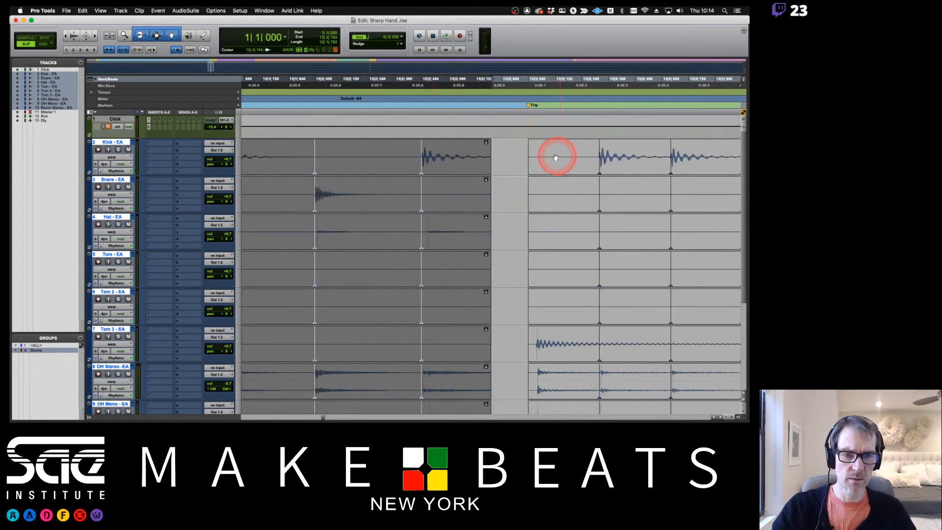
left_click(527, 160)
left_click_drag(530, 157, 508, 158)
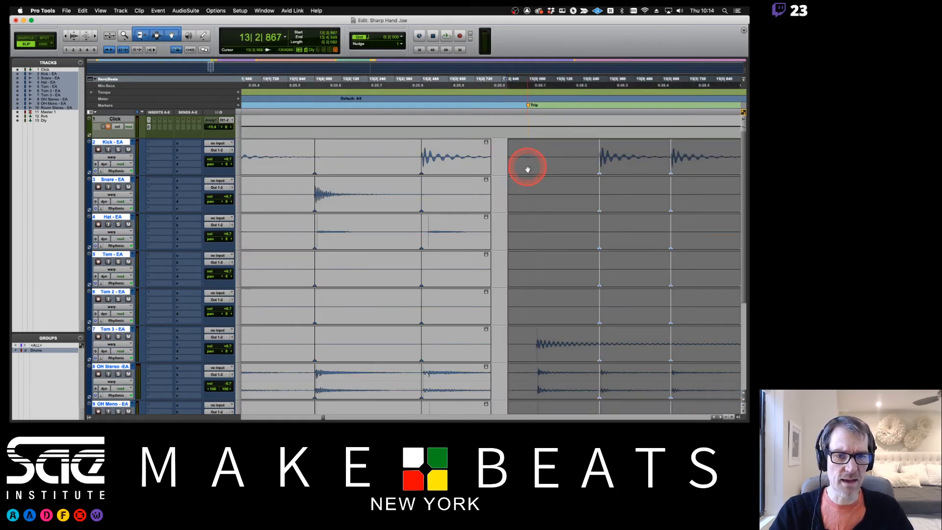
left_click(536, 150)
left_click_drag(488, 162, 544, 167)
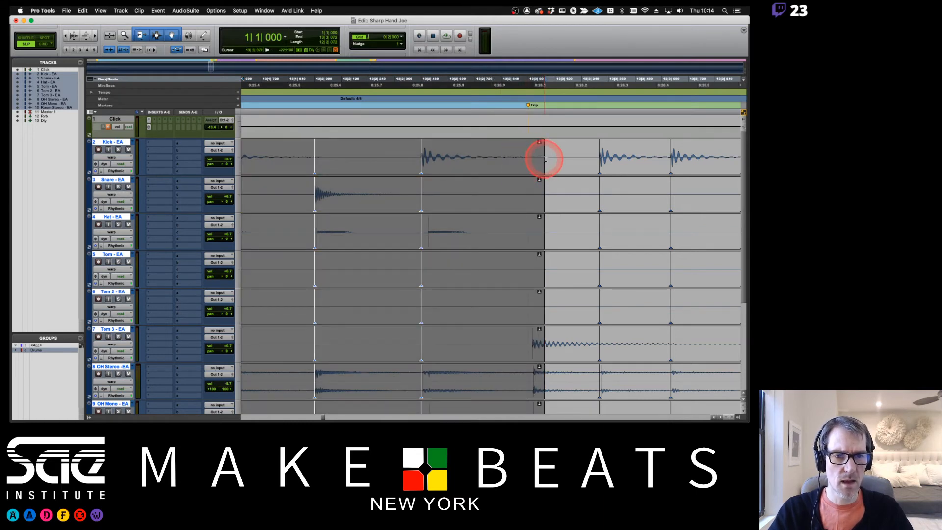
left_click_drag(545, 158, 515, 161)
left_click(529, 333)
- Drag the grouped warp marker at 13|3 slightly earlier and play back the corrected passage
scroll(529, 334, "down", 5)
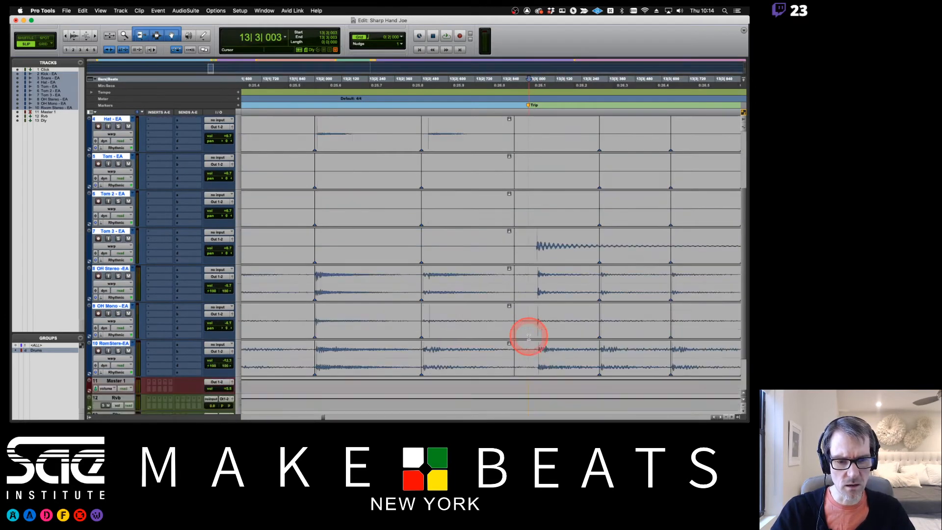
scroll(529, 337, "up", 1)
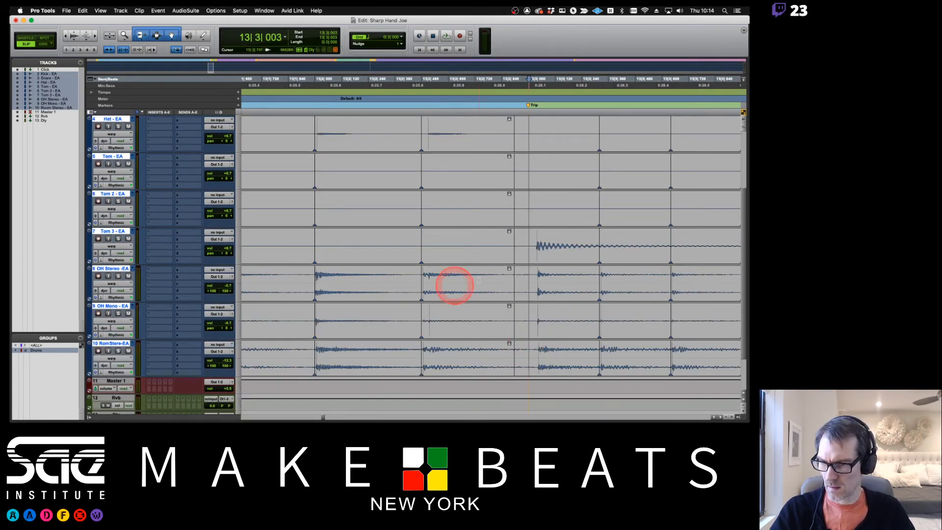
scroll(537, 255, "up", 3)
scroll(537, 255, "down", 1)
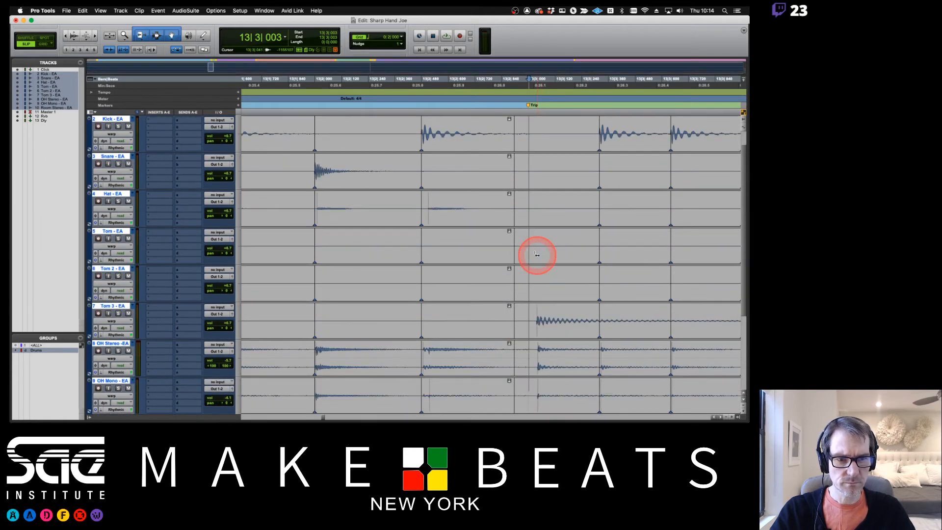
scroll(537, 255, "up", 1)
scroll(537, 255, "down", 3)
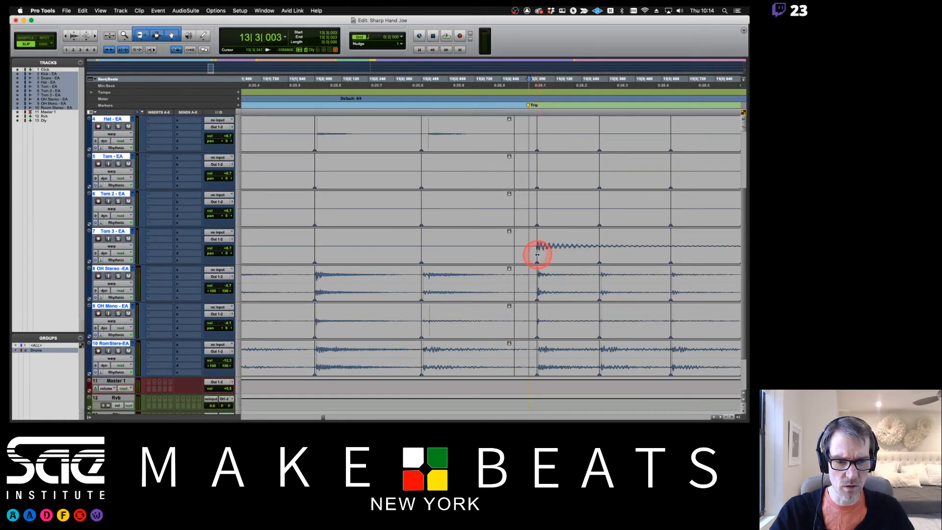
mouse_move(537, 254)
left_mouse_down()
mouse_move(513, 246)
mouse_move(541, 247)
mouse_move(528, 254)
left_mouse_up()
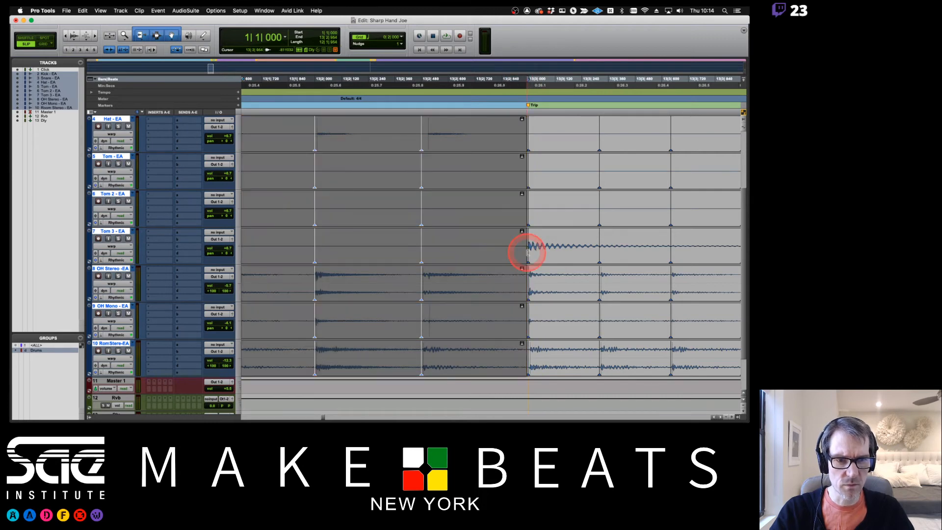
key("r")
key("r")
key("r")
key("r")
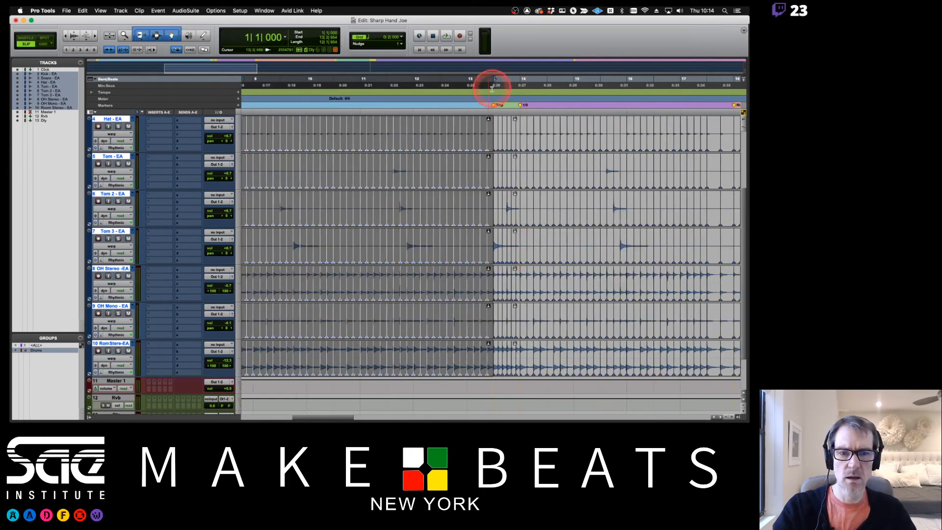
left_click(413, 82)
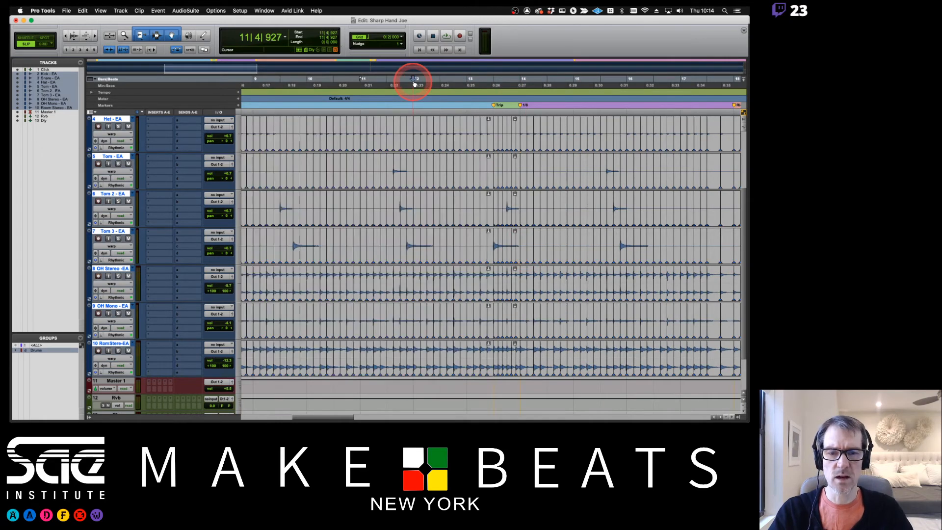
key("space")
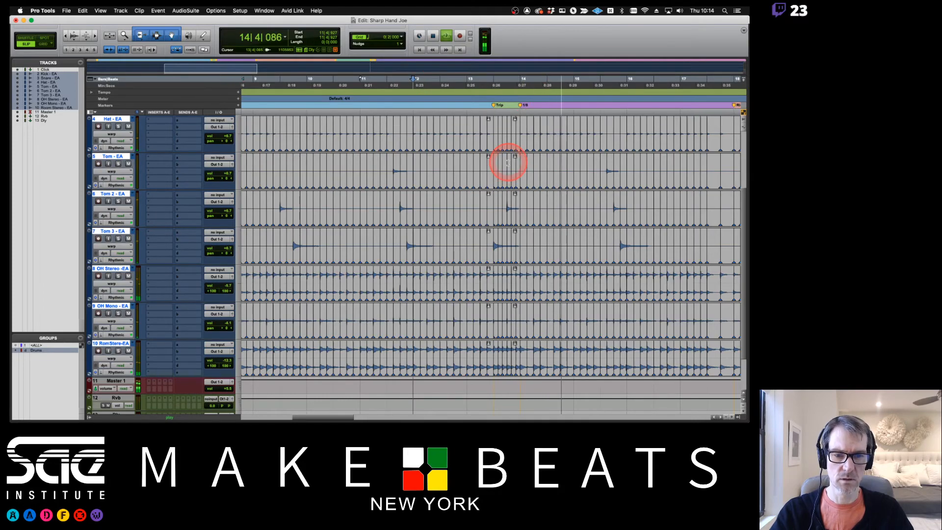
key("space")
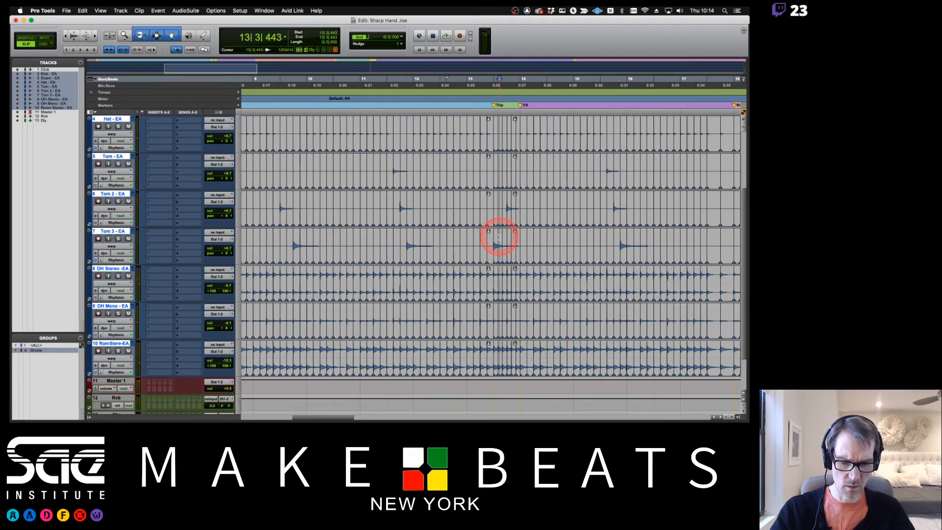
- Toggle the Drums group off and back on, then play back the edited section
key("t")
key("t")
key("t")
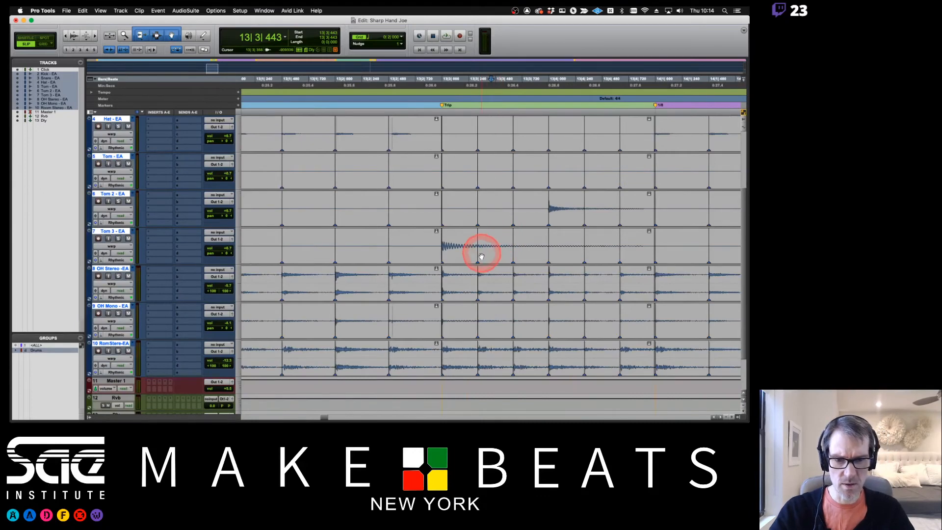
left_click(30, 350)
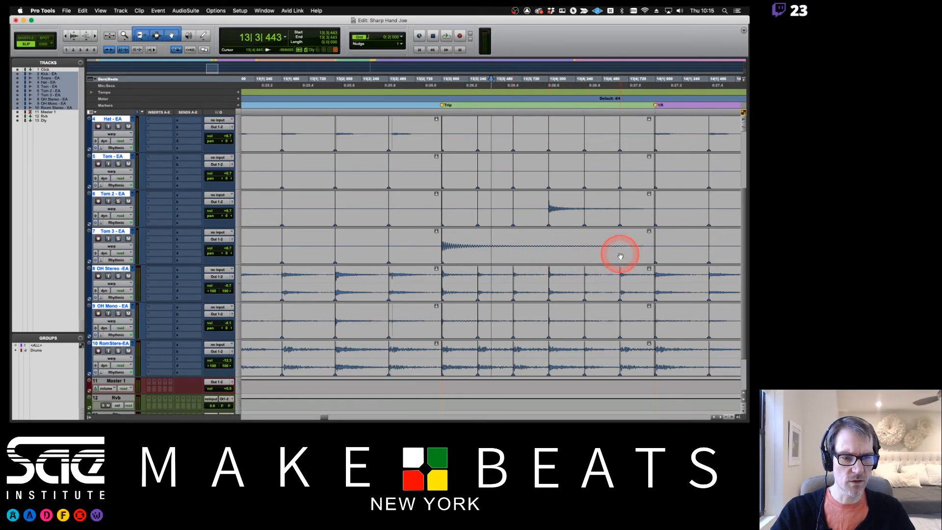
key("r")
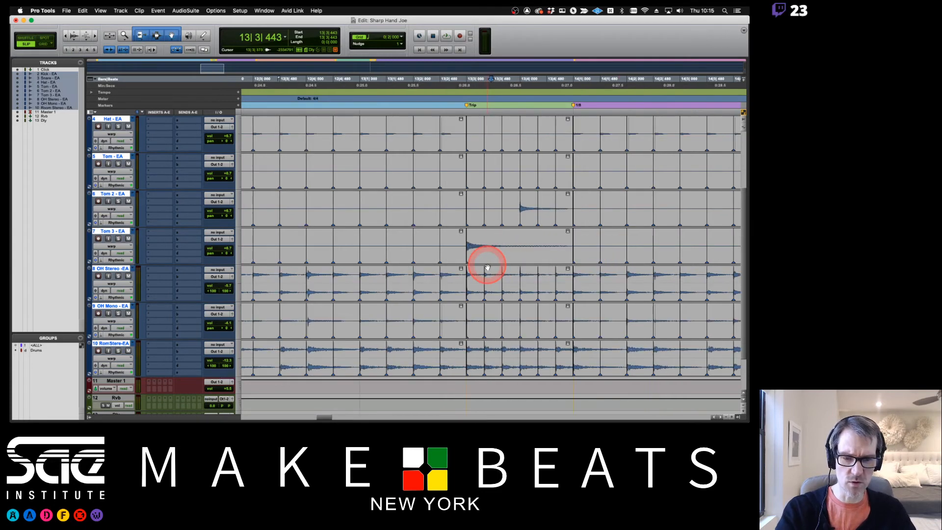
left_click(33, 353)
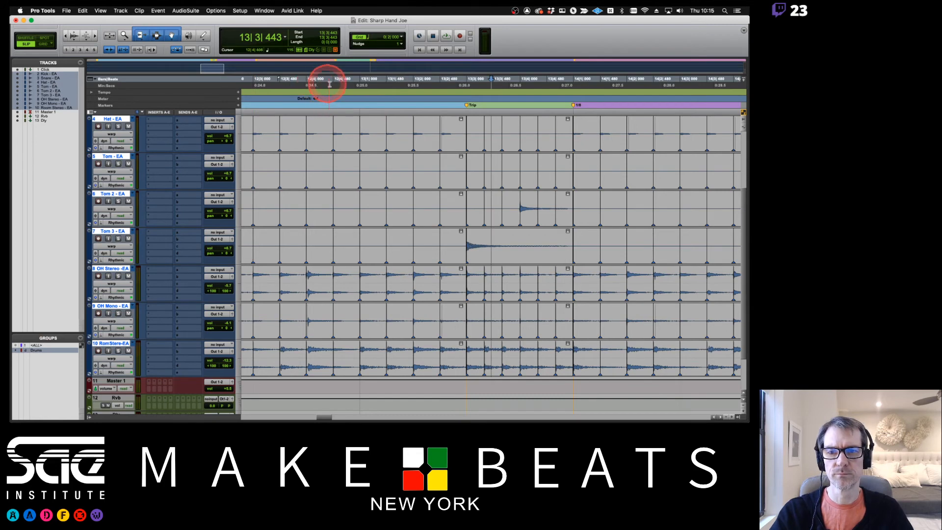
key("space")
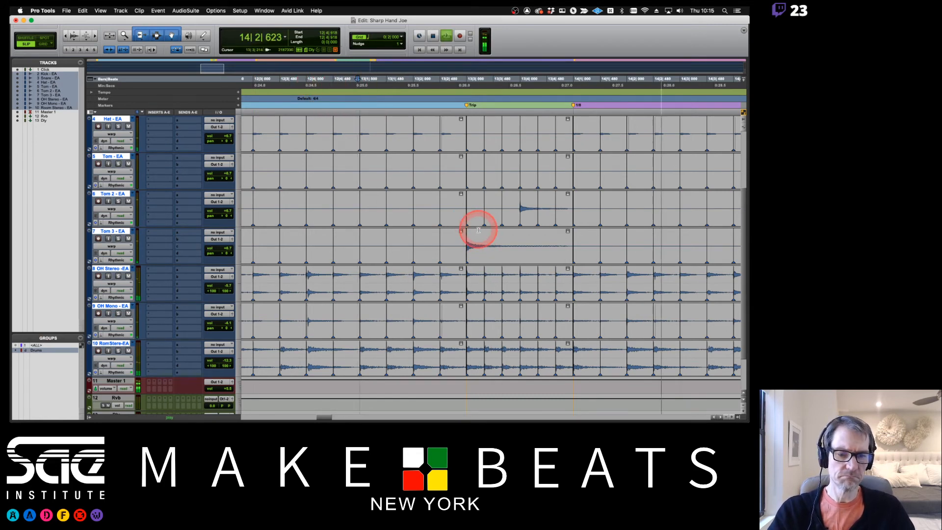
scroll(480, 229, "down", 2)
scroll(479, 230, "down", 1)
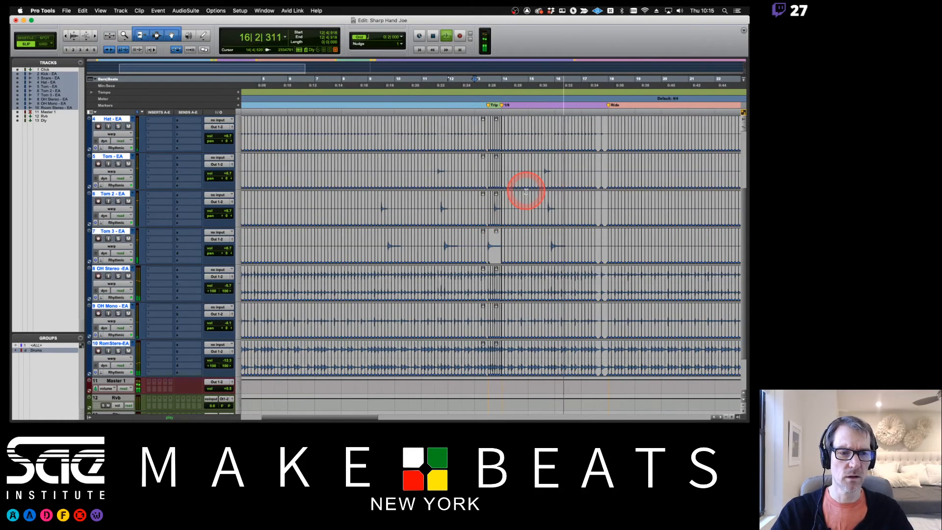
- Warp the drum hit at the bar 16 downbeat slightly later on the OH Stereo and Room tracks
key("space")
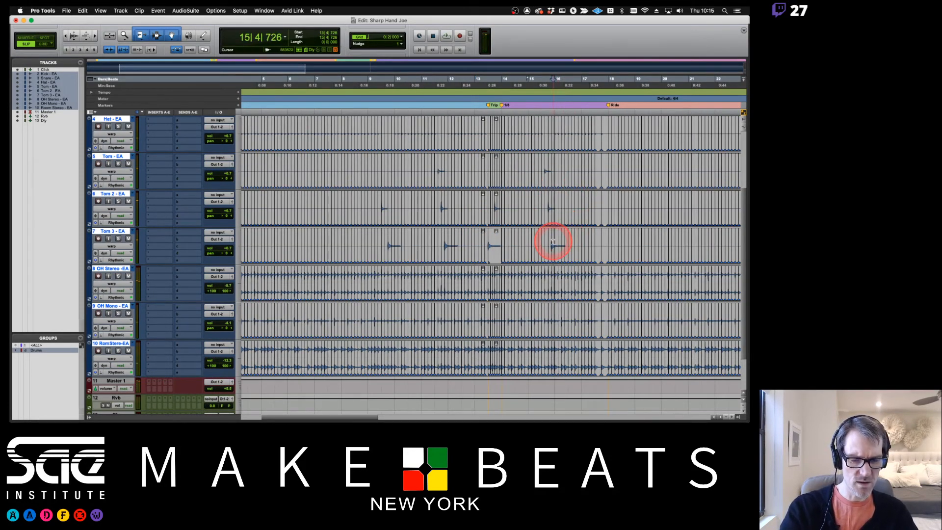
key("space")
scroll(553, 241, "up", 4)
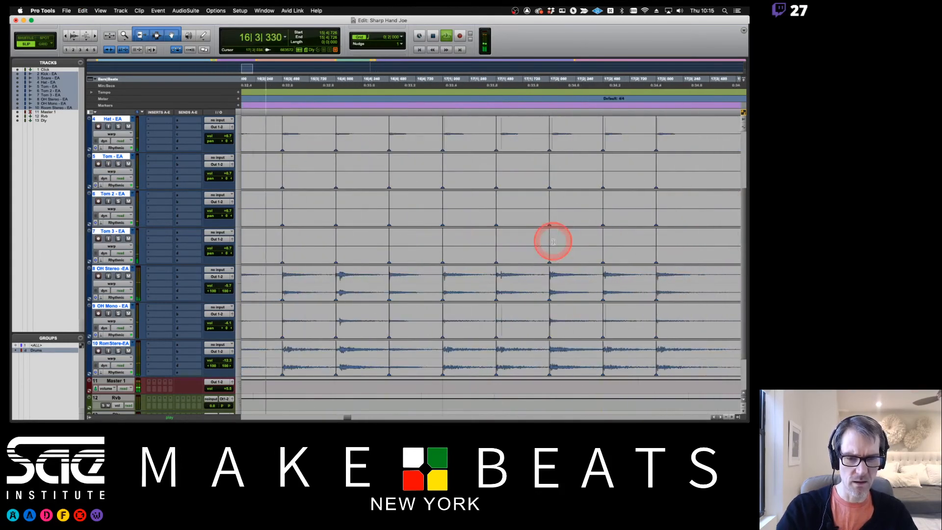
key("space")
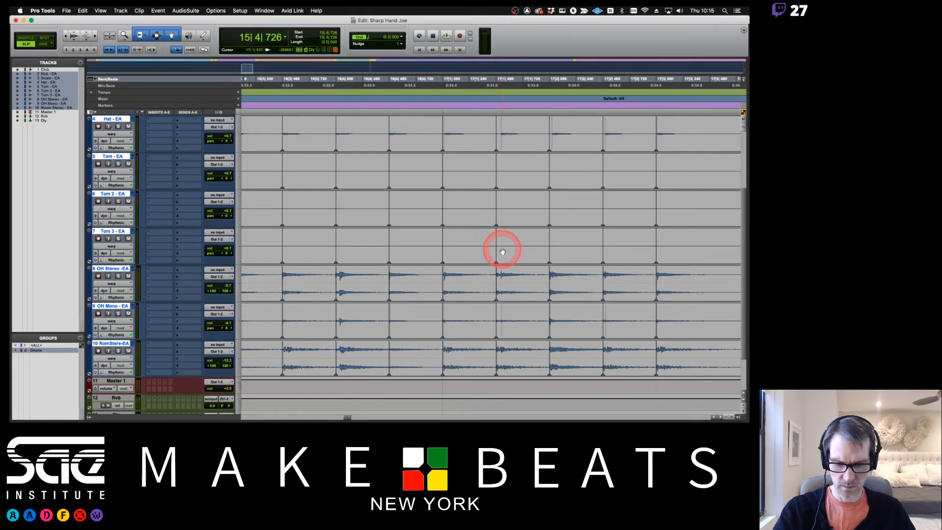
scroll(503, 251, "down", 2)
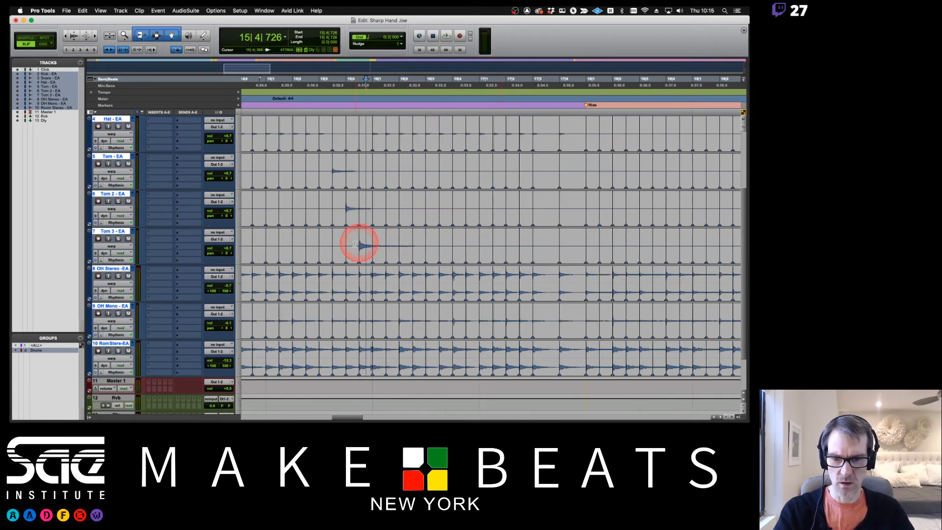
scroll(355, 241, "up", 5)
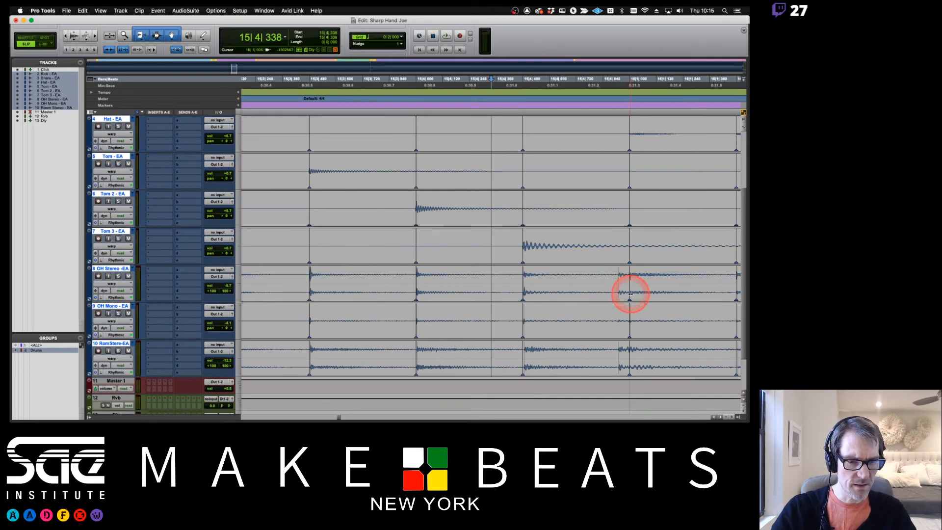
left_click_drag(628, 293, 628, 296)
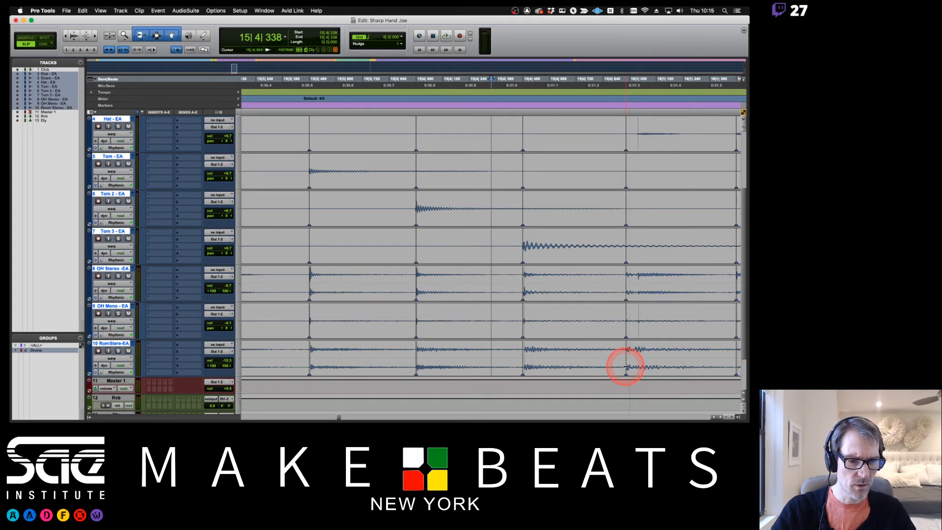
left_click_drag(626, 367, 630, 367)
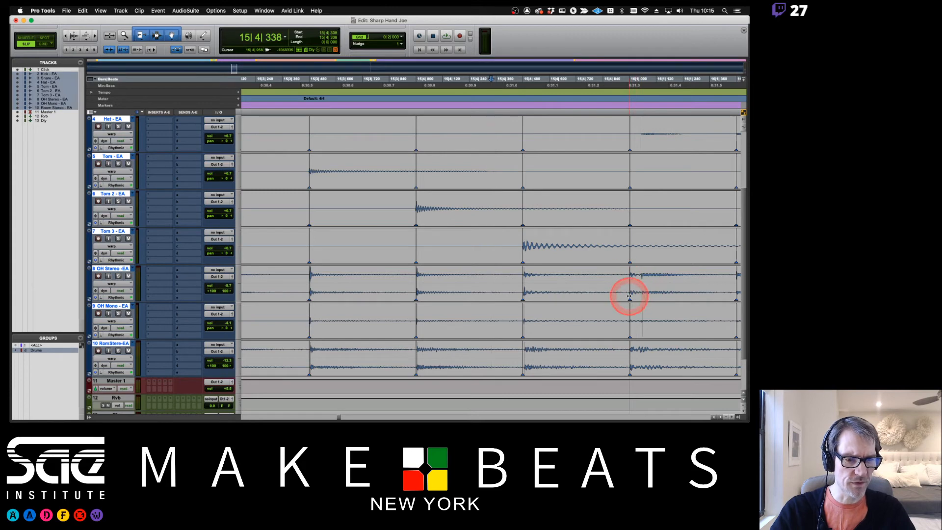
- Play back from bar 14 beat 4 to review the warp, then zoom to bars 10–19
key("r")
key("r")
key("r")
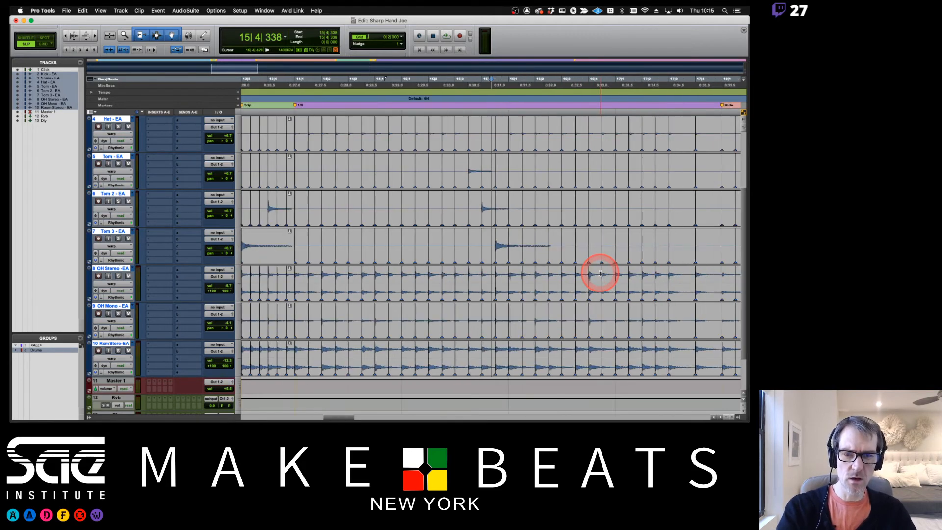
left_click(400, 85)
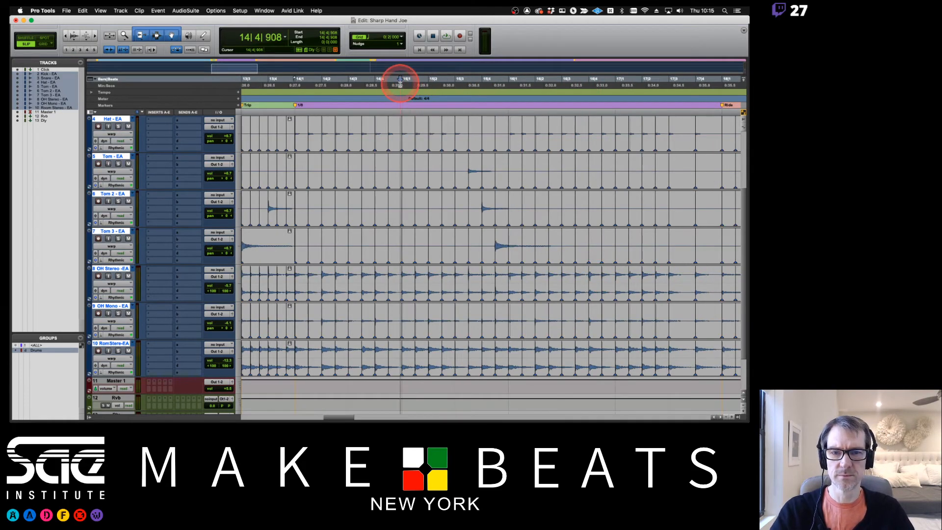
key("space")
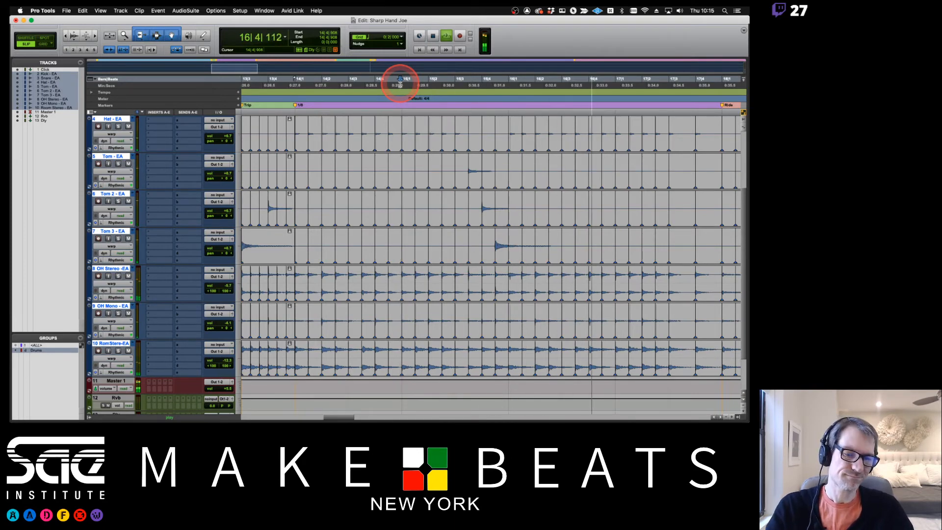
key("space")
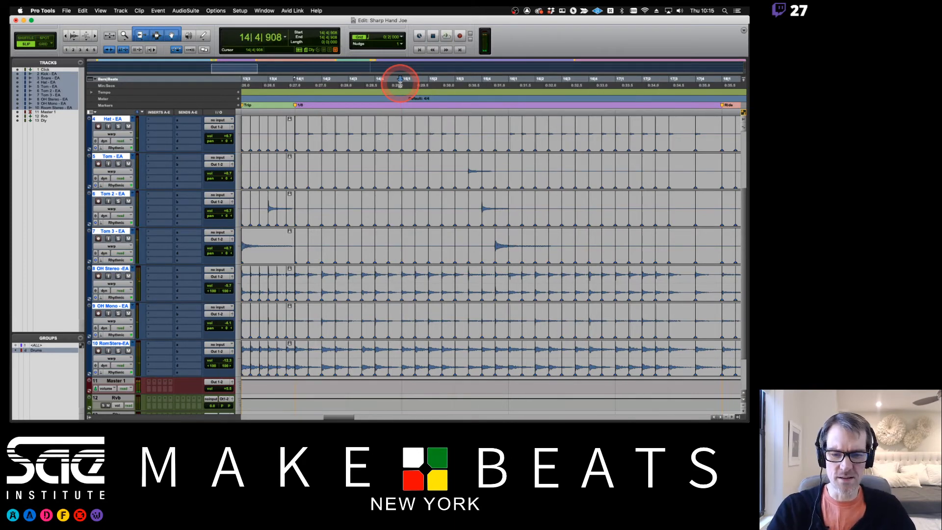
key("super+bracketleft")
key("super+bracketleft")
key("super+bracketleft")
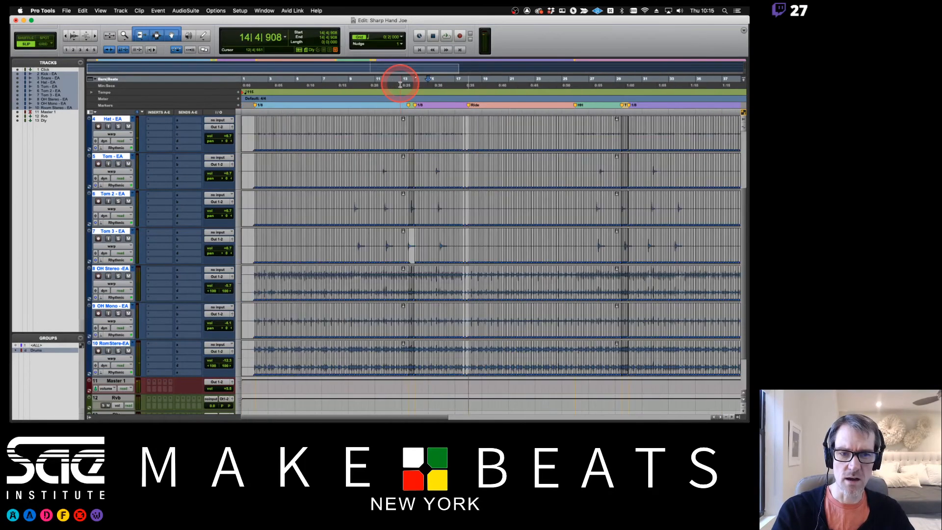
key("super+bracketright")
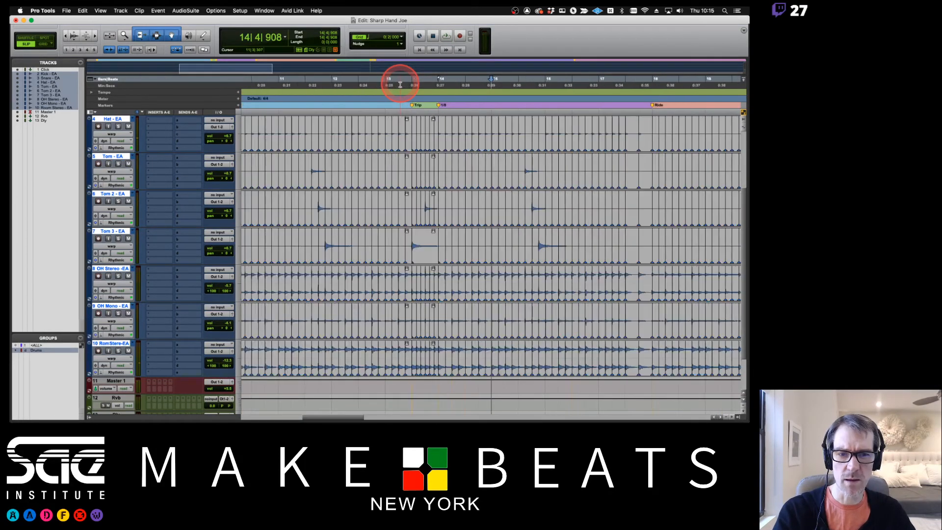
- Show the grouped drum tracks as waveforms and scroll to the Trip marker area
left_click(111, 134)
left_click(117, 141)
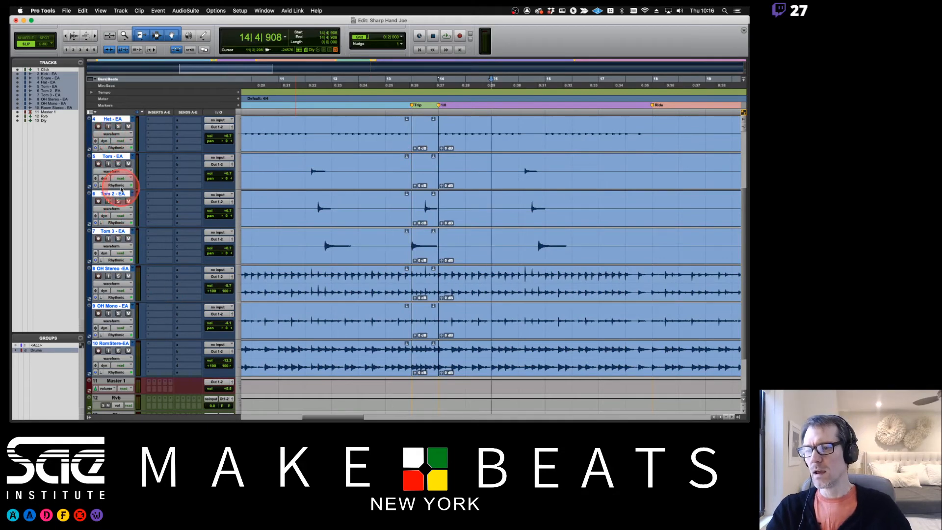
scroll(437, 209, "right", 10)
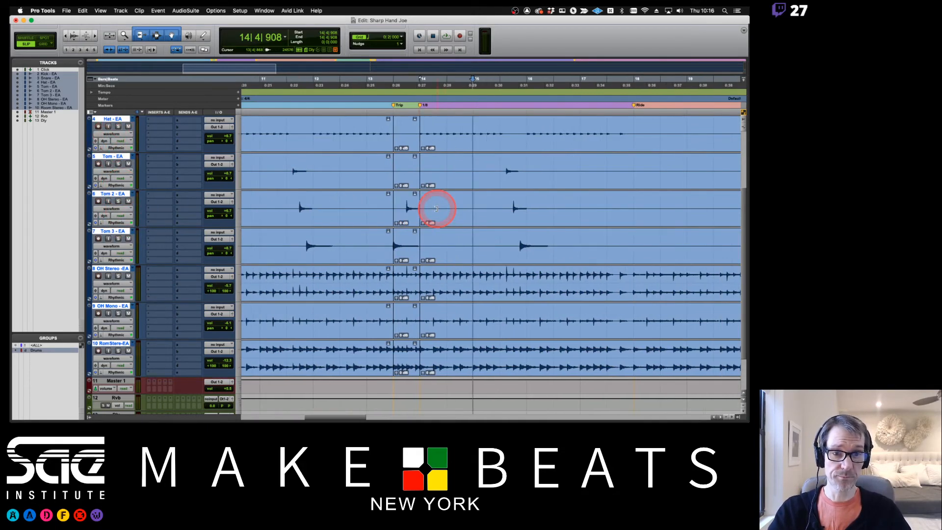
scroll(436, 209, "right", 15)
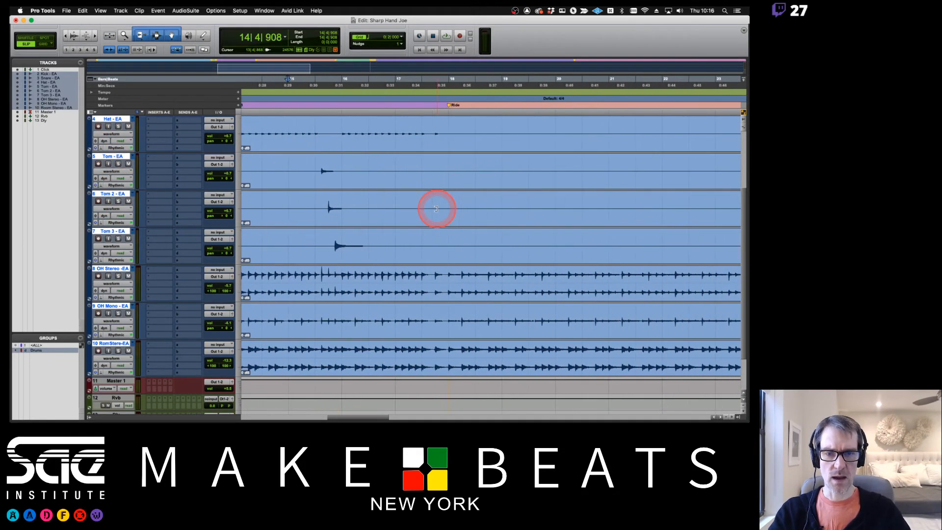
scroll(437, 209, "left", 5)
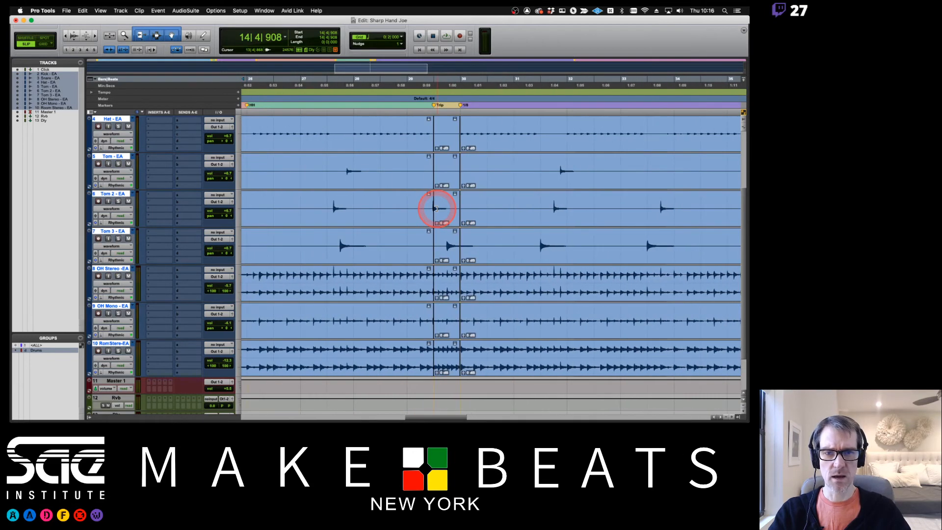
- Select the clip between the Trip and 1/8 markers and play back from just before bar 28
double_click(477, 127)
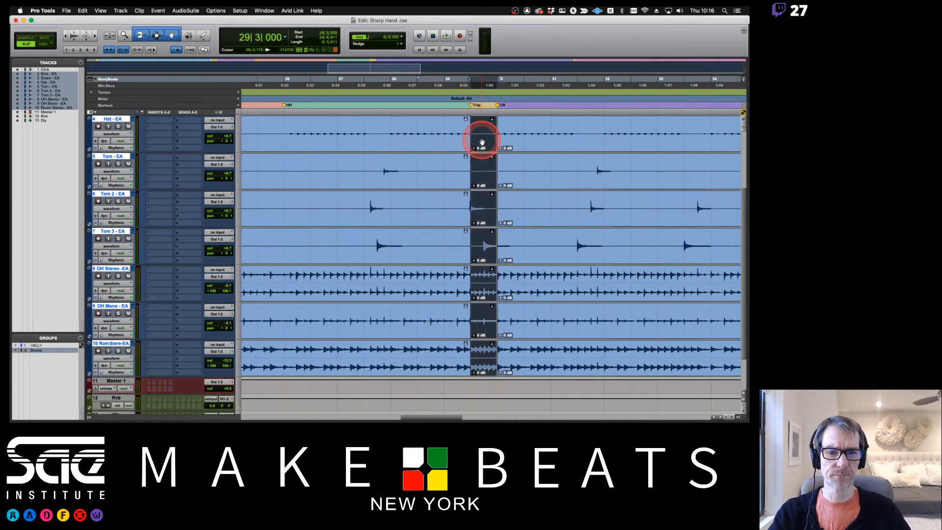
scroll(482, 142, "up", 3)
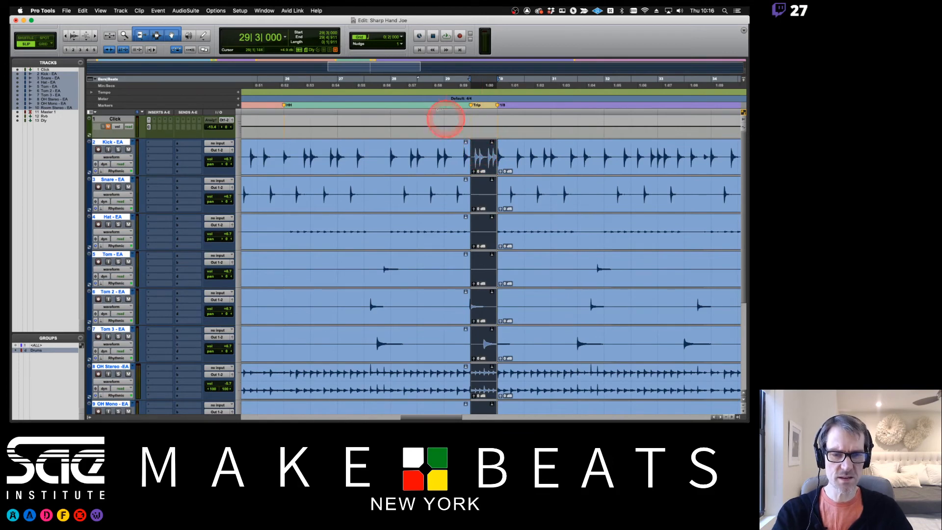
left_click(391, 79)
key("space")
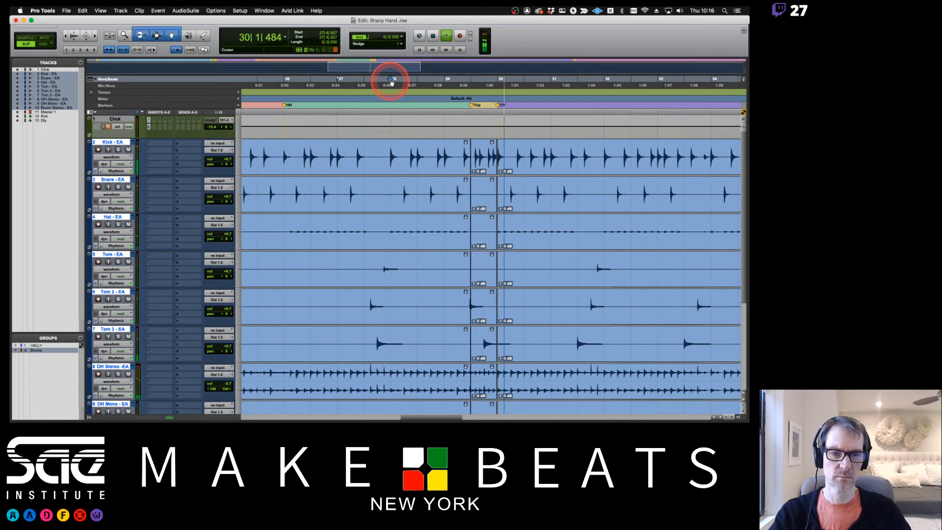
key("space")
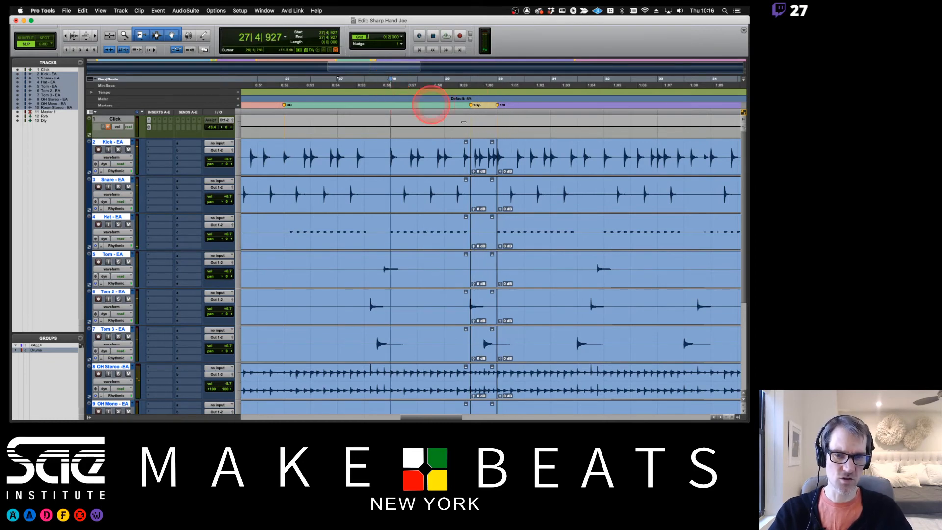
- Select and zoom in on the short drum clip at bar 29, then bring up the track view choices
left_click(485, 165)
key("super+bracketright")
key("super+bracketright")
key("super+bracketright")
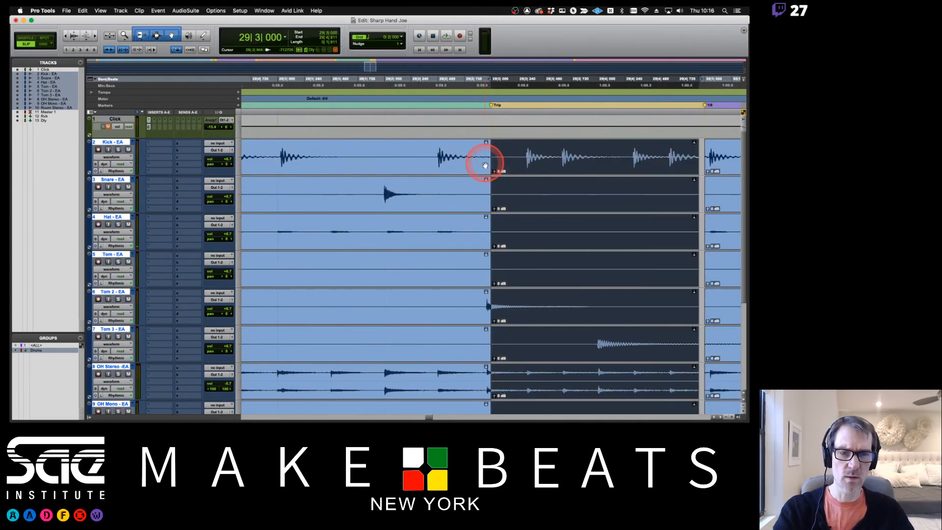
left_click(116, 157)
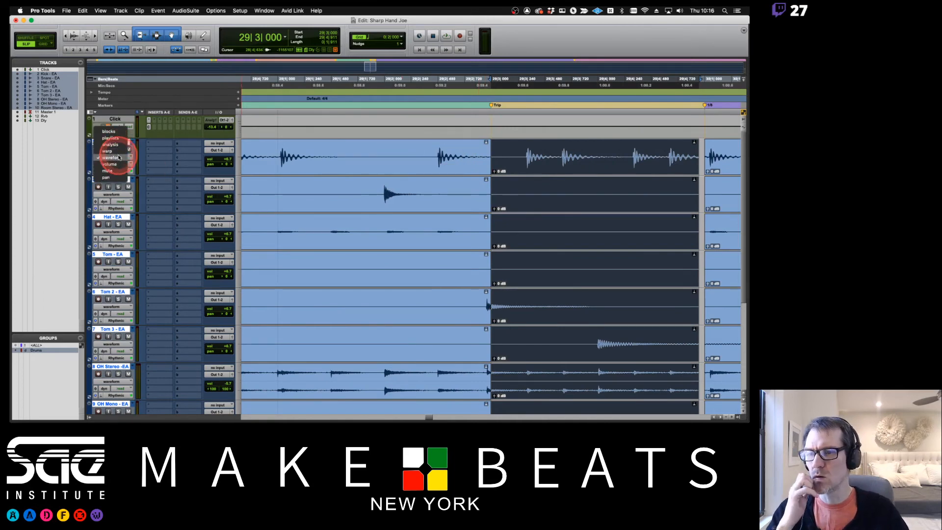
- Switch the drum tracks to Warp view and zoom in around edit point 29|2|789
left_click(108, 152)
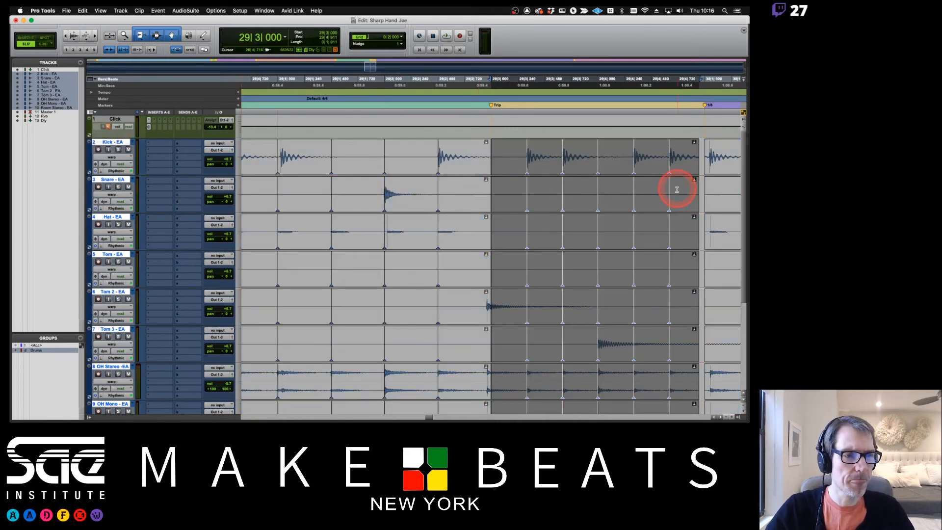
scroll(677, 190, "right", 5)
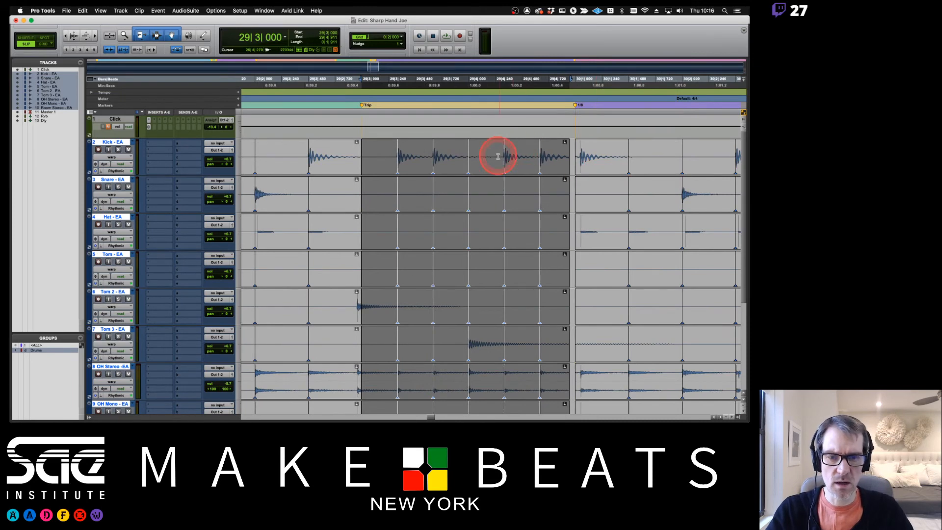
scroll(517, 200, "down", 3)
scroll(411, 156, "up", 3)
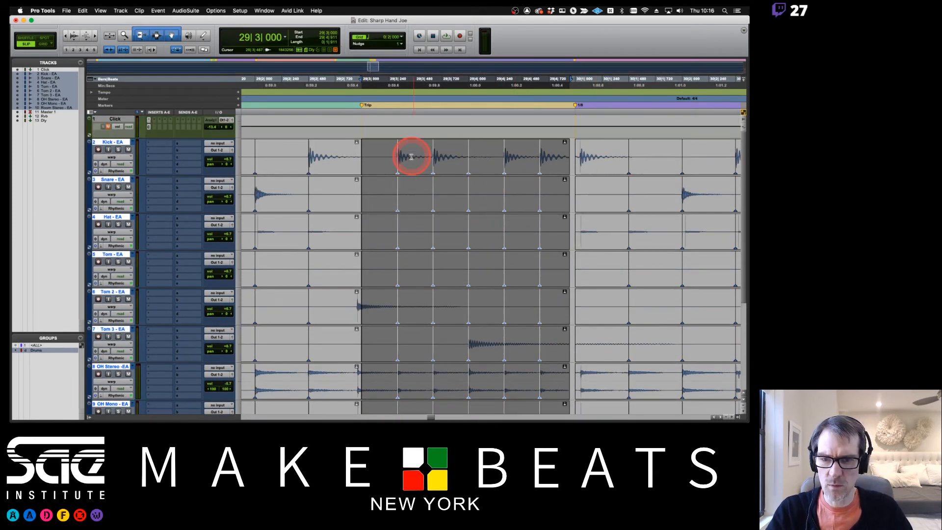
left_click(350, 155)
key("super+bracketright")
key("super+bracketright")
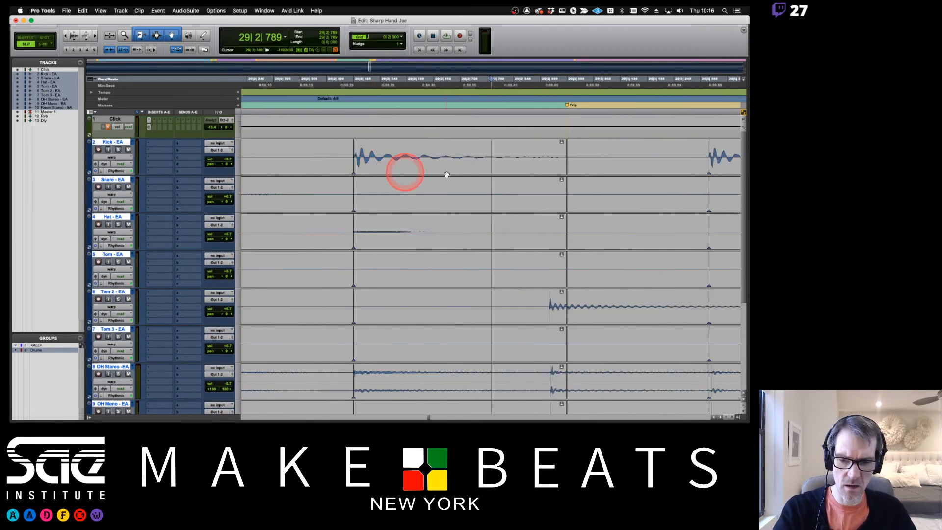
scroll(550, 194, "down", 2)
scroll(550, 194, "down", 1)
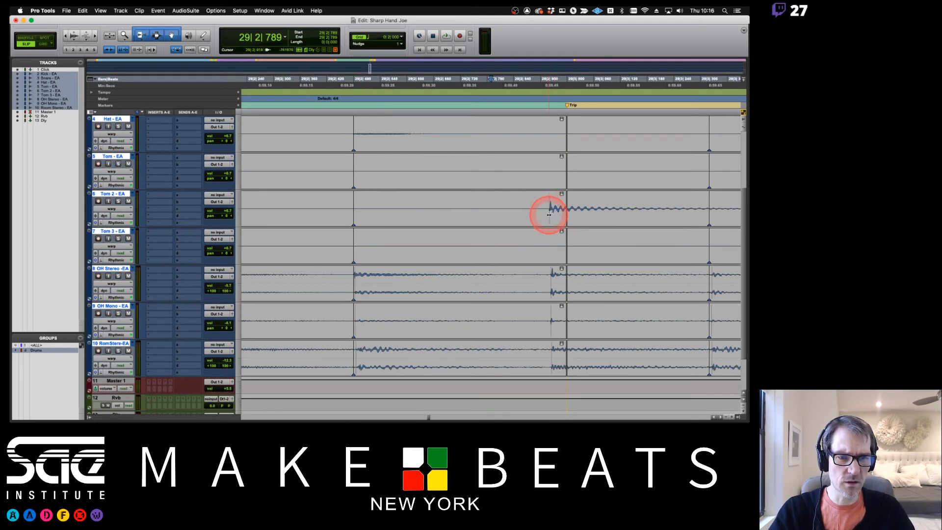
- Trim the later clips back, slide the Tom 2 hit later toward the beat, and close the gap
left_click_drag(570, 210, 535, 210)
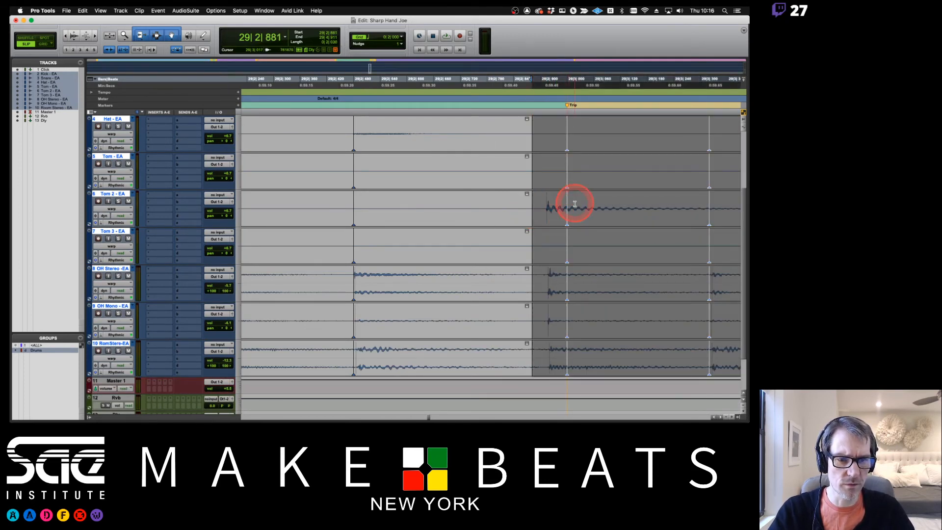
left_click(571, 219)
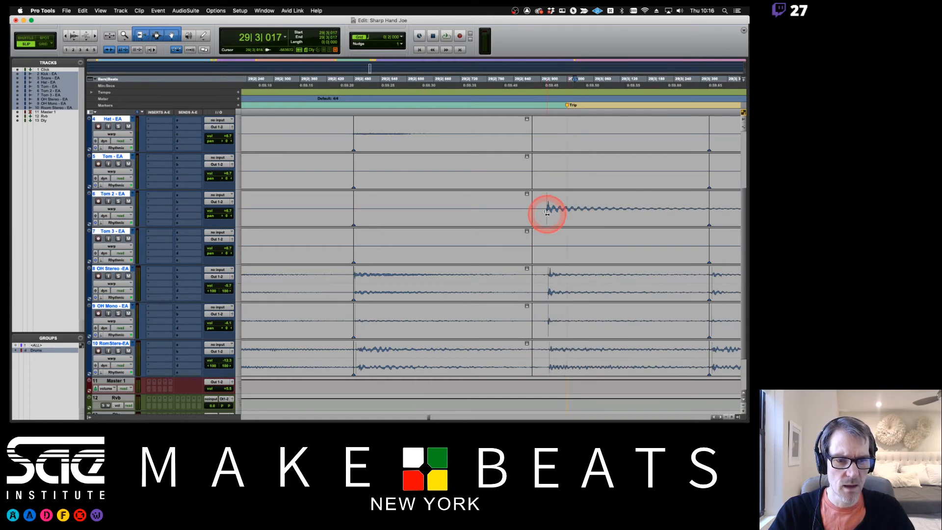
mouse_move(547, 219)
left_mouse_down()
mouse_move(567, 224)
mouse_move(540, 204)
mouse_move(520, 205)
left_mouse_up()
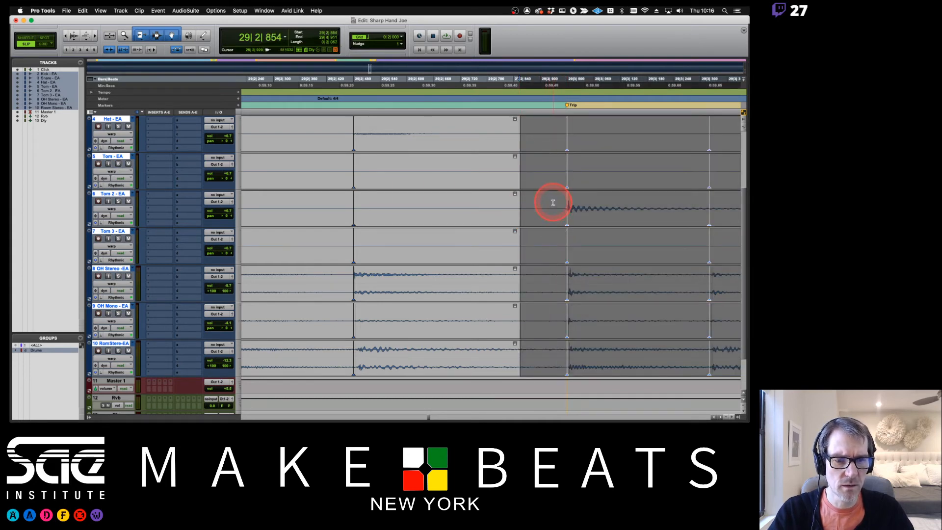
left_click(553, 203)
left_click_drag(517, 206, 586, 206)
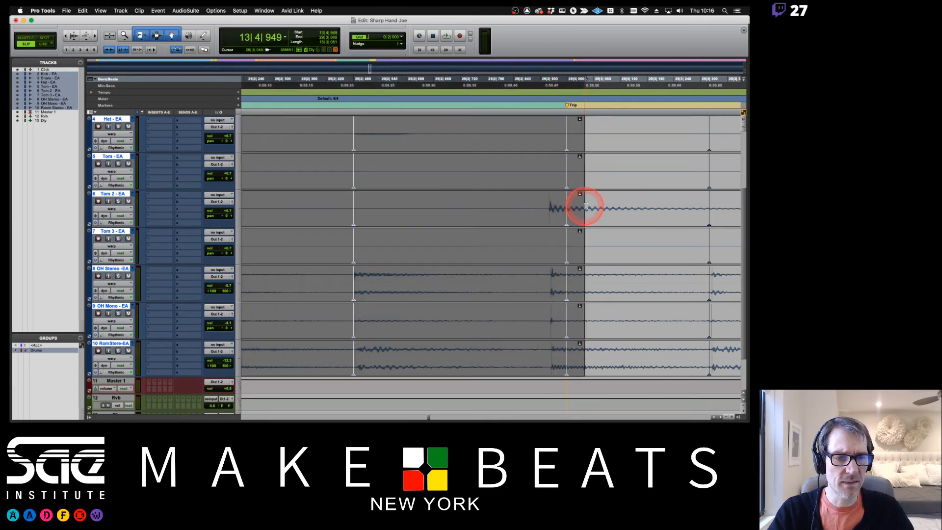
- Split the drum clips just before the Tom 2 hit and tighten the clip start to it
left_click(547, 210)
left_click(549, 217)
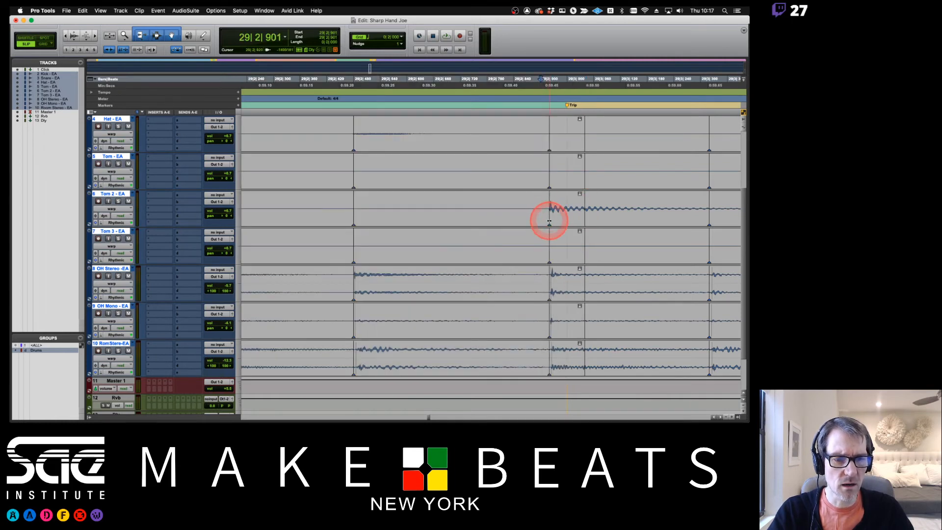
mouse_move(549, 221)
left_mouse_down()
mouse_move(607, 208)
mouse_move(565, 210)
left_mouse_up()
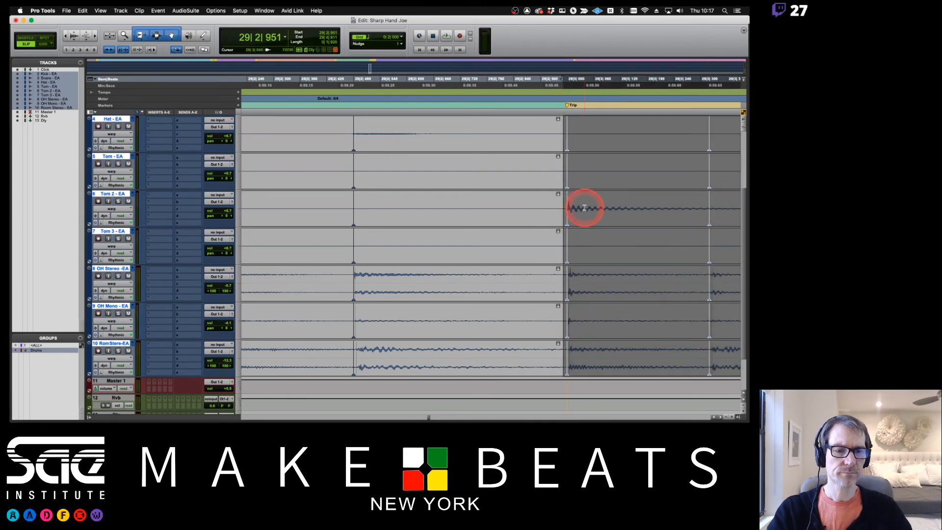
left_click(585, 208)
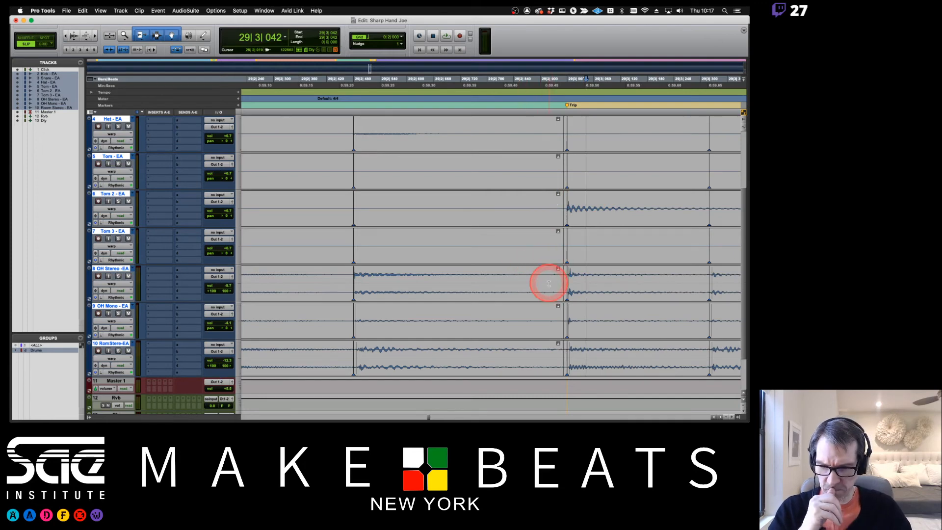
- Zoom out and play back the corrected Tom 2 passage
key("r")
key("r")
key("r")
key("r")
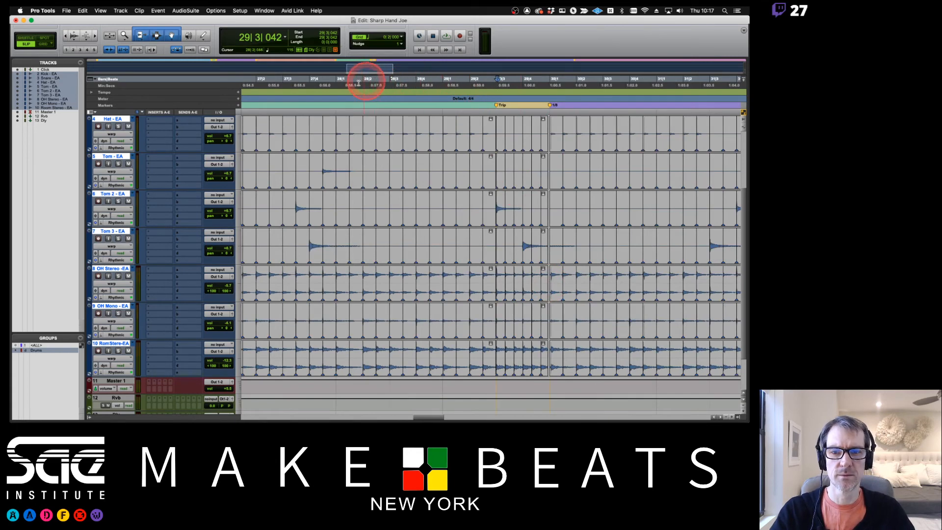
key("space")
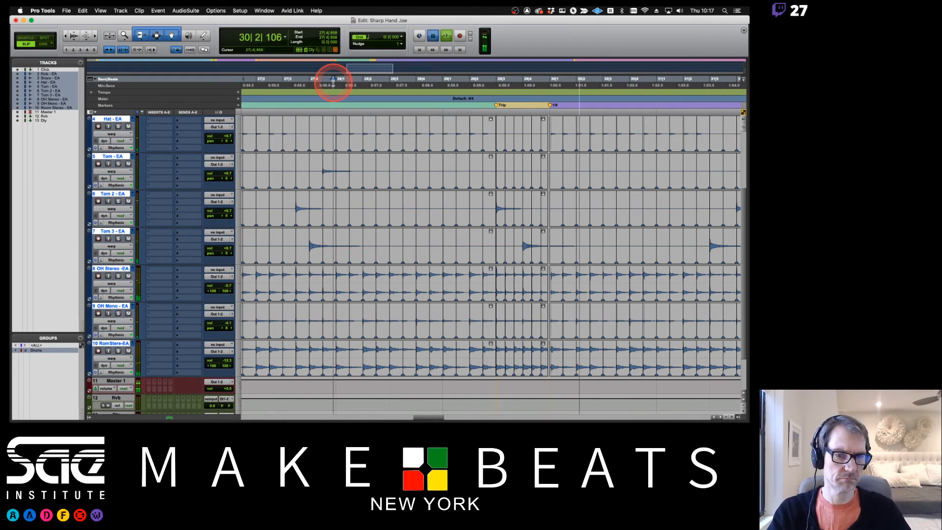
key("space")
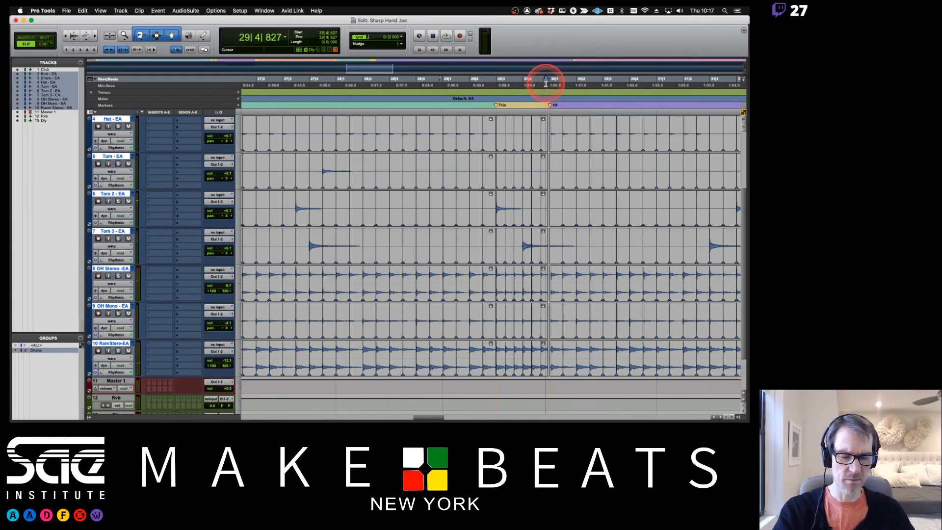
- Add a warp marker on the bar 30 kick hit and extend the later clips back, edit point 30|1|055
key("t")
key("t")
key("t")
key("t")
key("t")
scroll(591, 149, "right", 3)
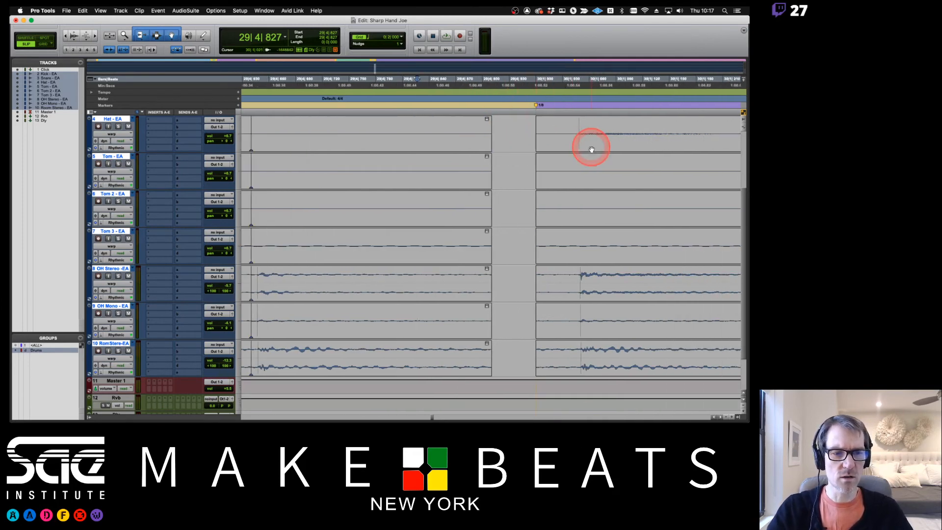
scroll(584, 147, "up", 3)
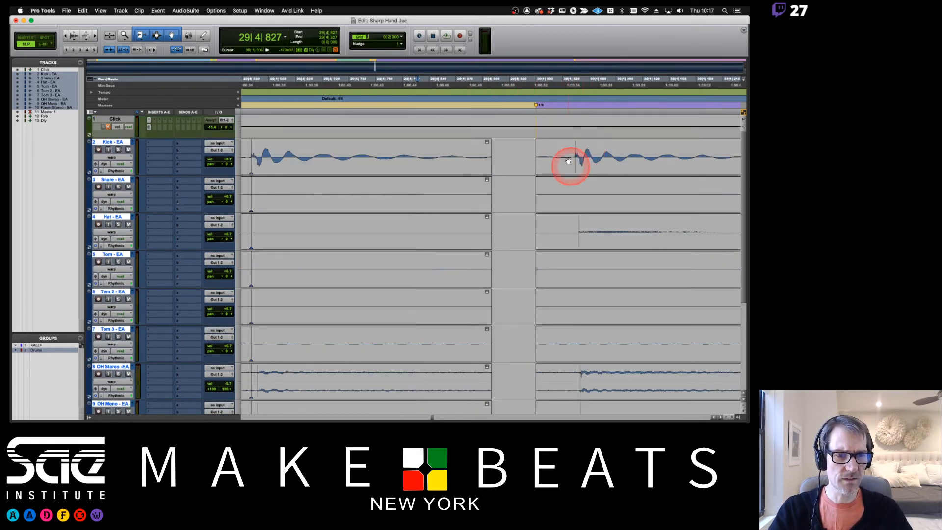
double_click(576, 166)
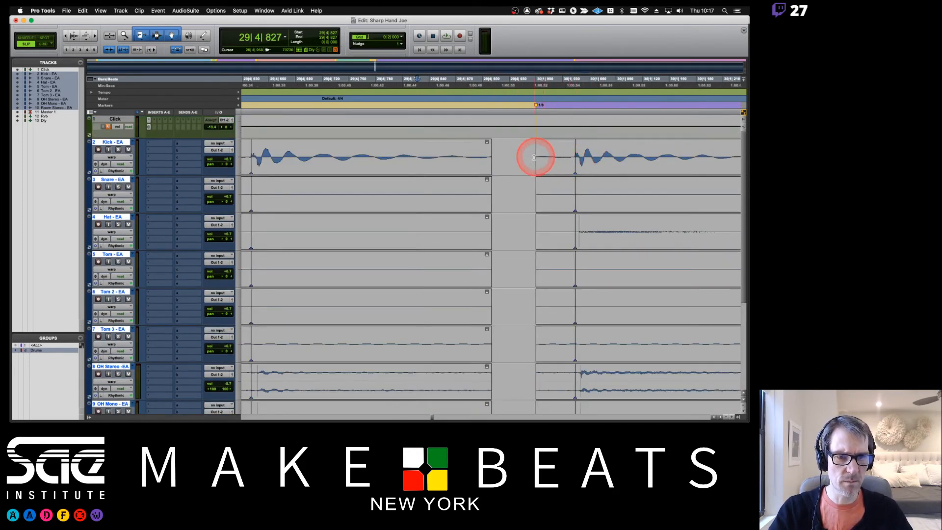
left_click_drag(540, 157, 483, 154)
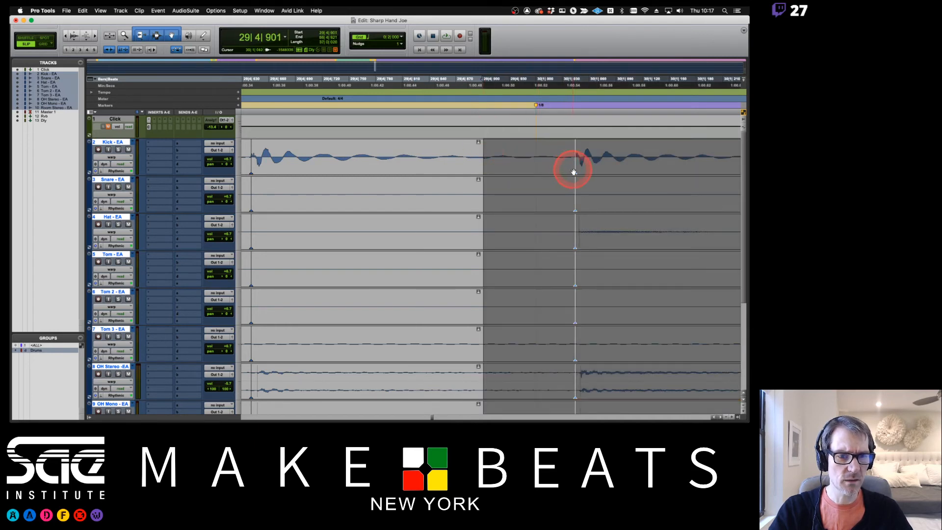
left_click(581, 152)
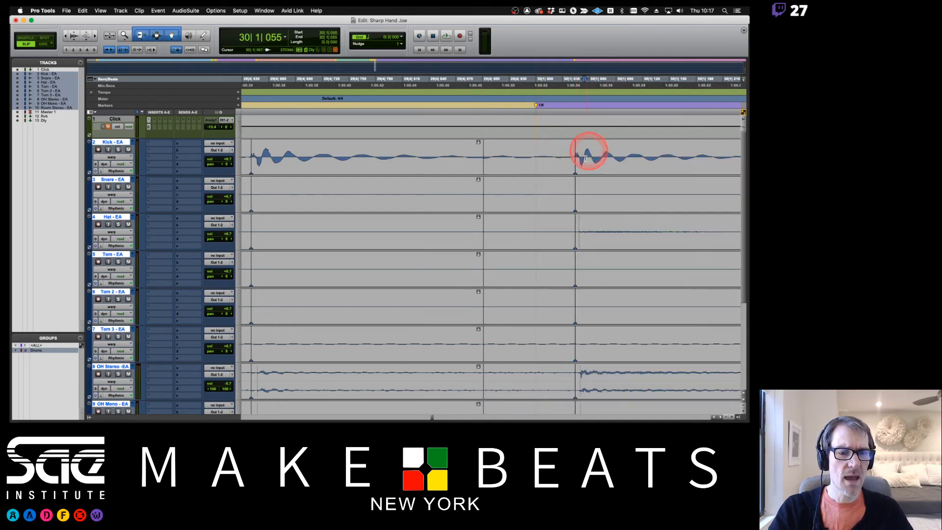
- Undo a bad clip edit and extend the right-hand clips' start to 29|4|924
key("r")
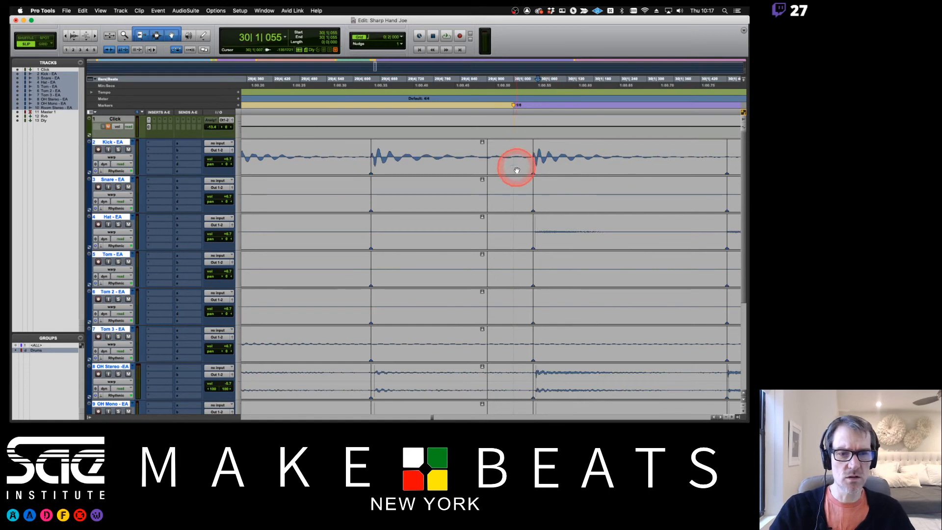
double_click(504, 156)
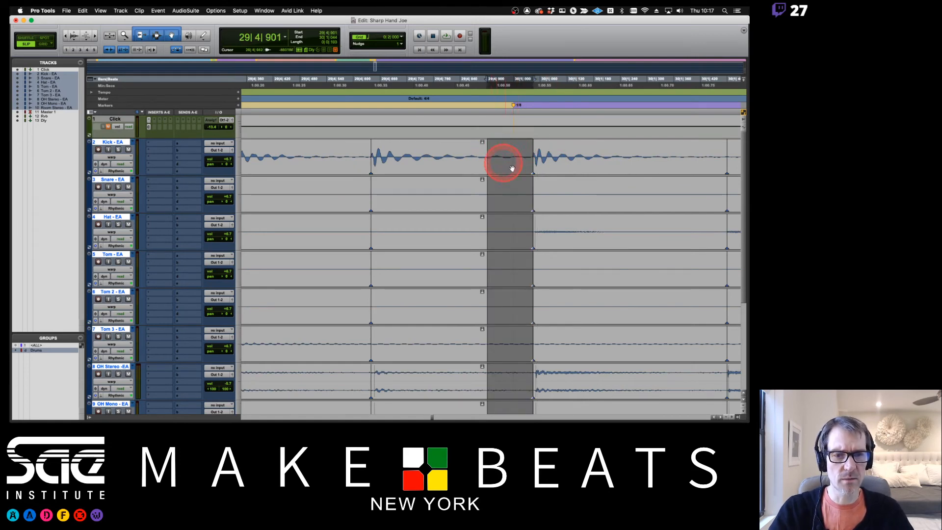
left_click(524, 145)
key("super+z")
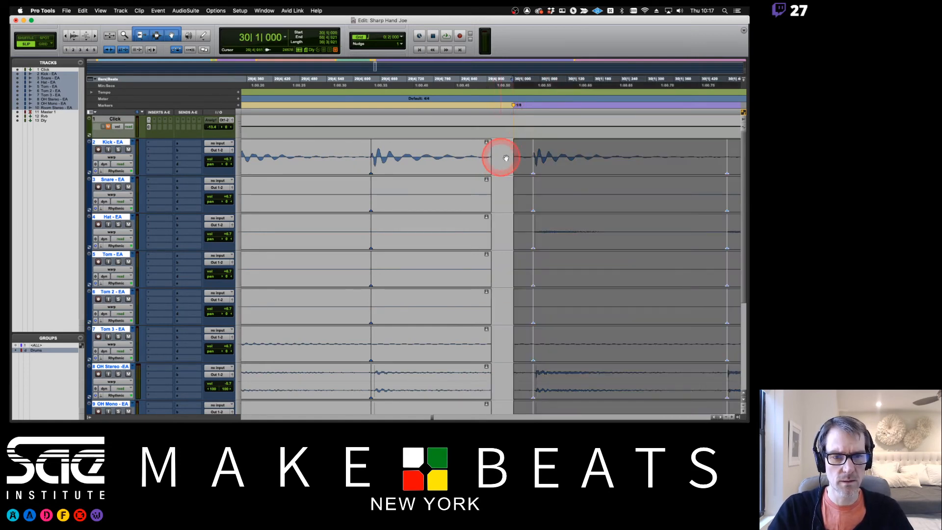
left_click_drag(516, 153, 482, 170)
key("super+bracketleft")
key("super+bracketleft")
- Slide the kick hit onto the bar 30 downbeat and move the clip boundary up to it
key("super+bracketright")
key("super+bracketright")
key("super+bracketright")
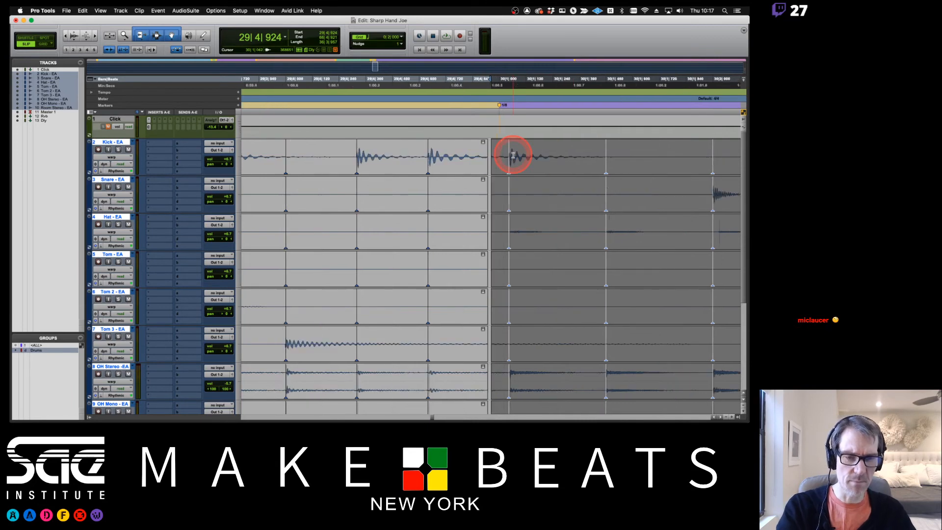
left_click(533, 150)
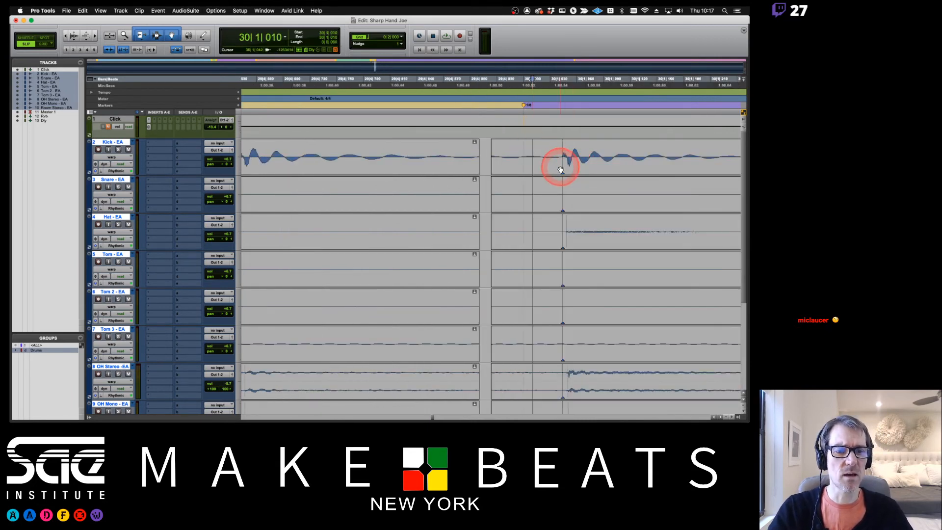
left_click_drag(562, 167, 524, 172)
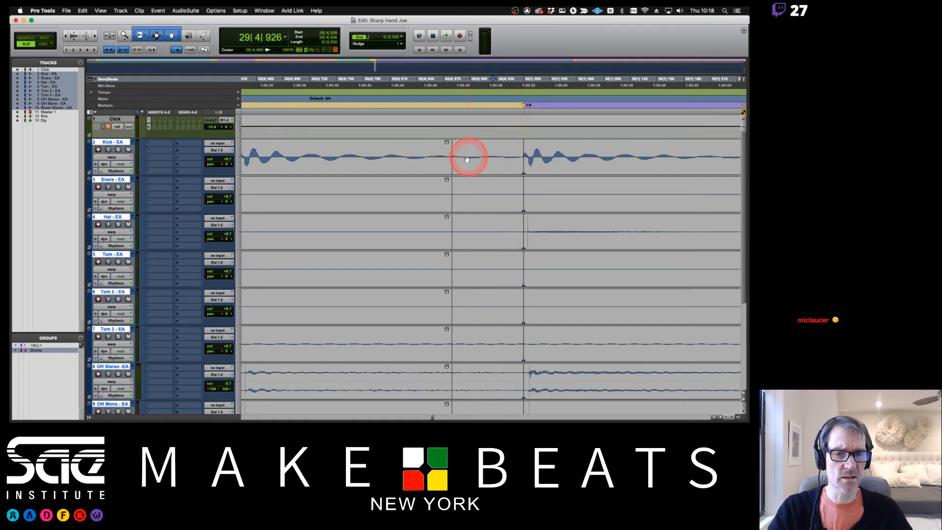
left_click_drag(447, 157, 574, 164)
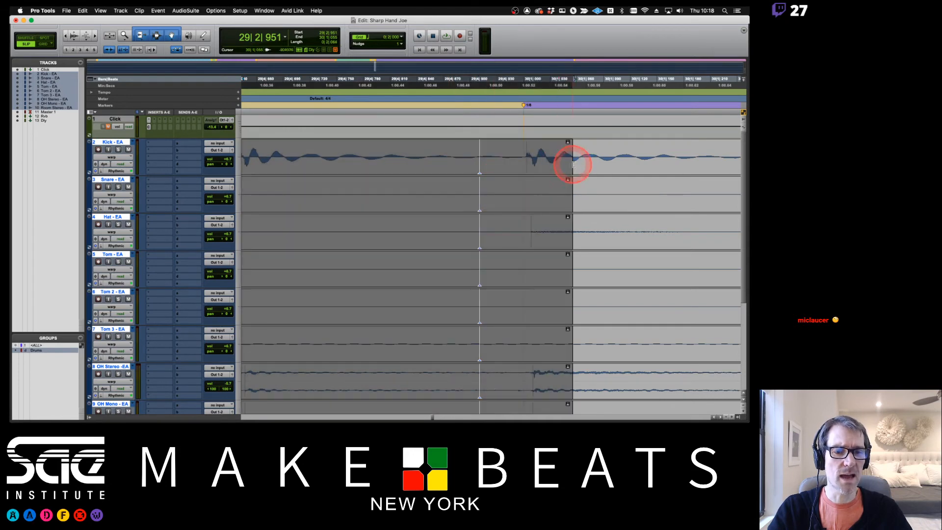
left_click(517, 157)
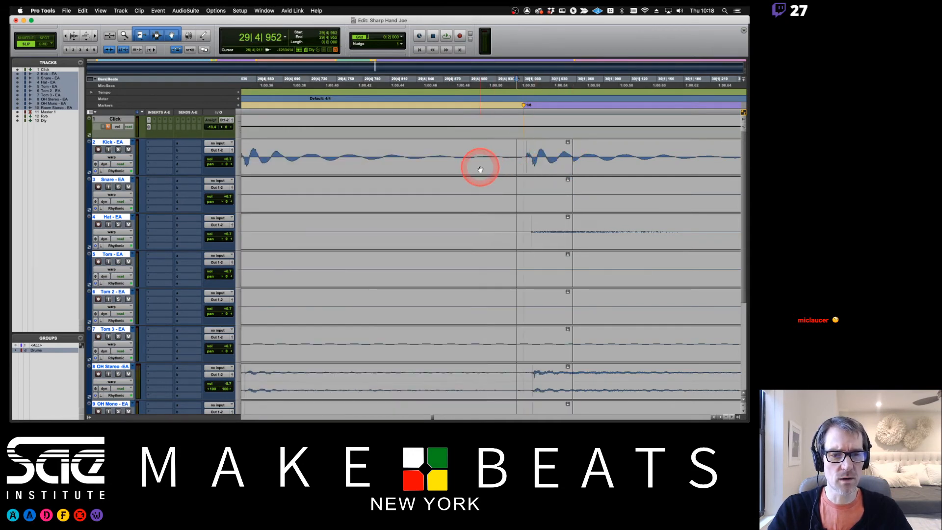
left_click_drag(480, 169, 521, 159)
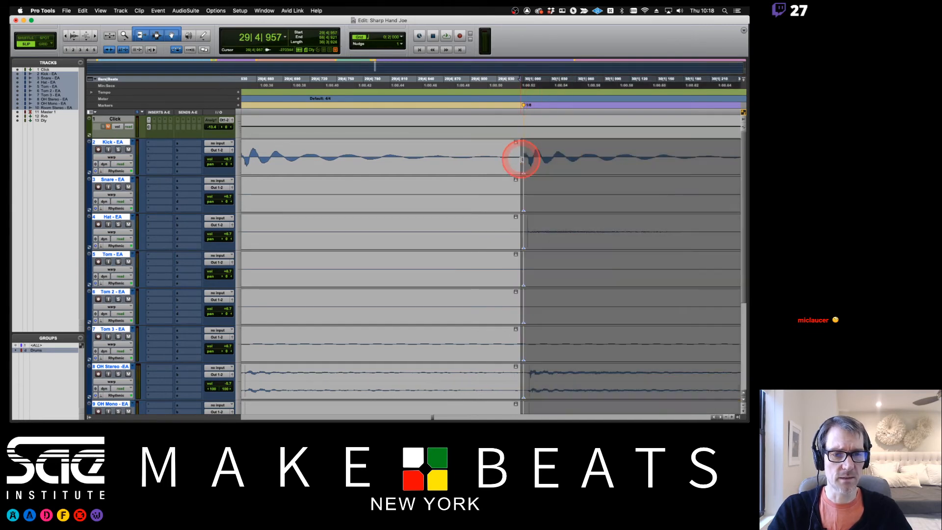
key("r")
key("r")
key("r")
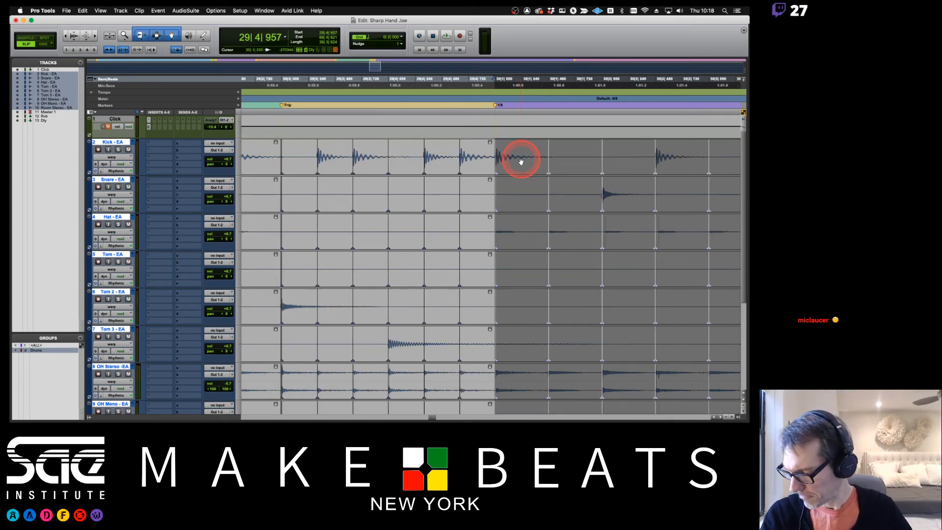
- Start playback of the EA drums from bar 28
key("r")
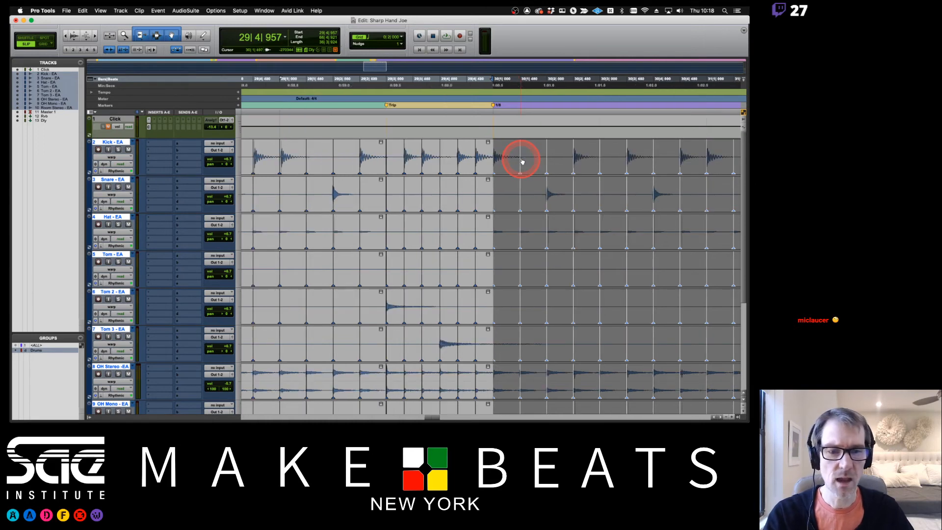
left_click(379, 84)
key("space")
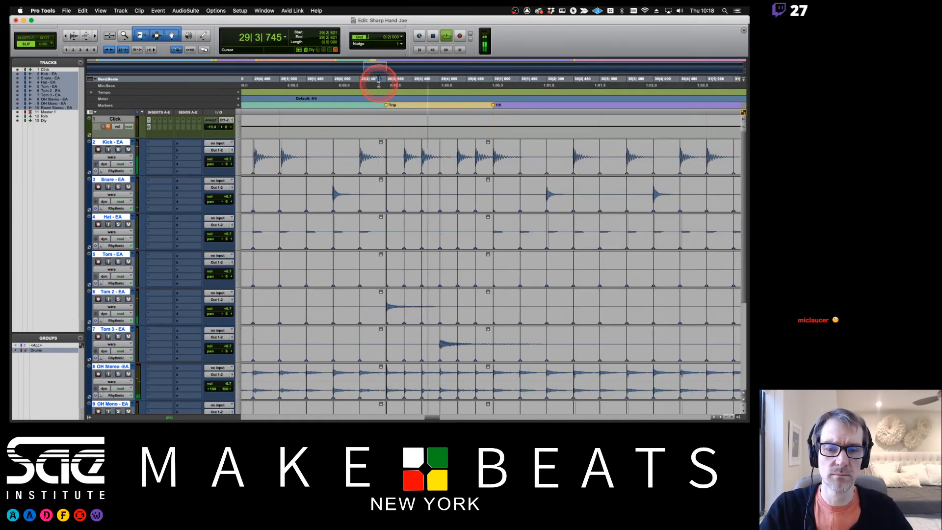
key("space")
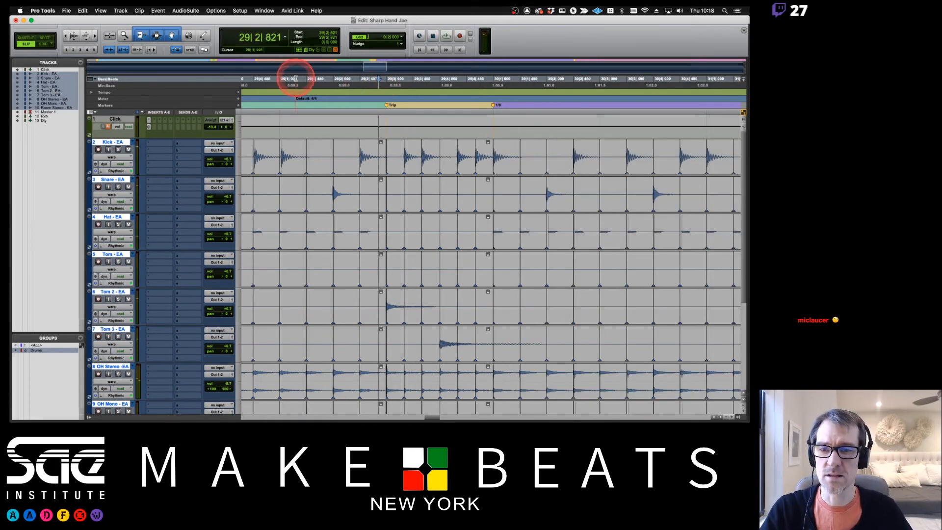
left_click(277, 84)
key("space")
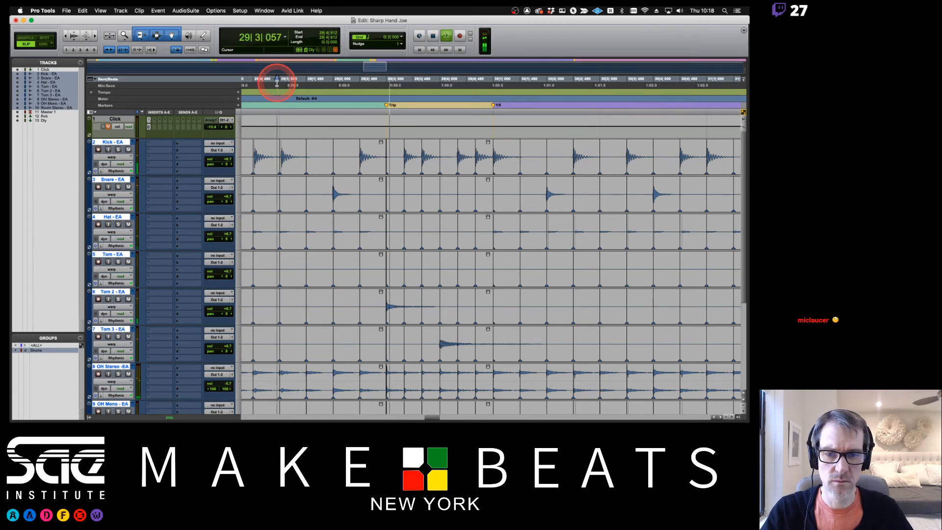
- Zoom out to the whole session while listening, restart playback, and zoom back in on the playing section
key("r")
key("r")
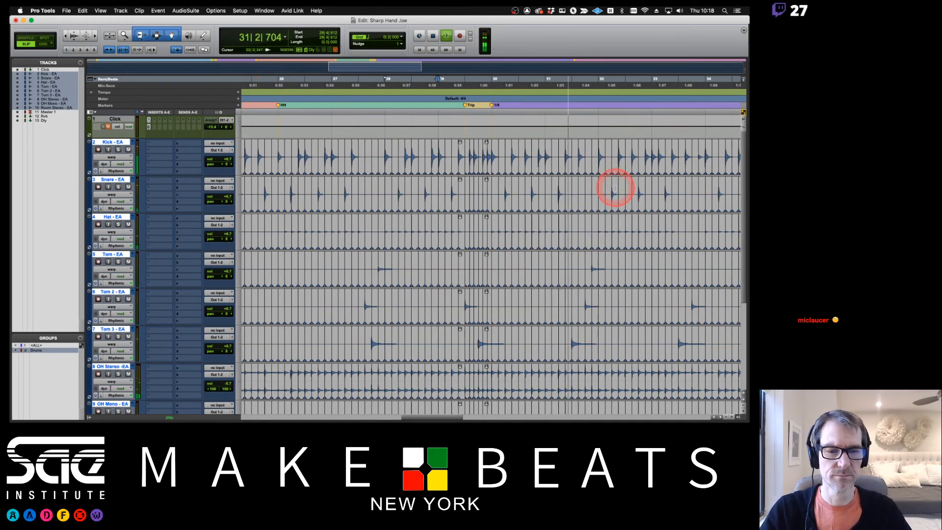
key("r")
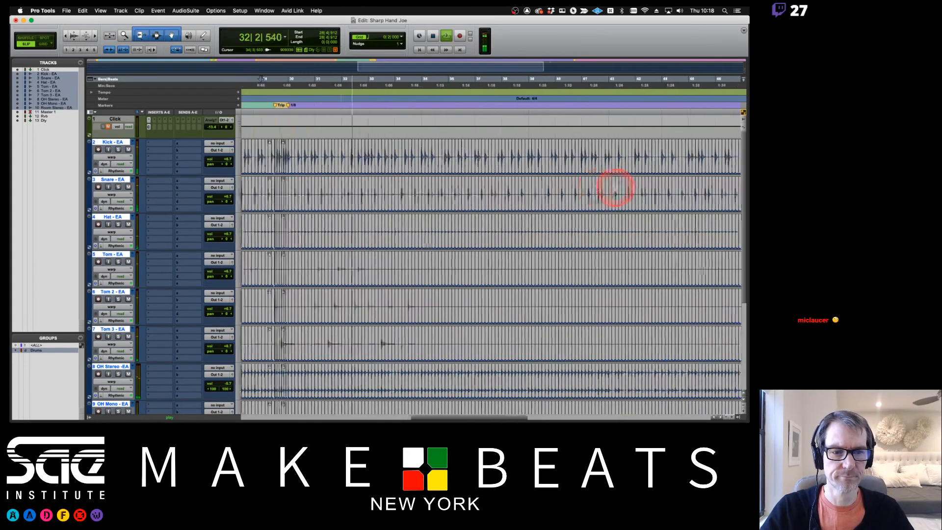
key("r")
key("r")
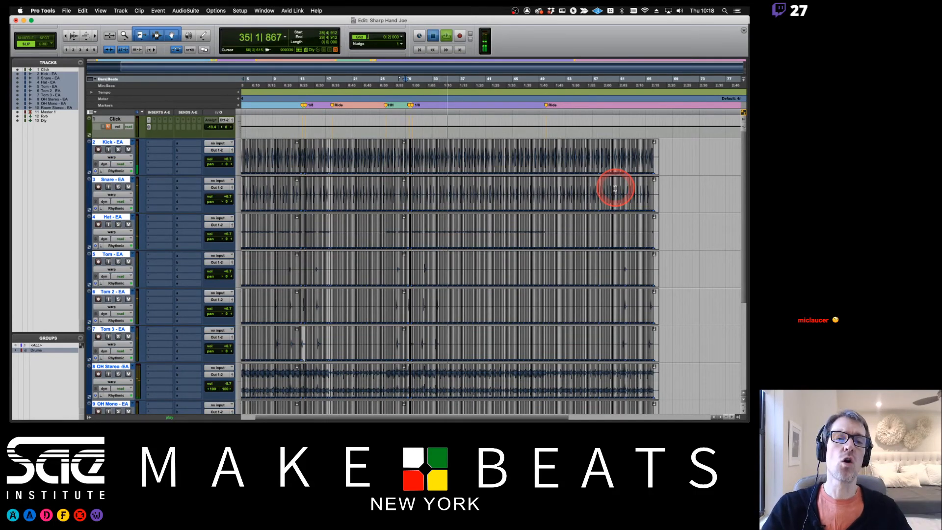
key("space")
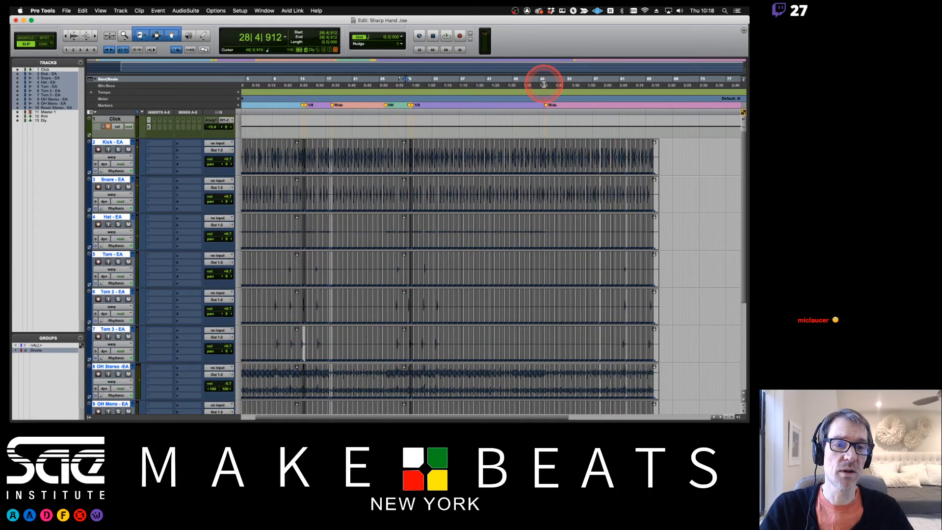
key("space")
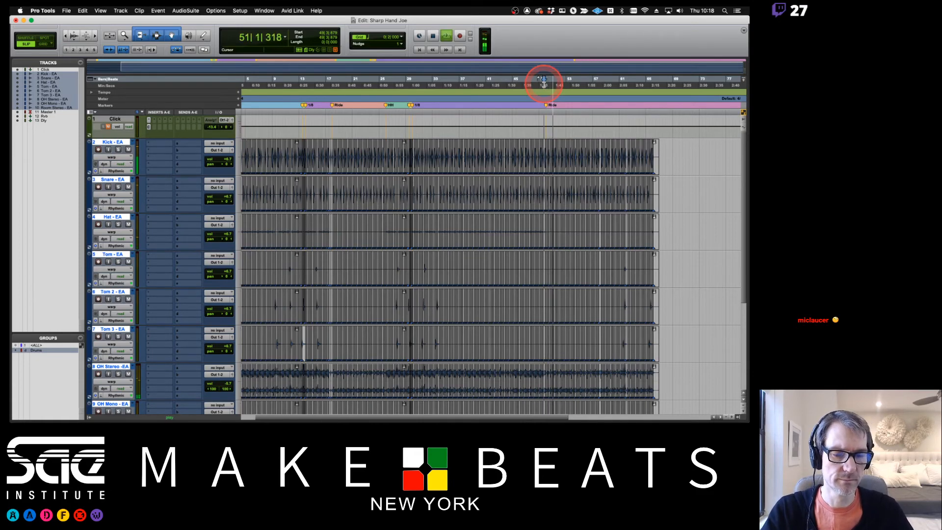
key("super+bracketright")
key("super+bracketright")
key("super+bracketright")
key("super+bracketright")
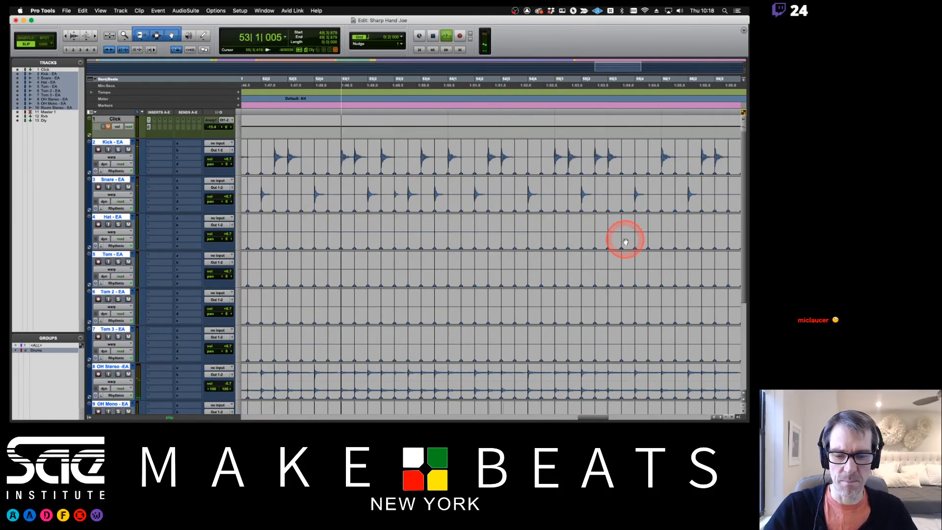
scroll(500, 254, "down", 5)
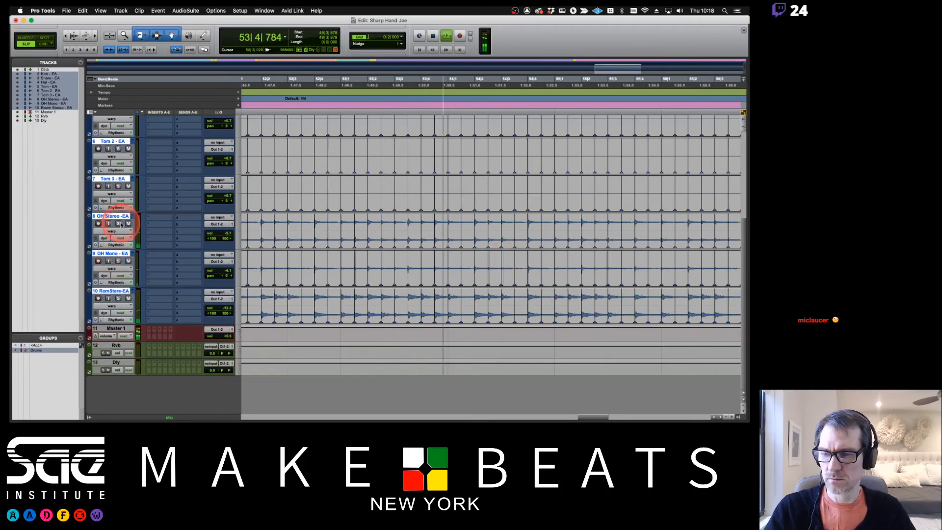
- Set the OH Stereo Rhythmic Decay Rate to 50% and confirm the Room Stereo Decay Rate entry
left_click(122, 245)
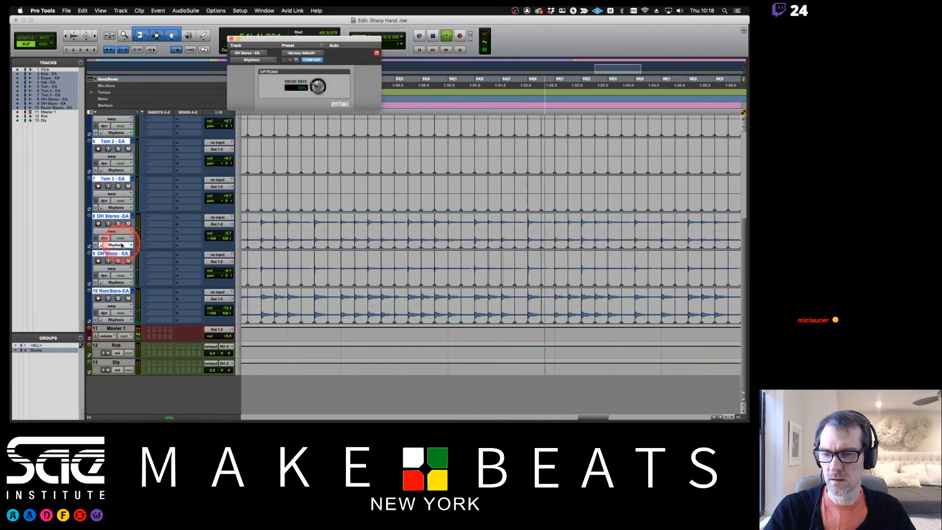
left_click(298, 87)
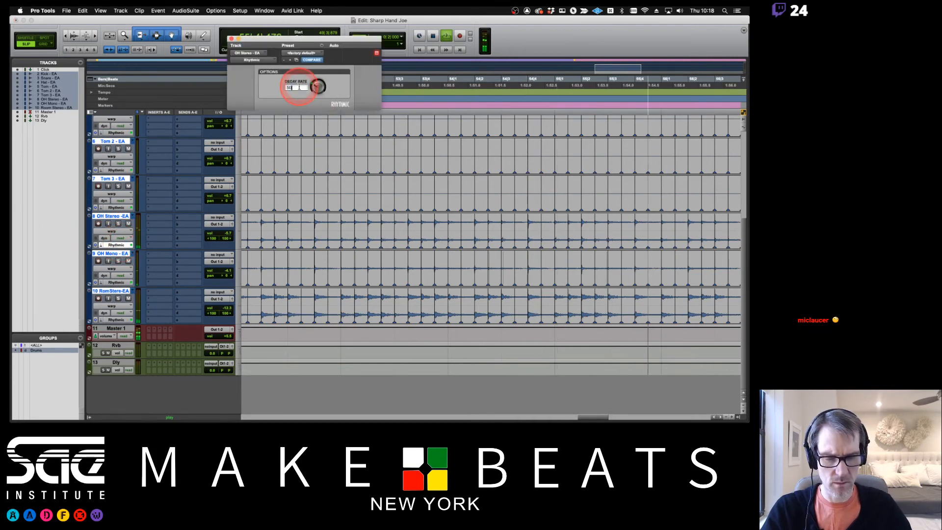
type("50")
key("Return")
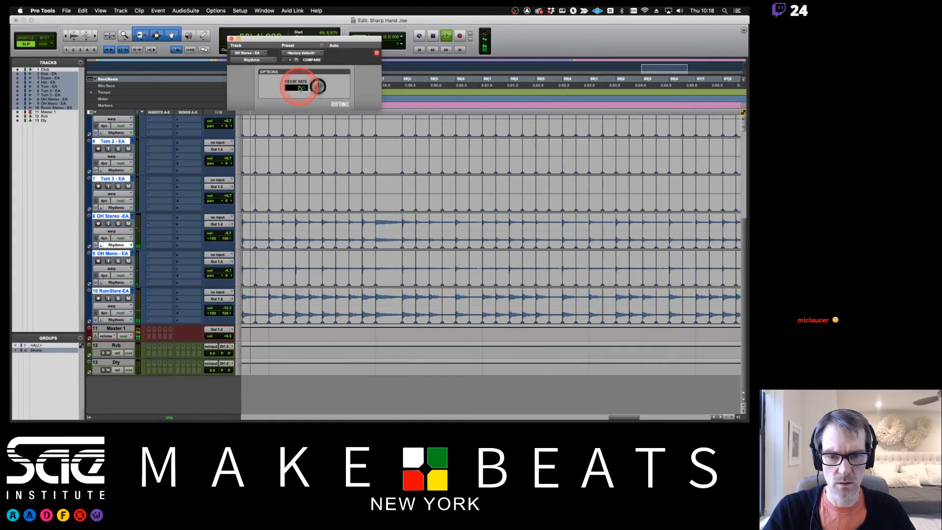
left_click(119, 321)
left_click(298, 87)
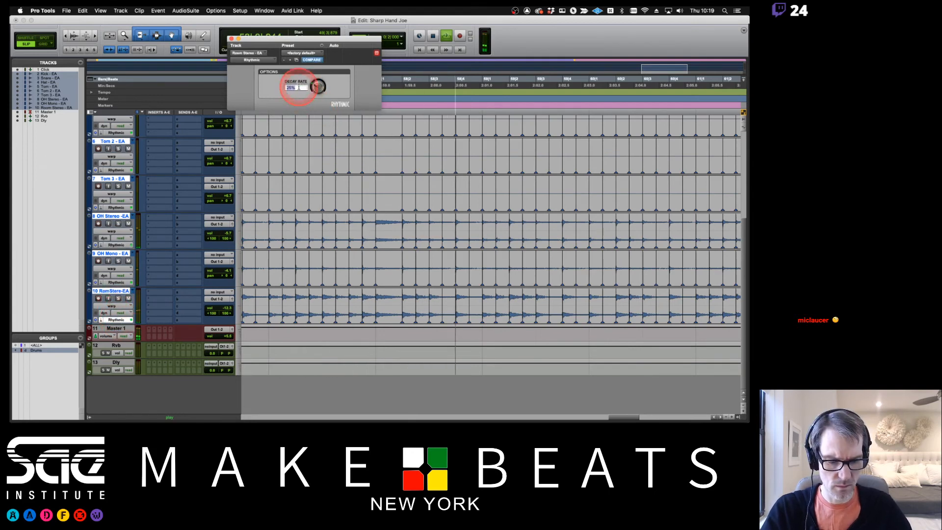
key("Return")
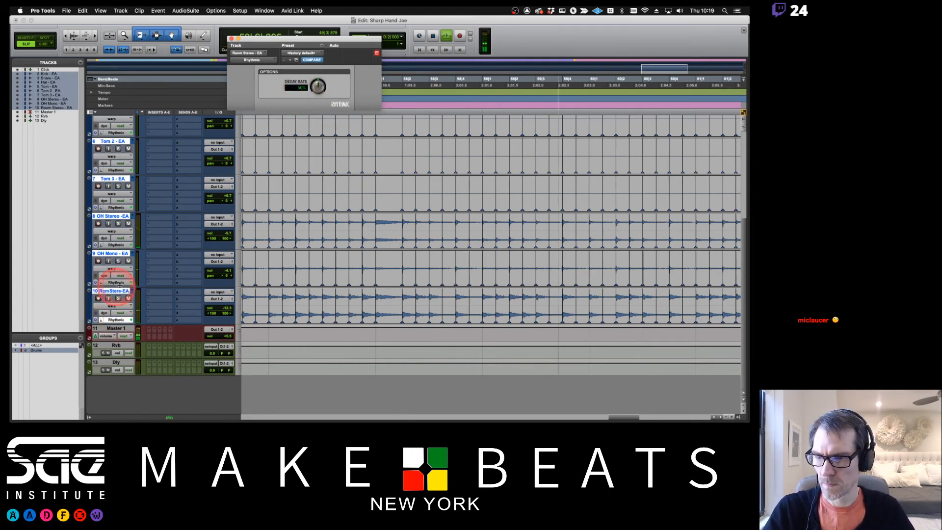
- Set the OH Mono Decay Rate to 50% and stop playback
left_click(116, 282)
left_click(301, 89)
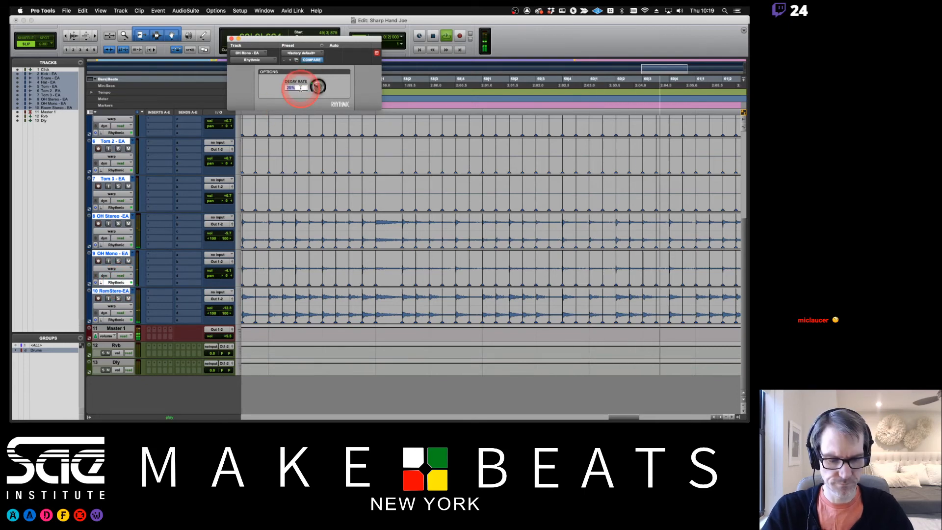
key("Return")
type("50")
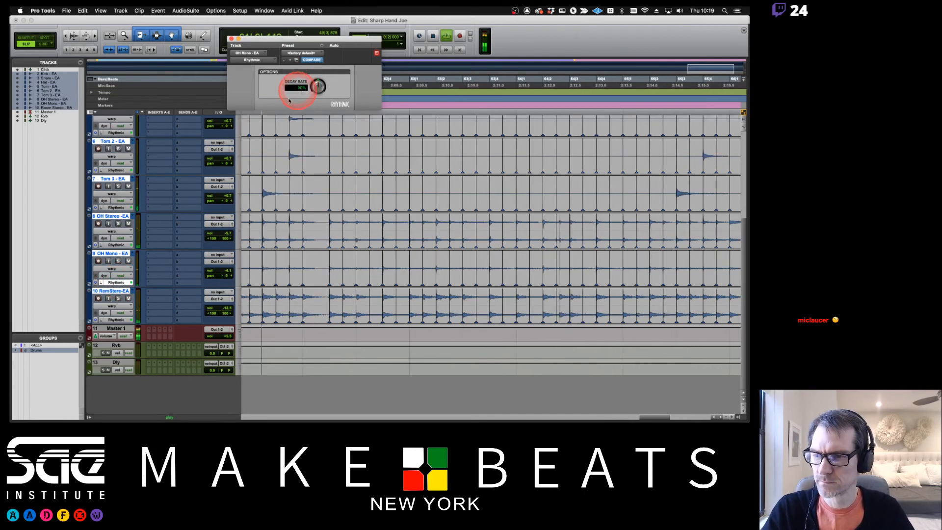
left_click(252, 118)
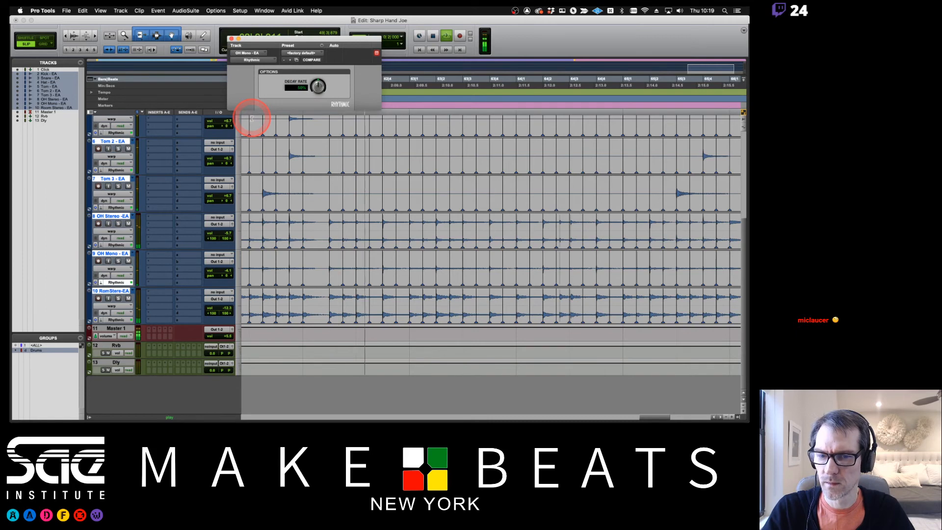
key("space")
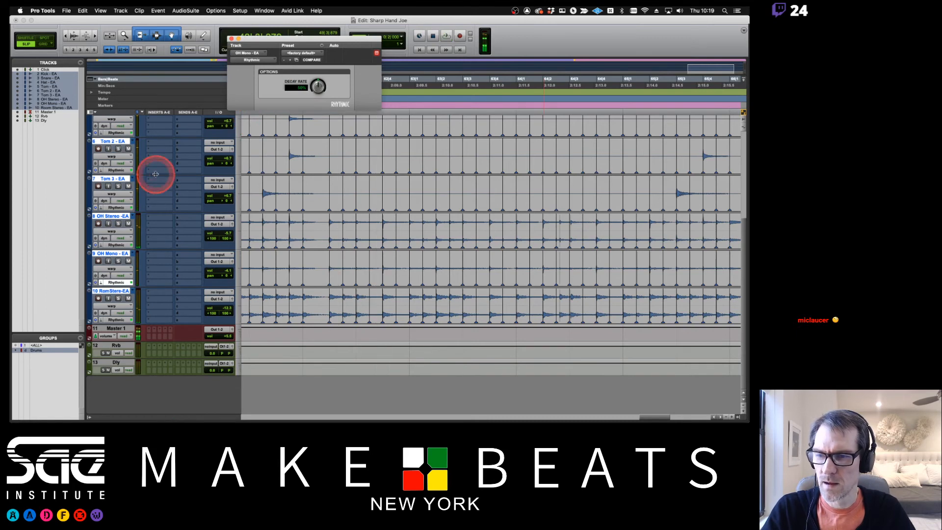
left_click(115, 208)
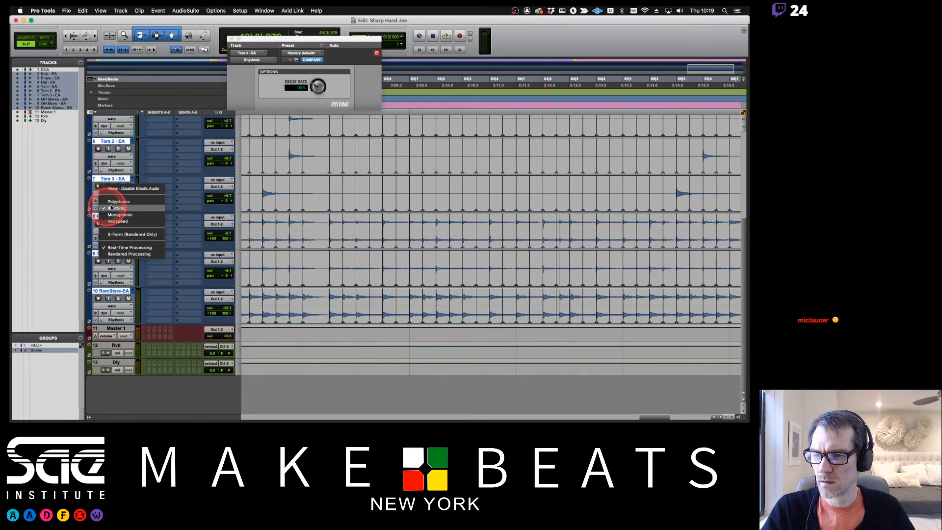
- Switch all EA drum tracks to Polyphonic elastic mode and show the OH Stereo settings
left_click(117, 201)
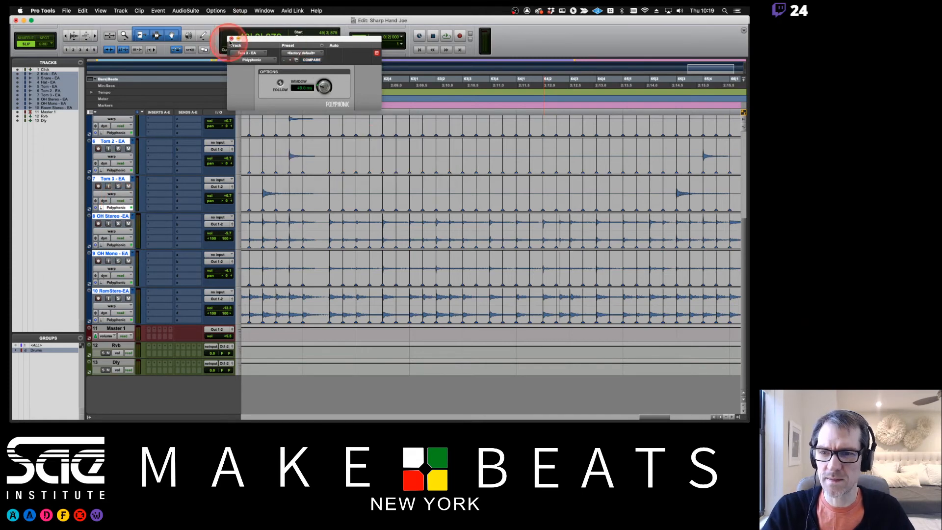
left_click(231, 39)
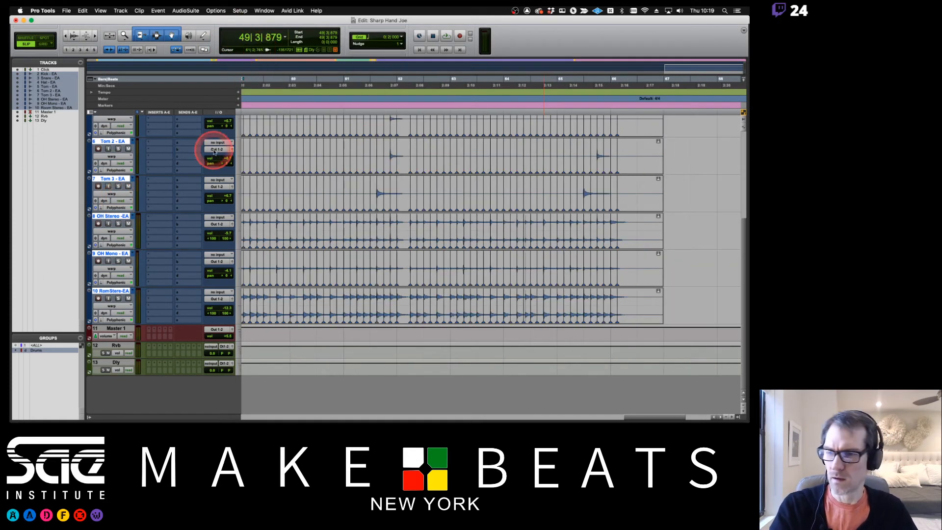
left_click(117, 245)
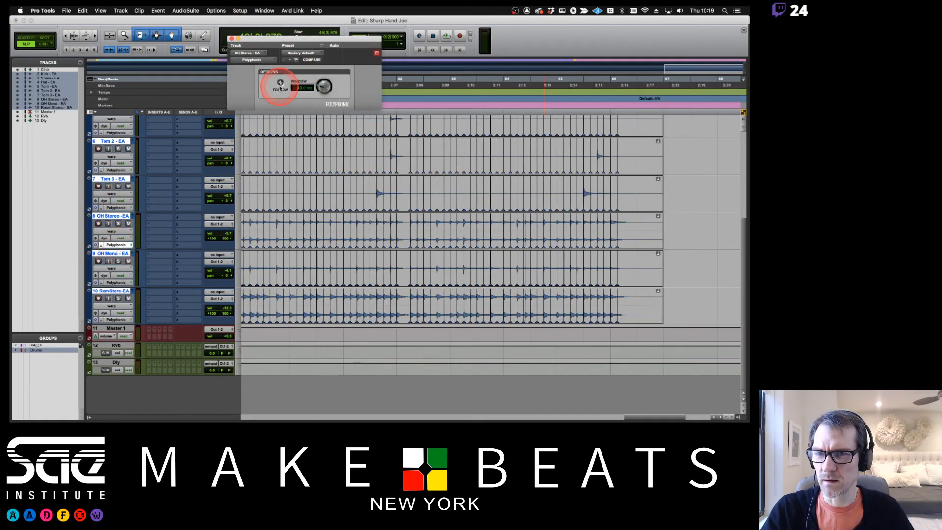
scroll(202, 158, "up", 5)
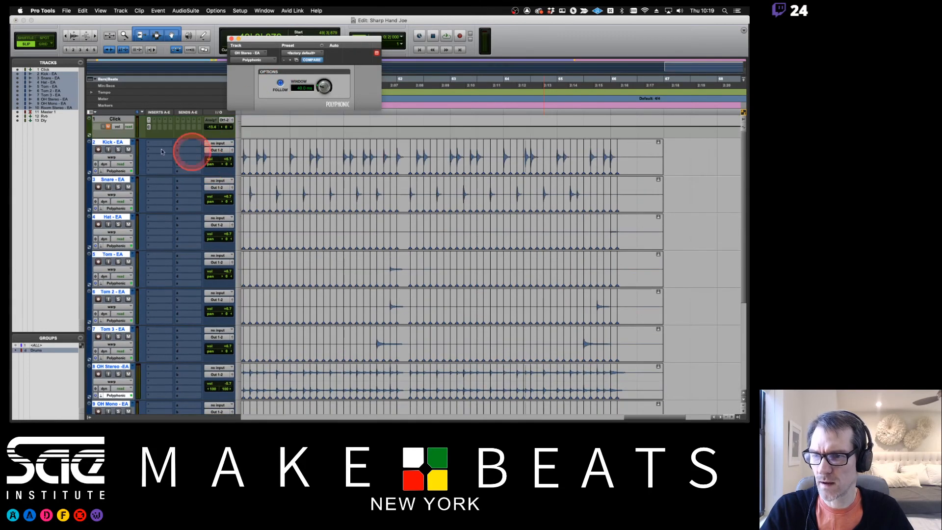
- Enable envelope Follow in the Polyphonic settings for Kick, Snare, Hat and Tom 3
left_click(116, 170)
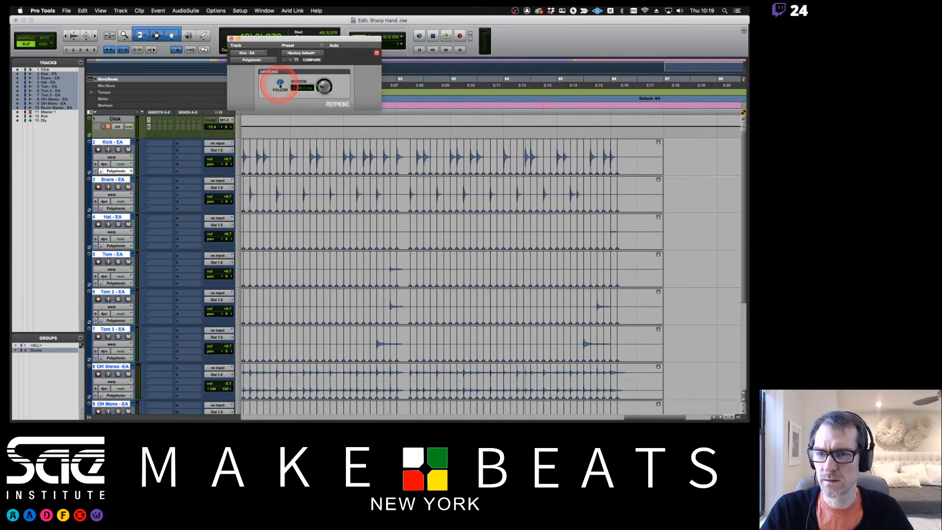
left_click(116, 207)
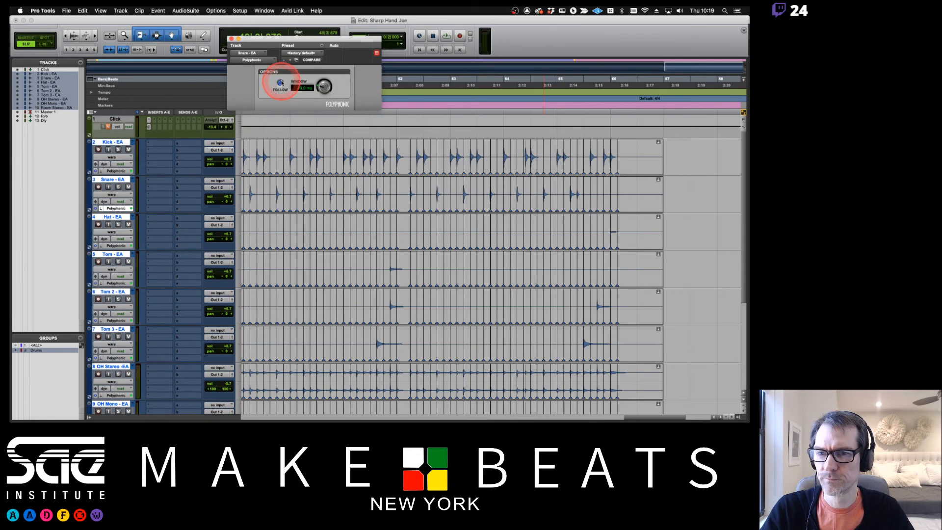
left_click(127, 213)
left_click(292, 81)
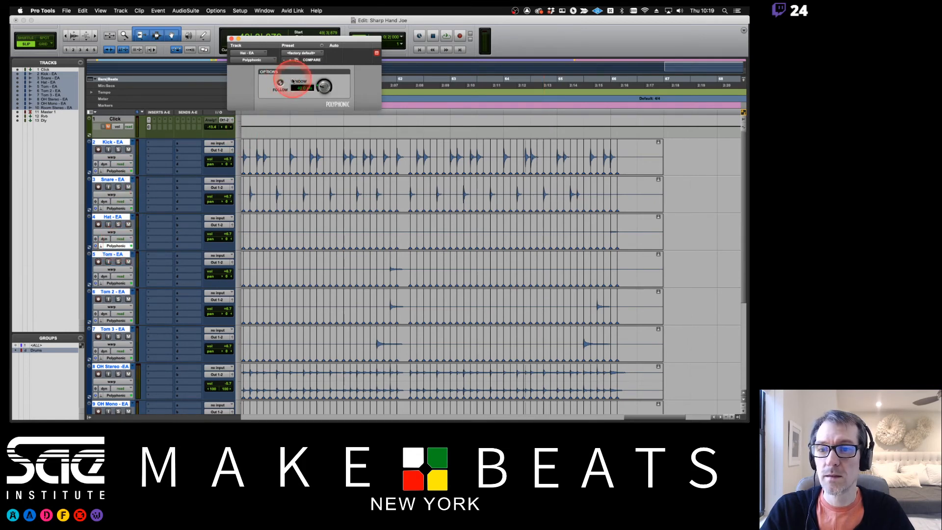
left_click(281, 85)
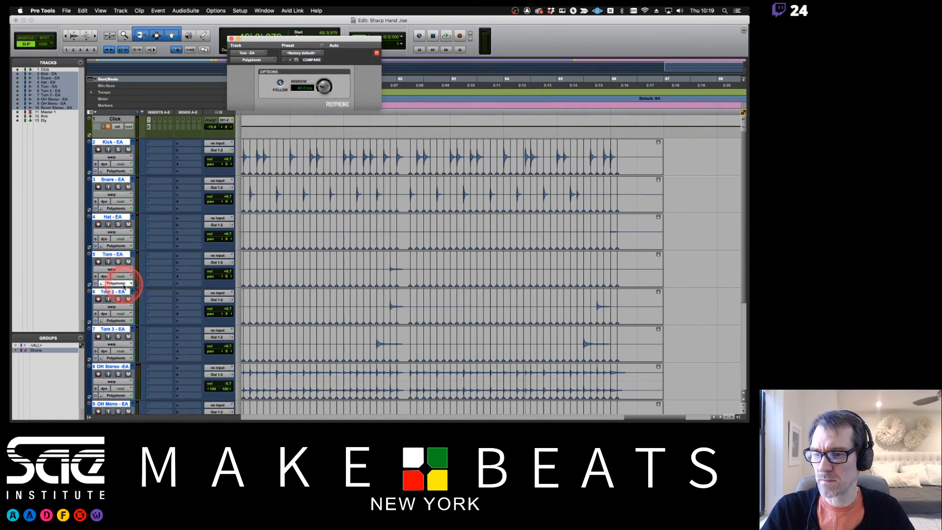
scroll(256, 156, "down", 5)
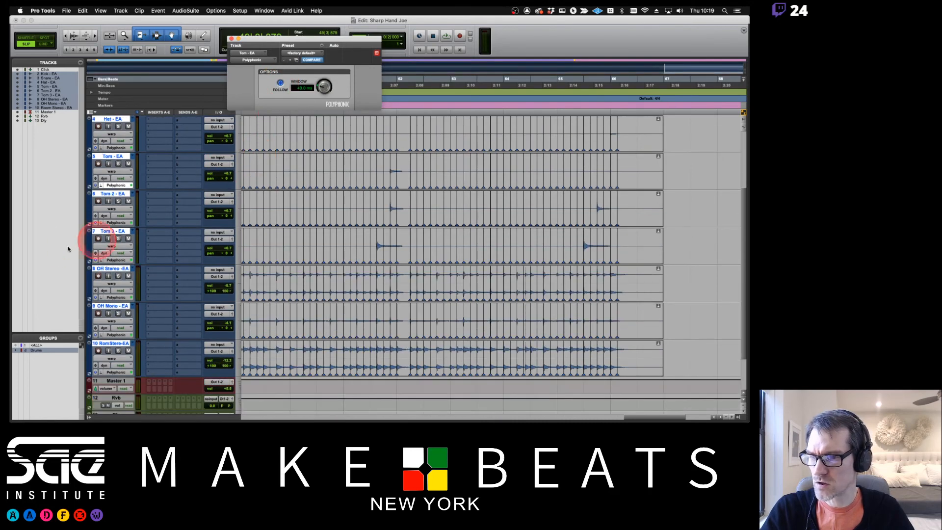
left_click(116, 260)
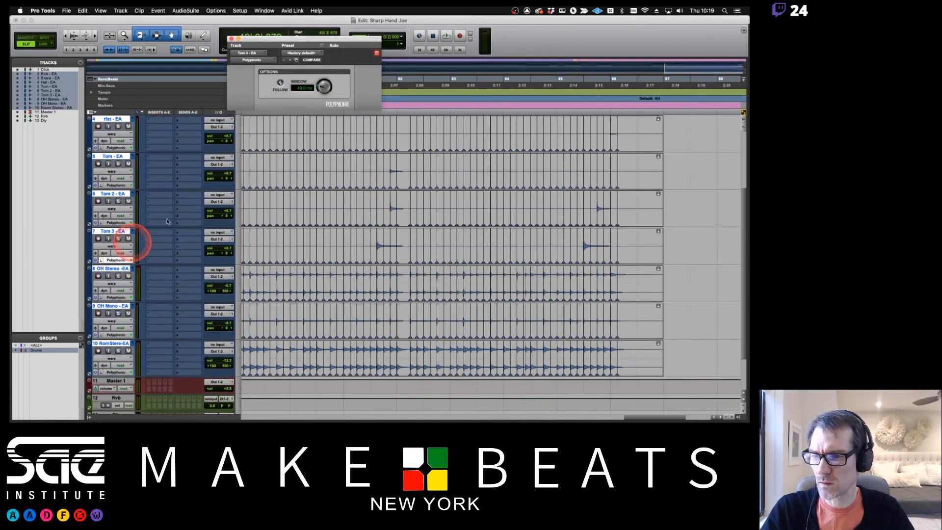
left_click(280, 84)
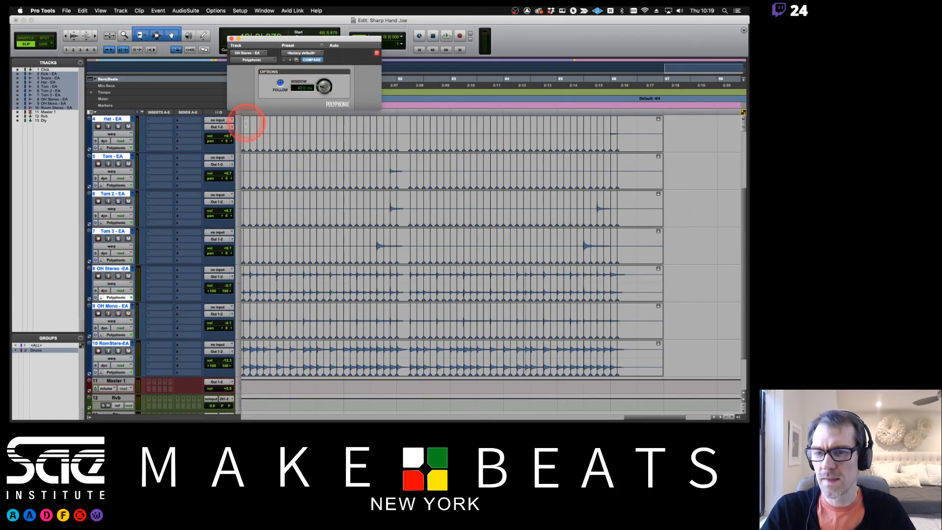
- Review the OH Mono and Room Stereo Polyphonic settings, then close the settings window
left_click(121, 336)
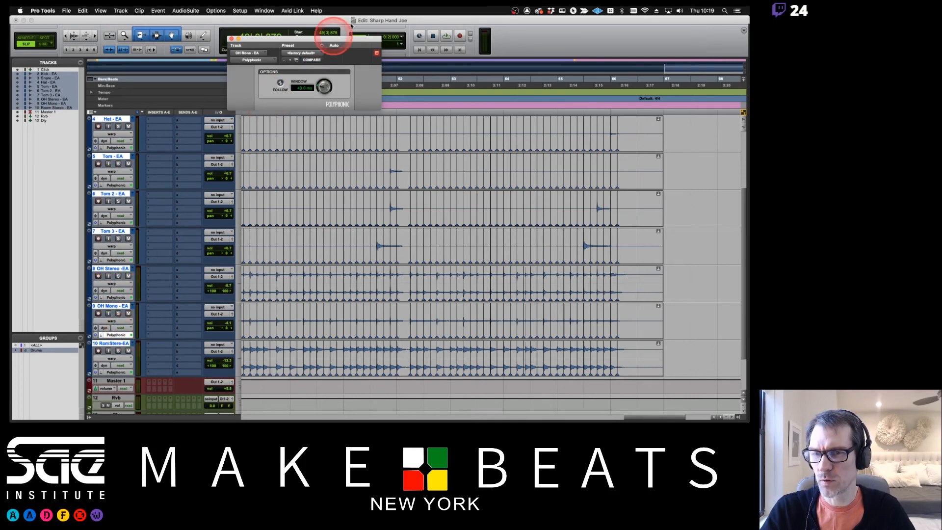
left_click(282, 81)
left_click(280, 83)
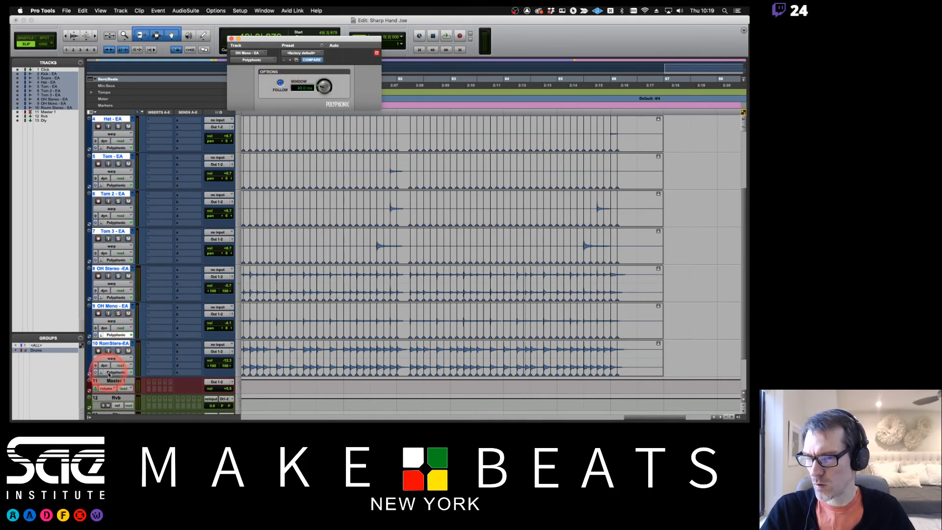
left_click(280, 83)
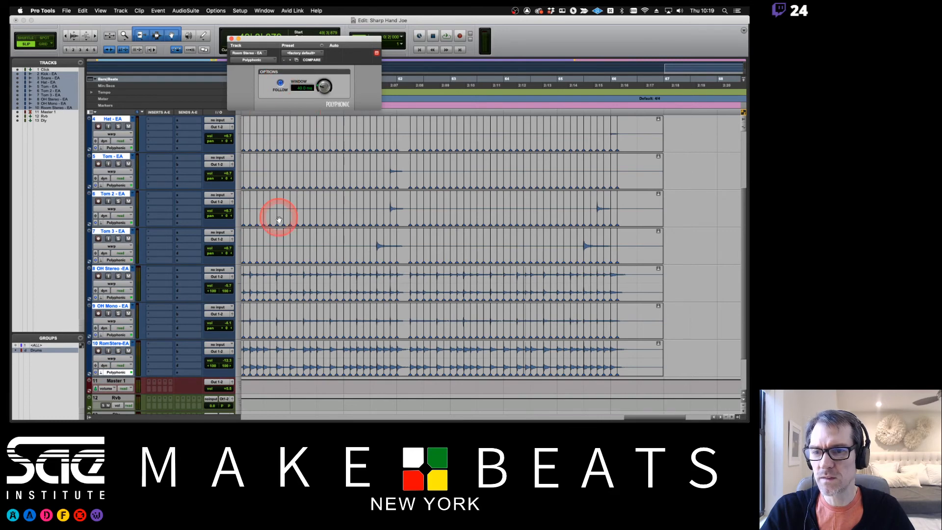
scroll(279, 217, "down", 3)
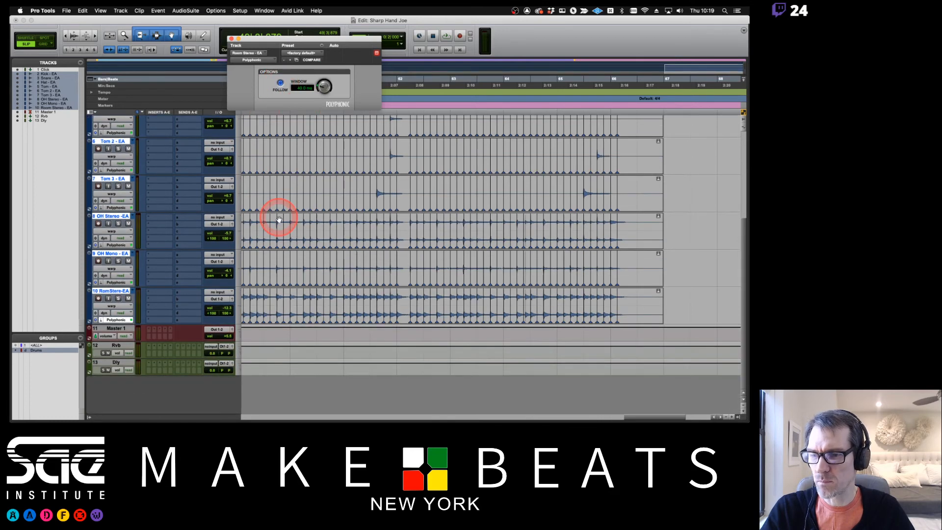
left_click(112, 322)
left_click(115, 321)
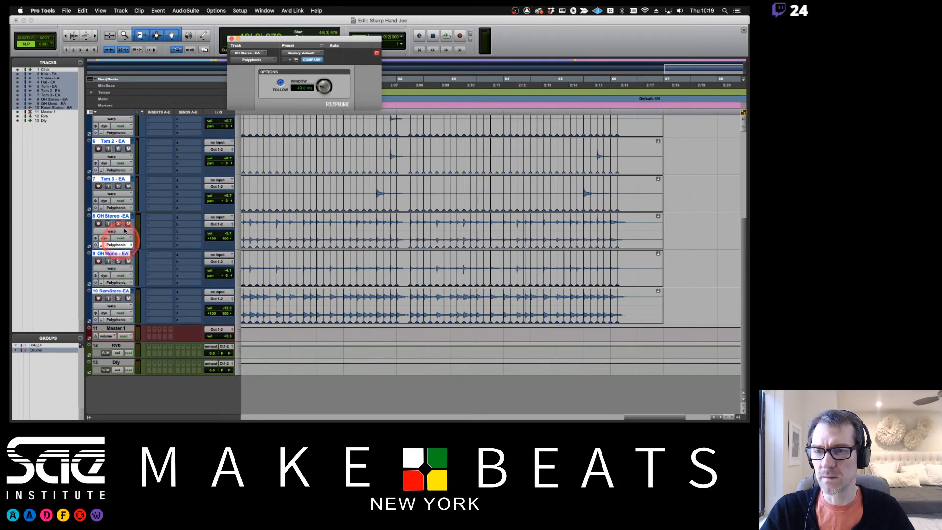
left_click(232, 38)
- Zoom out to bars 45–81 and play the Polyphonic drums from bar 49, then stop
key("super+bracketleft")
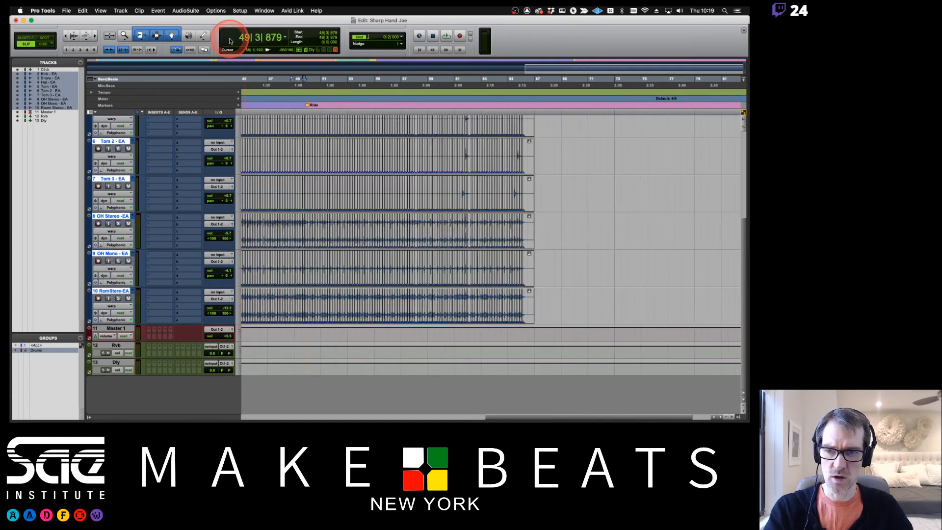
key("space")
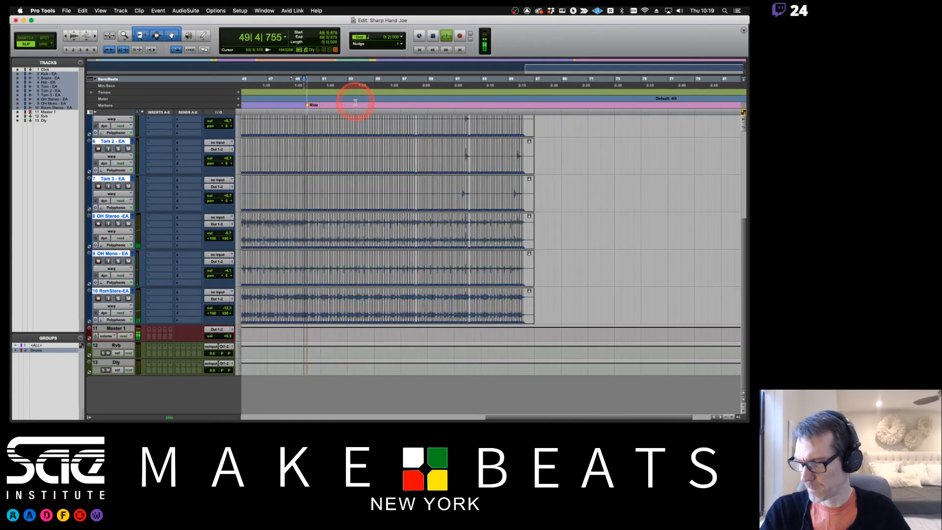
scroll(385, 146, "left", 5)
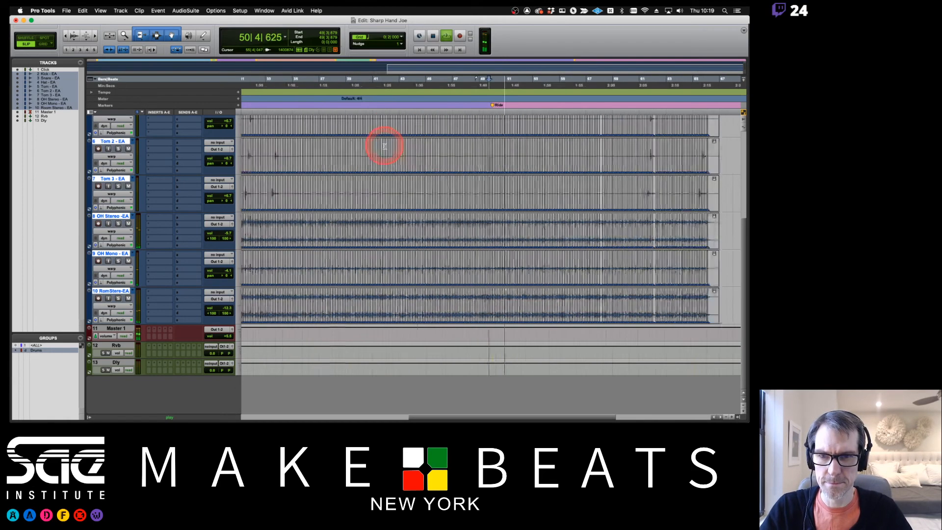
scroll(384, 146, "right", 5)
scroll(385, 147, "left", 6)
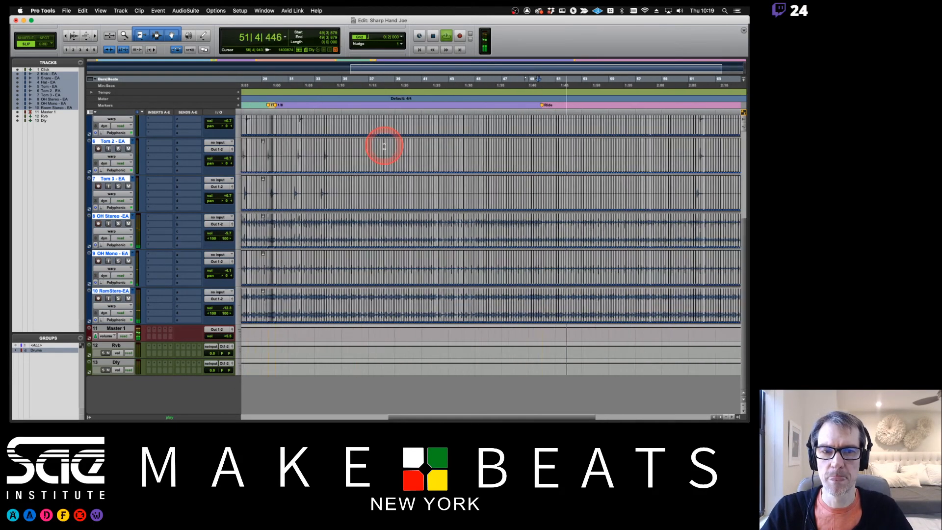
scroll(385, 146, "up", 8)
scroll(385, 146, "left", 3)
key("space")
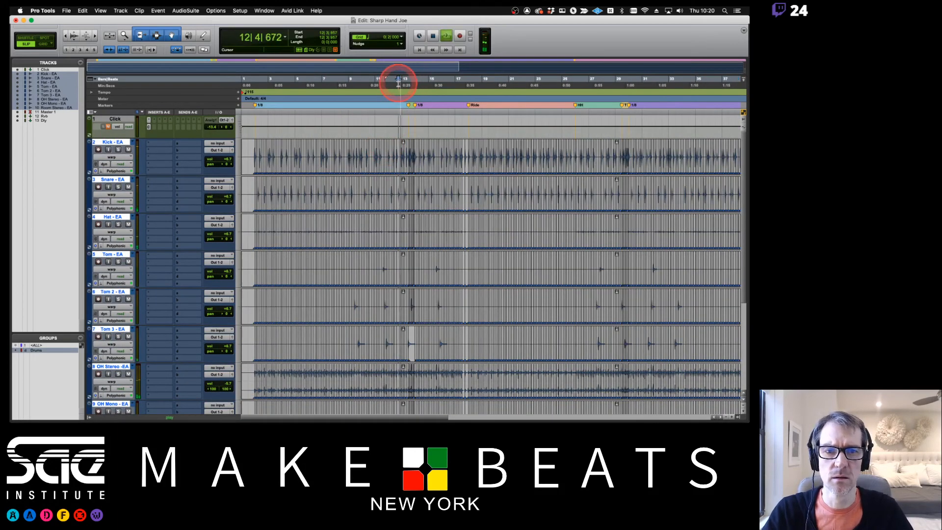
left_click(264, 10)
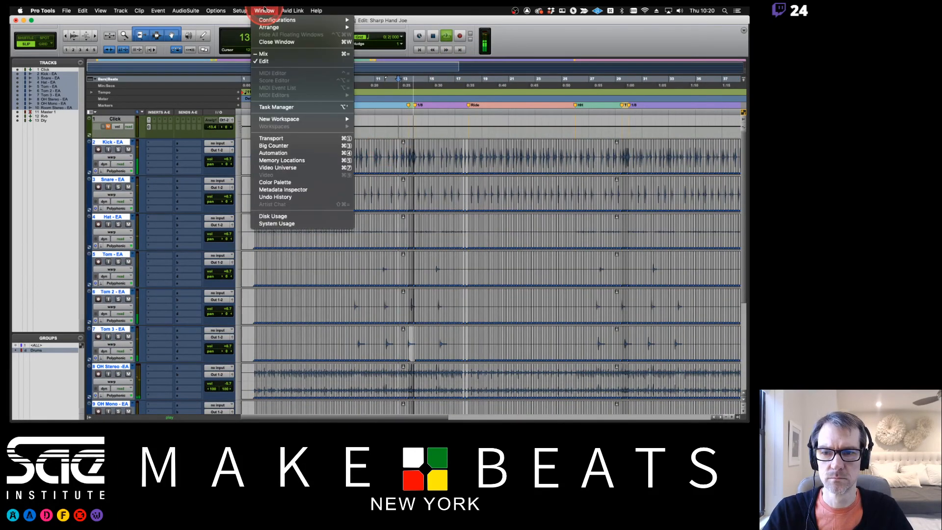
left_click(286, 223)
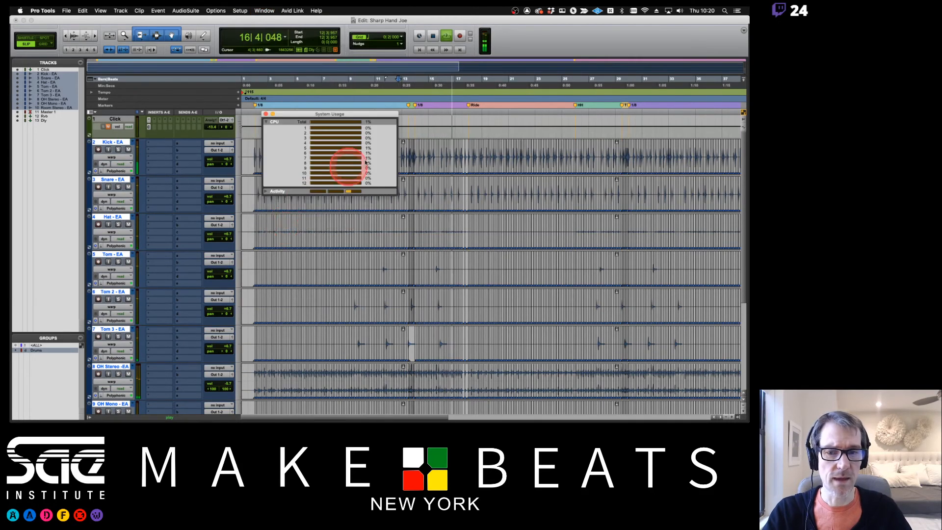
left_click_drag(359, 117, 617, 27)
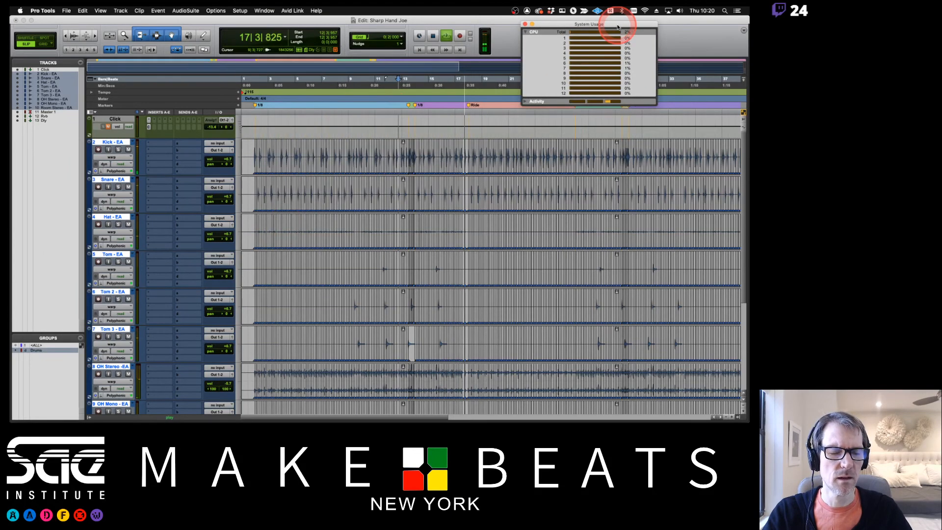
left_click(525, 102)
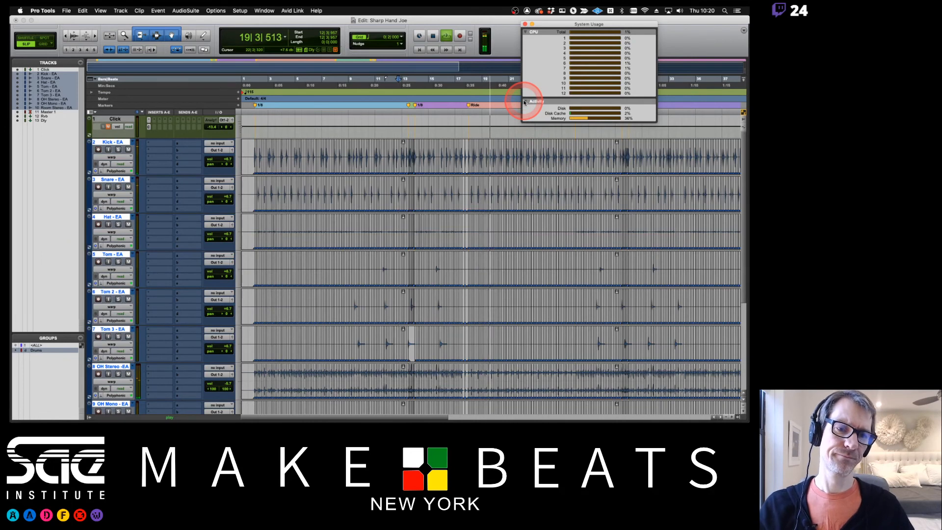
left_click(525, 102)
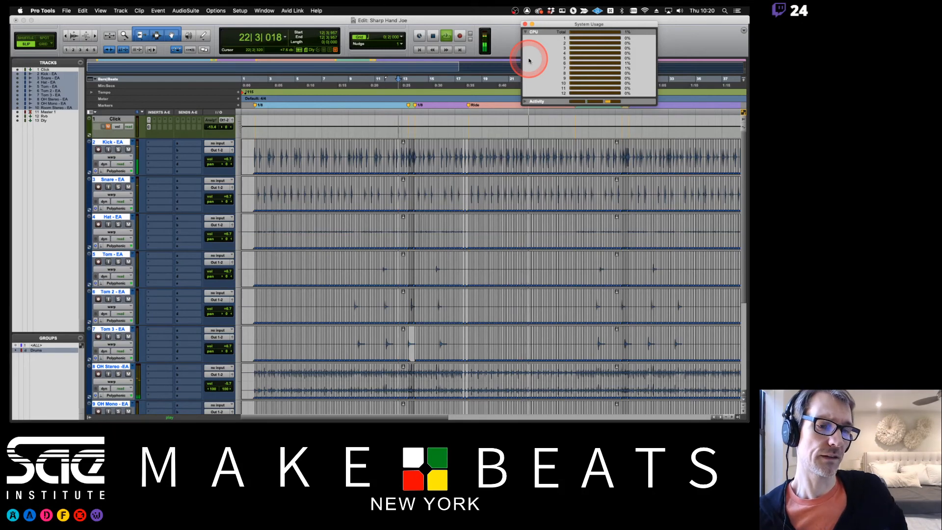
left_click(523, 24)
key("space")
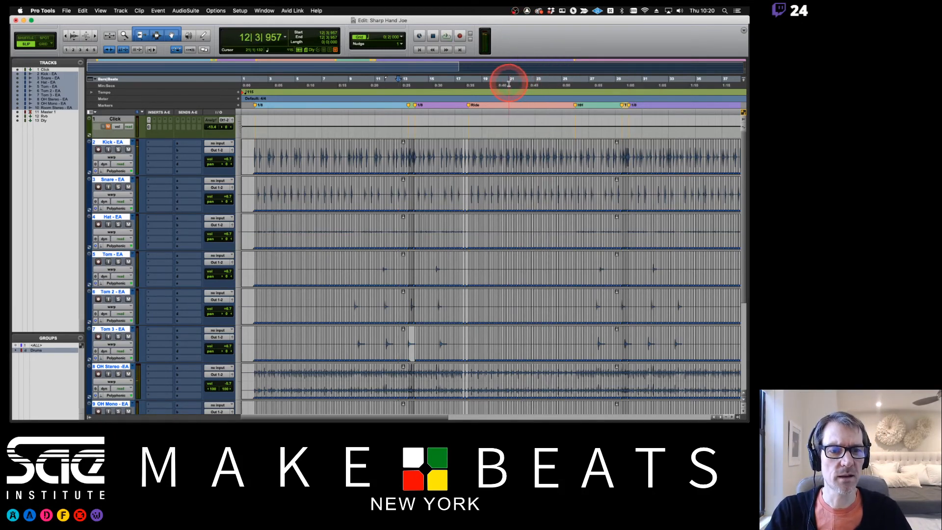
- Play and zoom in closely on the kick hits near bar 21
key("space")
key("super+bracketright")
key("super+bracketright")
key("super+bracketright")
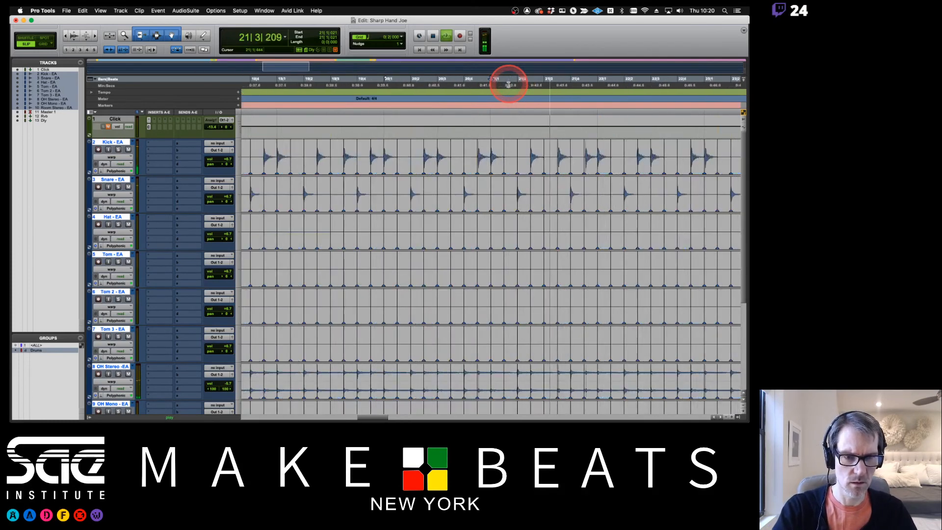
key("space")
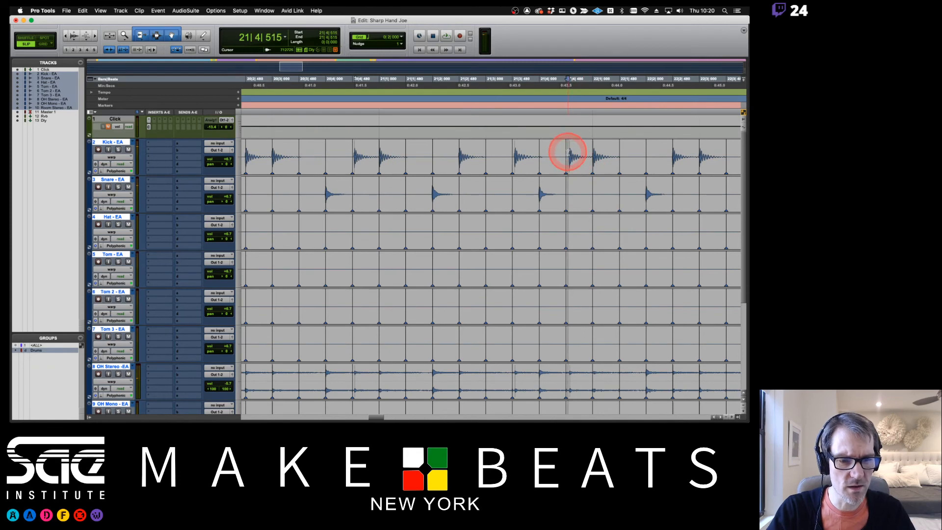
scroll(573, 175, "down", 5)
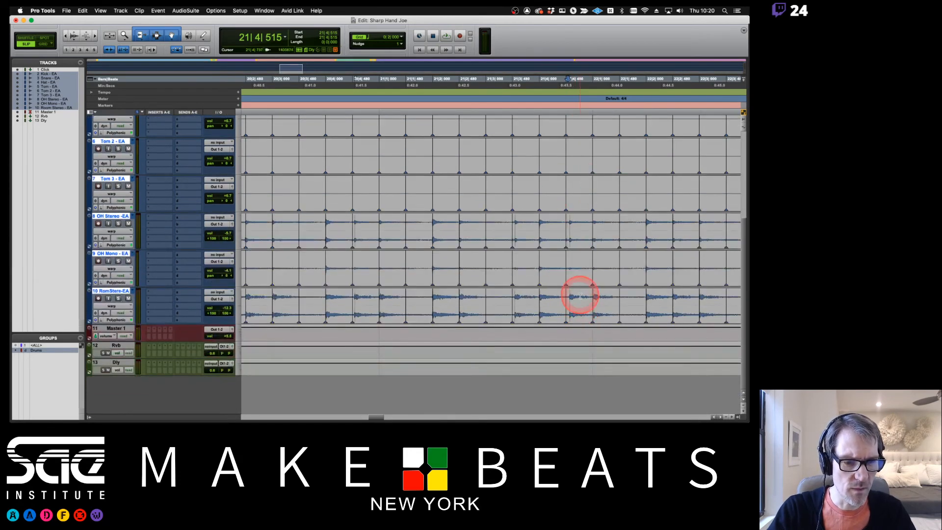
scroll(575, 248, "up", 5)
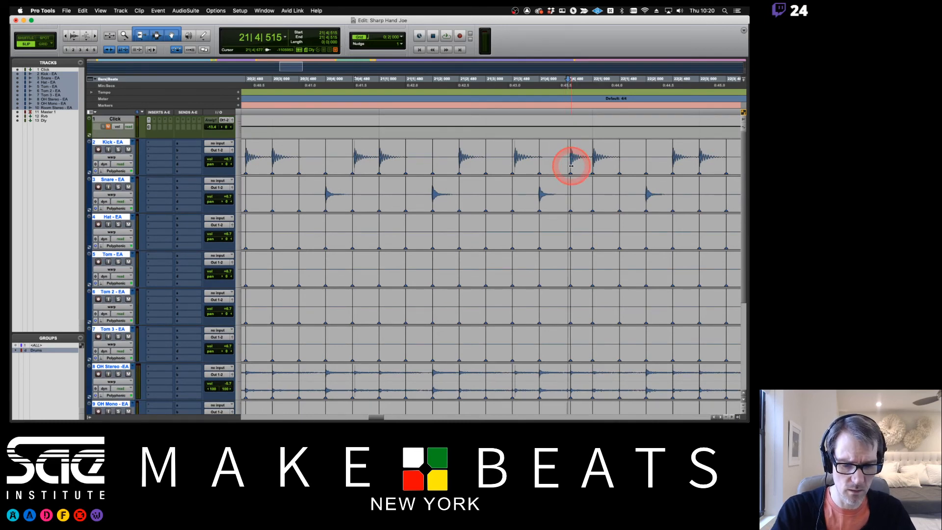
key("t")
key("t")
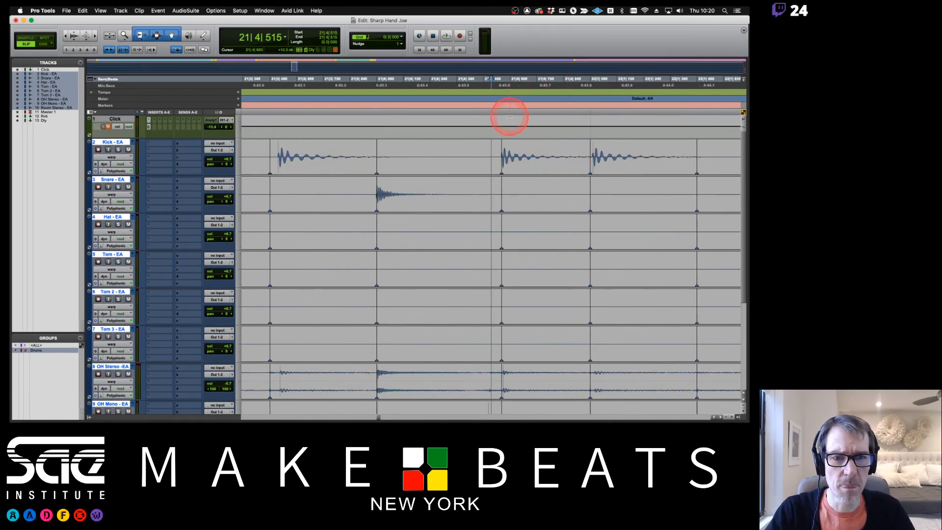
- Set the grid to 0|0|480 and pull the late kick hit at bar 21 beat 4 onto the beat
left_click(406, 39)
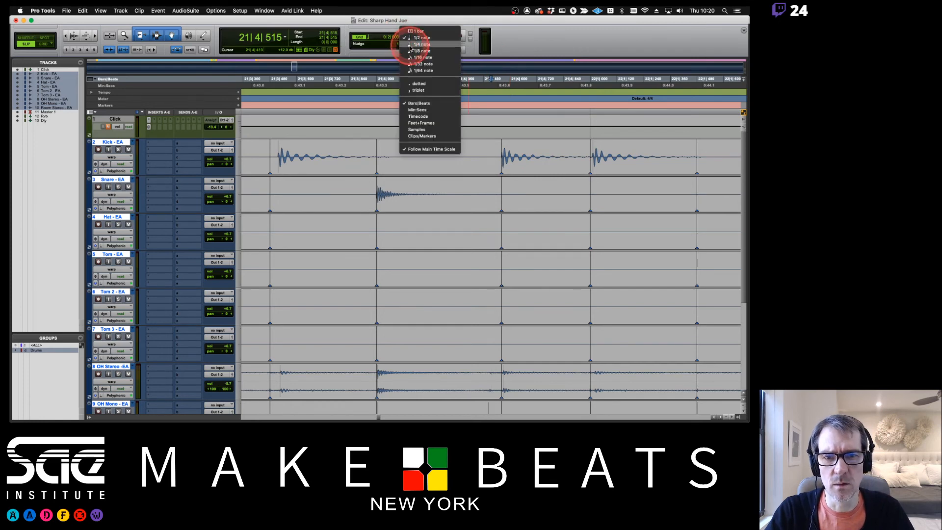
left_click(413, 53)
left_click(497, 157)
left_click_drag(502, 169, 484, 170)
left_click(502, 184)
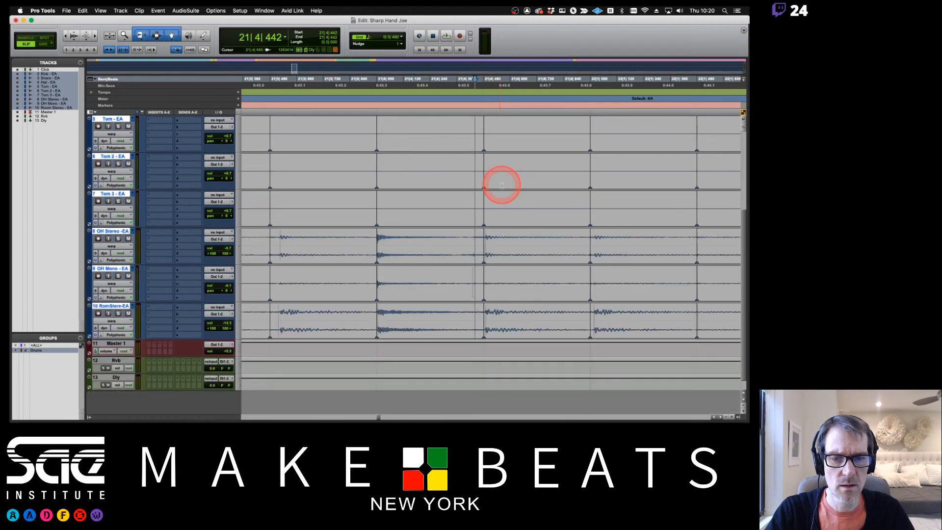
- Audition the kick correction by playing back from just before the fixed hit
key("super+bracketleft")
key("space")
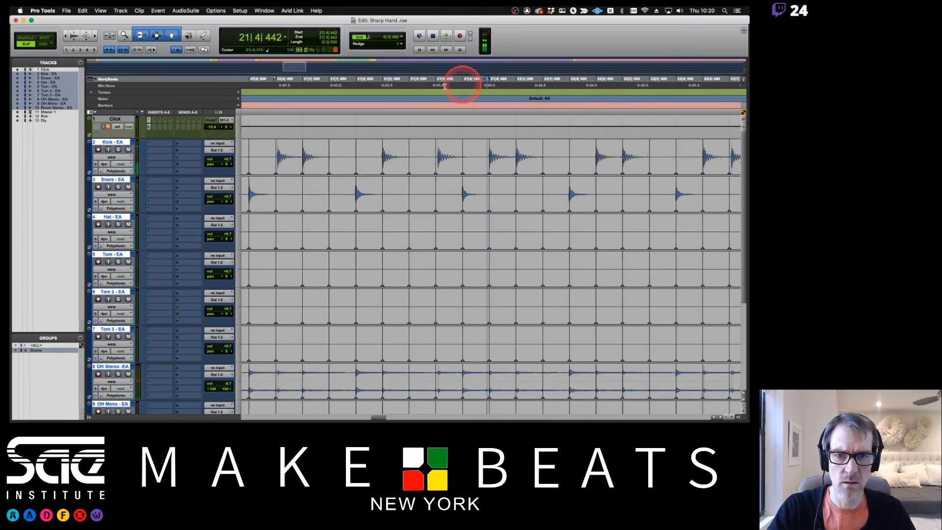
left_click(295, 81)
key("space")
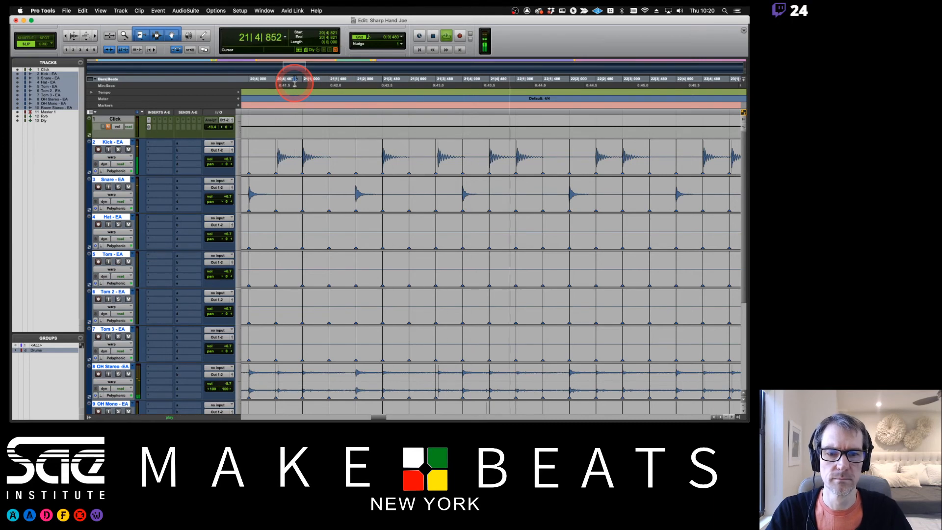
key("space")
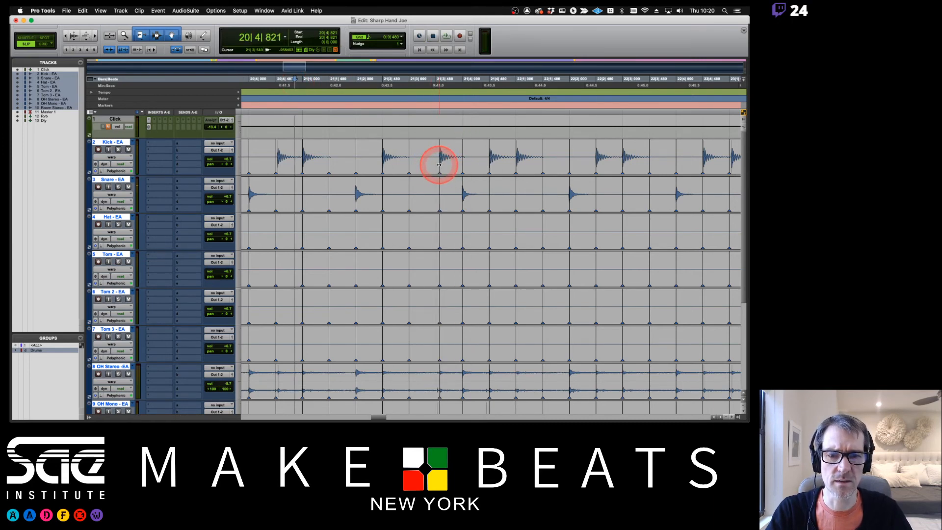
left_click(436, 166)
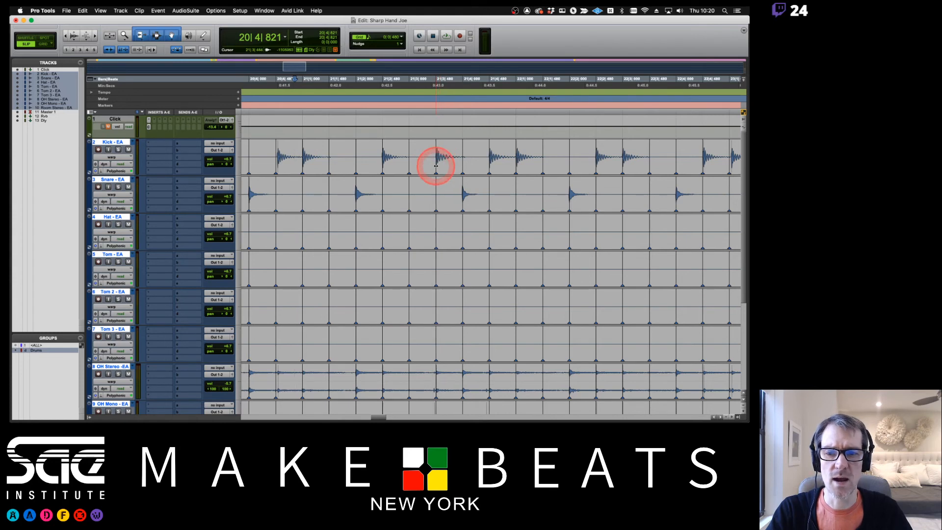
key("space")
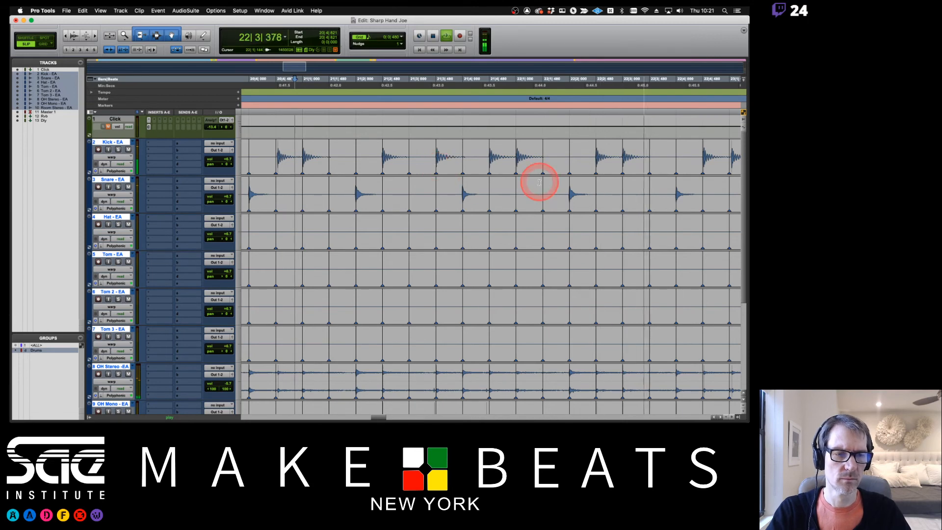
- Set Edit Window Scrolling to No Scrolling and place the edit point on the late kick hit at 24|4|711
key("r")
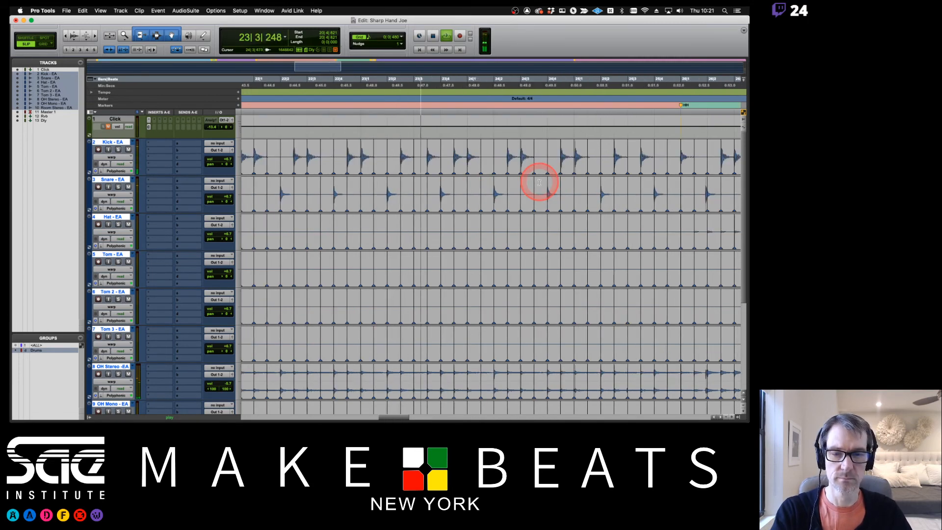
left_click(241, 10)
mouse_move(206, 10)
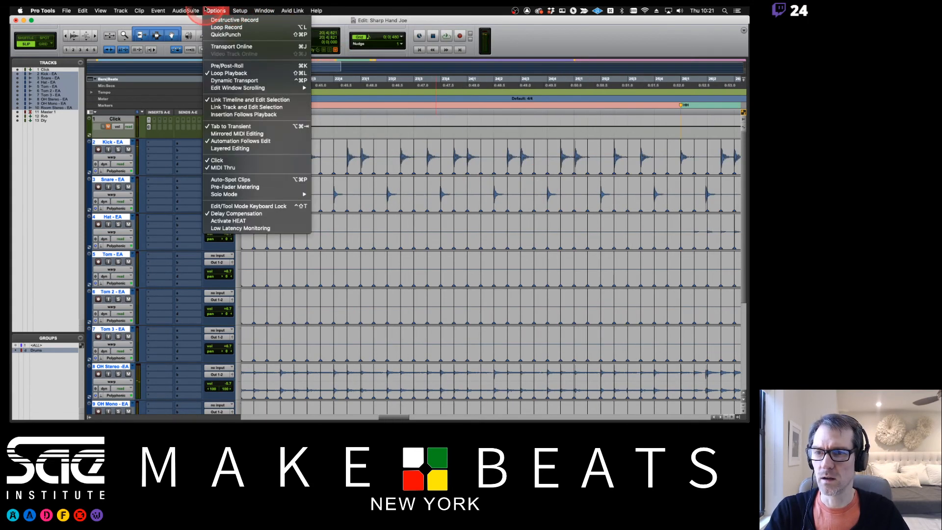
mouse_move(230, 88)
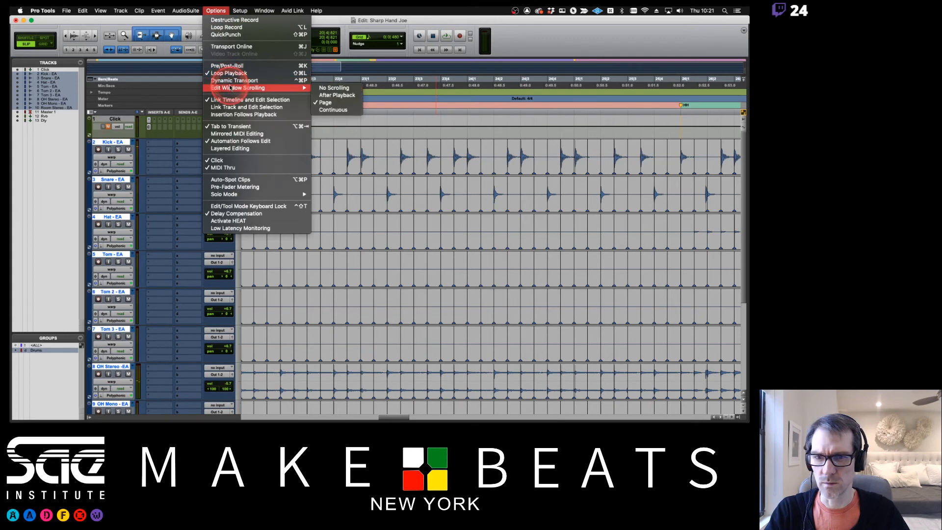
left_click(334, 88)
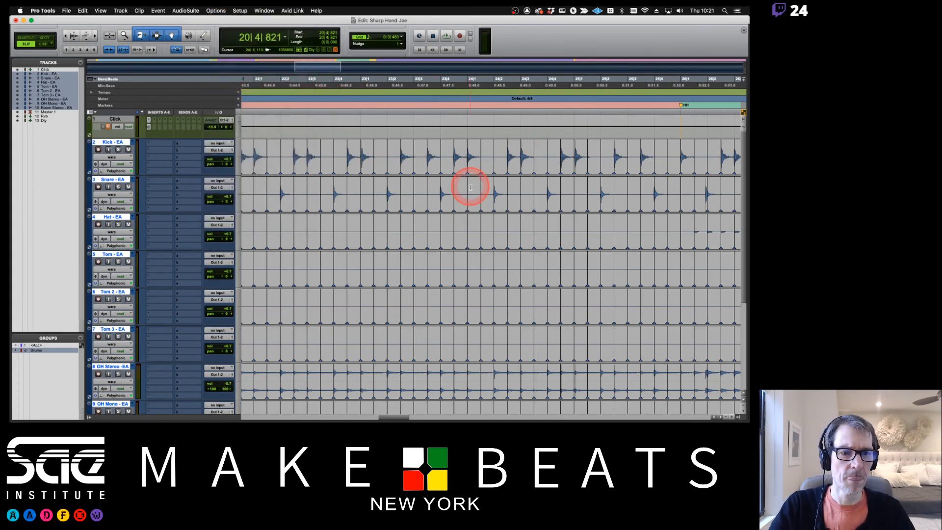
left_click(567, 144)
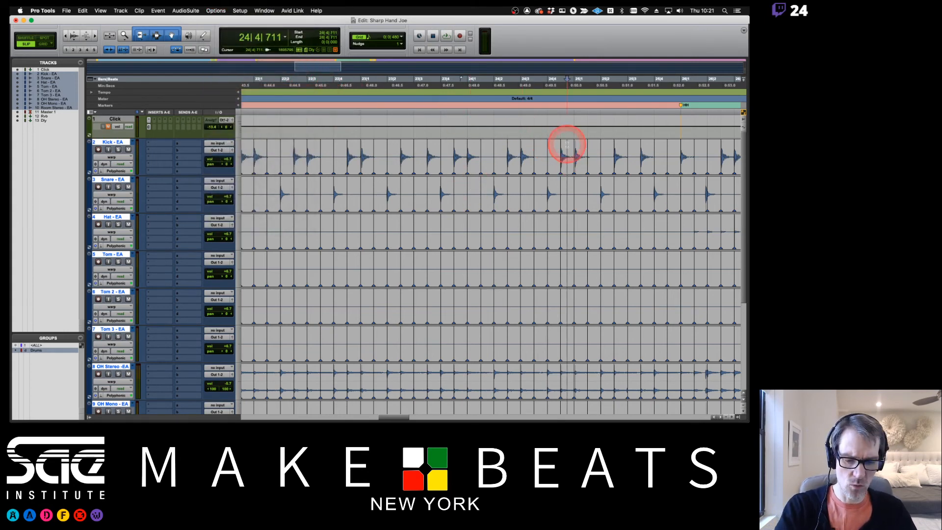
- Warp the late kick hit onto the 25|1 grid line, nudging it slightly earlier, then zoom back out
key("t")
key("t")
key("t")
key("t")
key("t")
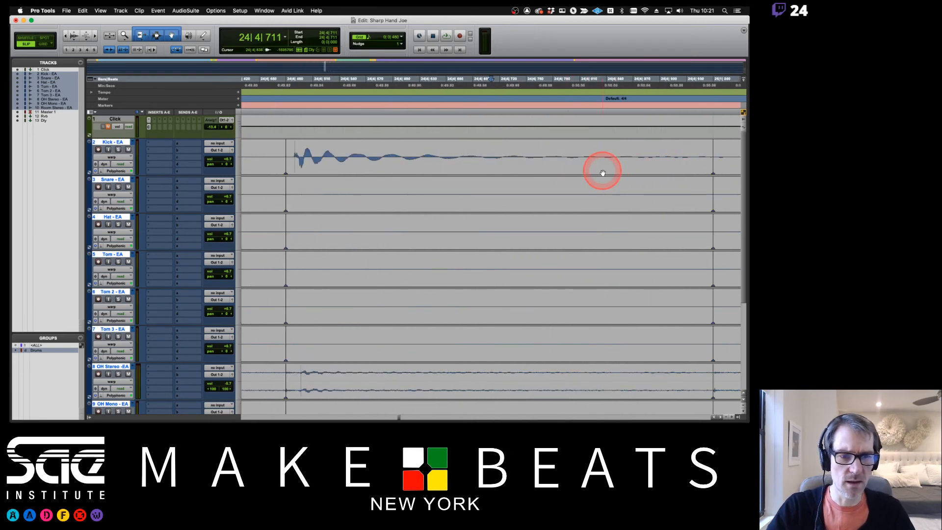
scroll(602, 173, "right", 5)
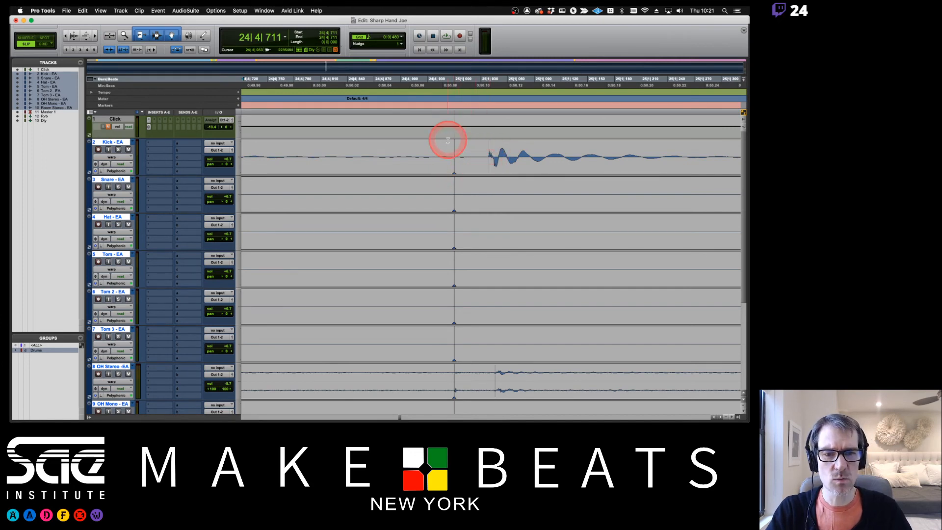
mouse_move(455, 171)
left_mouse_down()
mouse_move(498, 165)
mouse_move(455, 166)
left_mouse_up()
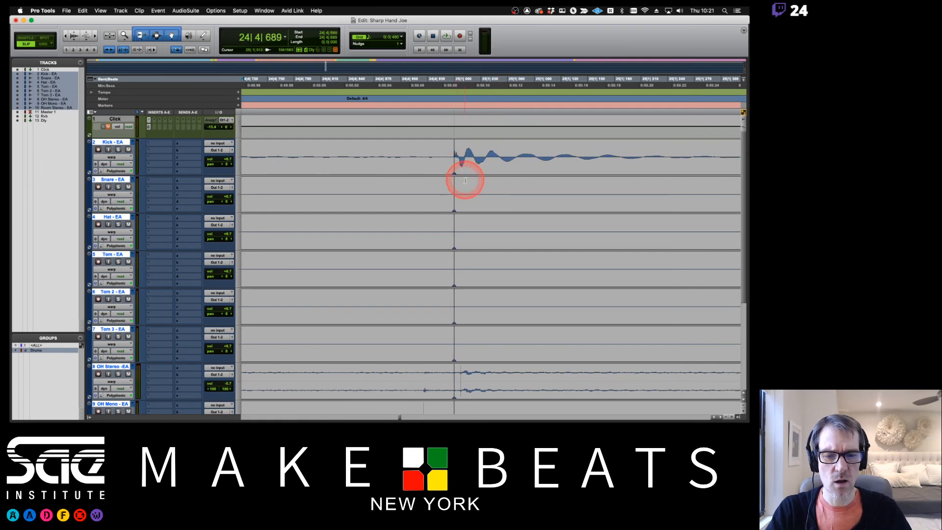
scroll(465, 181, "down", 5)
scroll(465, 180, "up", 5)
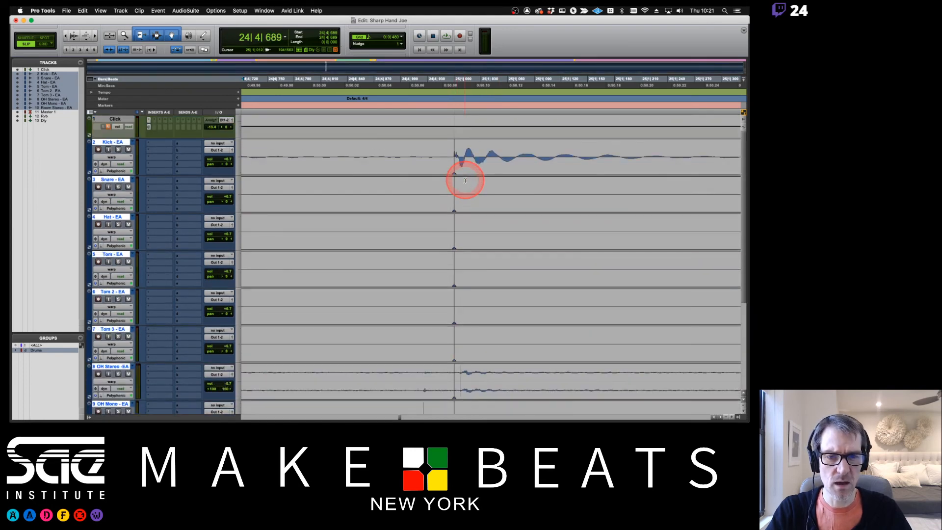
scroll(466, 181, "down", 3)
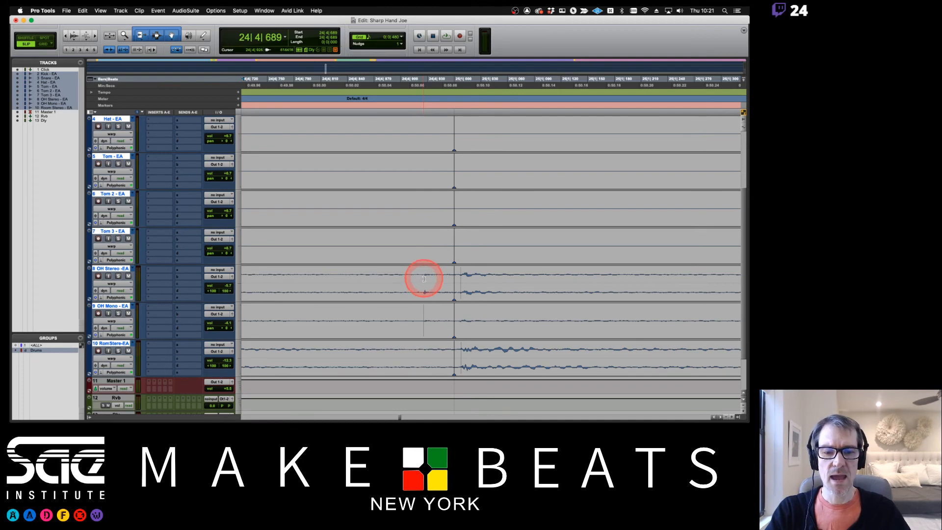
left_click_drag(454, 288, 448, 289)
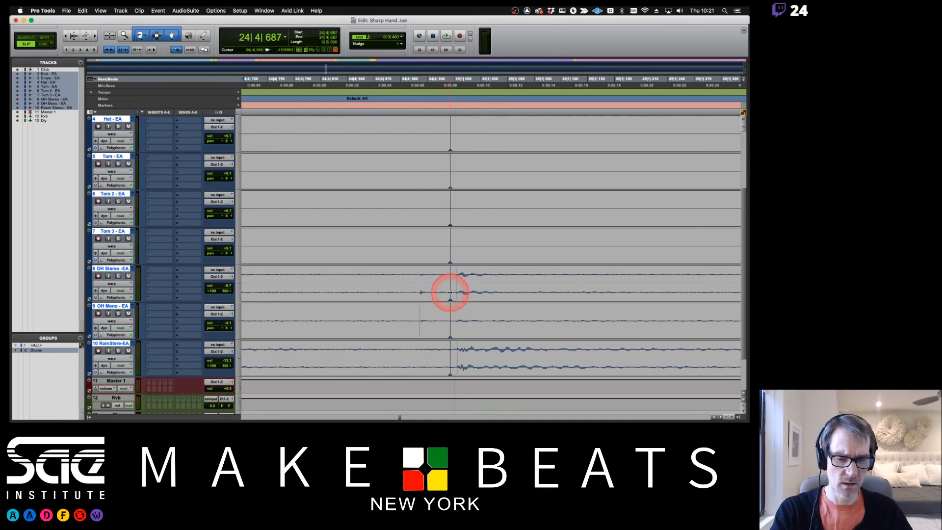
scroll(470, 203, "up", 5)
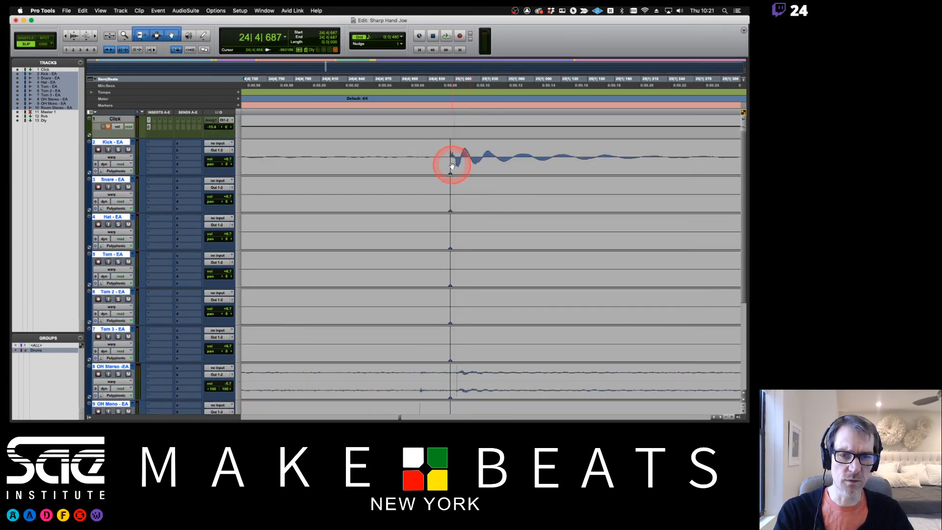
key("r")
key("r")
scroll(501, 197, "down", 3)
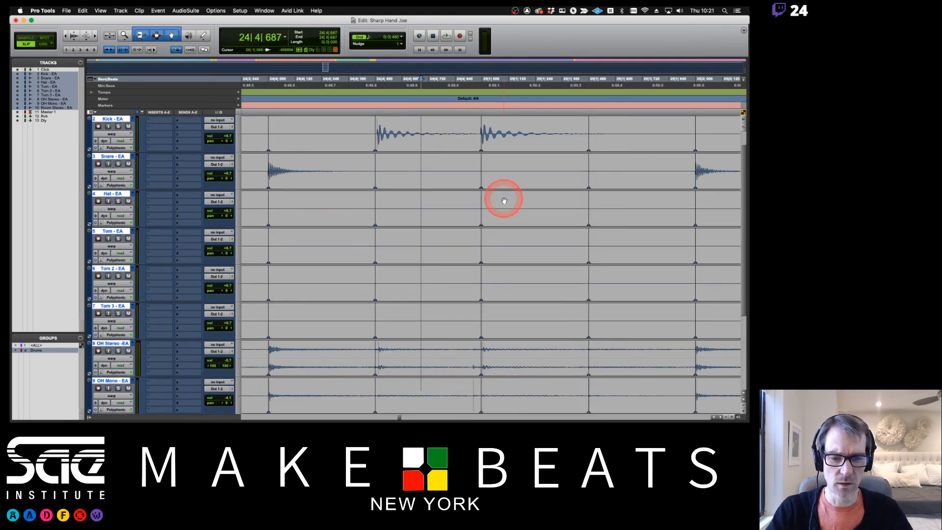
scroll(504, 200, "up", 3)
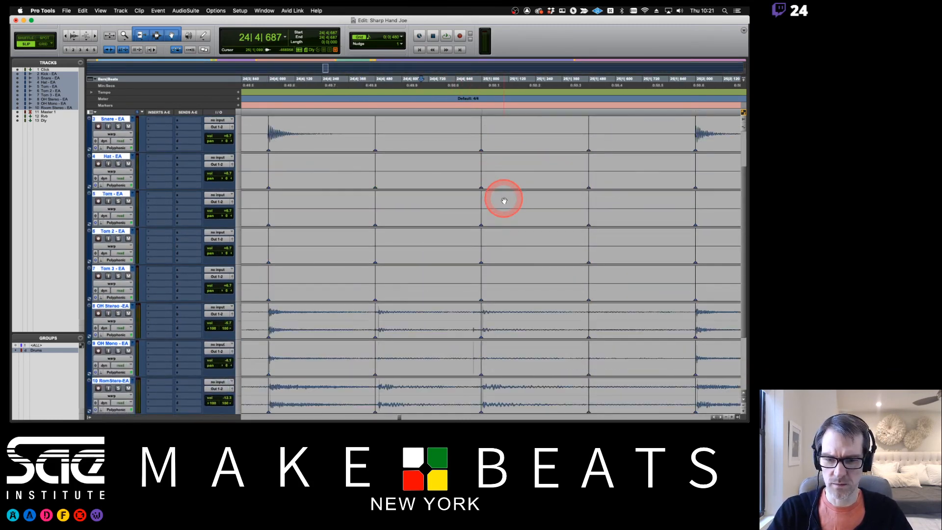
key("r")
key("r")
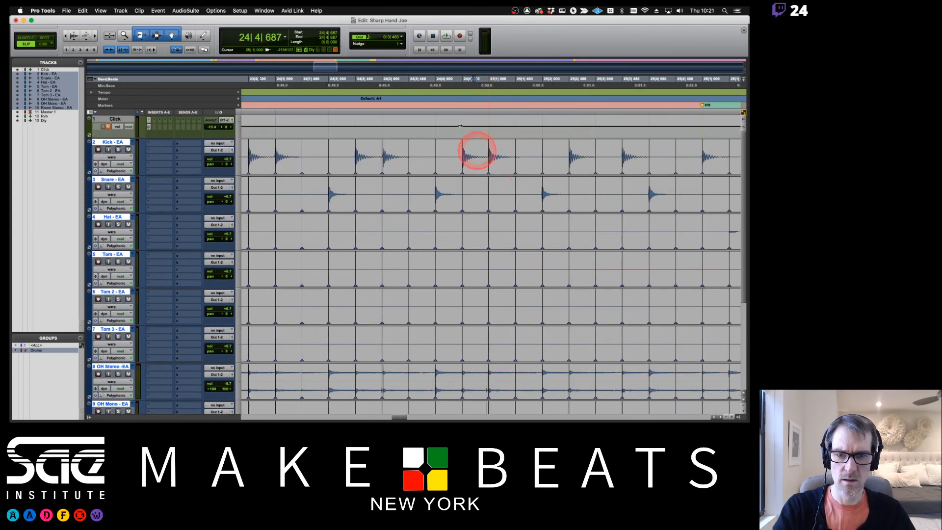
- Play back from near bar 24, stop on the snare hit at 25|4|653, and zoom in on it
left_click(297, 82)
key("space")
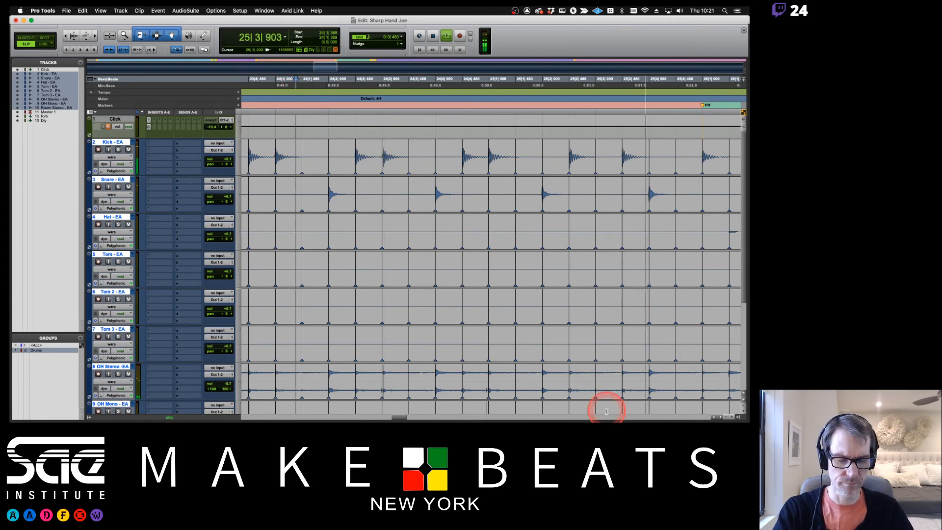
key("r")
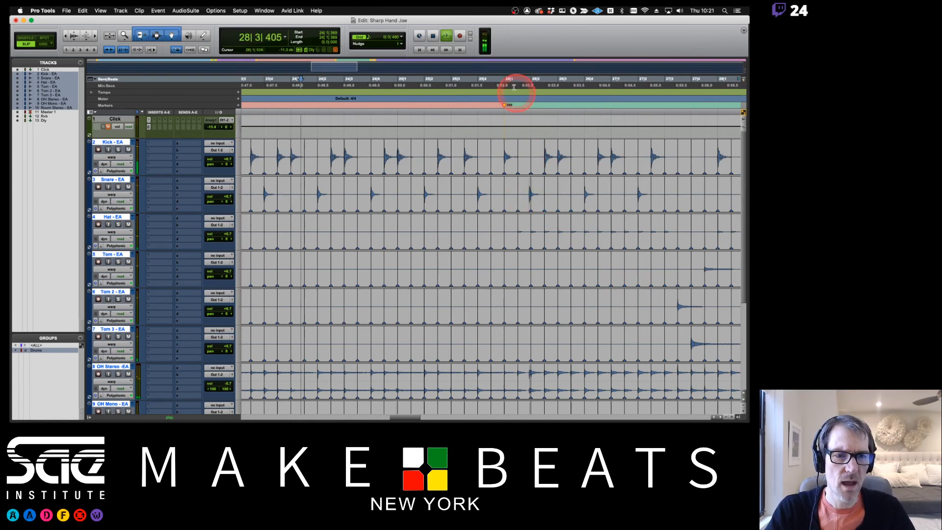
left_click(496, 85)
key("space")
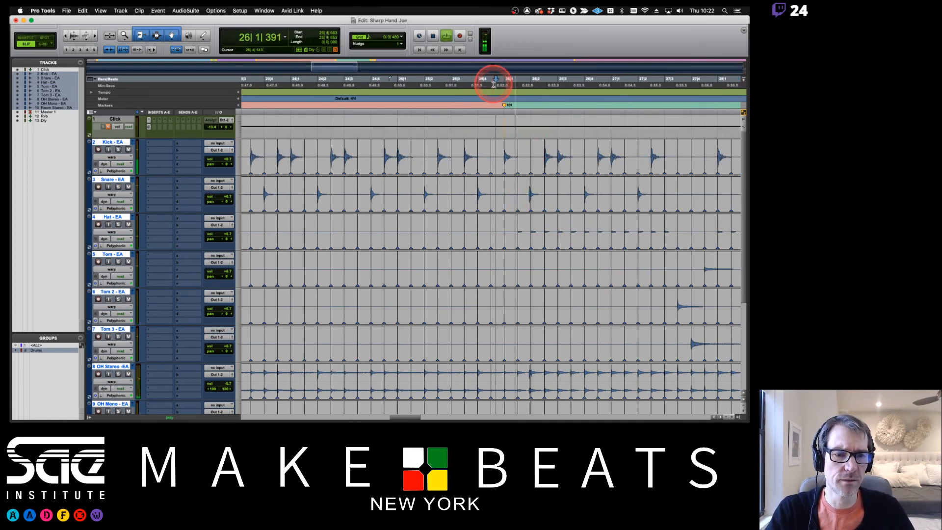
key("space")
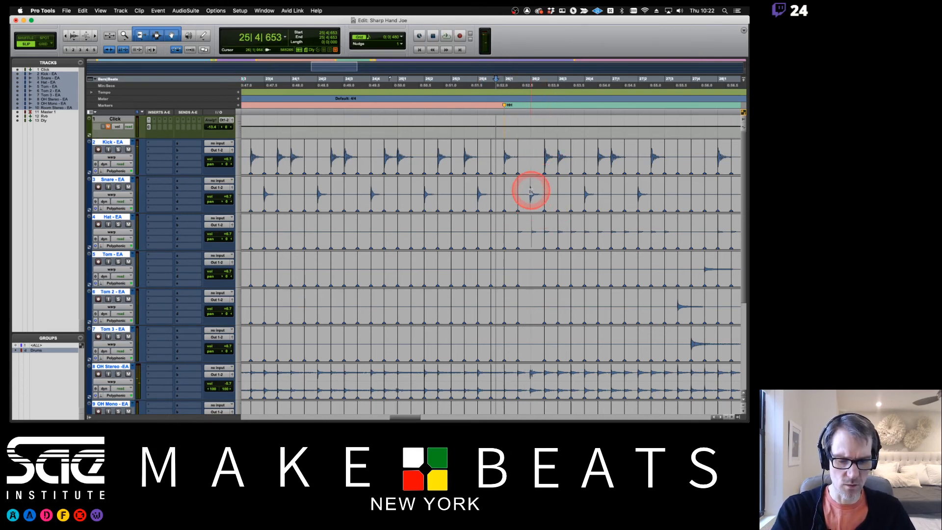
key("super+]")
key("super+]")
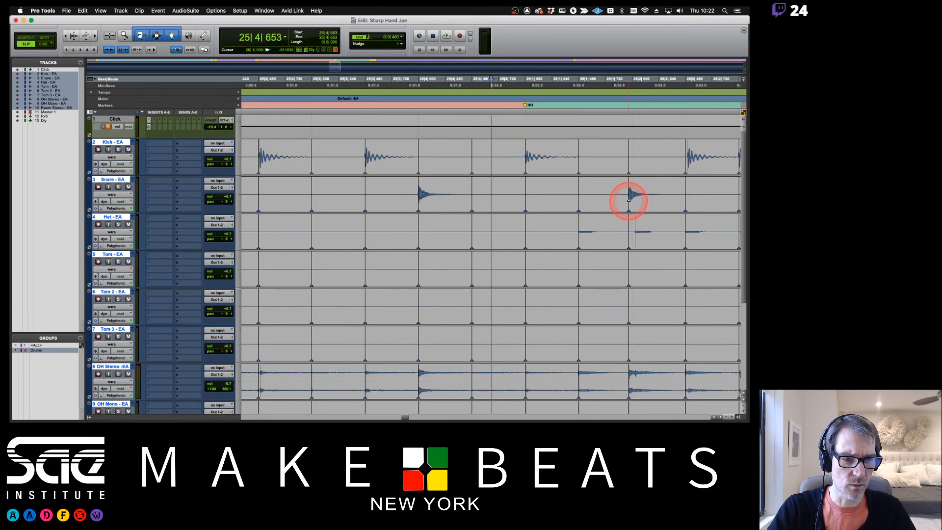
- Warp the snare hit and the kick hit near 26|2 onto their grid lines
left_click_drag(630, 203, 633, 204)
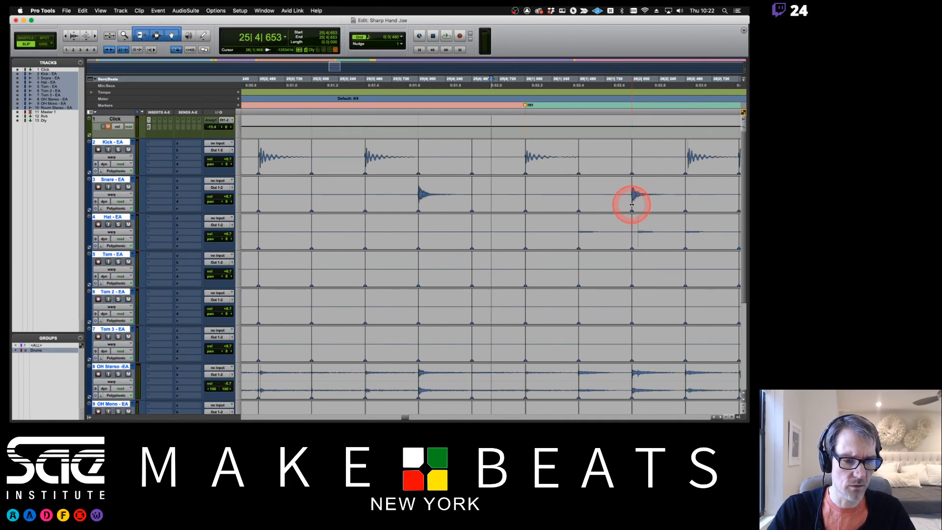
left_click(685, 167, "alt")
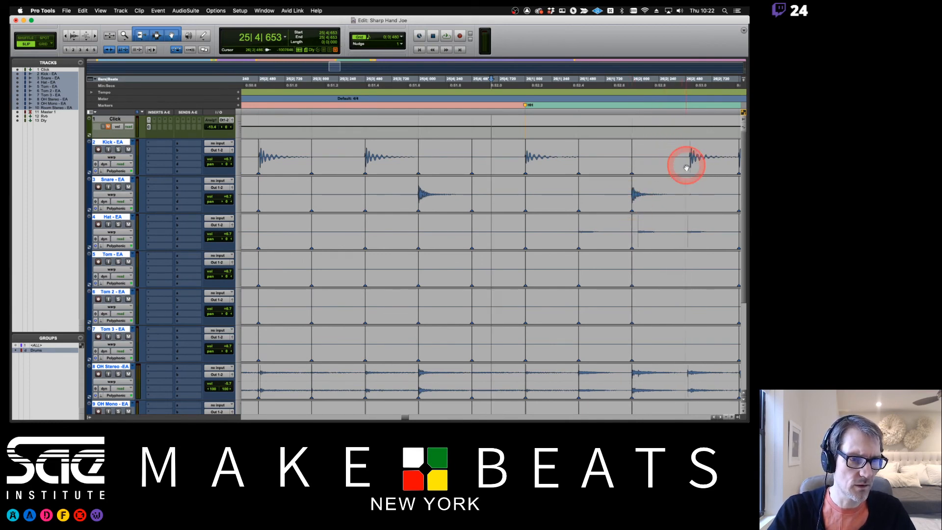
left_click_drag(690, 166, 687, 168)
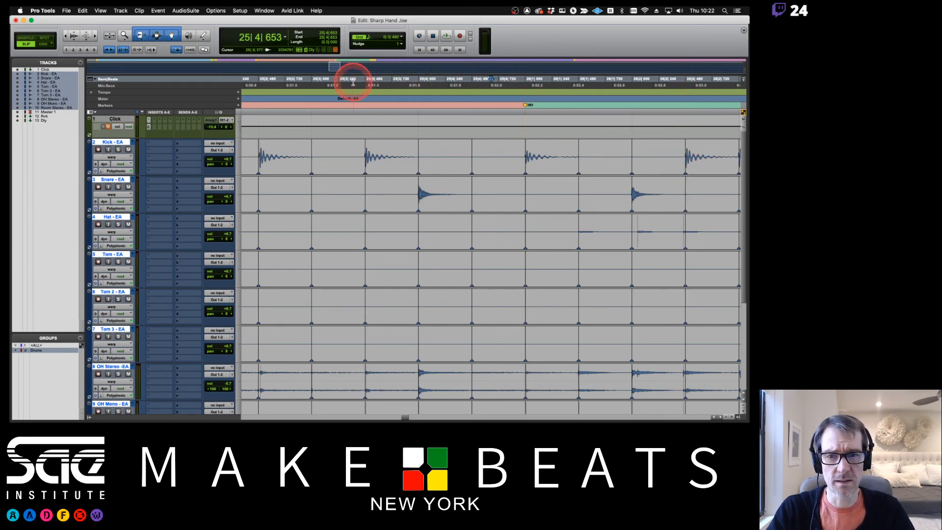
- Play back from 25|2|731 to check the fixes, stopping near bar 28
left_click(286, 81)
key("space")
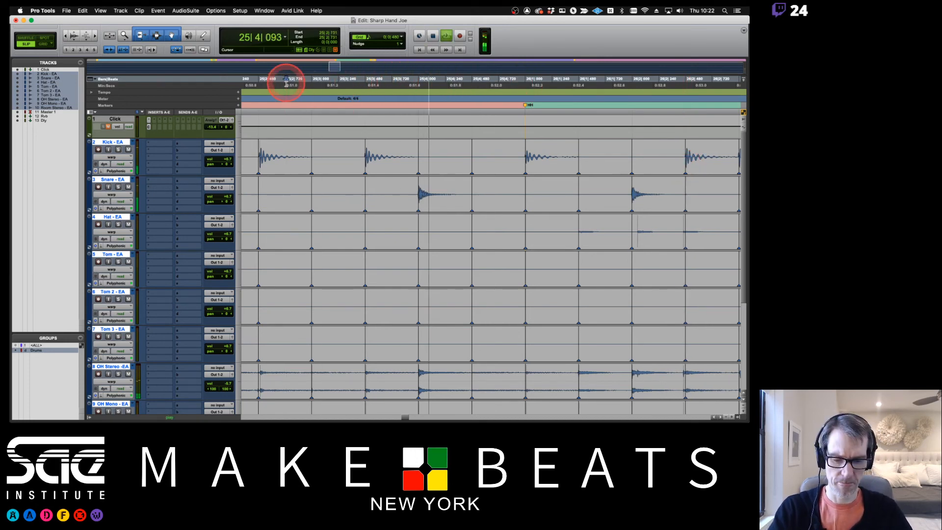
key("space")
key("space")
key("r")
key("r")
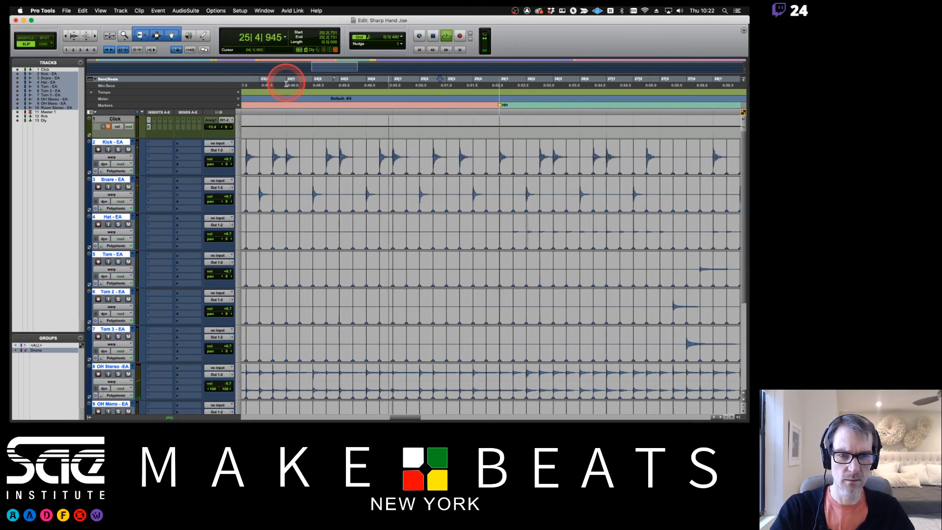
scroll(471, 170, "right", 8)
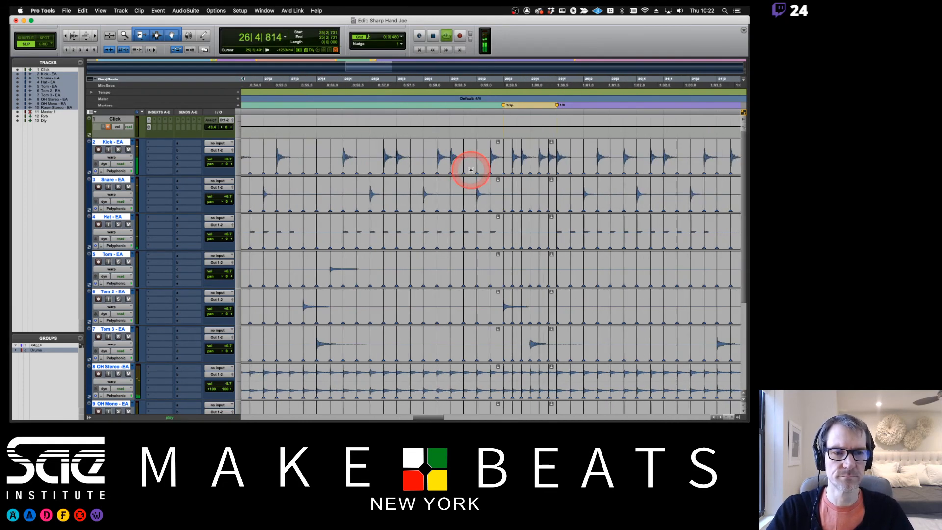
scroll(471, 170, "left", 3)
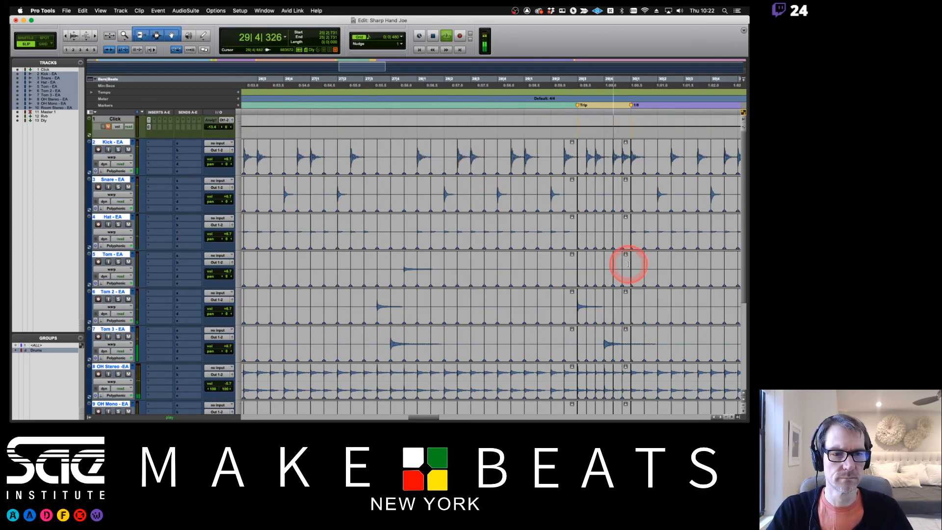
key("space")
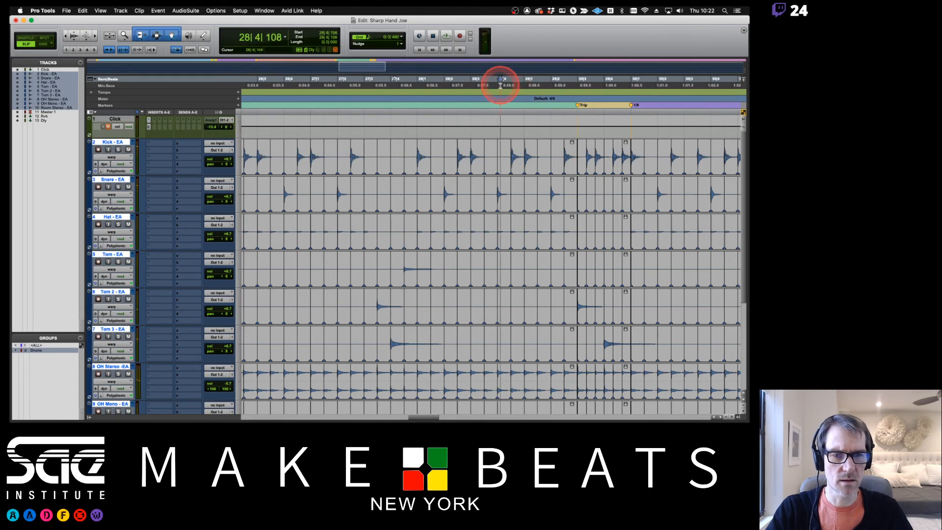
- Remove stray warp markers and pull the two late kick hits near 28|4 onto the grid
key("super+bracketright")
key("super+bracketright")
key("super+bracketright")
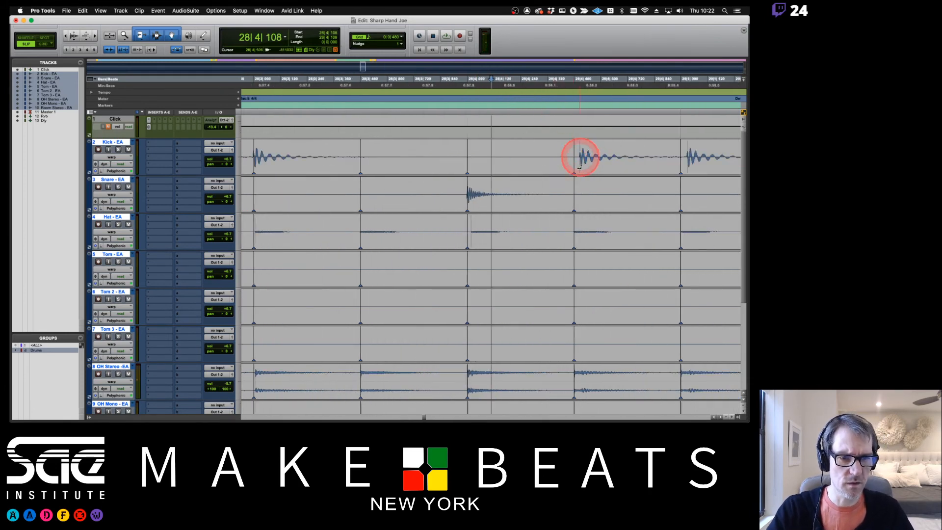
left_click(574, 164, "alt")
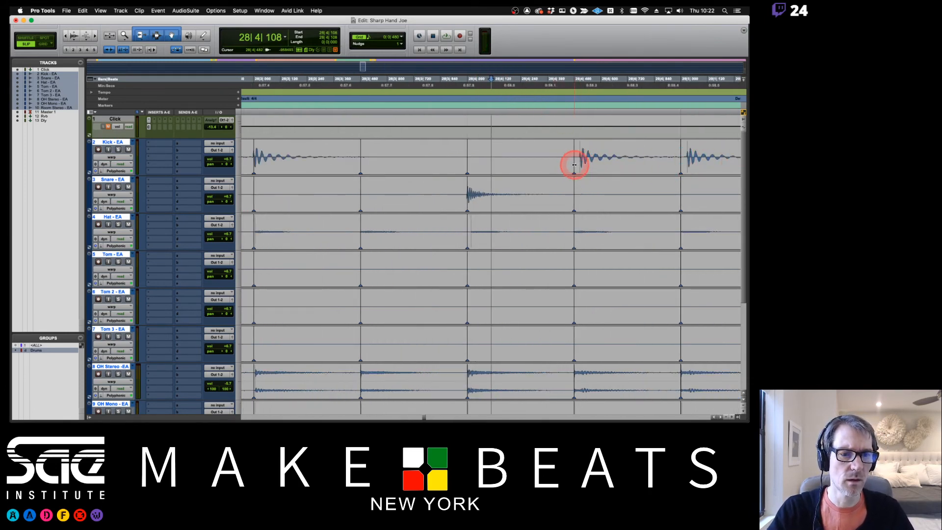
left_click_drag(581, 164, 575, 165)
left_click(694, 160)
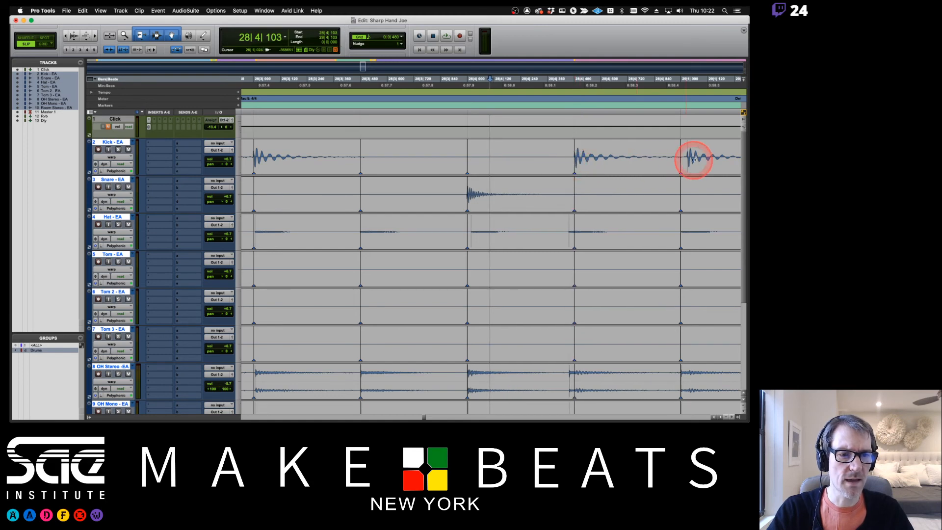
left_click(680, 169, "alt")
left_click(687, 168)
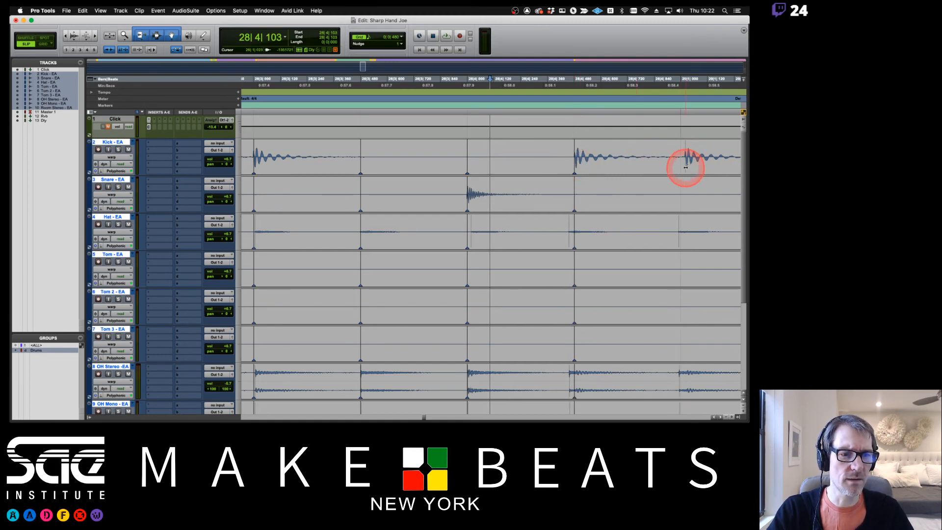
left_click_drag(686, 168, 680, 169)
- Review the fixes from earlier in bar 28 and audition the drums around bar 34
left_click(447, 125)
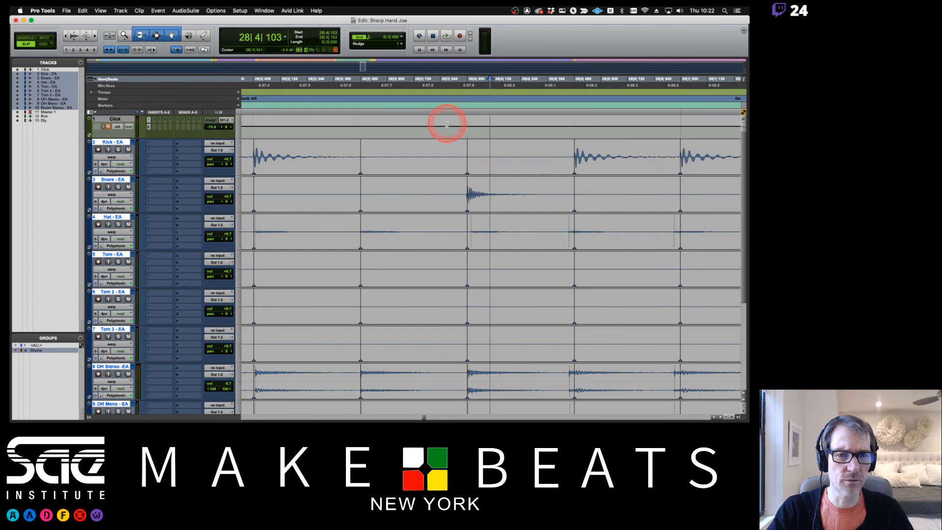
key("r")
key("r")
key("r")
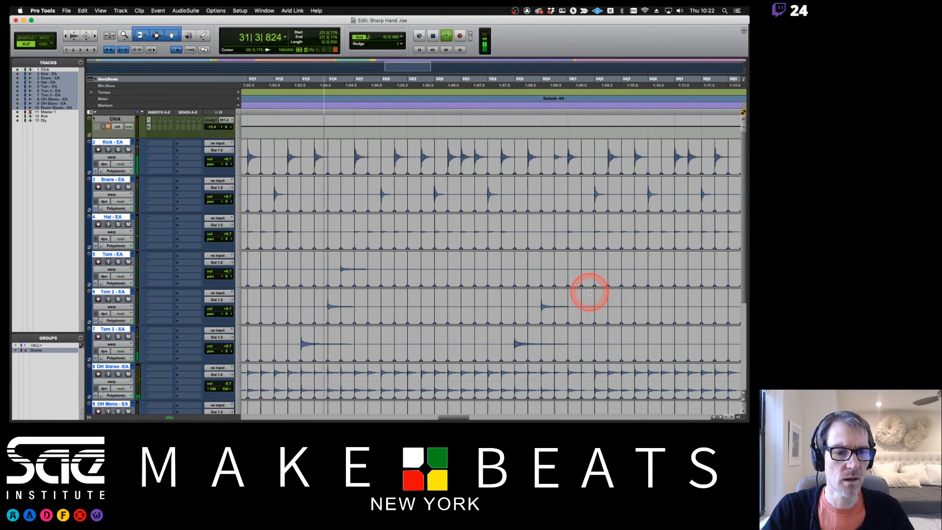
key("space")
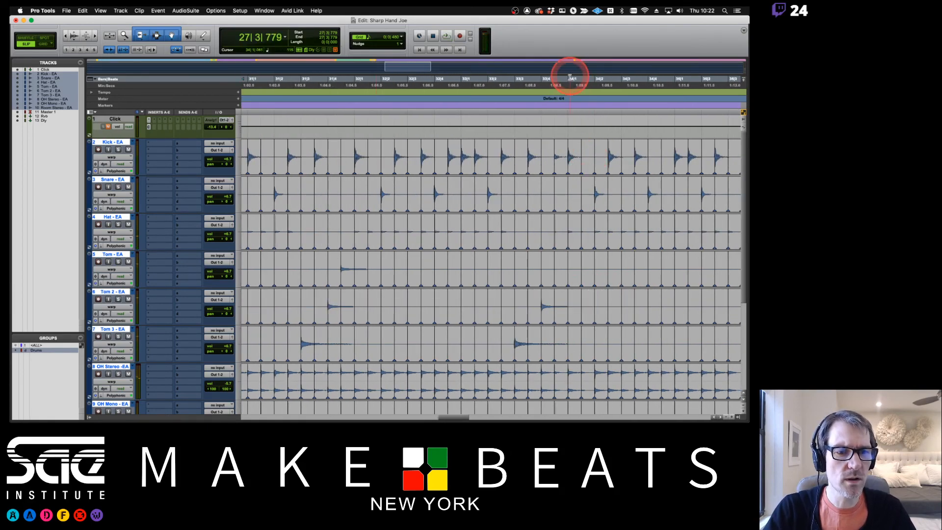
key("space")
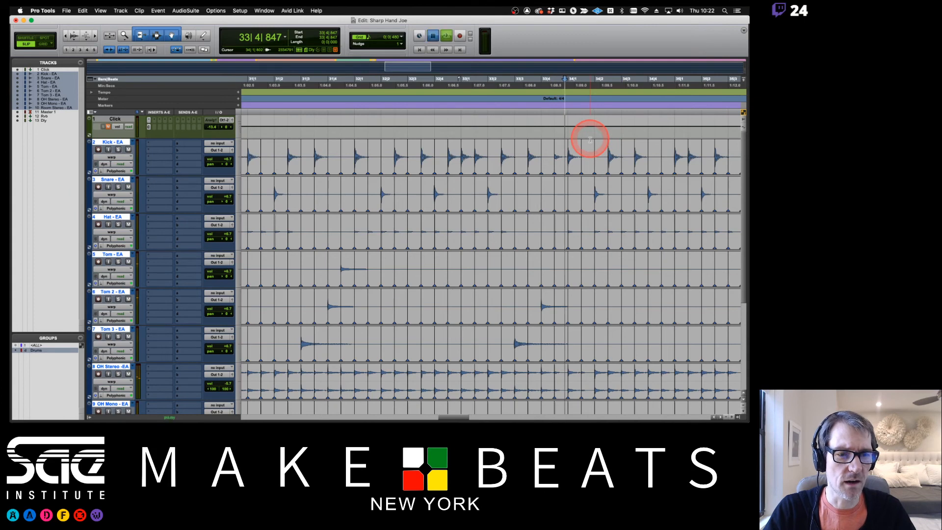
key("space")
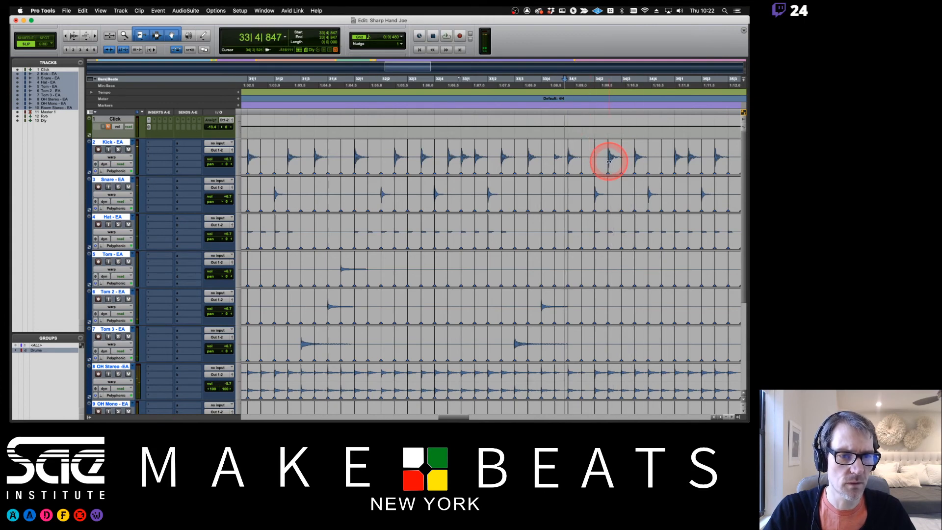
- Delete the stray warp marker near 34|2, pull the late Kick hit onto the beat, and play back
key("t")
key("t")
key("t")
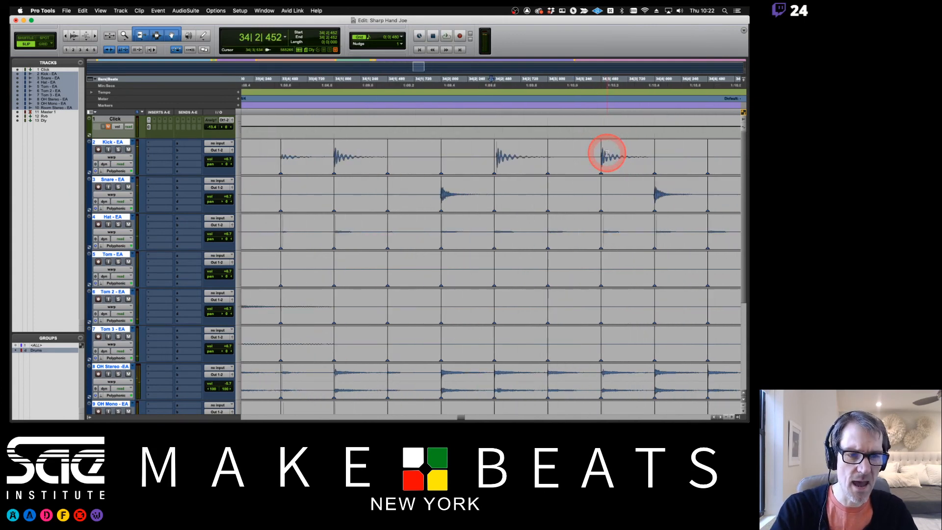
left_click(498, 166, "alt")
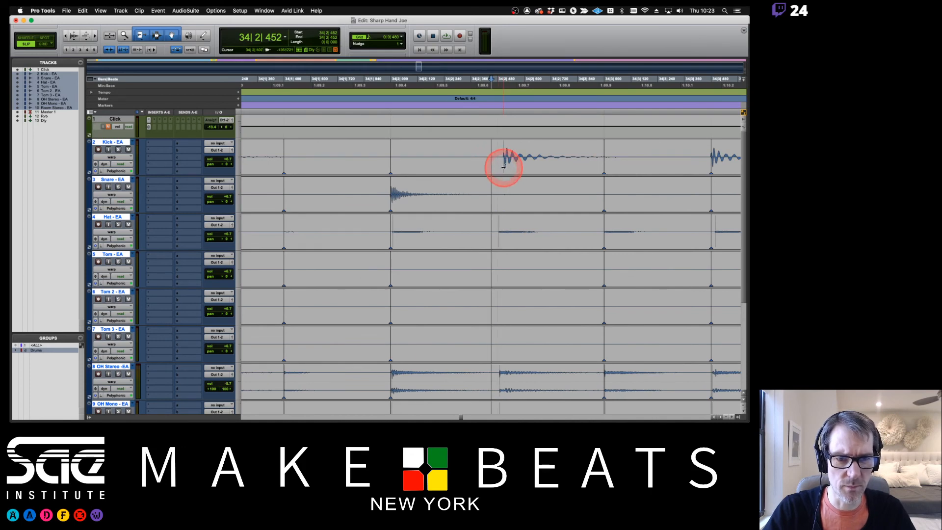
left_click_drag(503, 167, 497, 169)
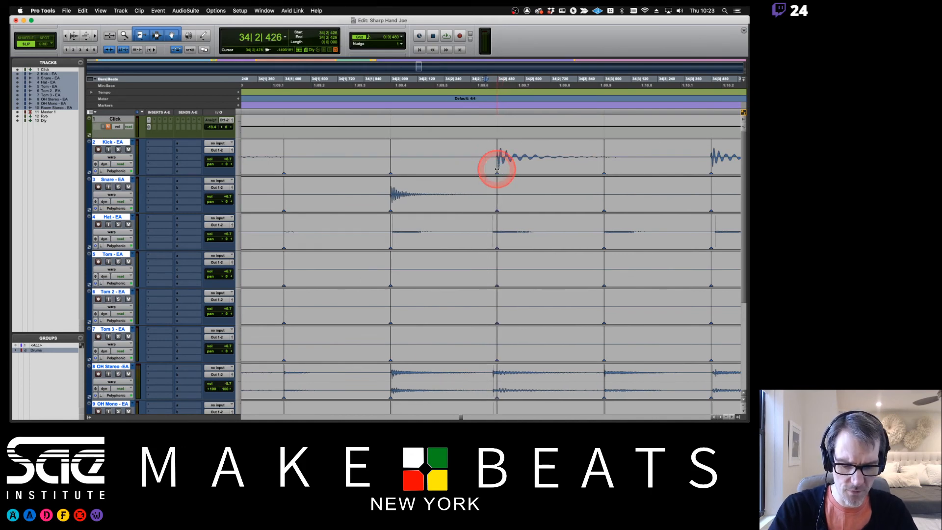
key("r")
key("r")
key("r")
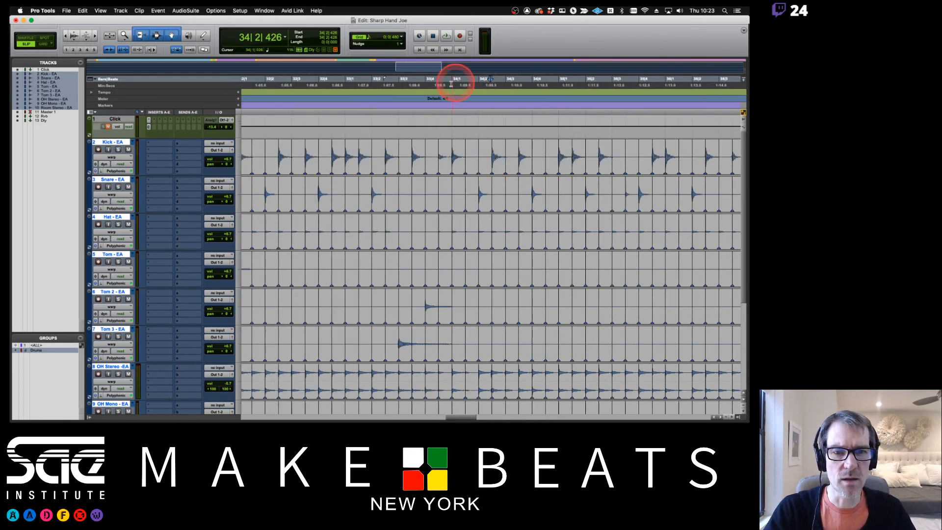
key("space")
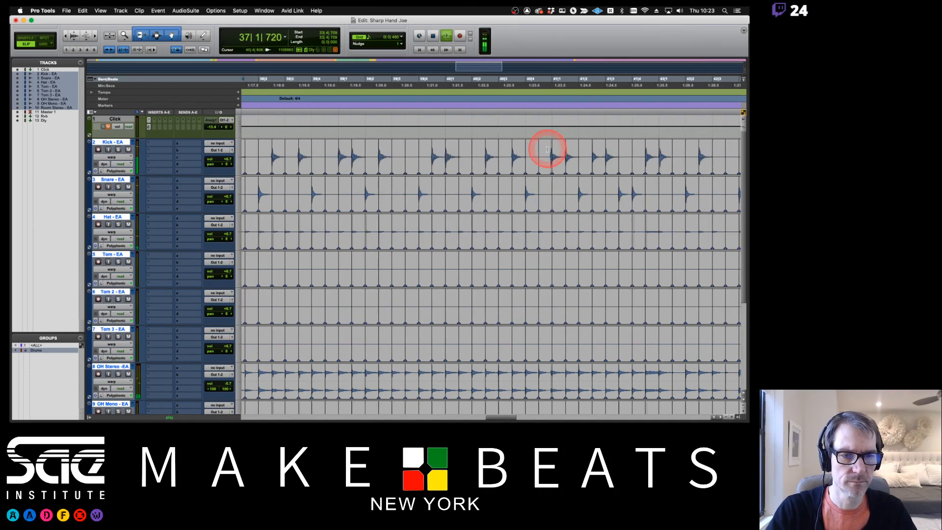
- Shift the early hits near bar 41 and the Kick hit at 42|1 onto the grid
key("t")
key("t")
key("t")
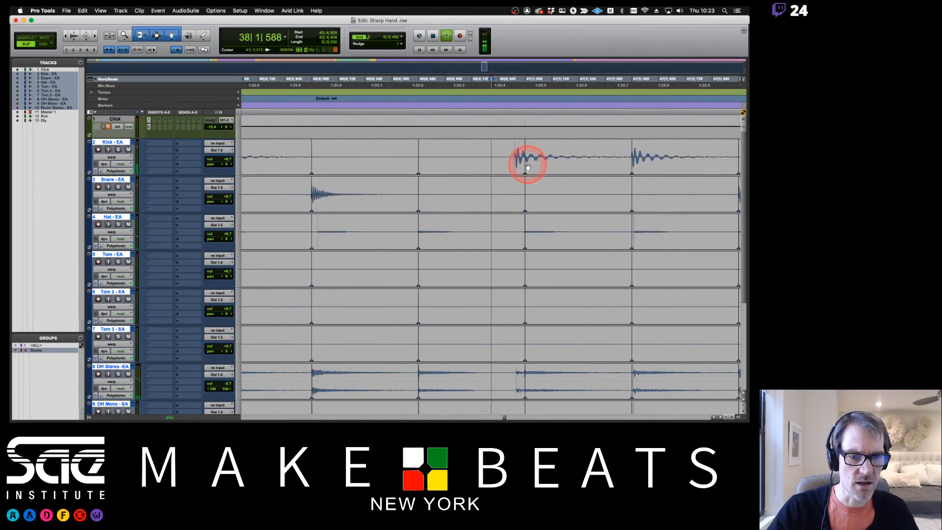
left_click_drag(517, 166, 525, 169)
key("r")
key("r")
key("r")
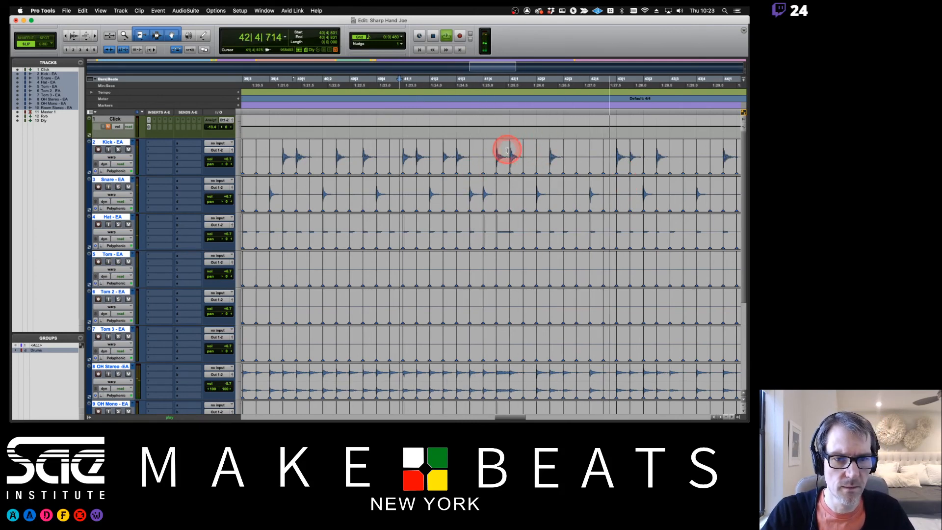
key("t")
key("t")
key("t")
key("t")
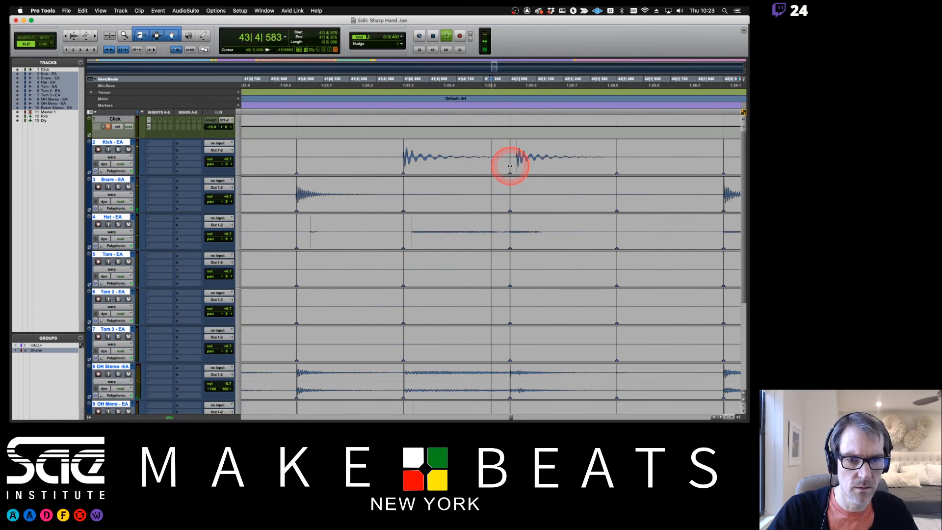
left_click(510, 166, "alt")
left_click_drag(505, 168, 511, 170)
key("r")
key("r")
key("r")
key("r")
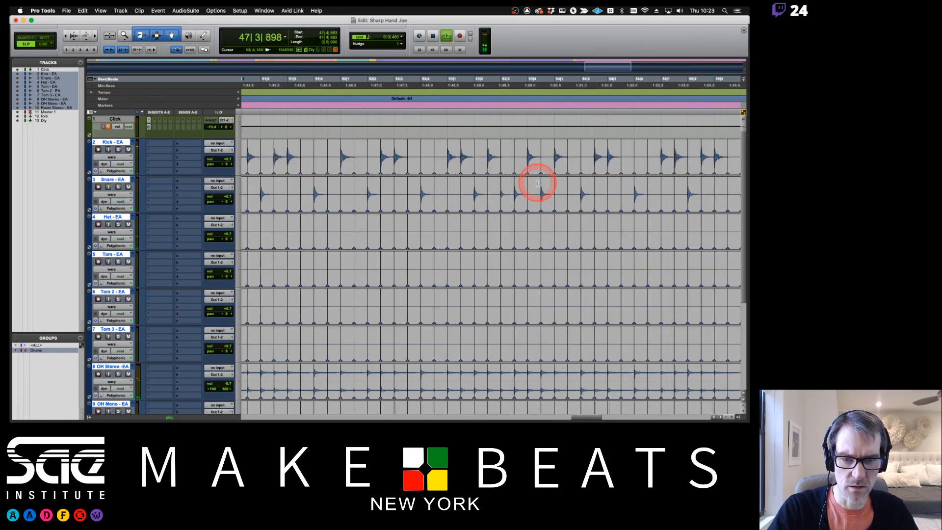
- Restart playback from bar 46|3 to check the corrected section
key("t")
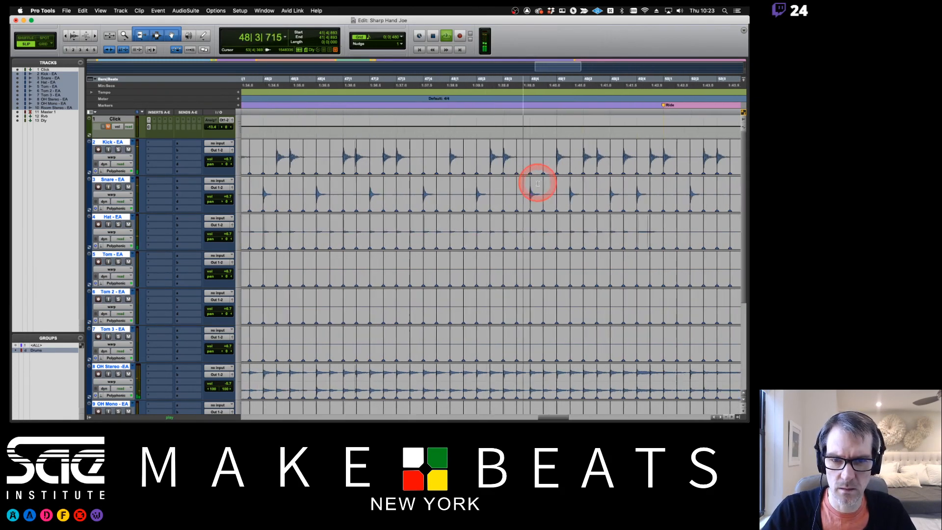
key("space")
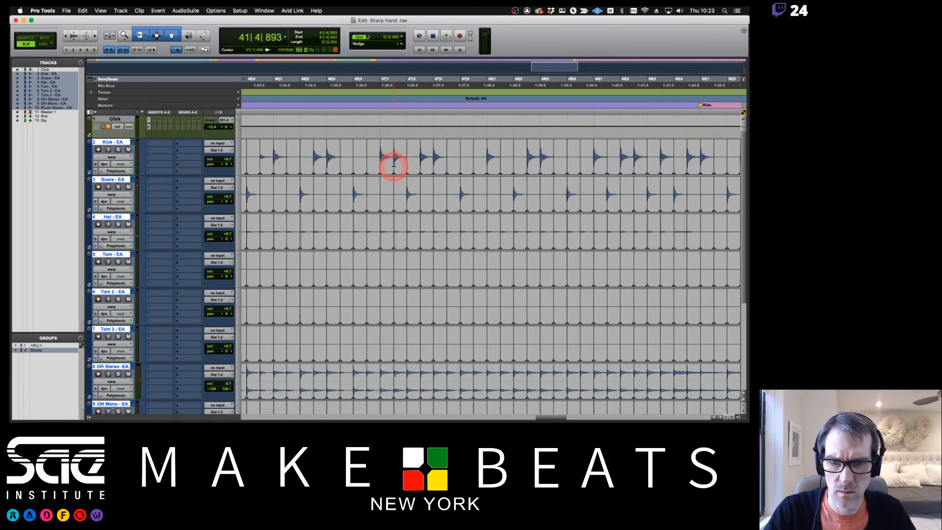
left_click(347, 88)
key("space")
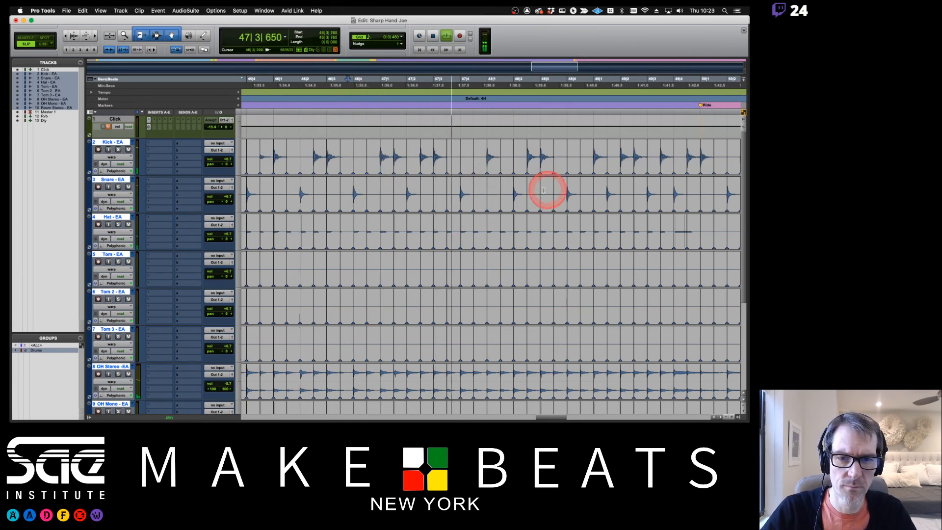
scroll(572, 189, "down", 4)
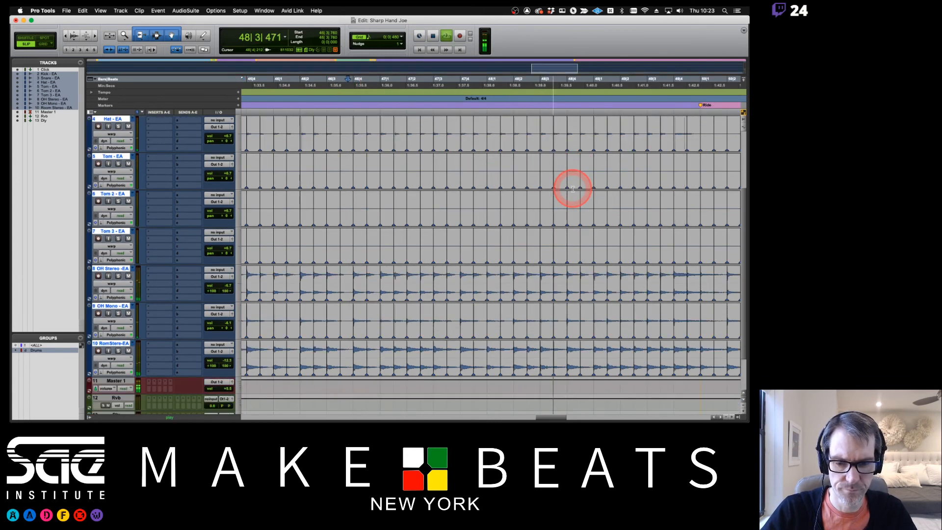
- Follow playback through bars 49–67, placing the edit point near 64|2, then stop
scroll(573, 189, "up", 4)
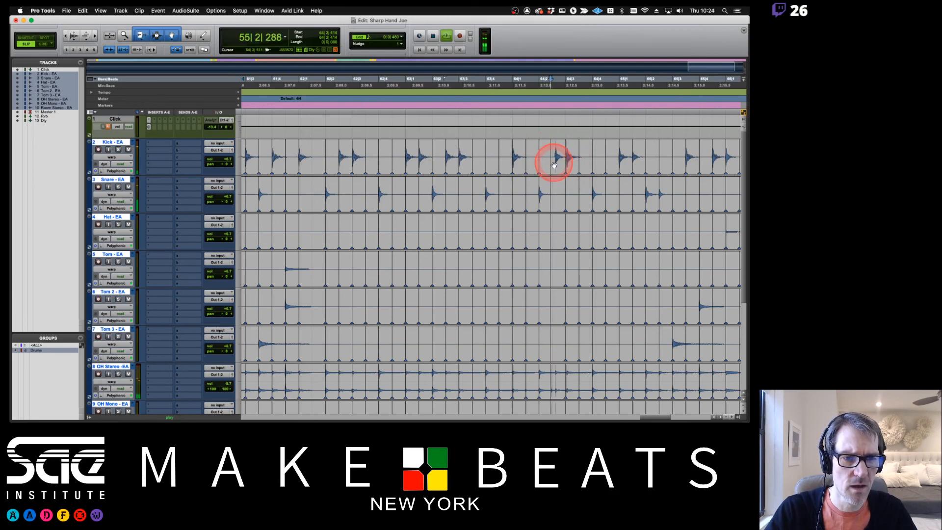
left_click(552, 165)
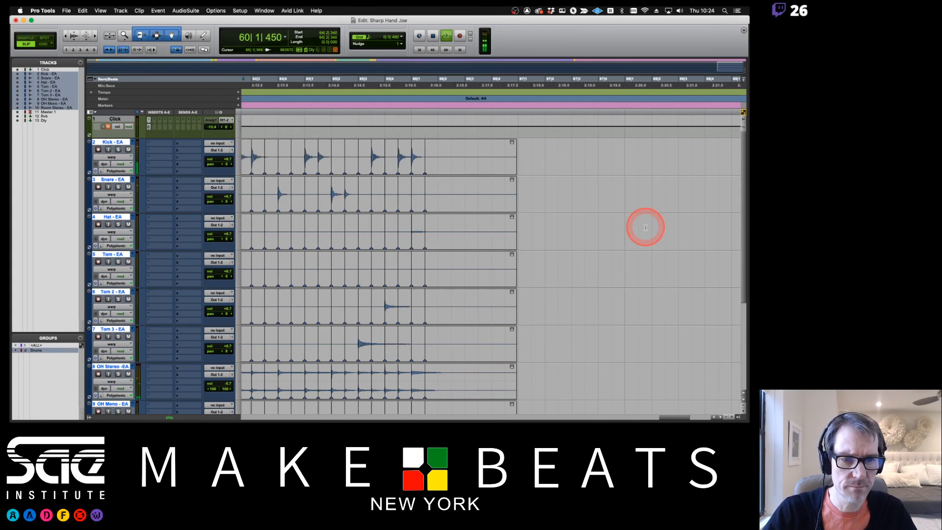
scroll(476, 231, "down", 4)
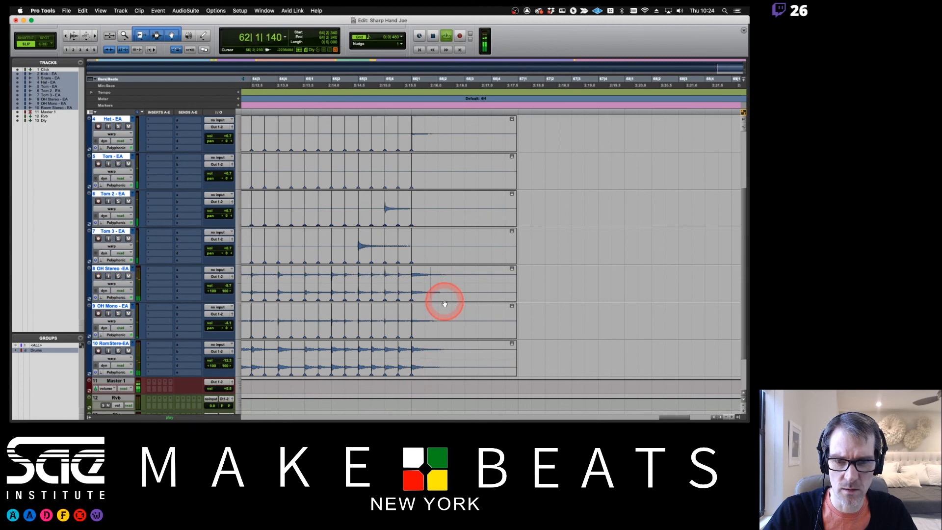
scroll(445, 303, "left", 10)
scroll(444, 303, "up", 4)
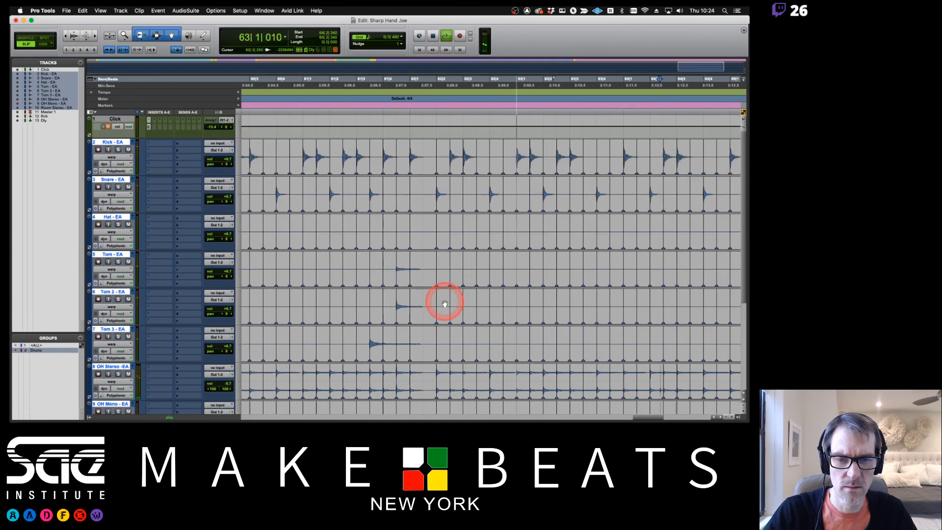
scroll(444, 304, "right", 5)
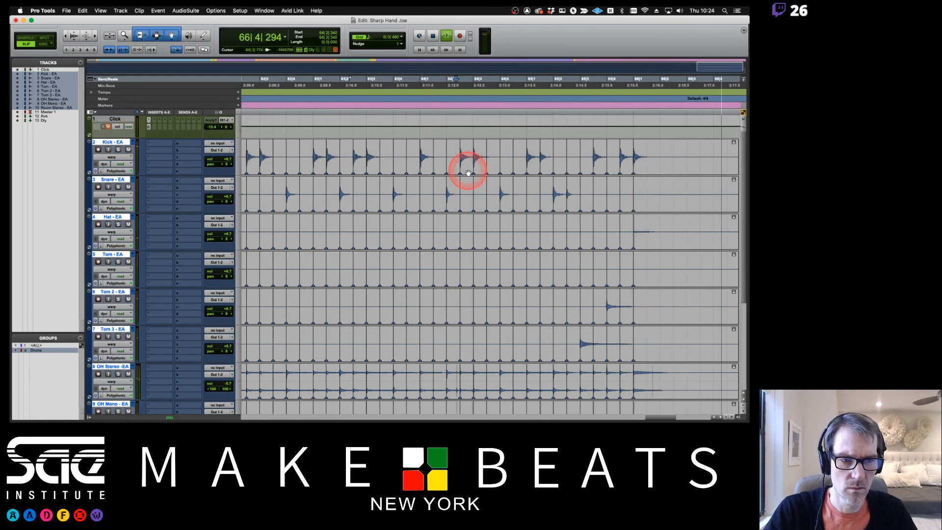
key("space")
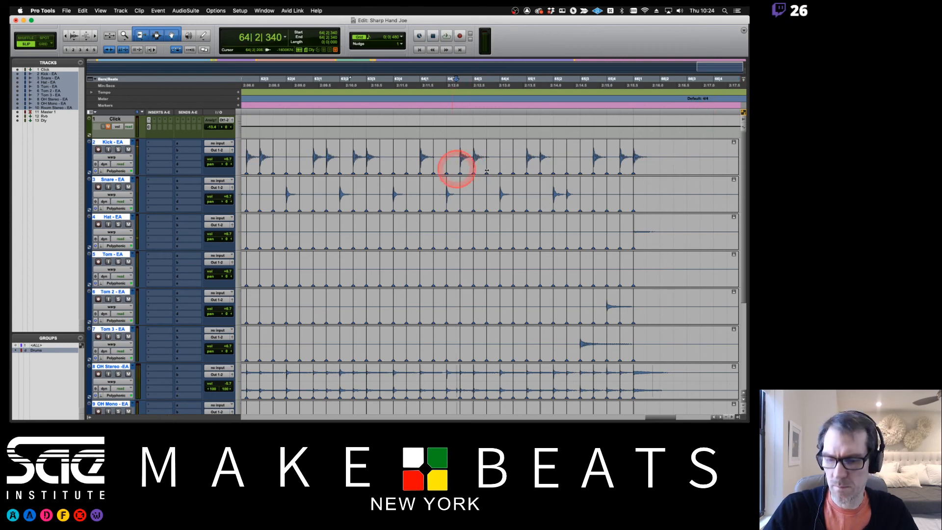
- Switch the drum tracks to Waveform view and drag a fade-out from 66|1|428 to the clip ends
left_click(113, 194)
left_click(113, 200)
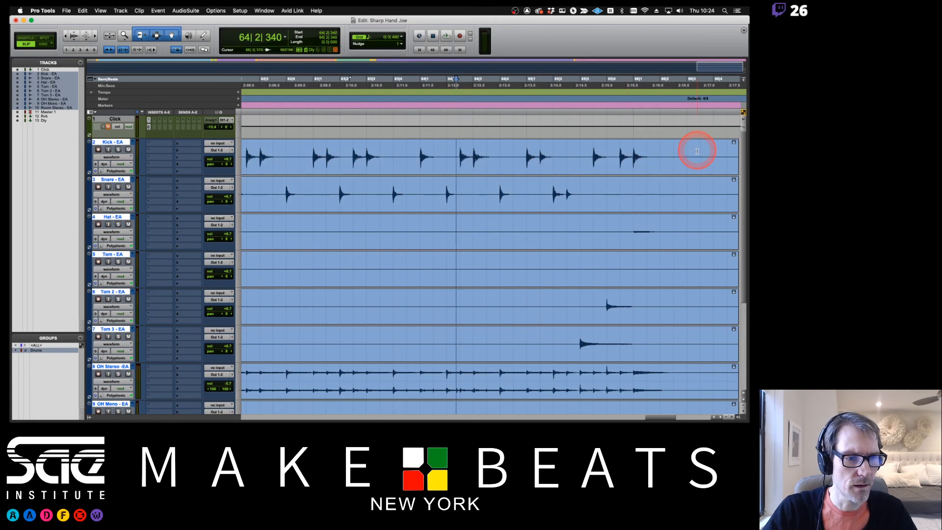
scroll(697, 151, "right", 5)
left_click_drag(552, 141, 462, 143)
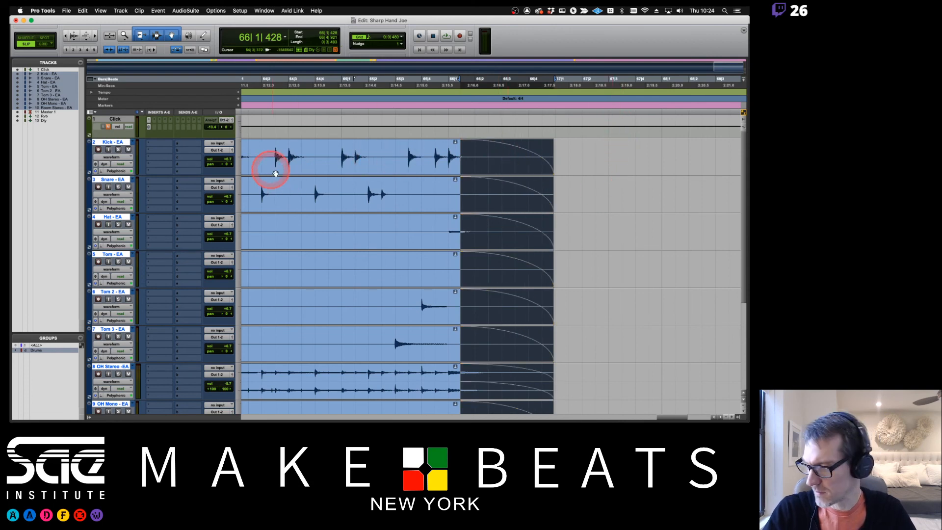
- Zoom out and bring the view back to the session start
key("r")
key("r")
key("r")
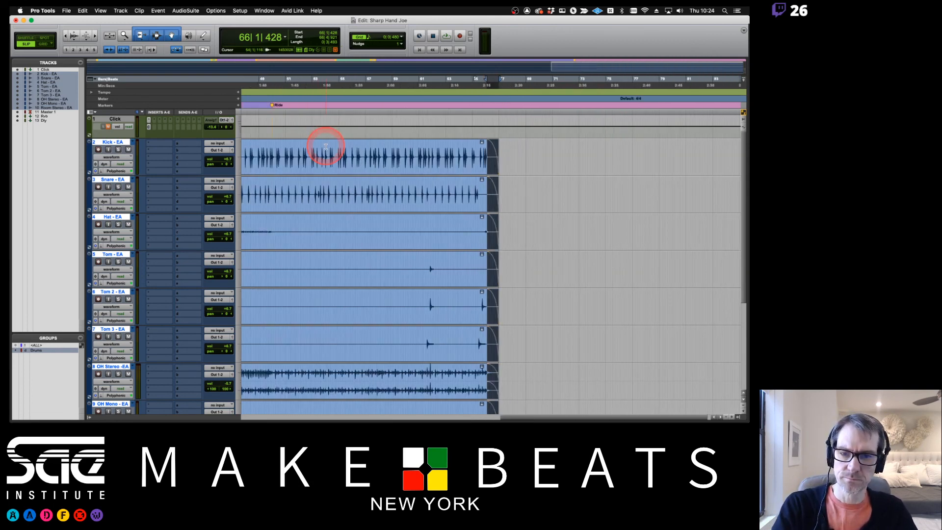
key("Home")
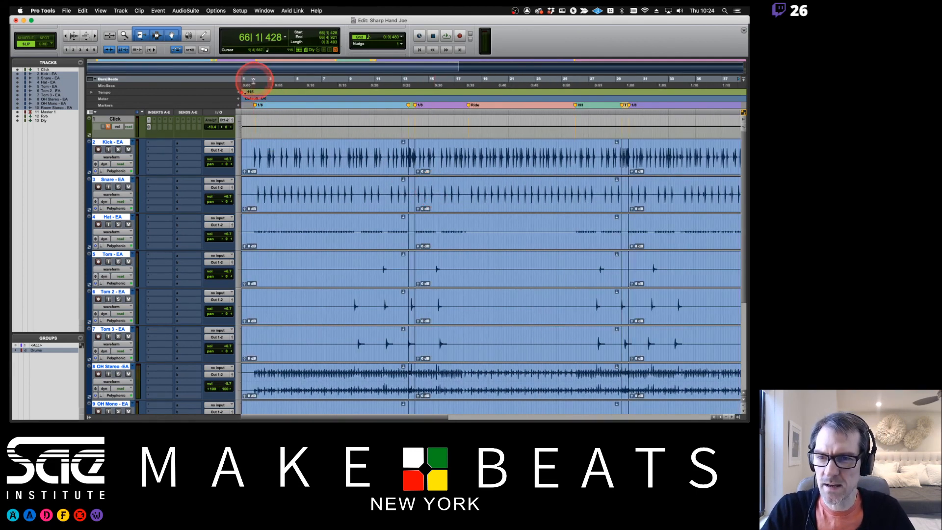
left_click(111, 158)
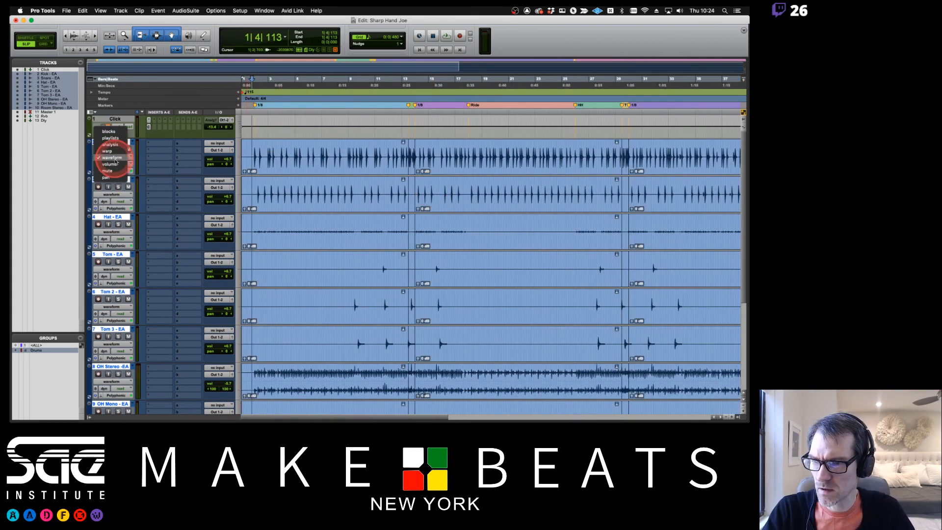
- Switch the drum tracks back to Warp view and play the opening bars, zooming in on them
left_click(114, 151)
key("space")
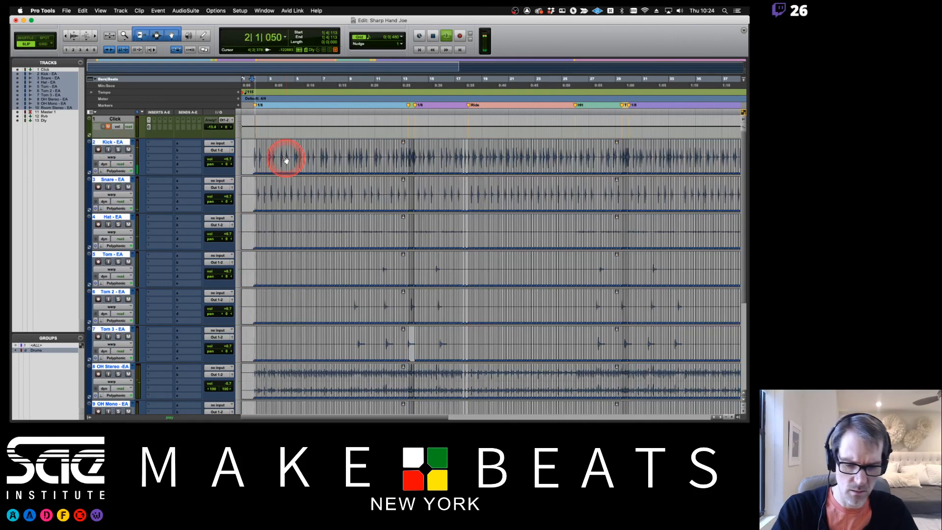
key("t")
key("t")
key("t")
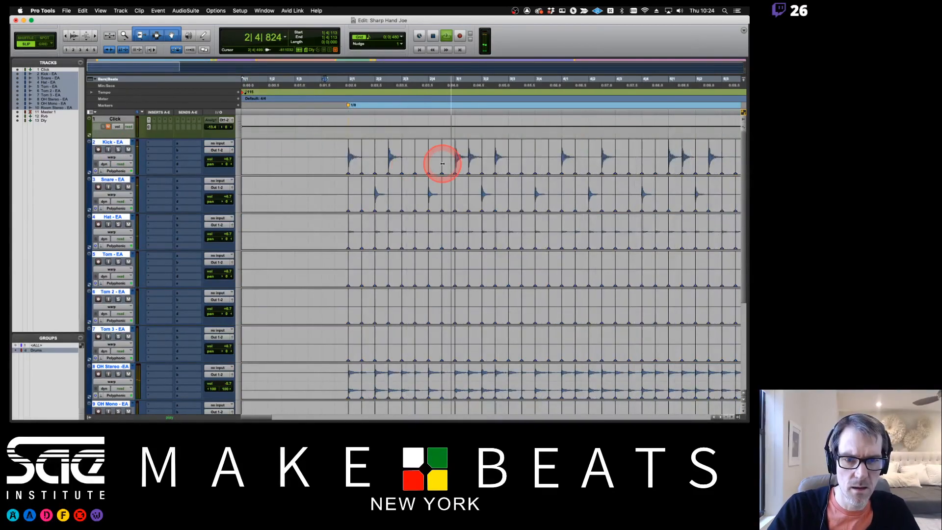
key("space")
key("t")
scroll(516, 163, "right", 10)
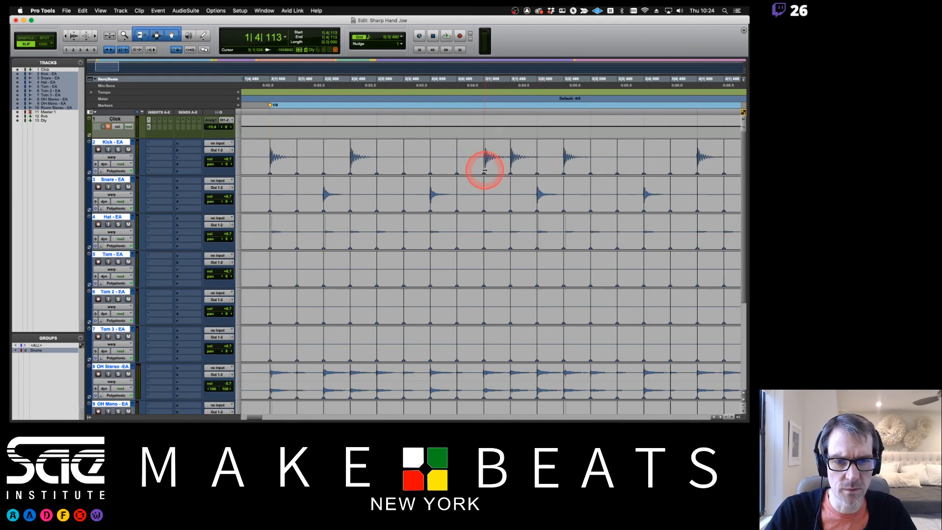
- Move the Kick hit onto beat 3|1|000, then replay from just before bar 2
left_click(485, 170, "alt")
left_click_drag(486, 169, 484, 169)
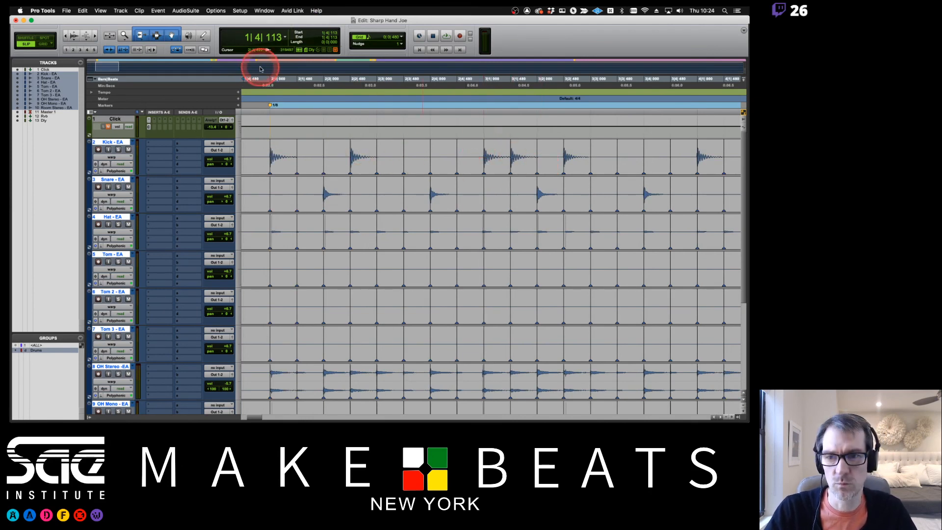
left_click(264, 84)
key("space")
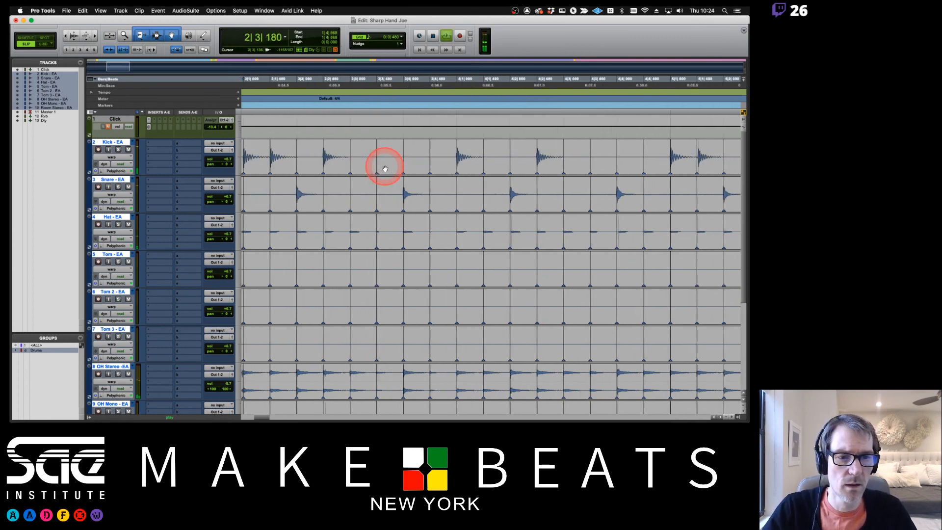
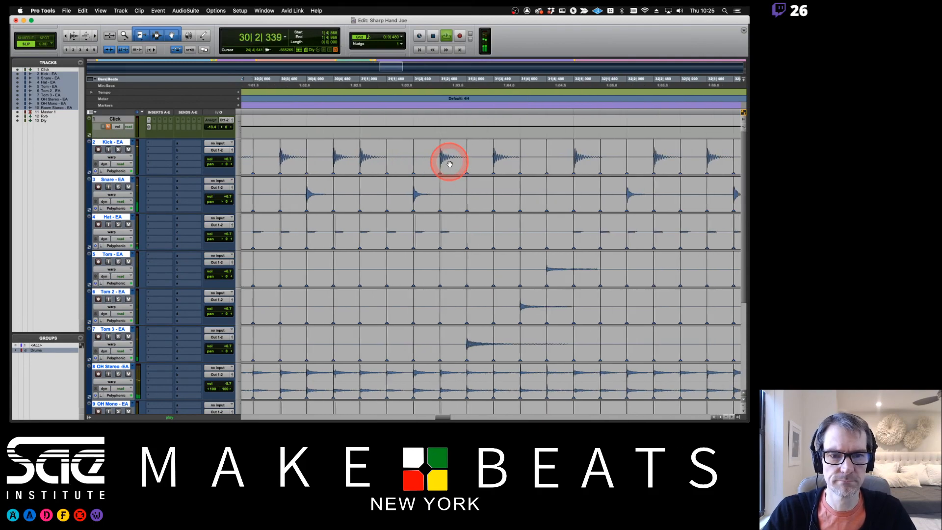
- Zoom out on the drum tracks and scroll left back to the session start
key("r")
key("r")
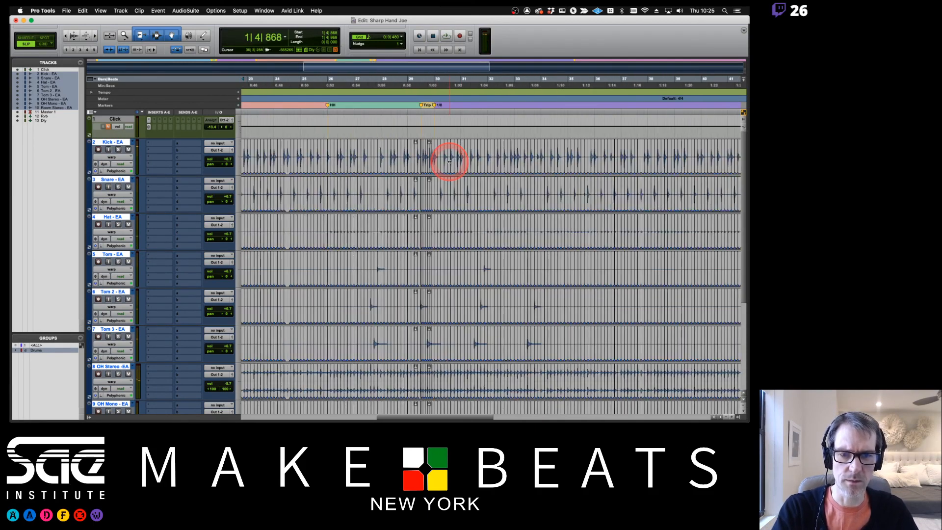
scroll(449, 163, "left", 5)
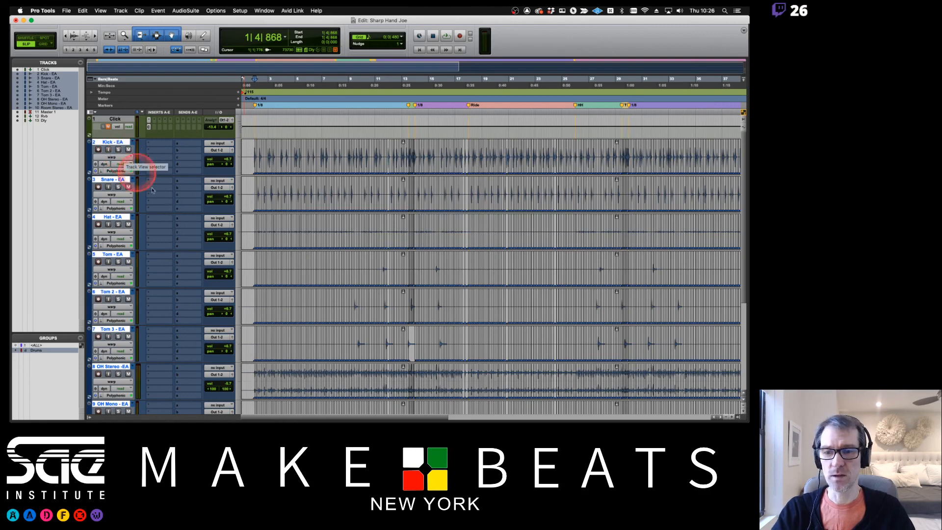
- Zoom out to fit the whole song, screenshot the Edit window, and switch to Firefox
key("r")
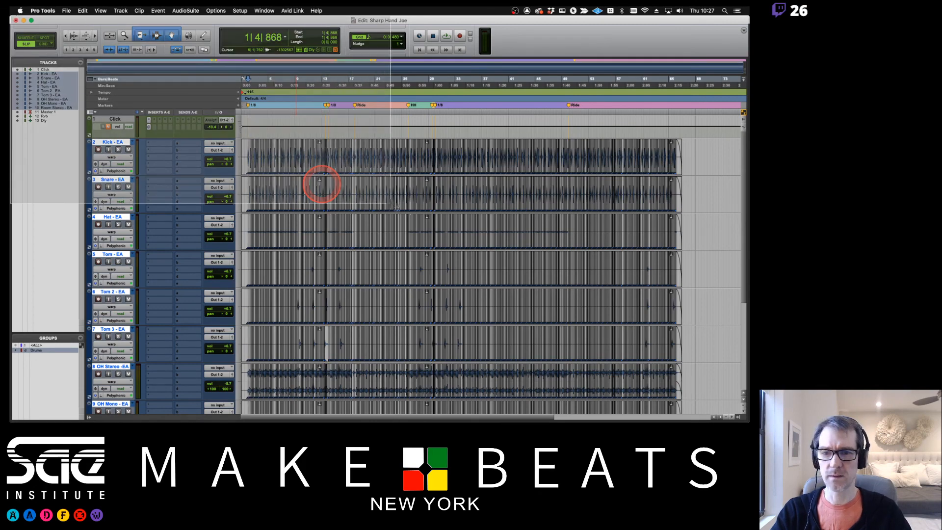
key("super+shift+3")
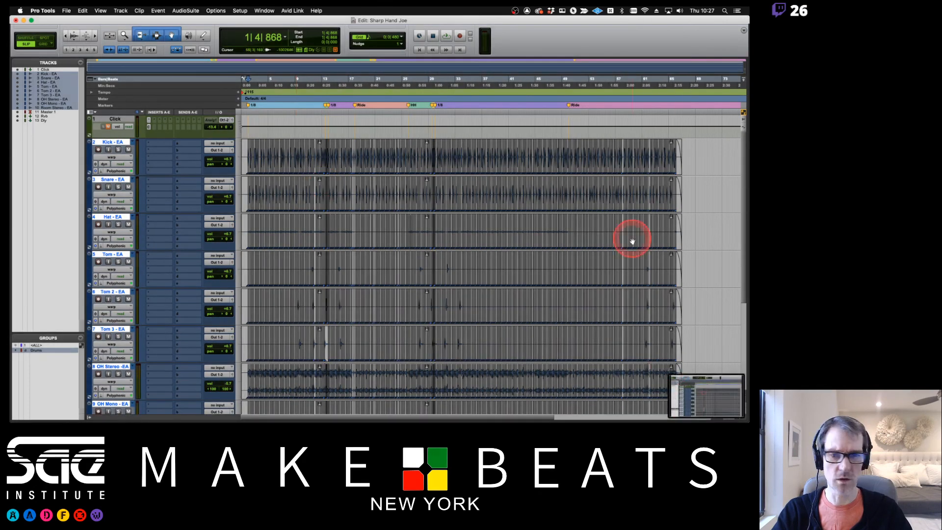
key("super+Tab")
key("super+Tab")
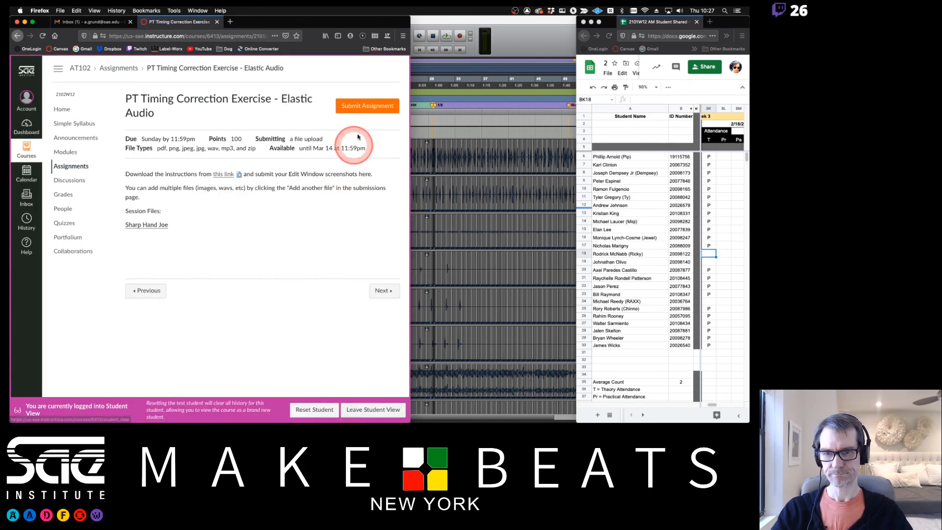
- Upload 'Screen Shot 2021-02-18 at 10.27.03 AM.png' from the Desktop and submit it
left_click(365, 105)
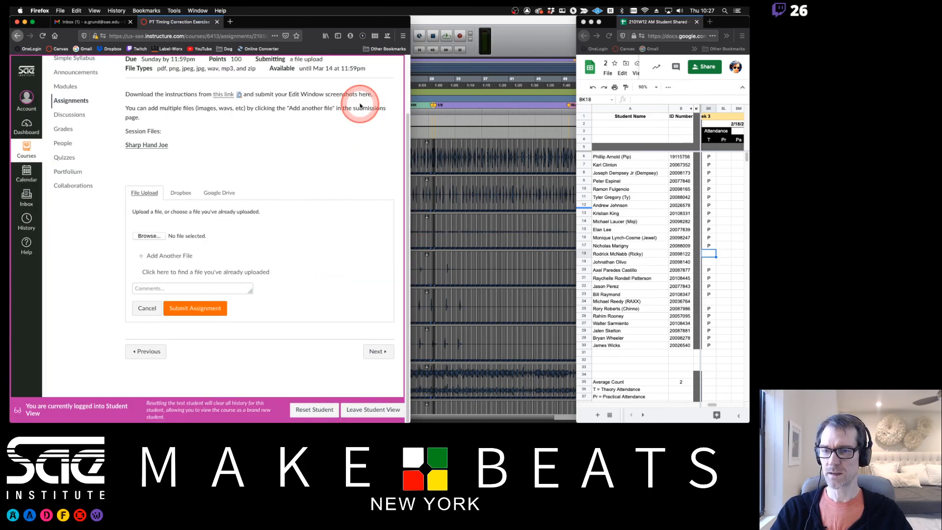
left_click(150, 236)
double_click(311, 84)
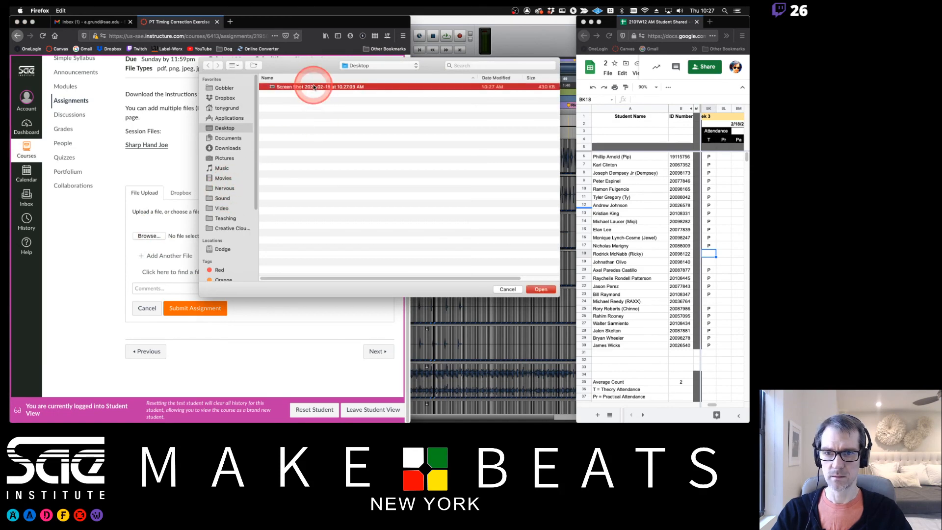
left_click(201, 308)
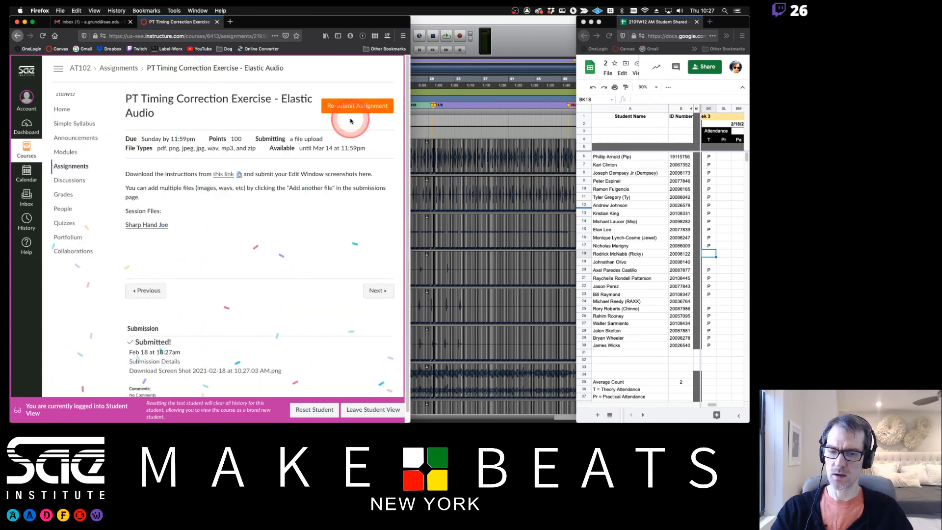
left_click(387, 412)
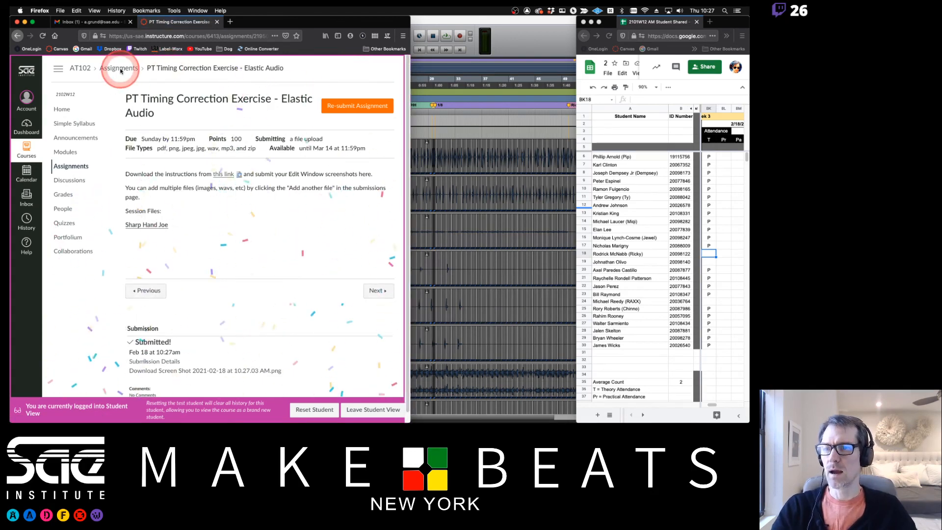
- From the Assignments list, open PT 6 Plugins Exercise and PT 7 Automation Exercise in new tabs
left_click(69, 167)
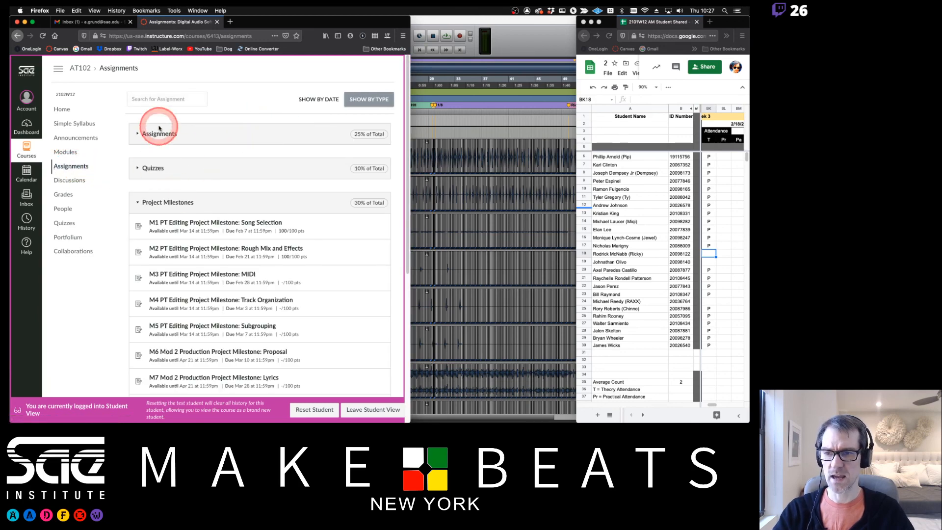
left_click(159, 129)
scroll(246, 240, "down", 2)
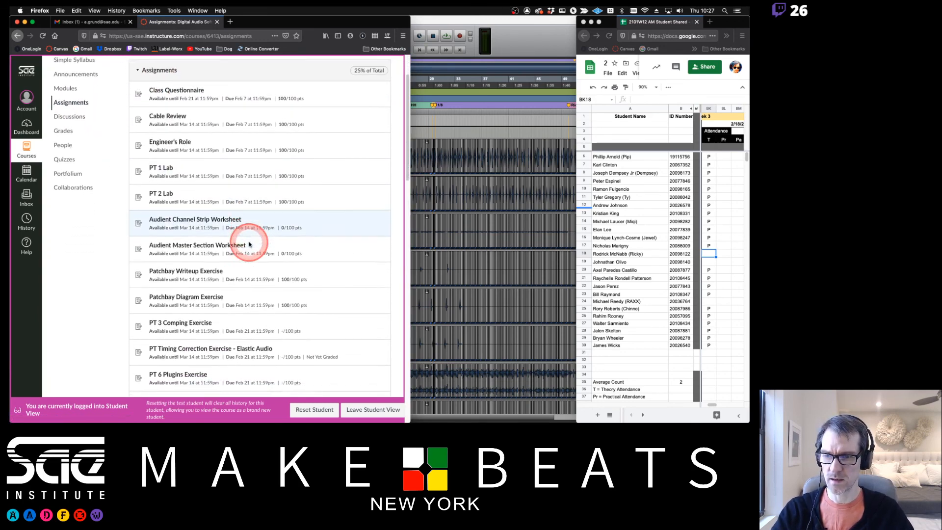
scroll(249, 245, "down", 1)
scroll(249, 243, "down", 3)
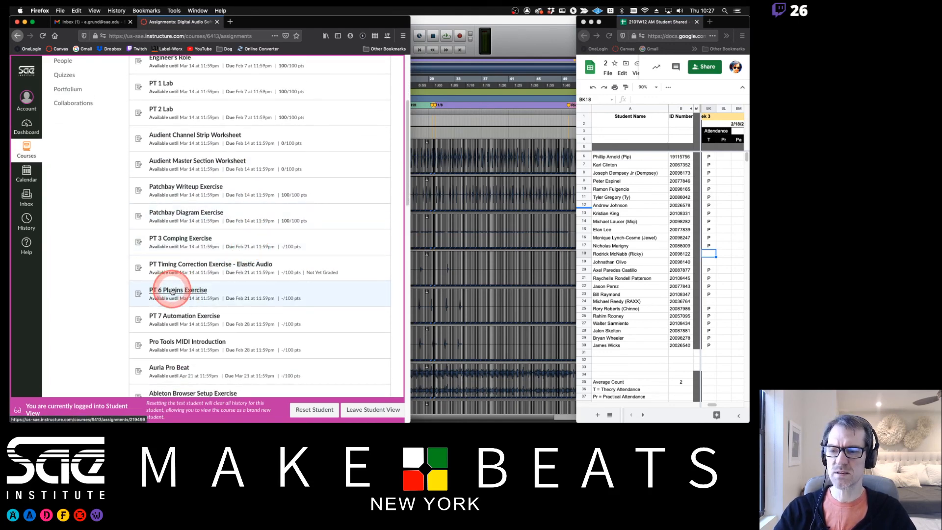
left_click(179, 292)
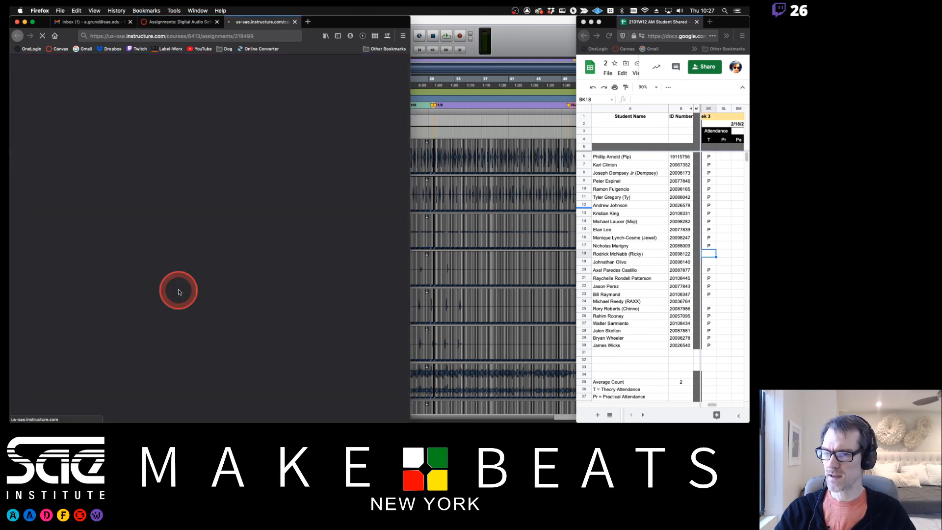
left_click(187, 24)
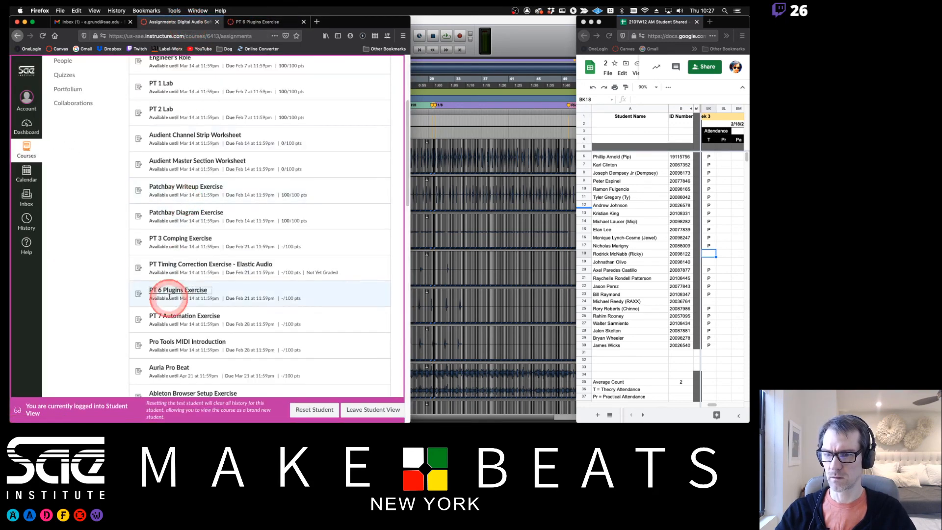
left_click(172, 316)
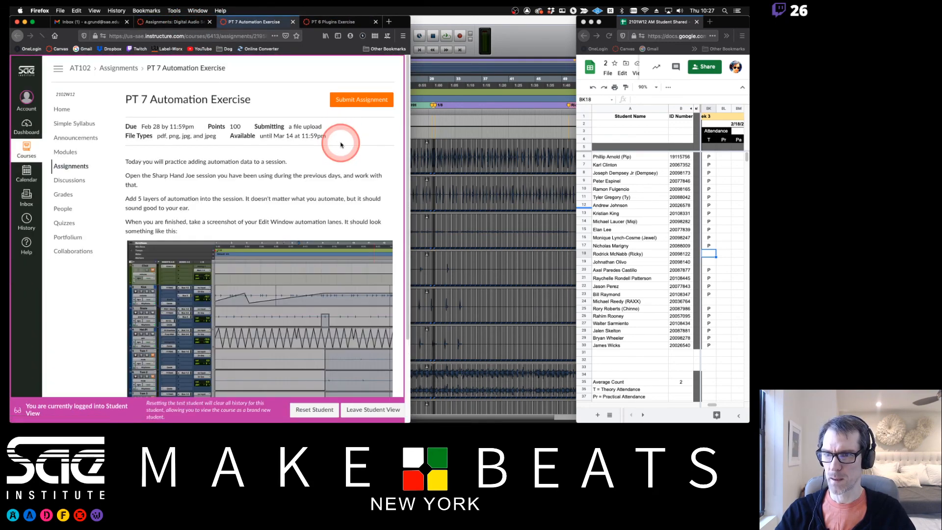
- Move the PT 7 tab after PT 6, show the PT 6 page, then bring OBS forward
left_click_drag(252, 21, 344, 22)
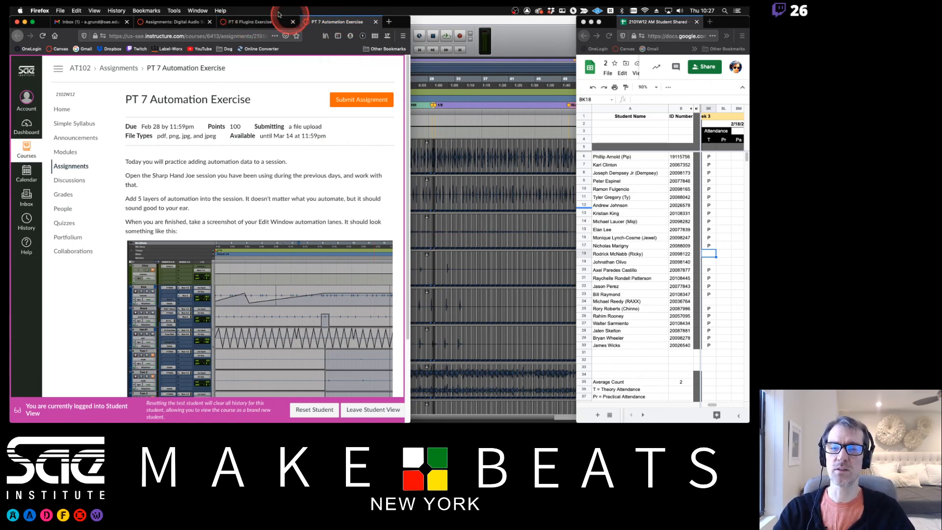
left_click(252, 22)
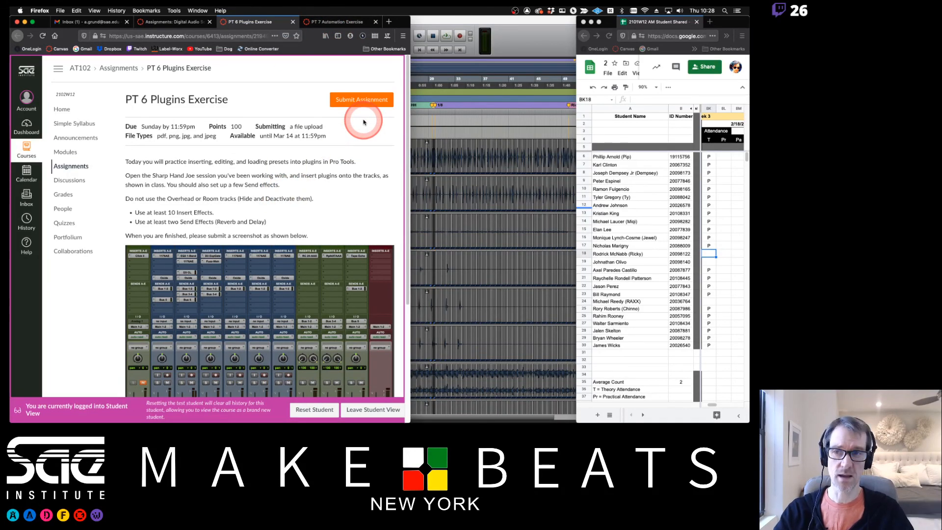
left_click(421, 25)
key("super+Tab")
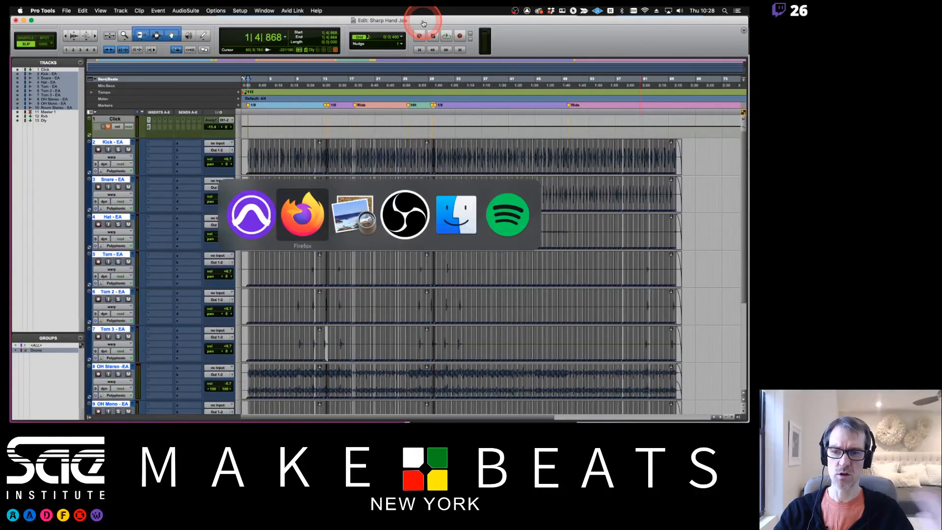
key("super+Tab")
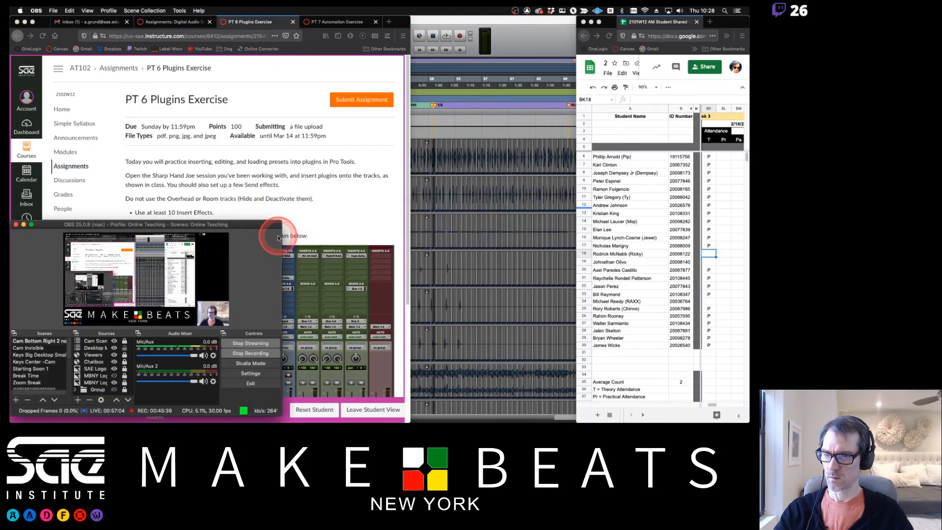